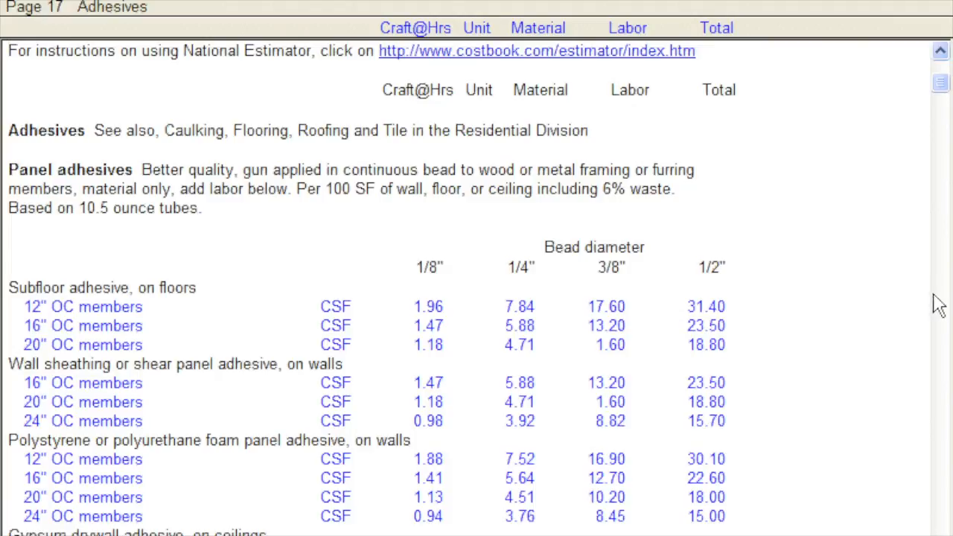
click(938, 306)
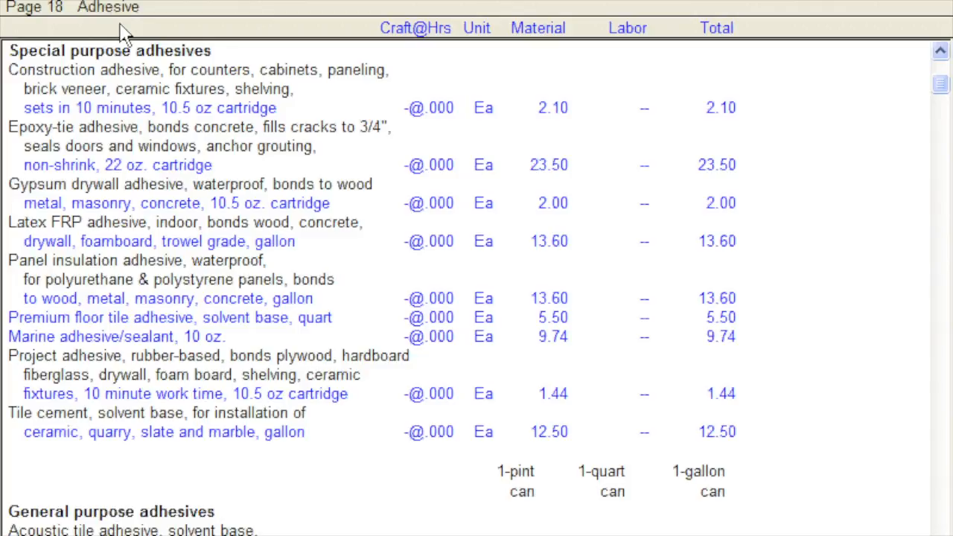
- Search the costbook downward for the term "sand" and advance past the first match to the second one
click(400, 3)
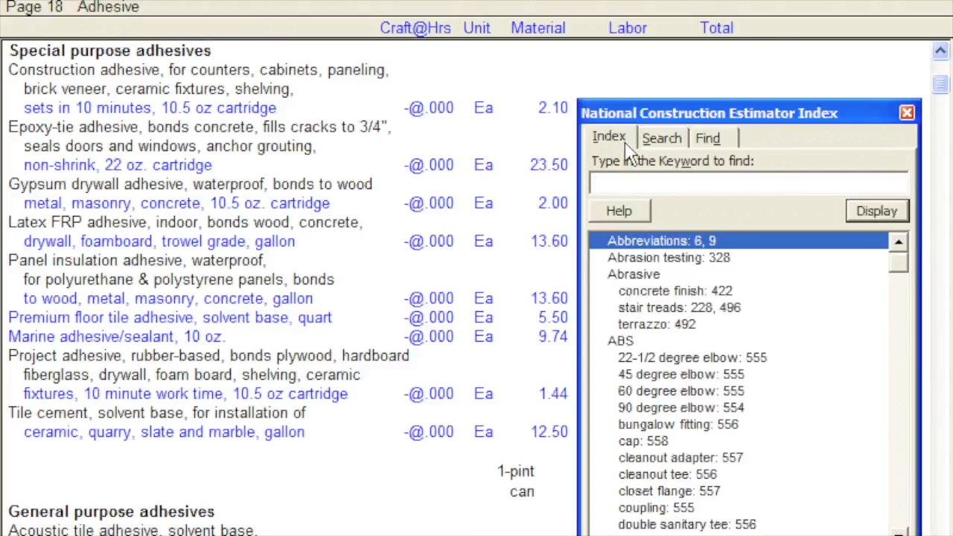
click(661, 141)
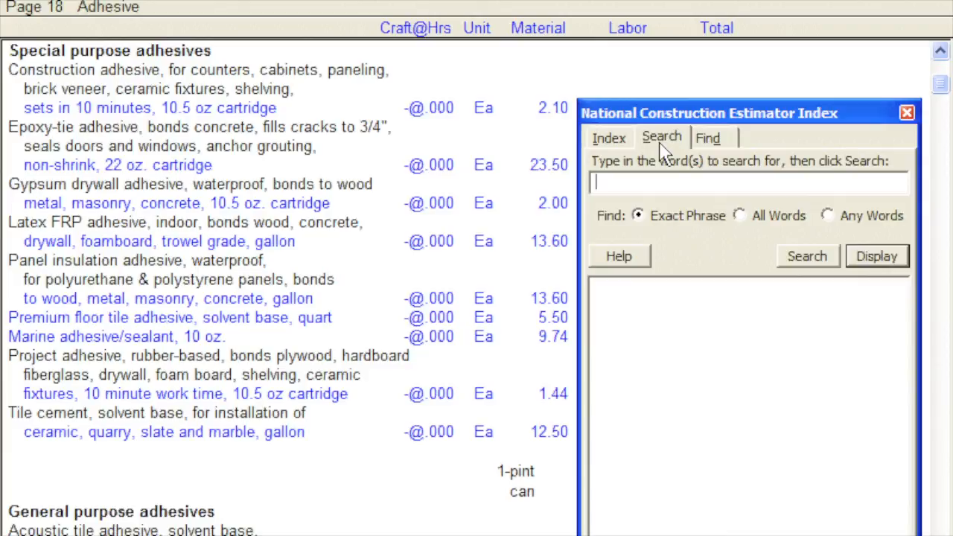
click(731, 146)
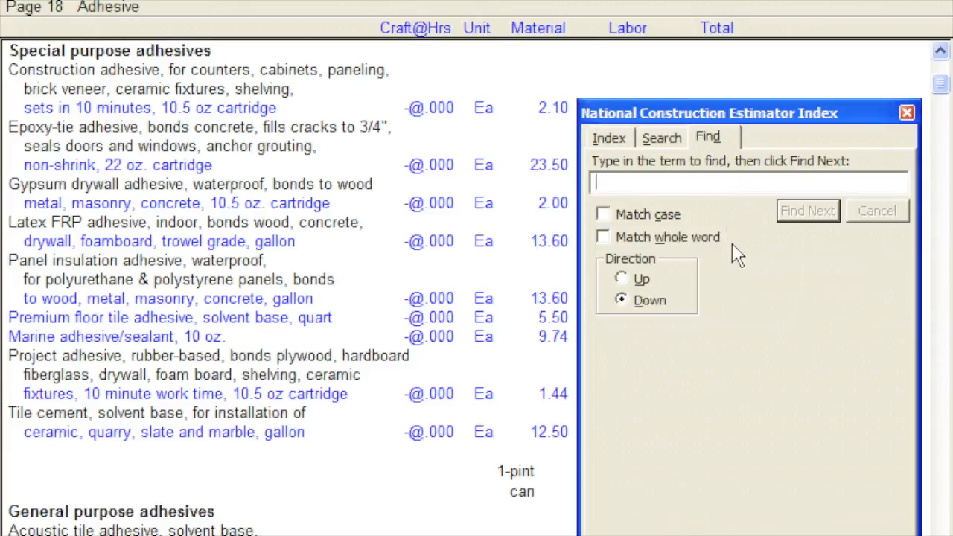
text(sand)
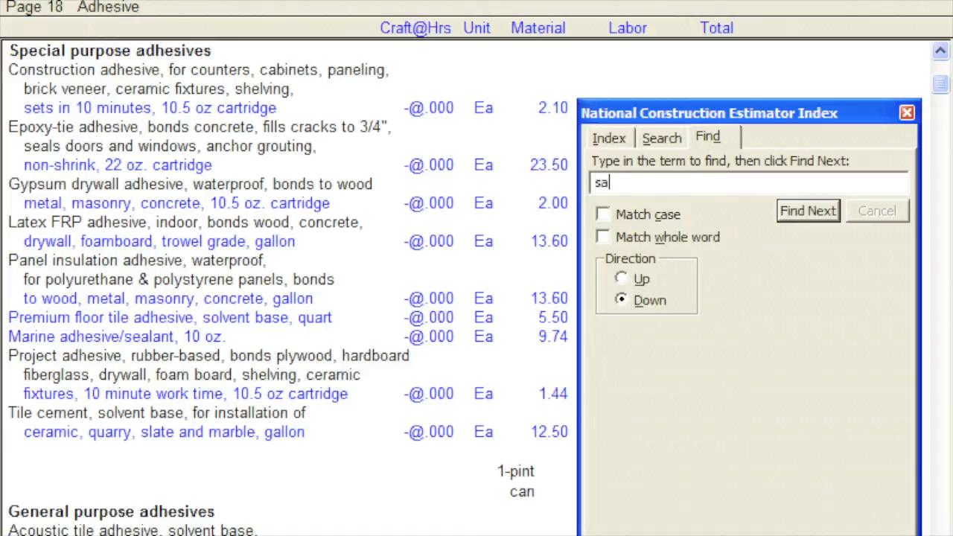
click(804, 216)
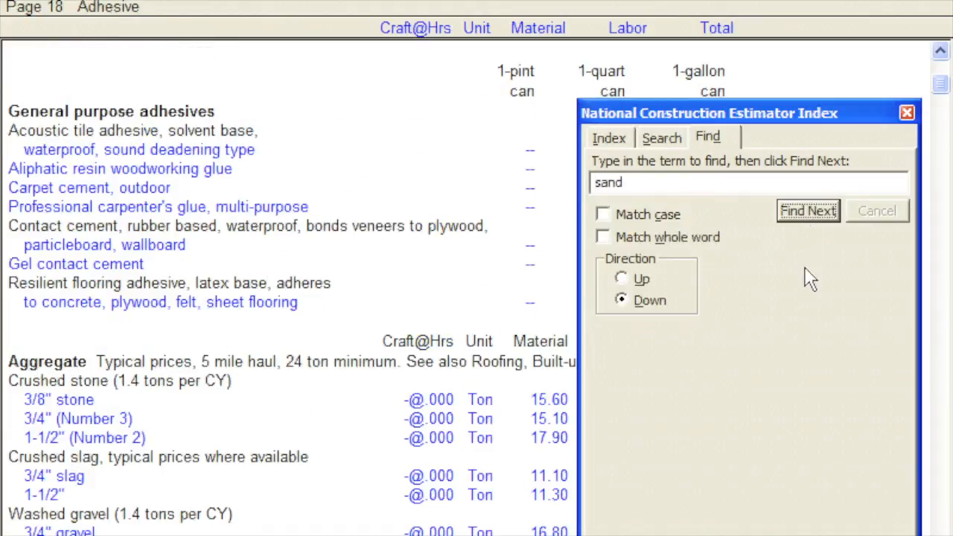
click(808, 213)
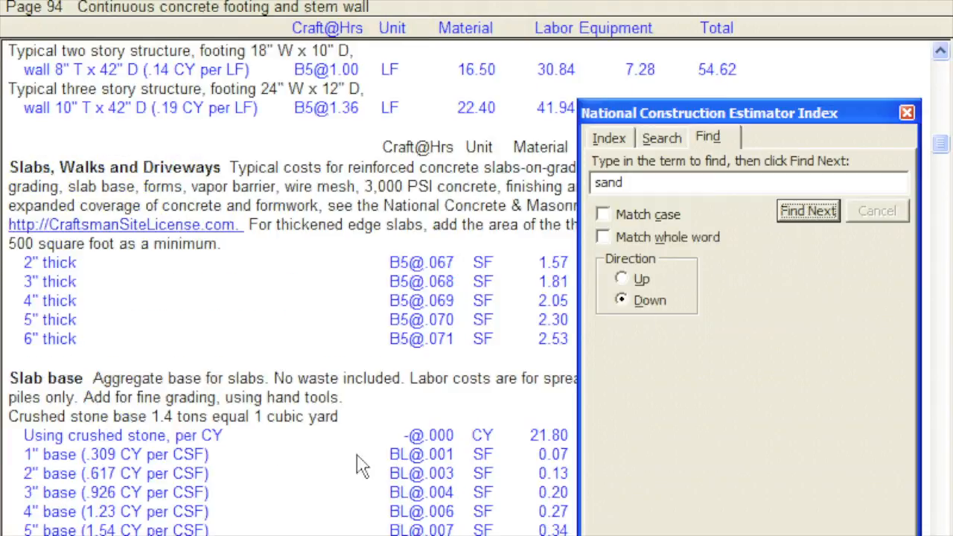
- Go to the Sand fill base costs on page 95 and close the costbook index
click(112, 534)
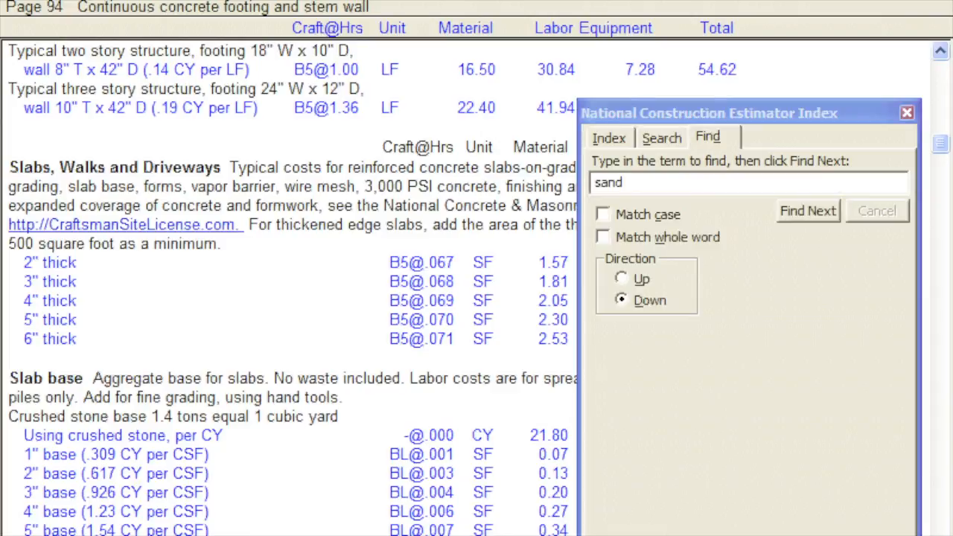
scroll(290, 298, down, 8)
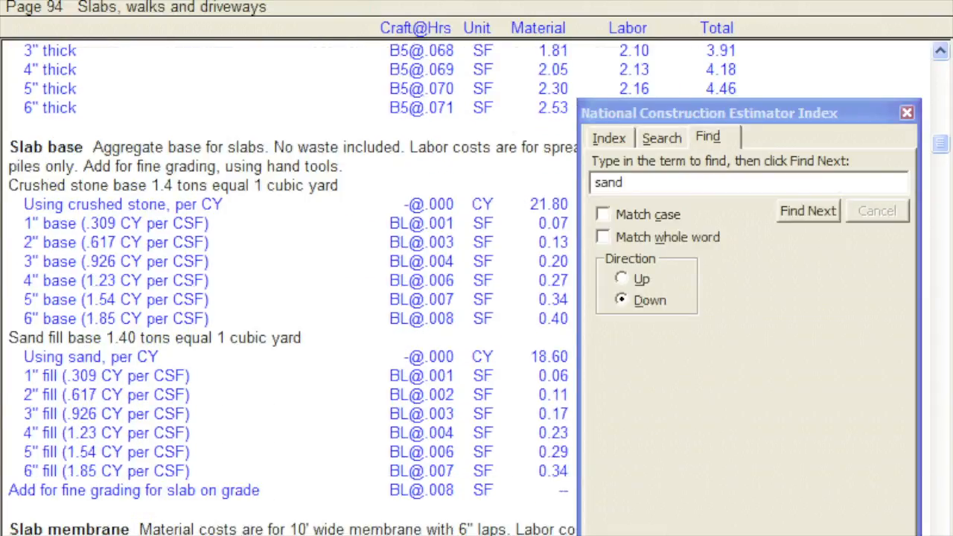
scroll(291, 298, down, 1)
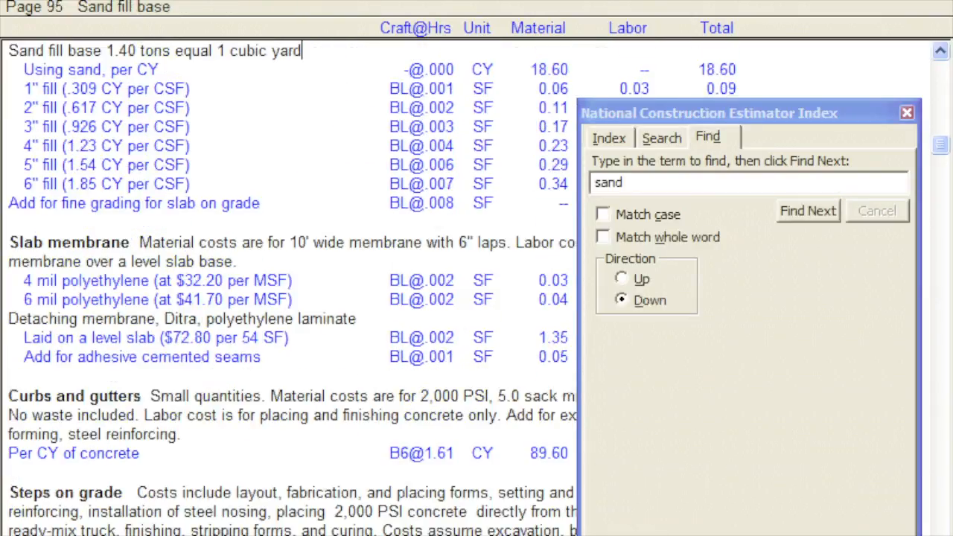
click(903, 116)
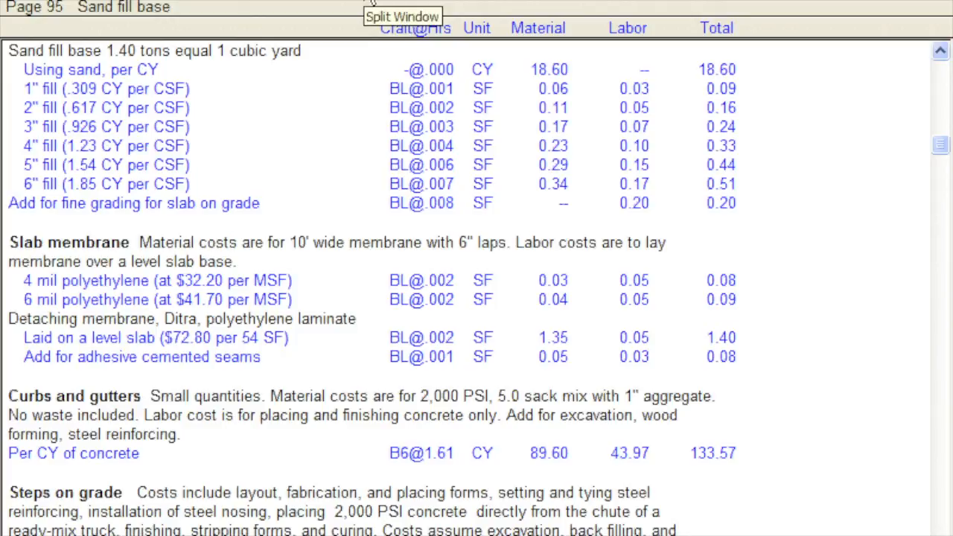
- Split the view to show the costbook together with Estimate1, and make the estimate active
click(370, 3)
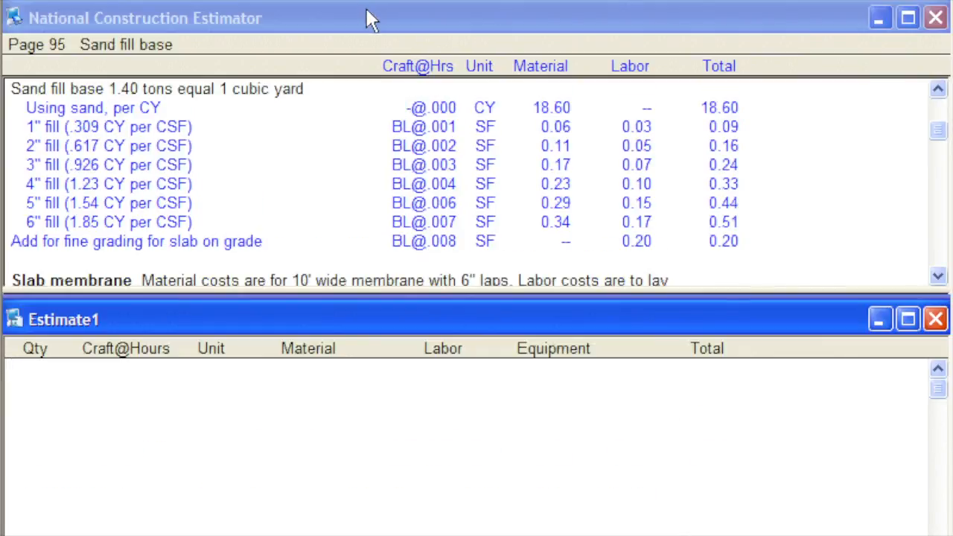
click(370, 21)
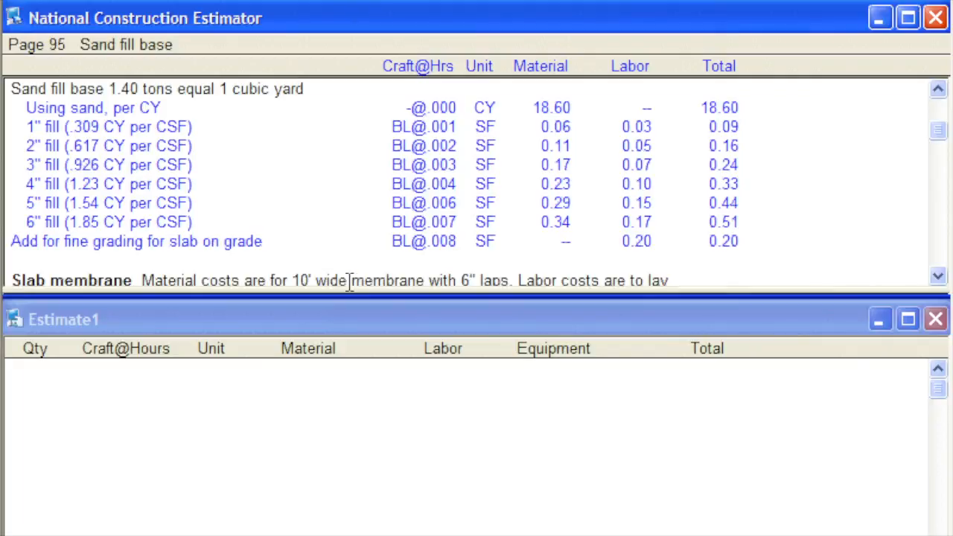
click(355, 328)
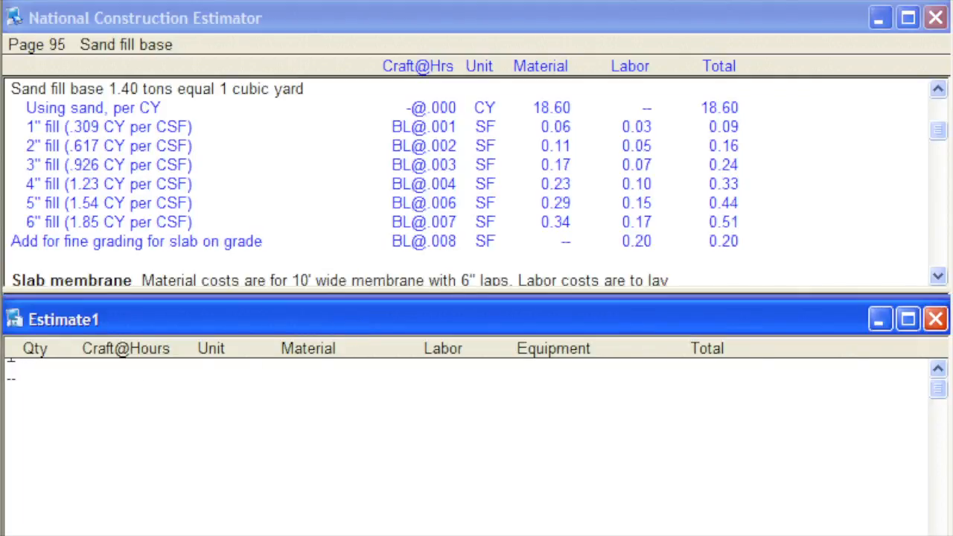
- Enter the centred heading "Estimate One" on the first line of the estimate and start a new line below it
key(Tab)
key(Tab)
key(Tab)
key(Tab)
text(Estimate One)
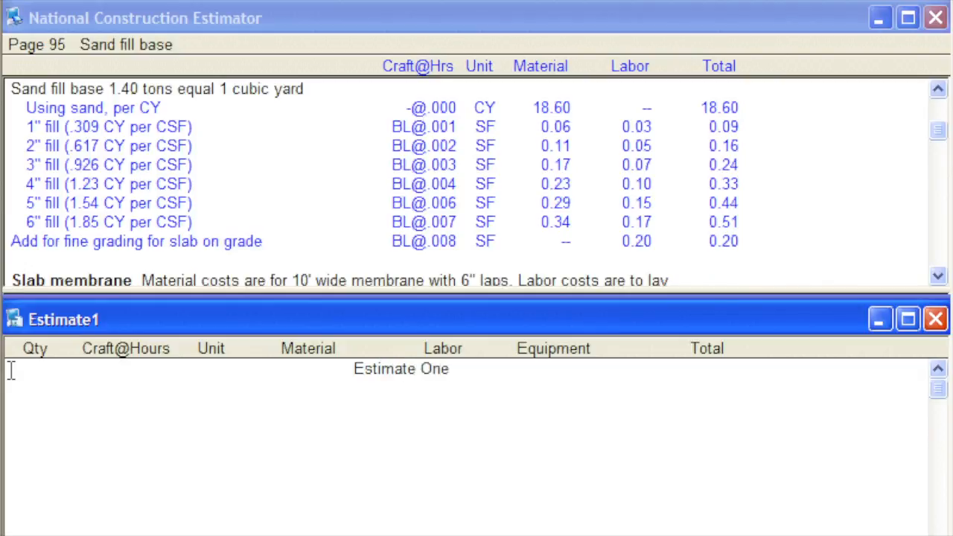
key(Return)
- Copy the 4" fill item from Sand fill base into the estimate with a quantity of 100 SF, keeping its title
click(92, 184)
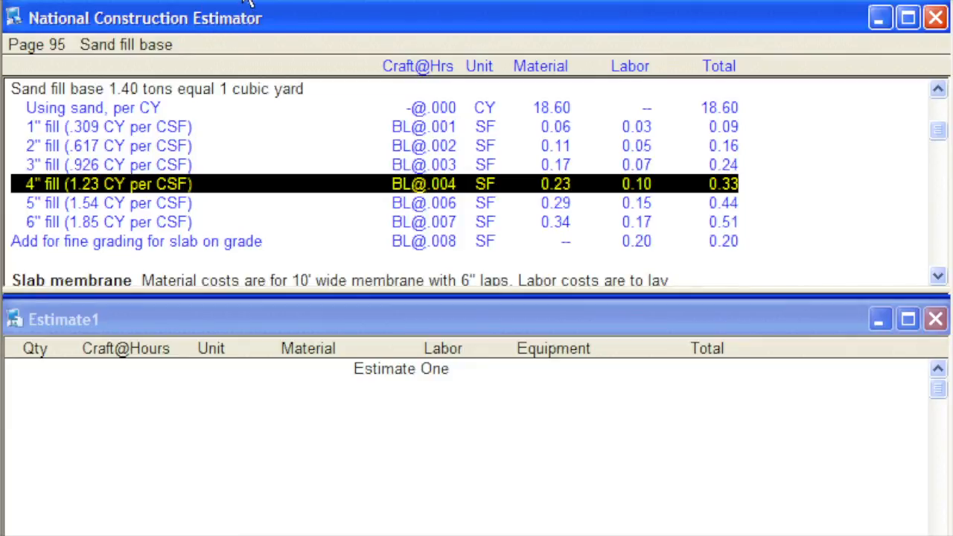
click(249, 2)
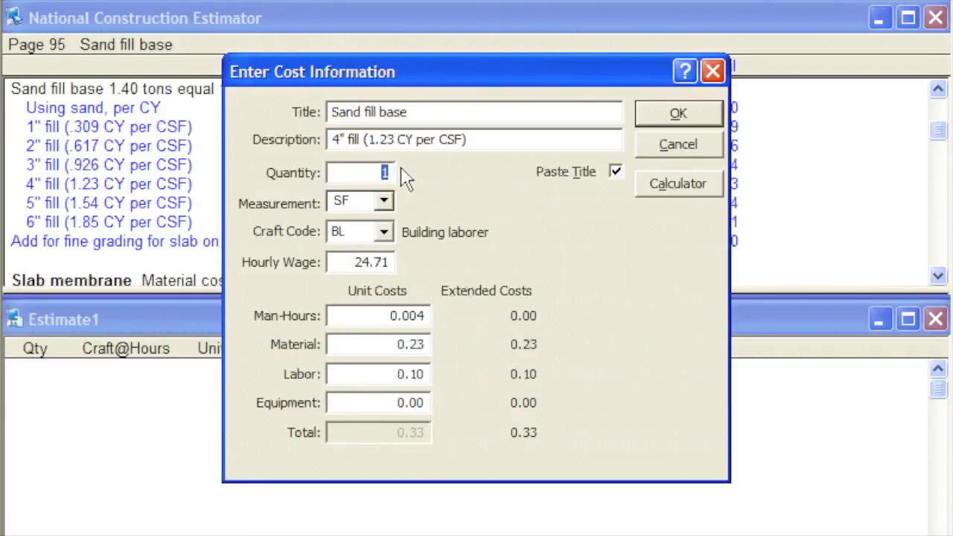
text(100)
key(Tab)
key(Tab)
key(Tab)
key(Tab)
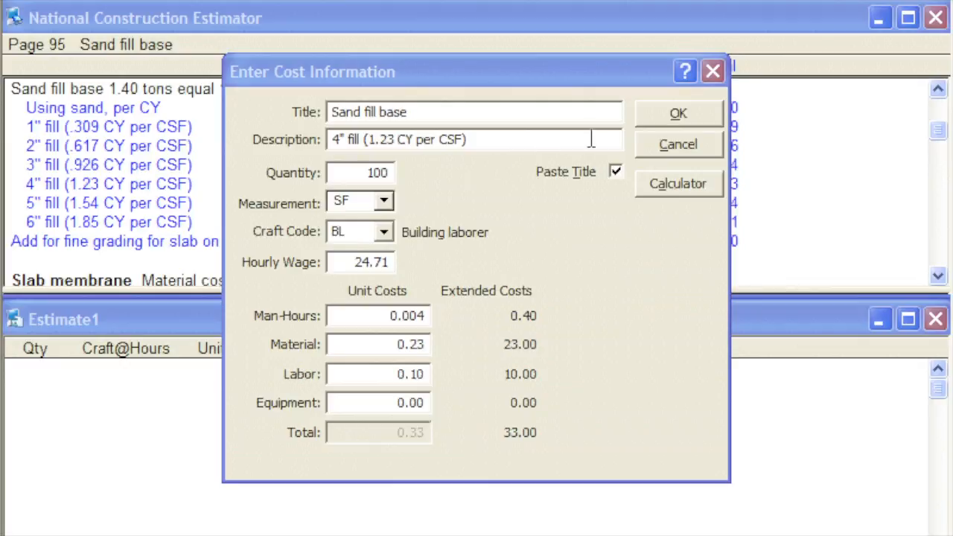
click(673, 115)
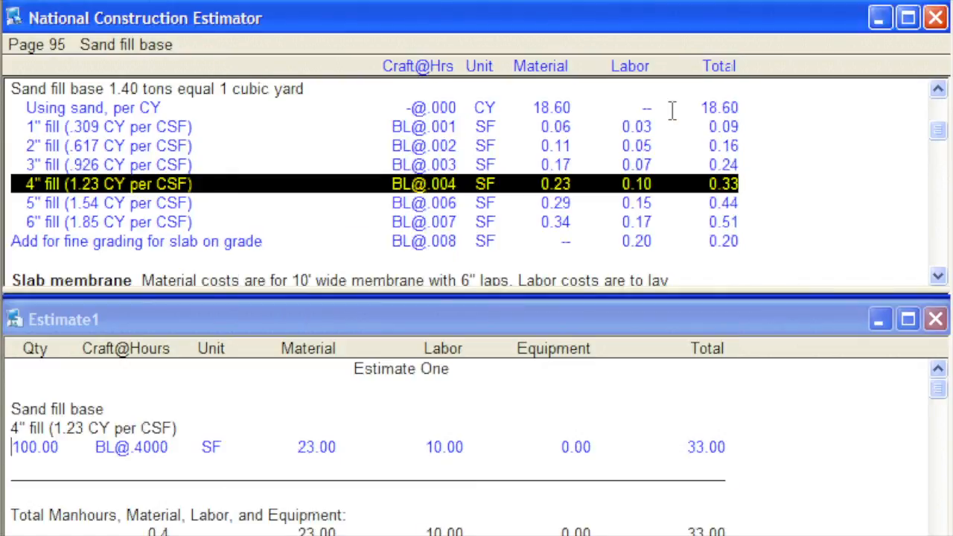
- Check the Estimate Total line at the end of the estimate
drag(937, 396, 940, 488)
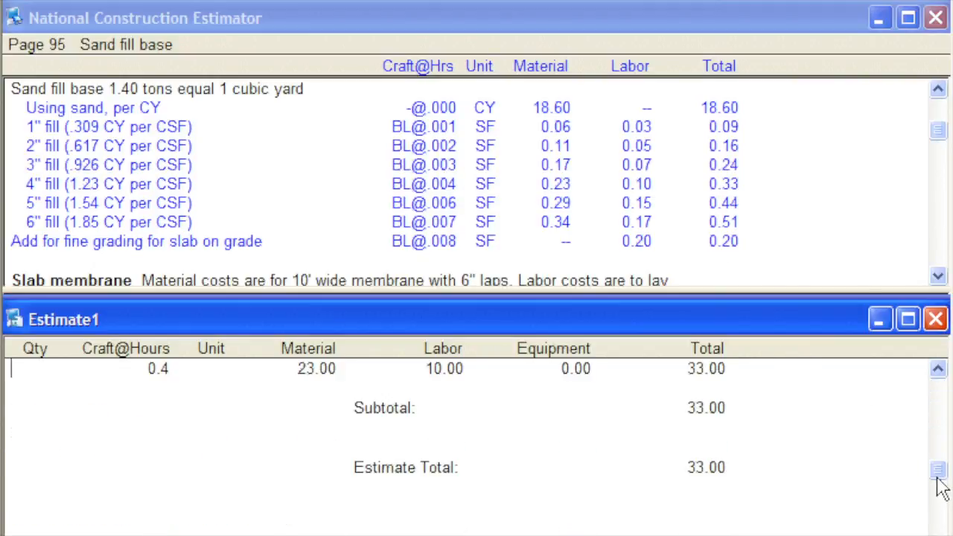
click(721, 467)
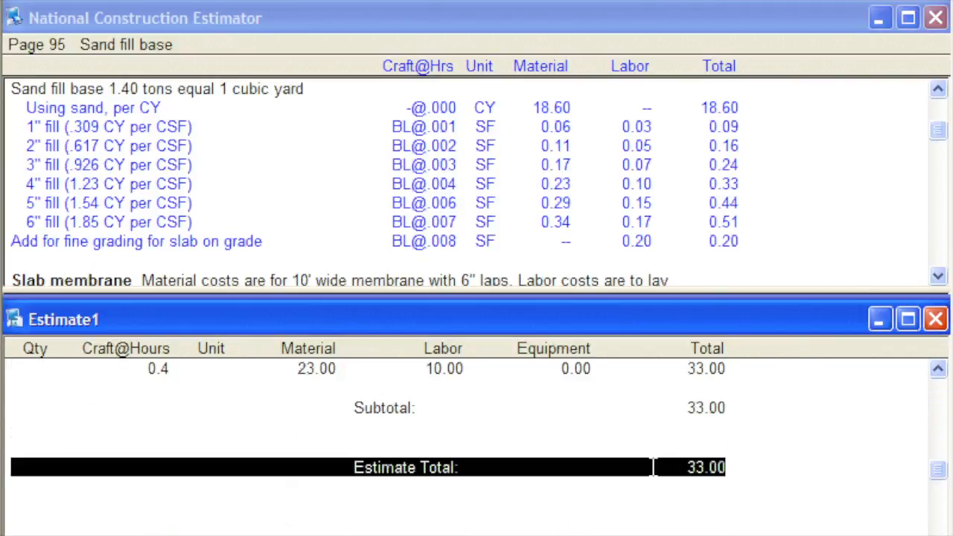
click(745, 447)
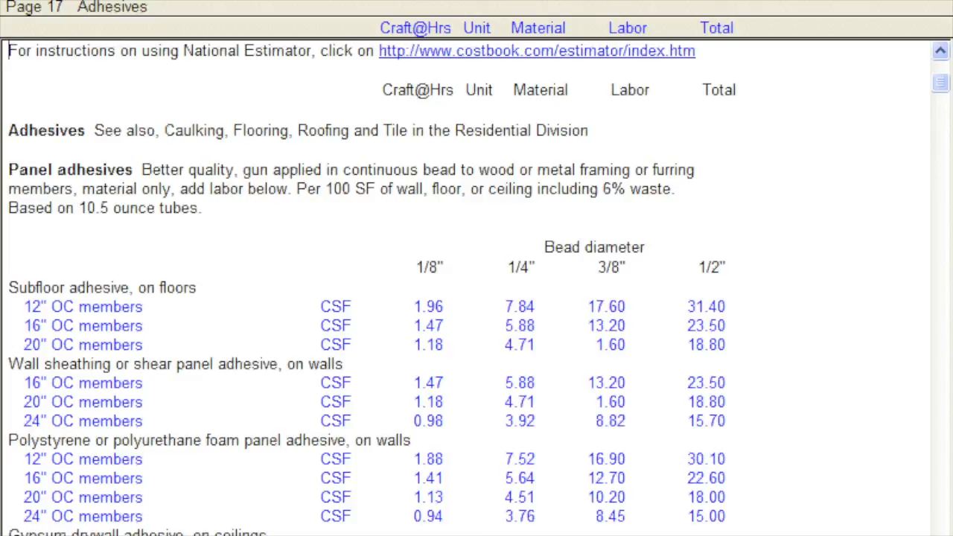
- From the adhesives pages, search the costbook downward for "sand" and continue to the second match
click(939, 305)
click(939, 305)
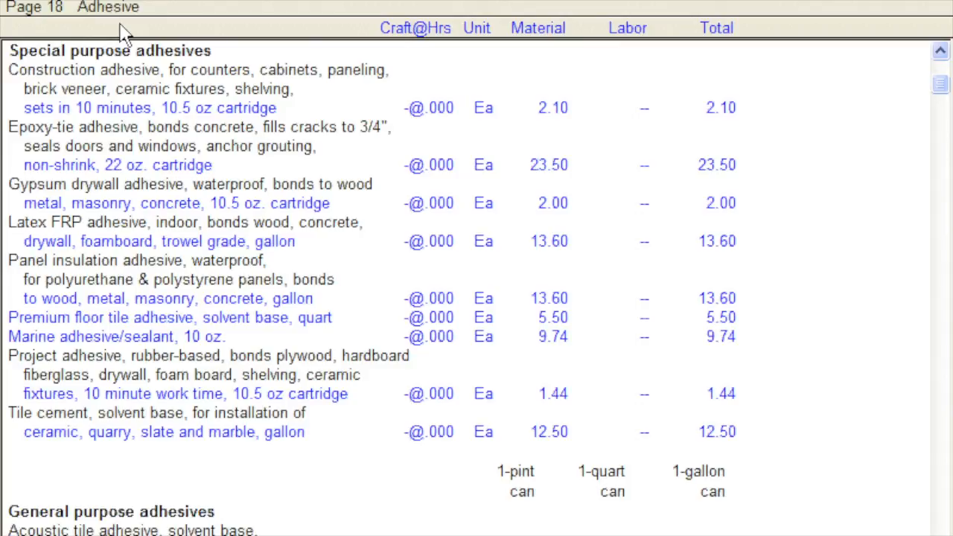
click(399, 2)
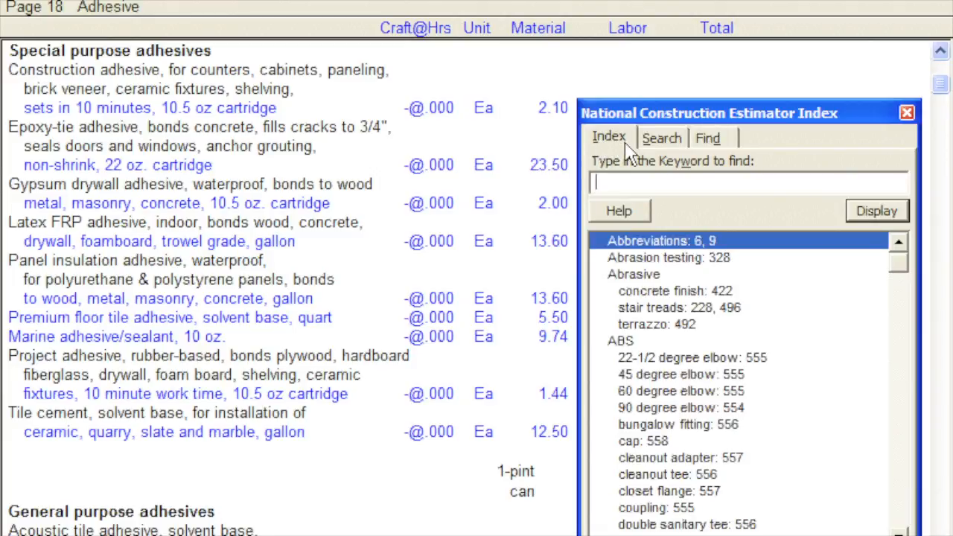
click(661, 149)
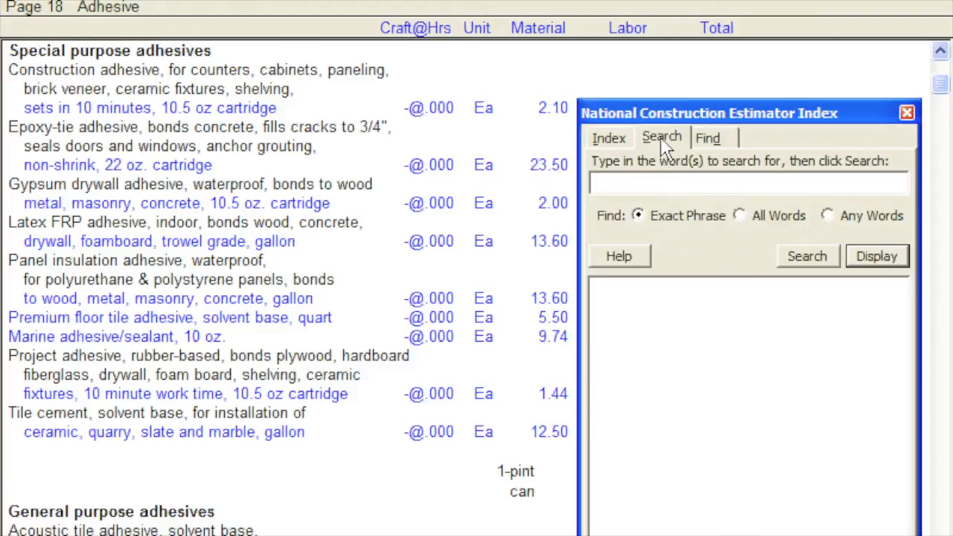
click(731, 147)
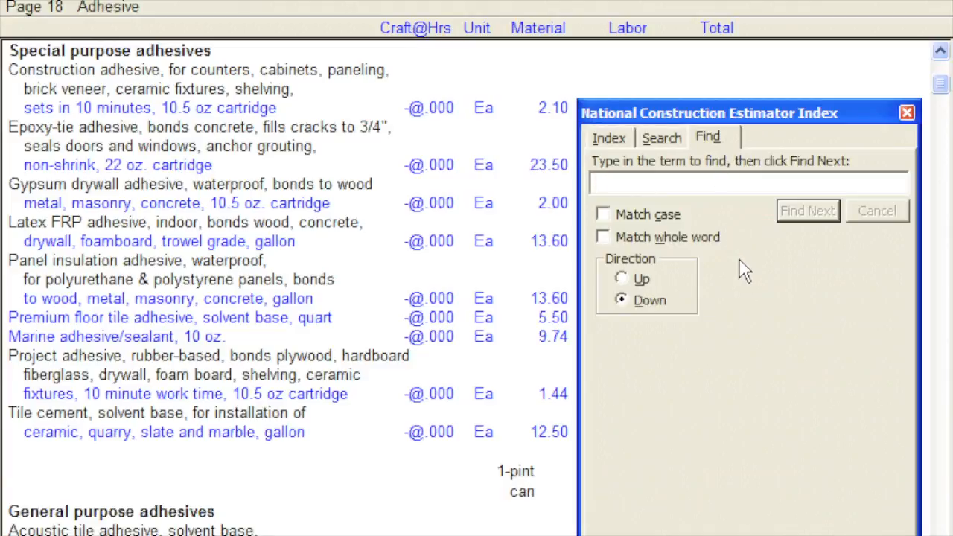
text(sand)
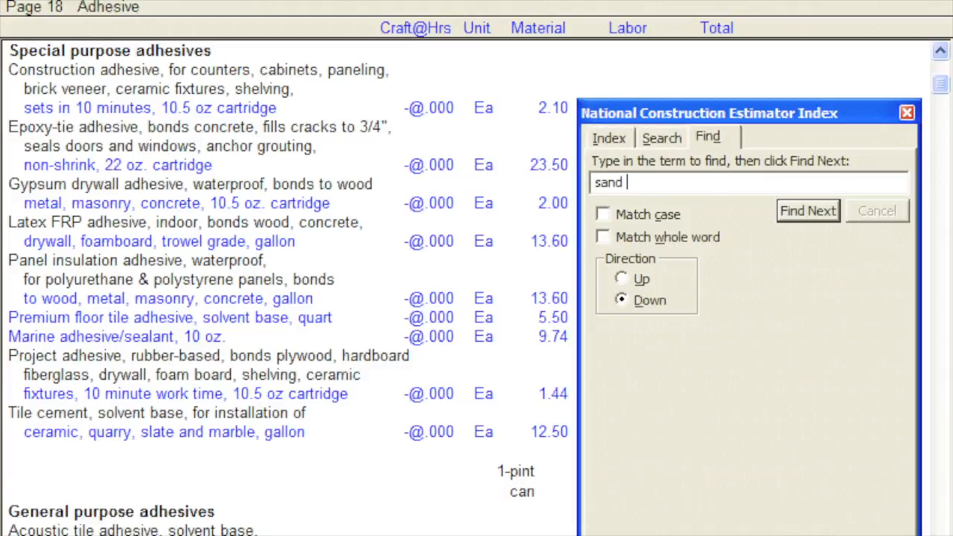
click(807, 216)
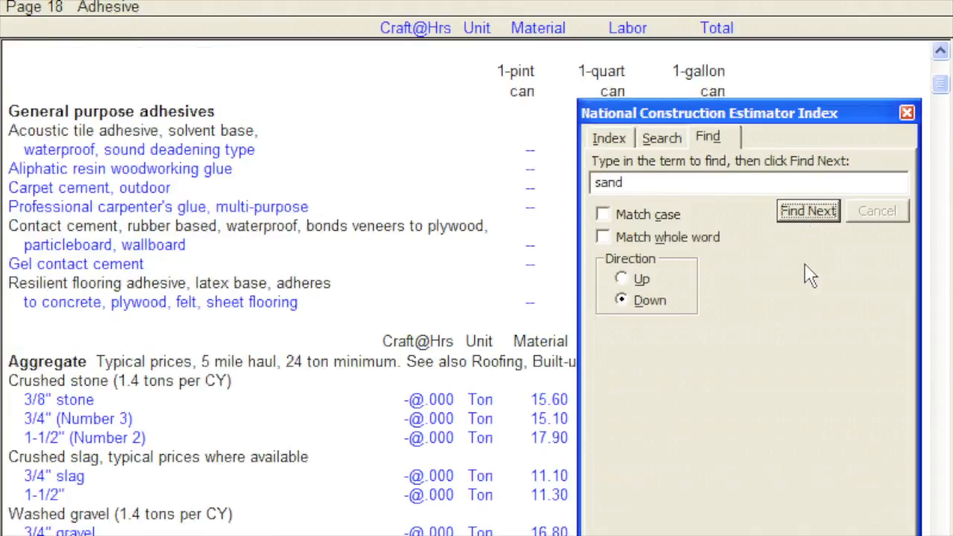
click(809, 216)
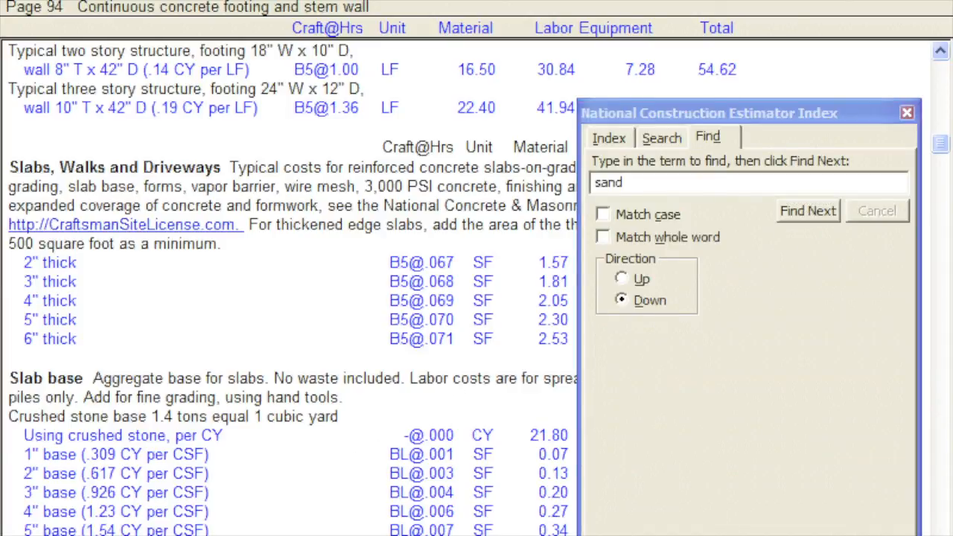
- Bring up the Sand fill base cost table on page 95 and close the index window
scroll(302, 279, down, 8)
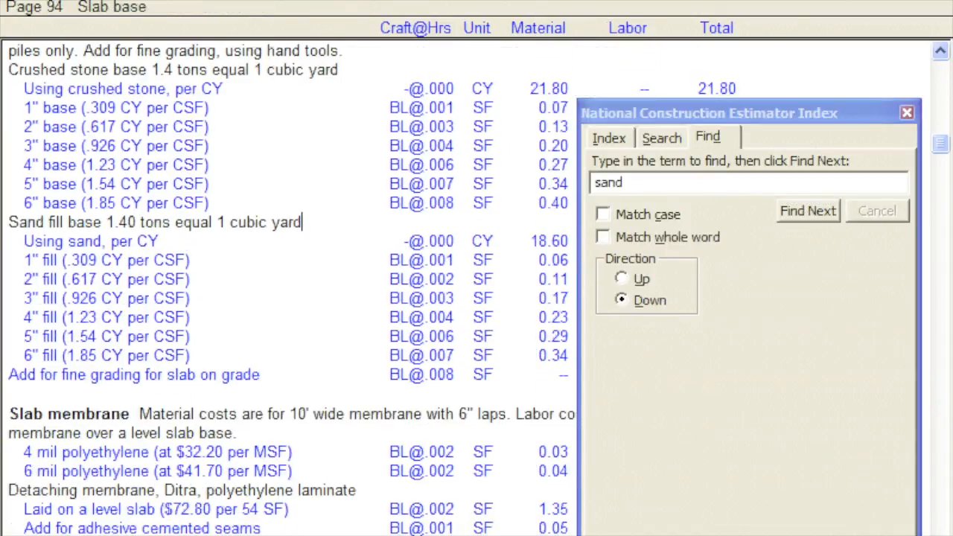
scroll(302, 107, down, 1)
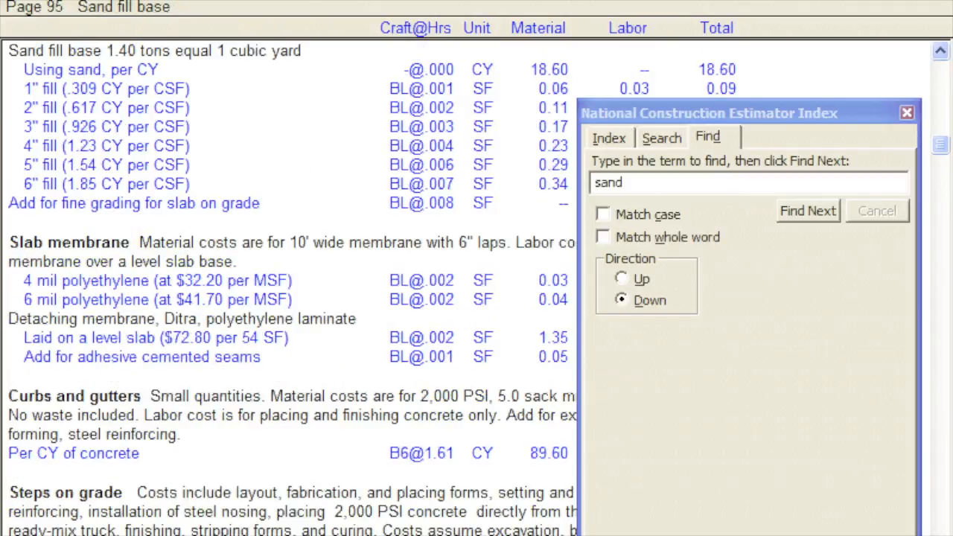
click(907, 112)
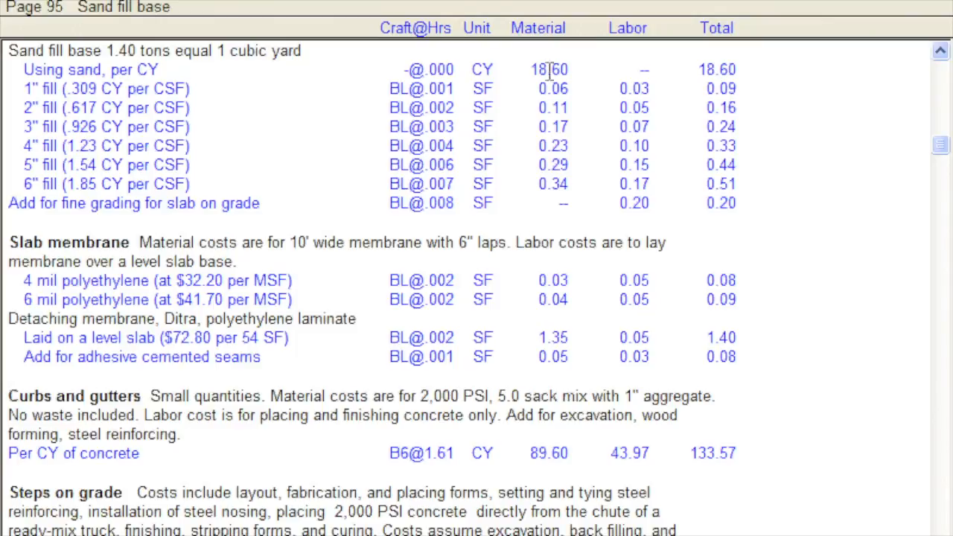
- Split the view between the costbook and the blank Estimate1, and make the estimate active
click(372, 4)
click(370, 21)
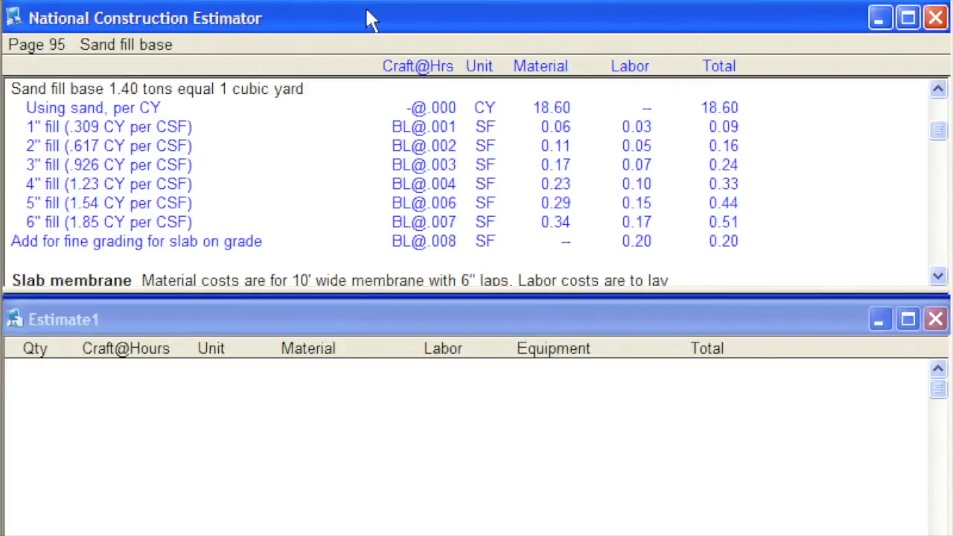
click(352, 327)
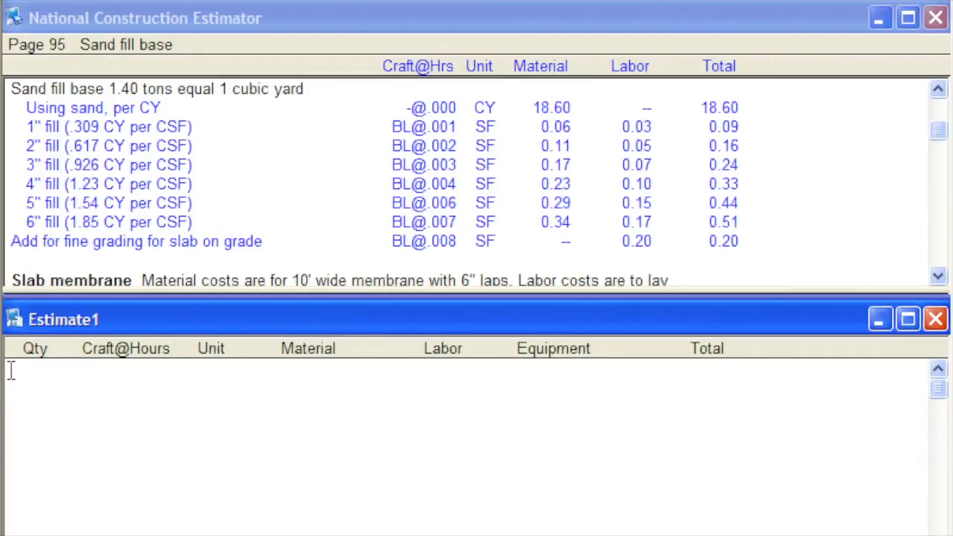
- Enter the title "Estimate One" near the centre of the estimate's first line and start a new line below it
key(Tab)
key(Tab)
key(Tab)
key(Tab)
text(Estimate One)
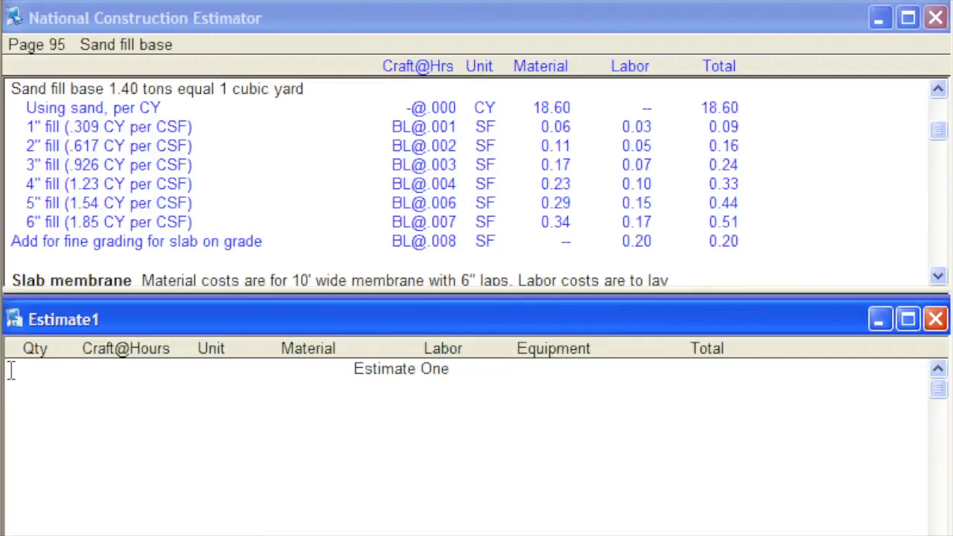
key(Return)
- Copy the 4" sand fill cost line from the costbook into the estimate with a quantity of 100 SF, including its title
click(91, 183)
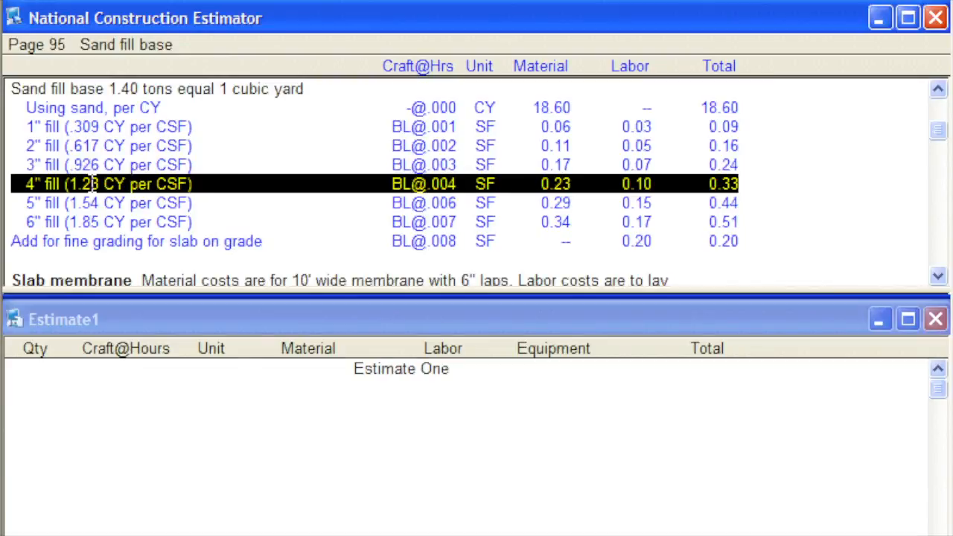
click(248, 2)
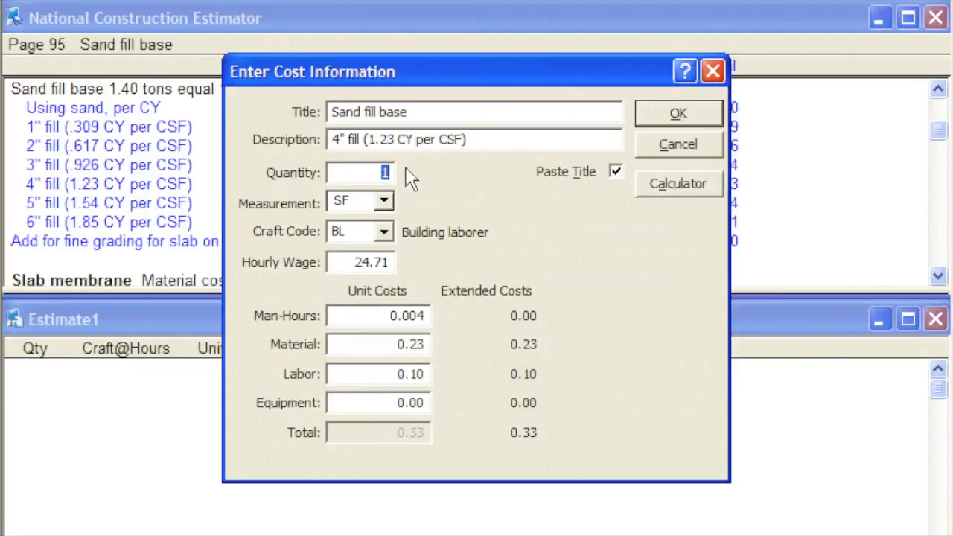
text(100)
key(Tab)
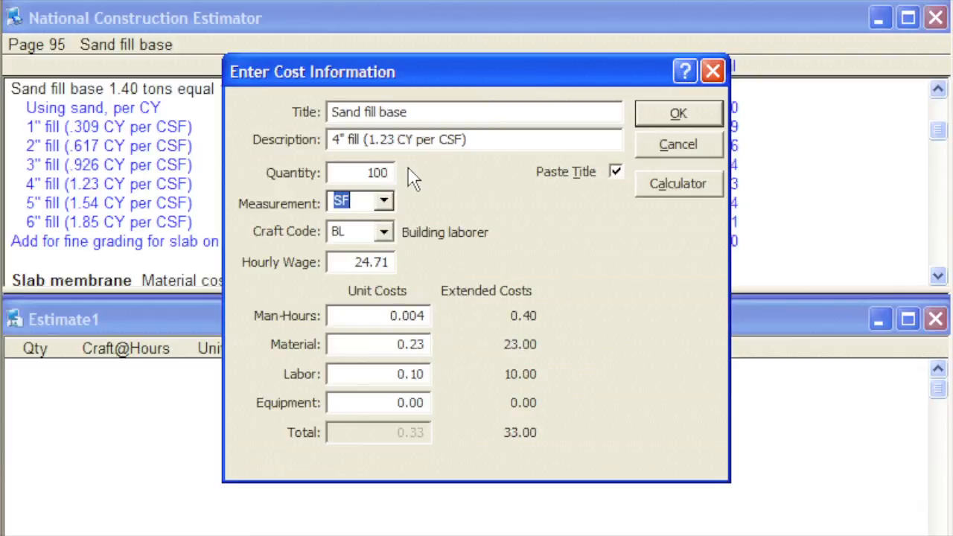
key(Tab)
key(Tab)
key(Tab)
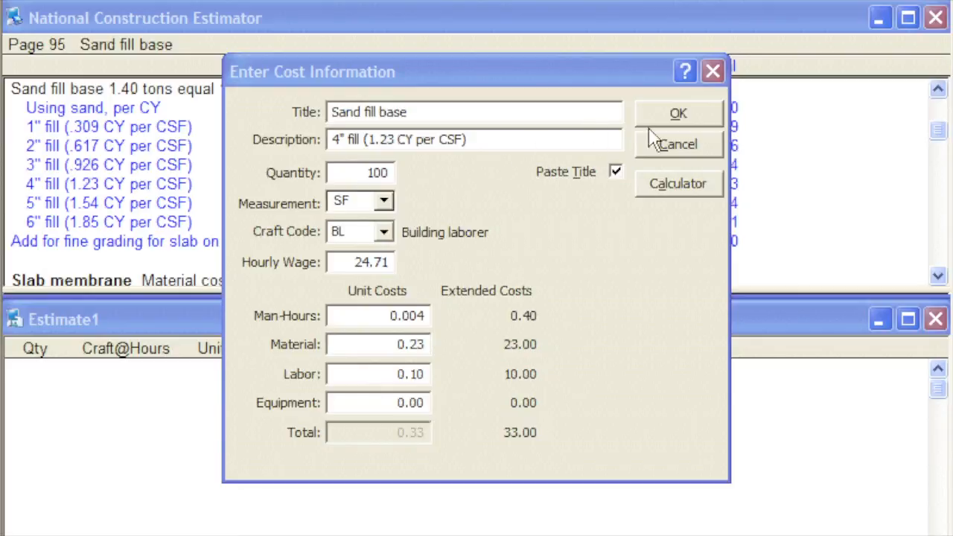
click(670, 119)
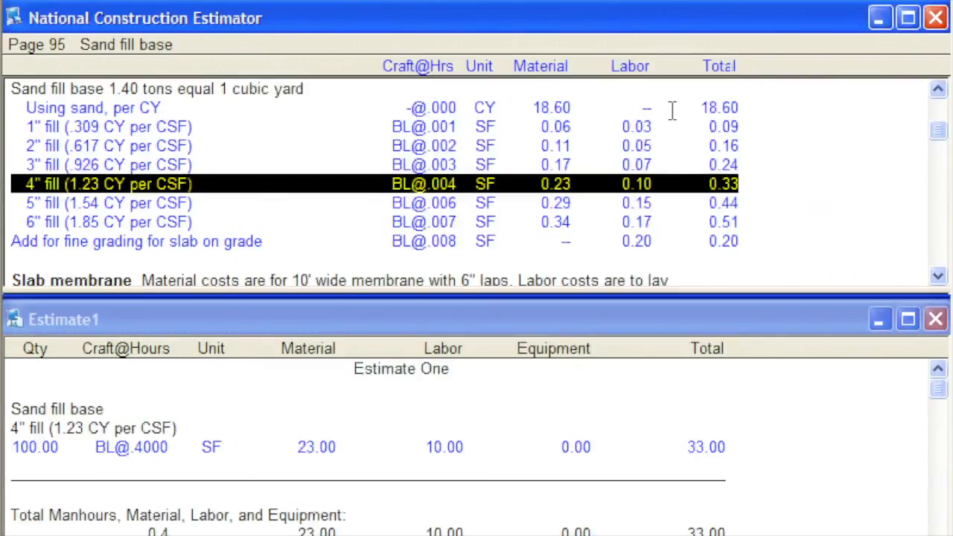
- Check the Estimate Total line and add a markup of 15% overhead and 10% profit to the estimate
drag(942, 406, 941, 488)
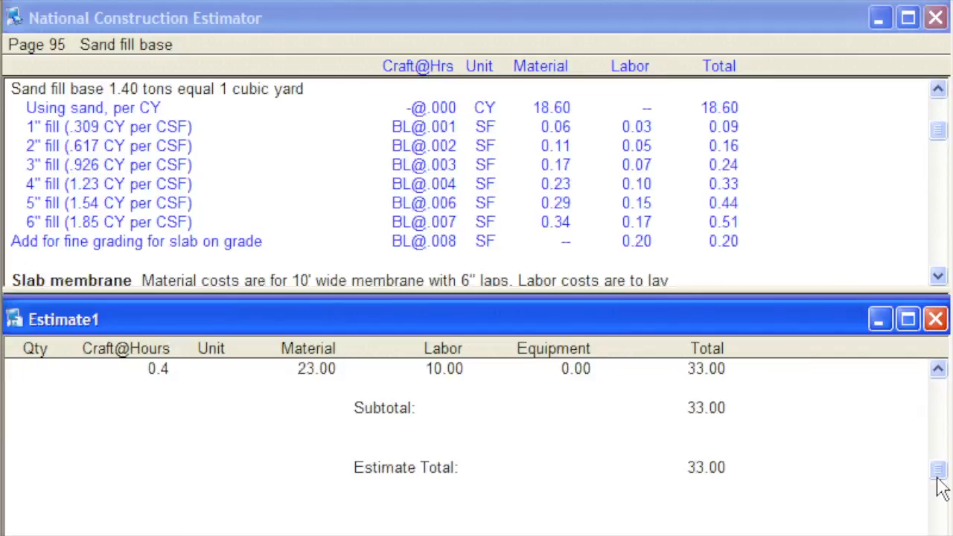
click(720, 468)
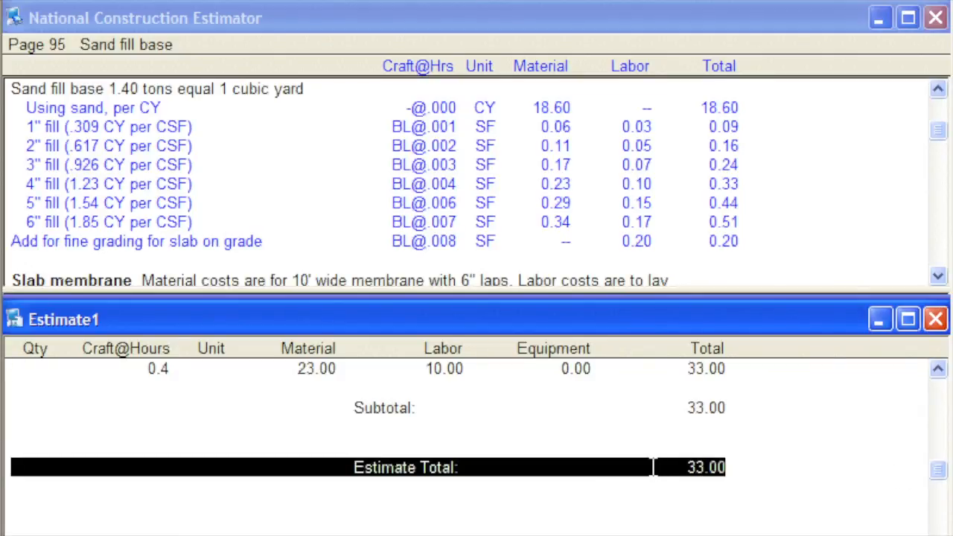
click(745, 446)
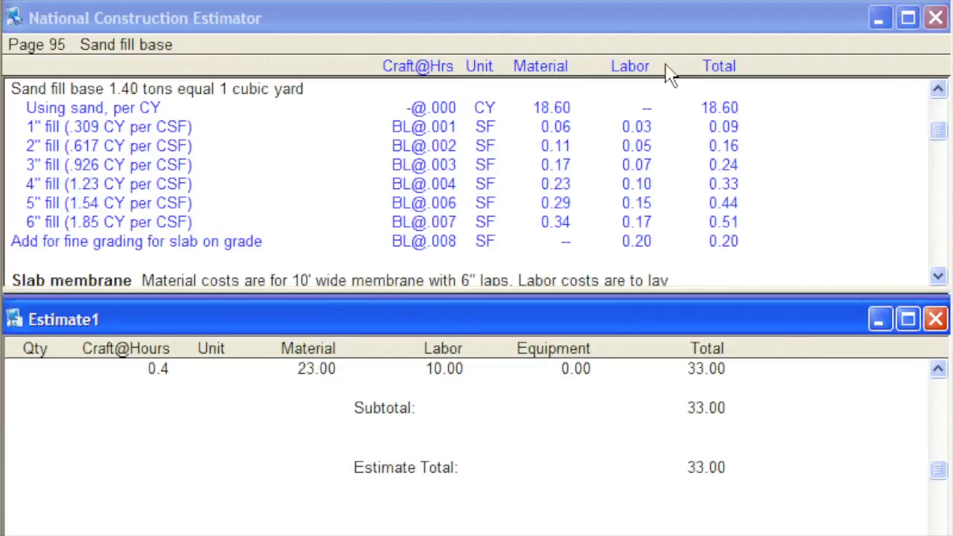
click(658, 4)
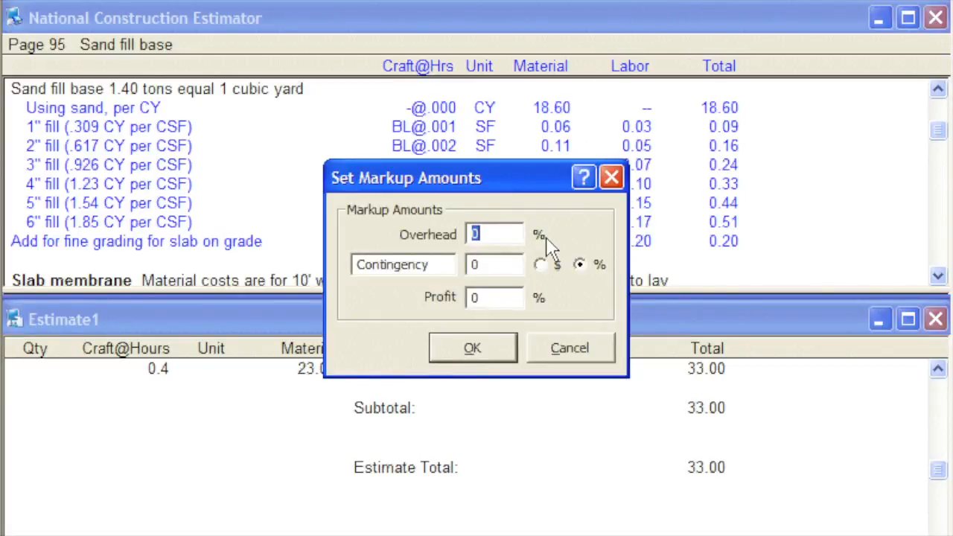
text(15)
drag(462, 298, 538, 301)
text(10)
click(510, 355)
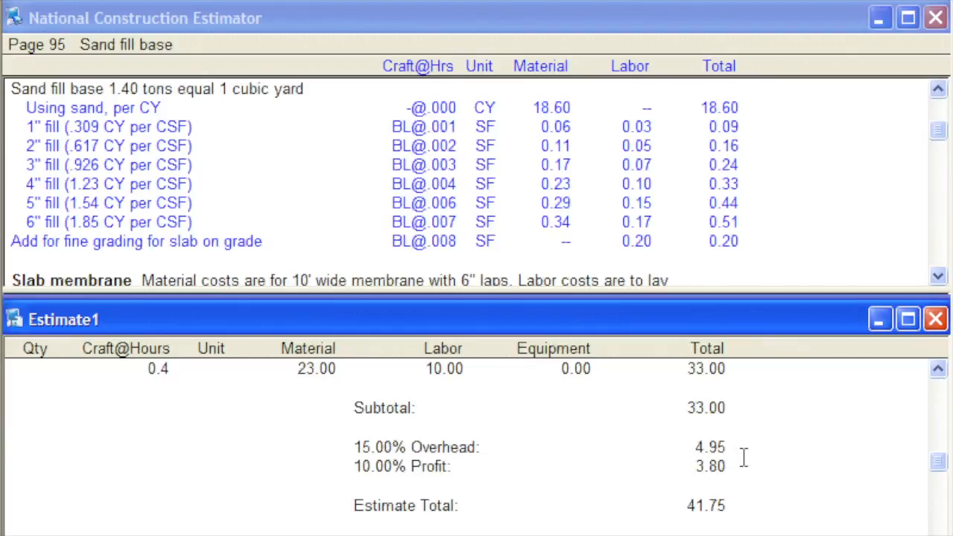
- Highlight the overhead and profit lines for review, and show the estimate alone in a full window from its title
click(710, 461)
shift+click(632, 445)
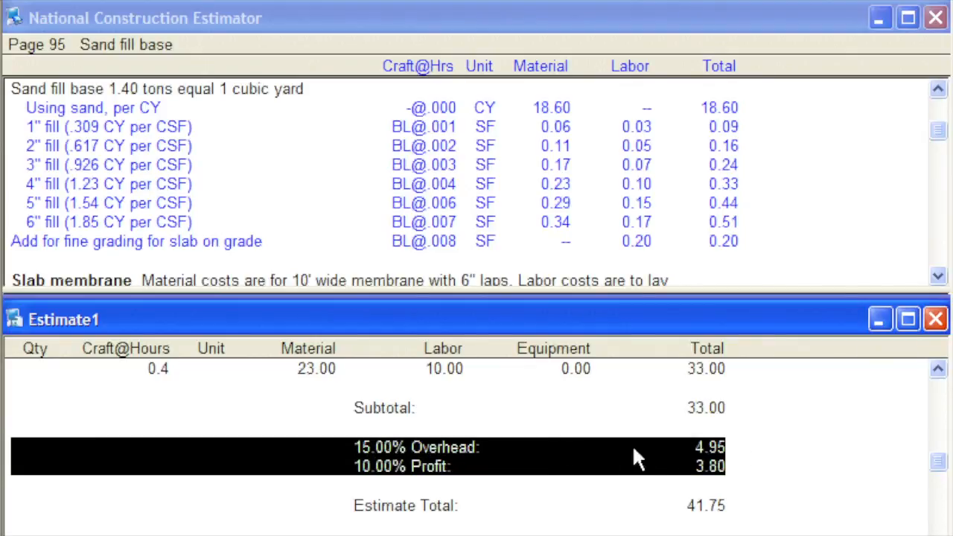
click(762, 461)
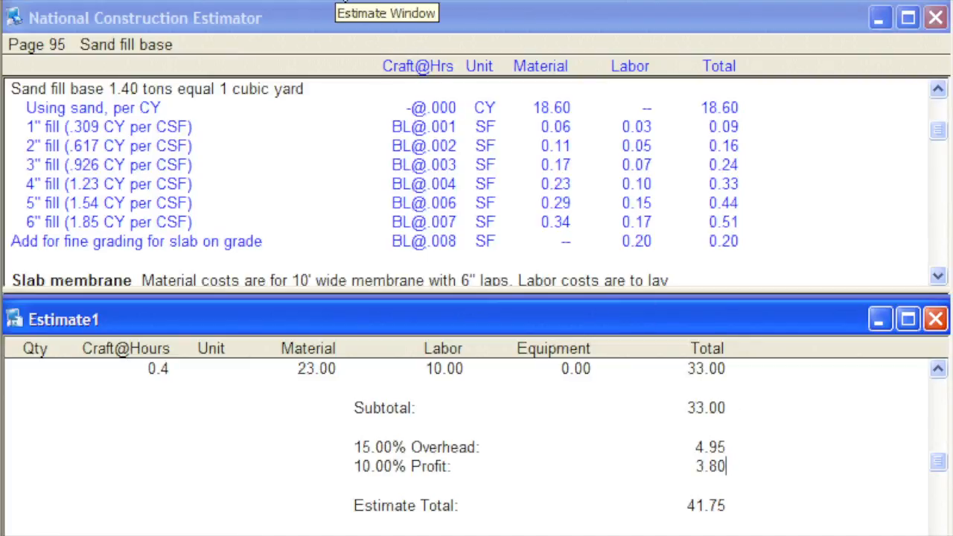
click(344, 1)
drag(935, 288, 907, 50)
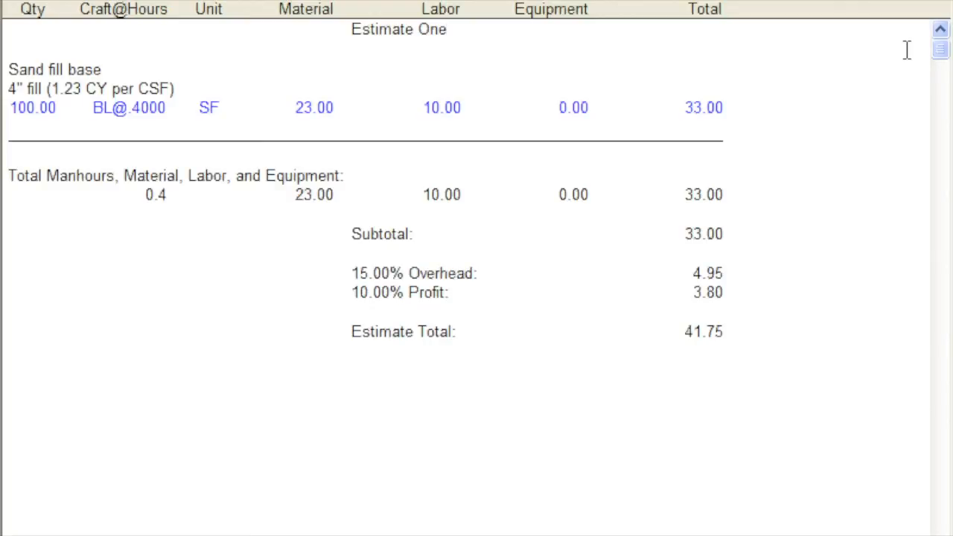
- Review the markup amounts and the 4" fill line's cost information, closing each dialog
click(665, 6)
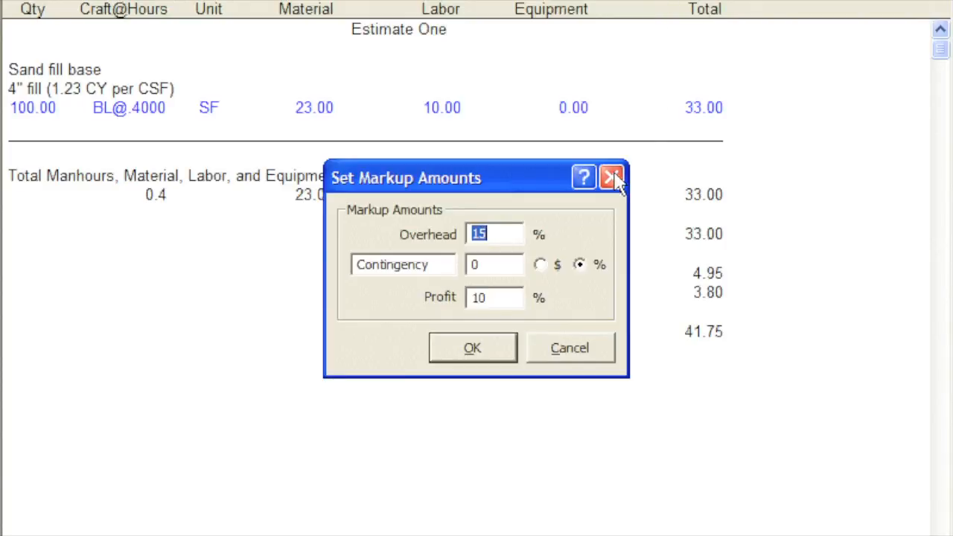
click(612, 177)
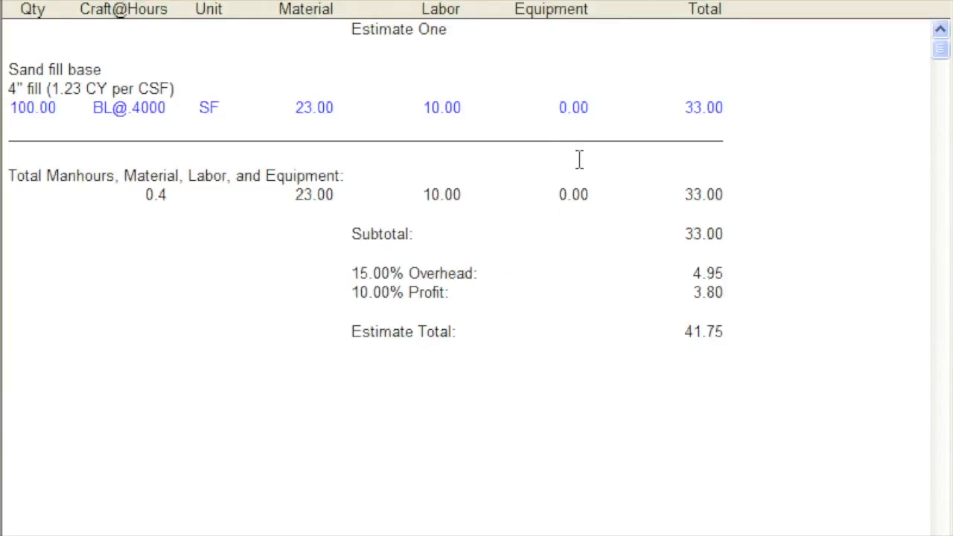
click(456, 112)
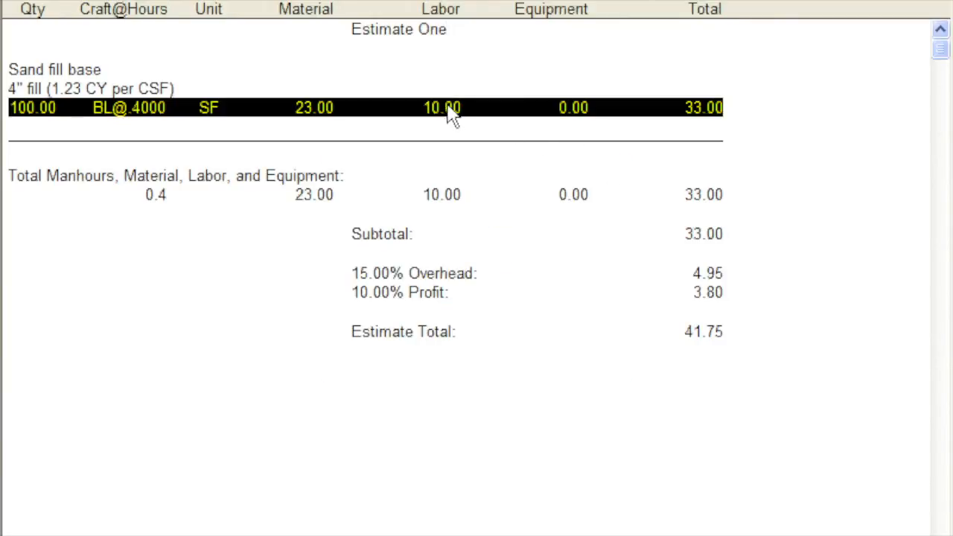
click(528, 4)
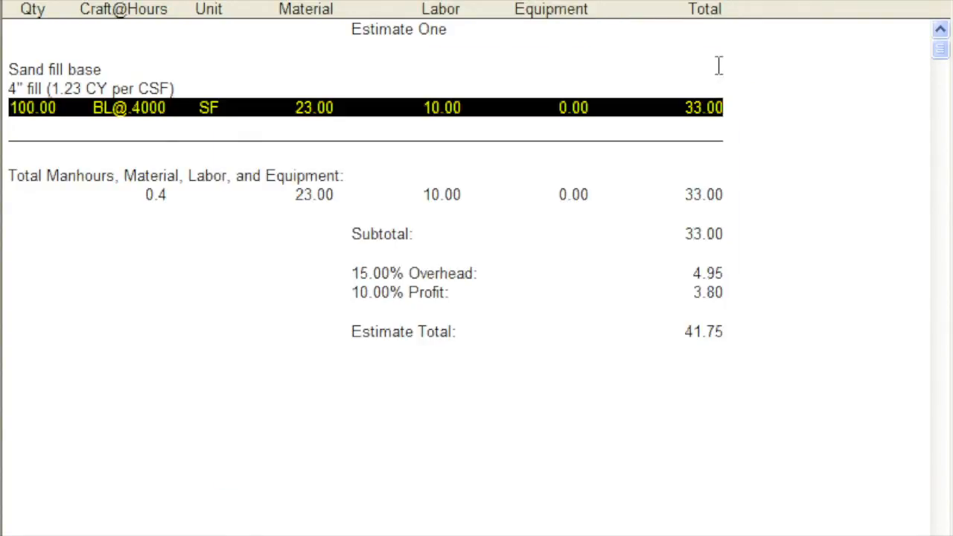
click(719, 75)
- Change the estimate's title to "Estimate Two" and print one copy in Estimate Only format on the Xerox Phaser 4400DT
double_click(424, 31)
text(Two)
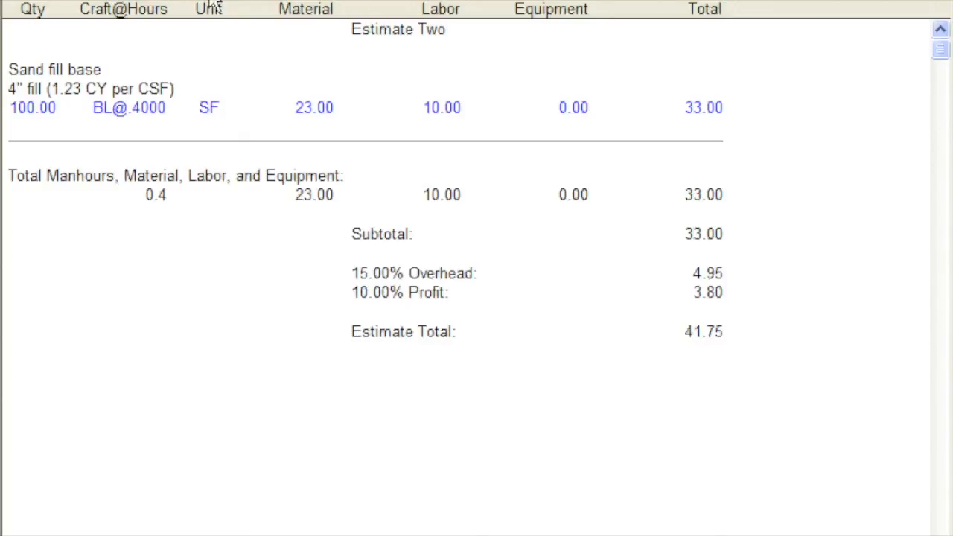
click(121, 4)
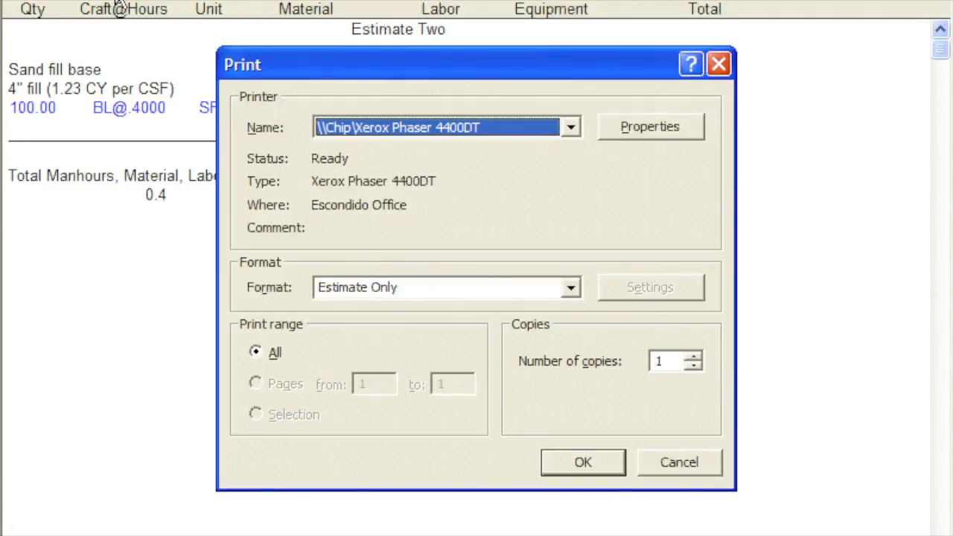
click(598, 471)
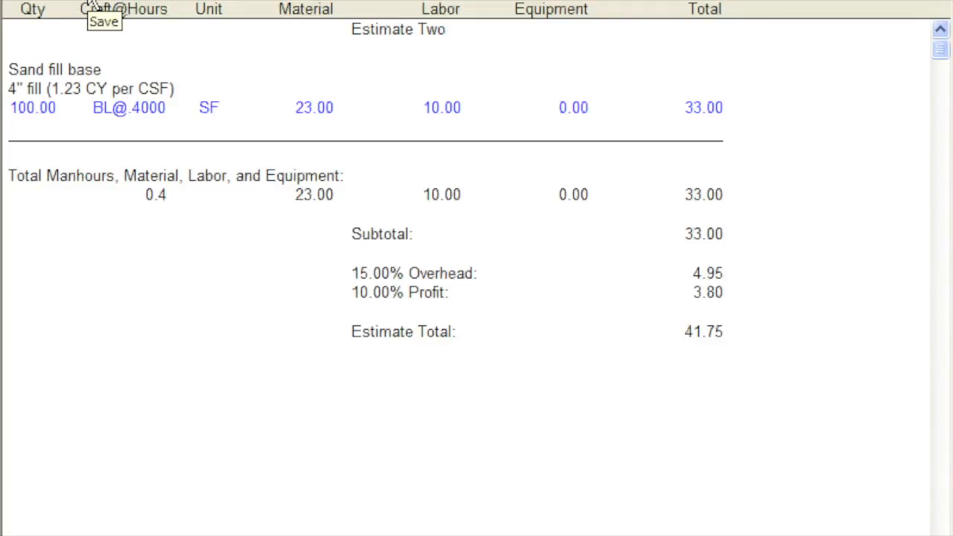
- Save the estimate in My Documents under the file name "Estimate Two"
click(90, 3)
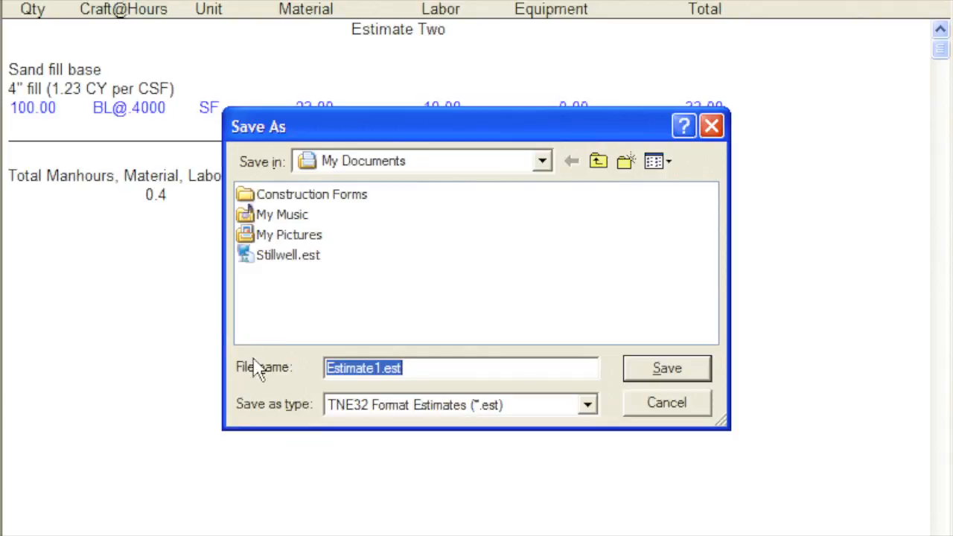
key(Delete)
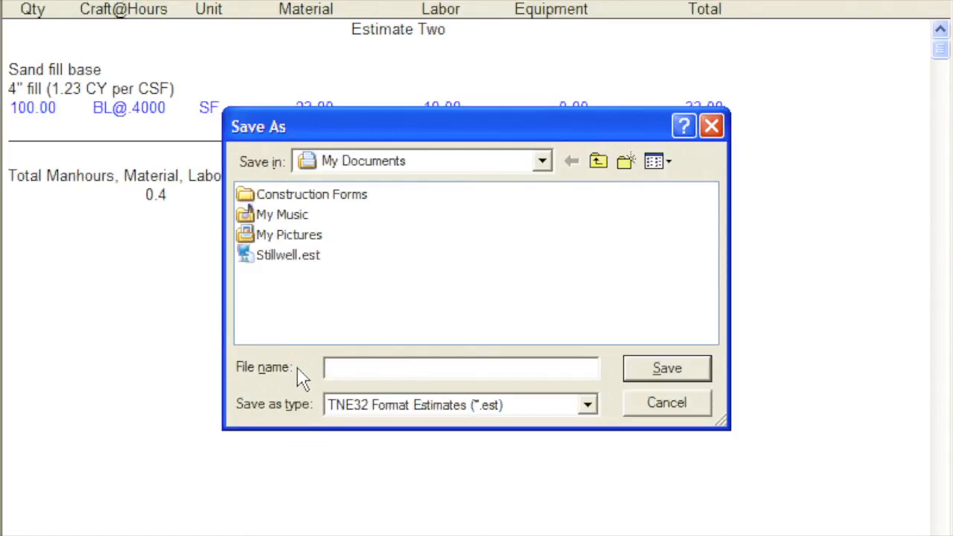
text(Estimate Two)
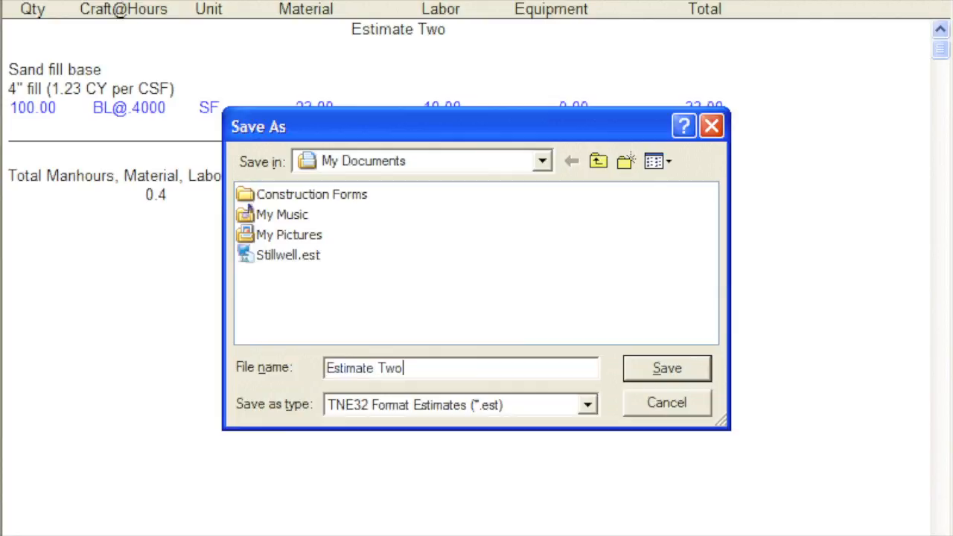
click(650, 380)
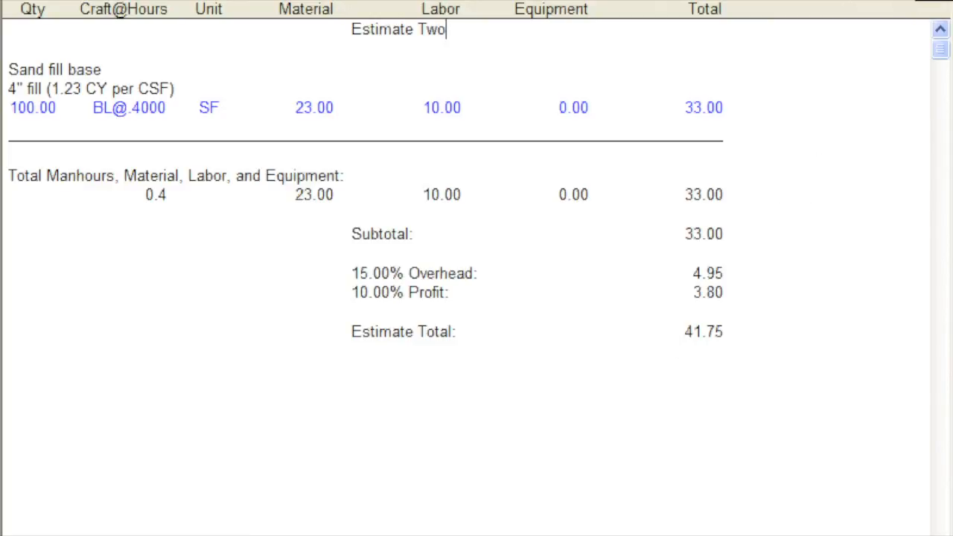
- Close the estimate and reopen Estimate Two.est from the recent files
click(939, 1)
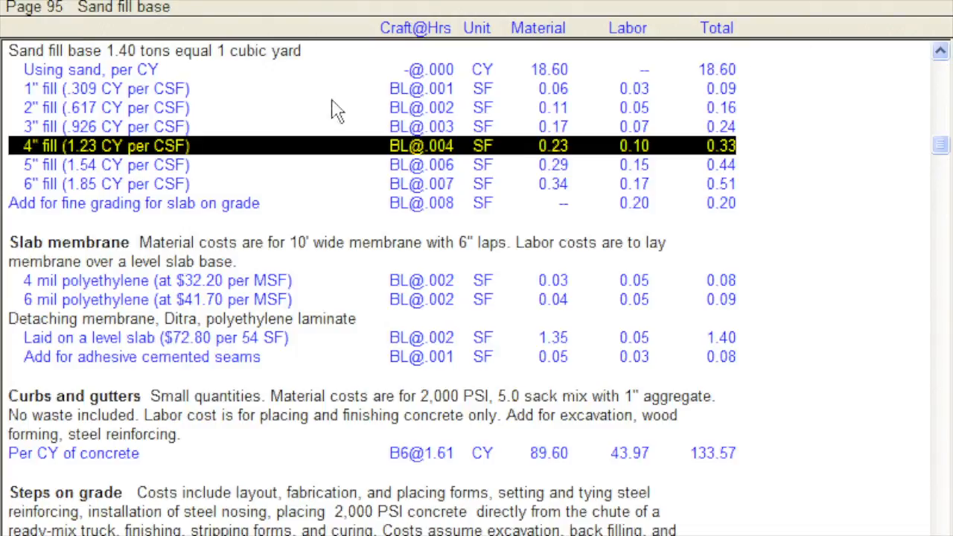
click(44, 0)
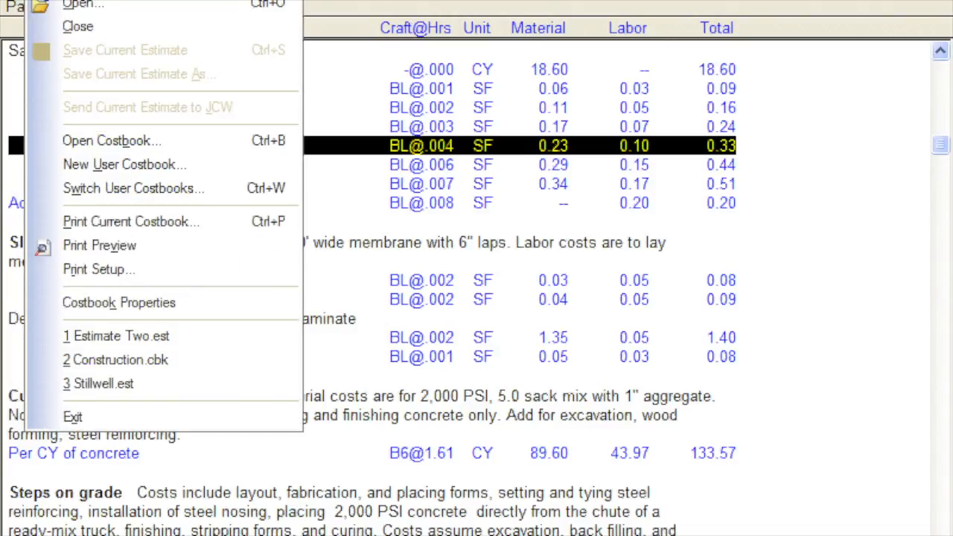
click(31, 336)
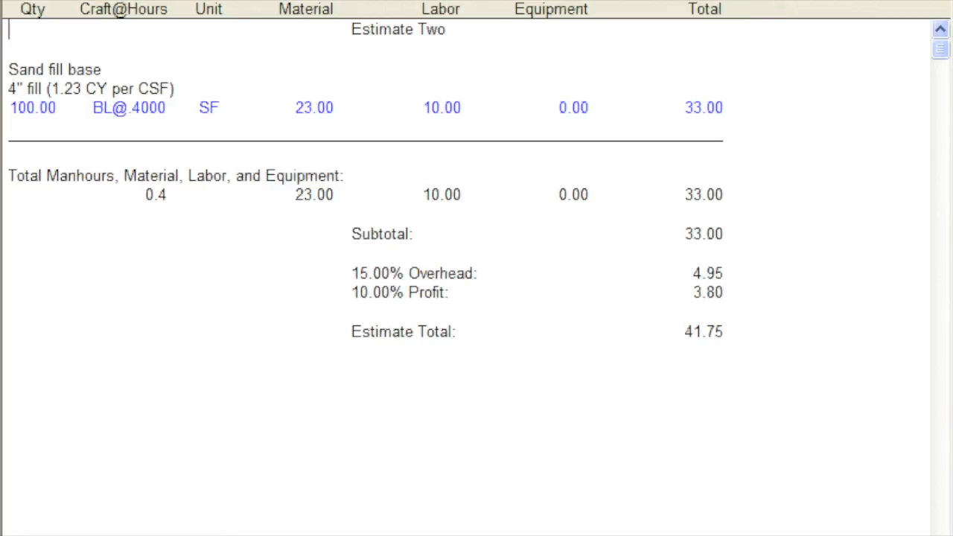
- Read the Technical Support topic under Contact Us in the help, highlighting the phone support hours, and close the help
click(757, 1)
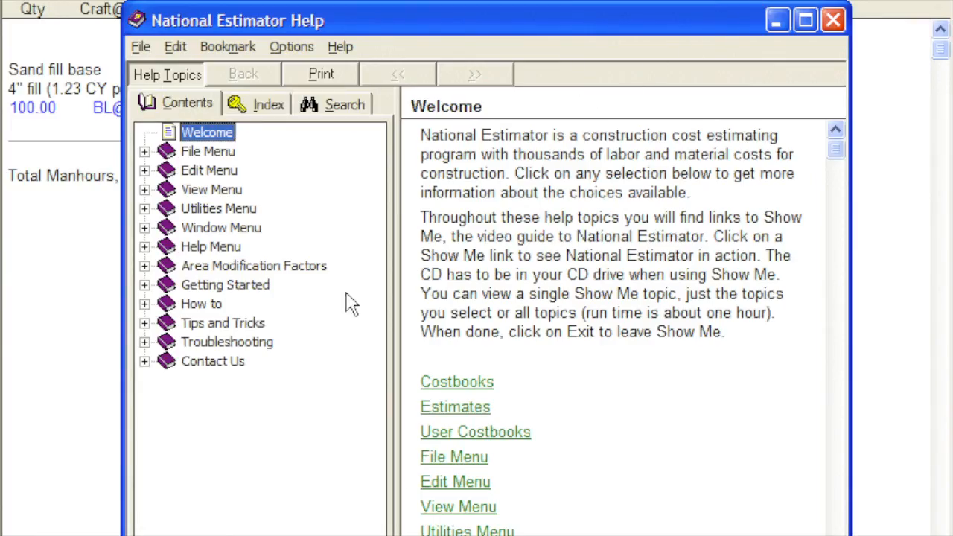
click(145, 362)
click(223, 380)
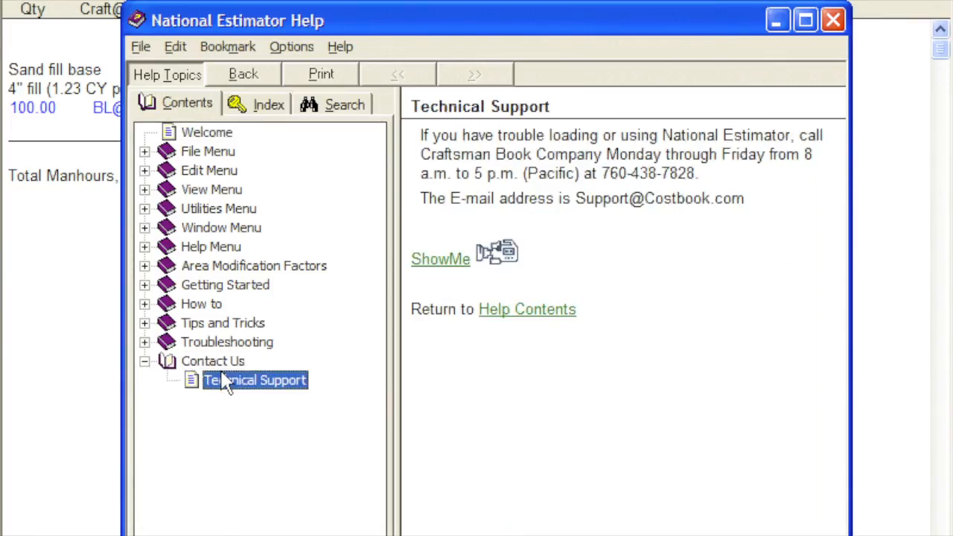
click(609, 154)
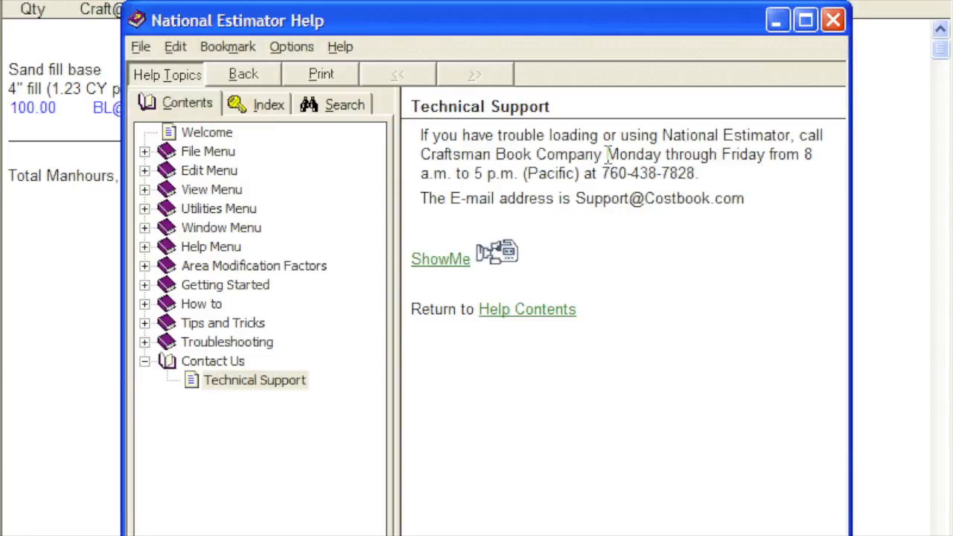
drag(612, 154, 693, 173)
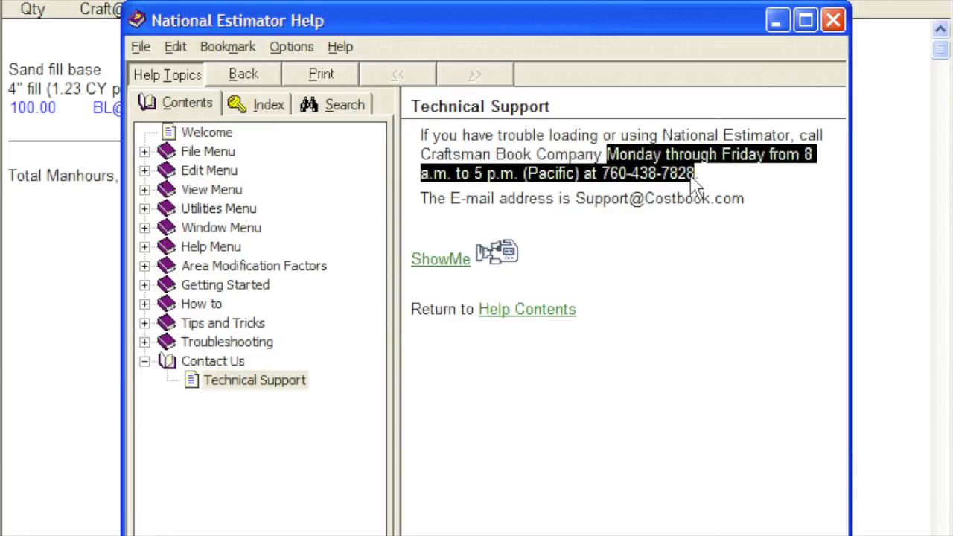
click(689, 312)
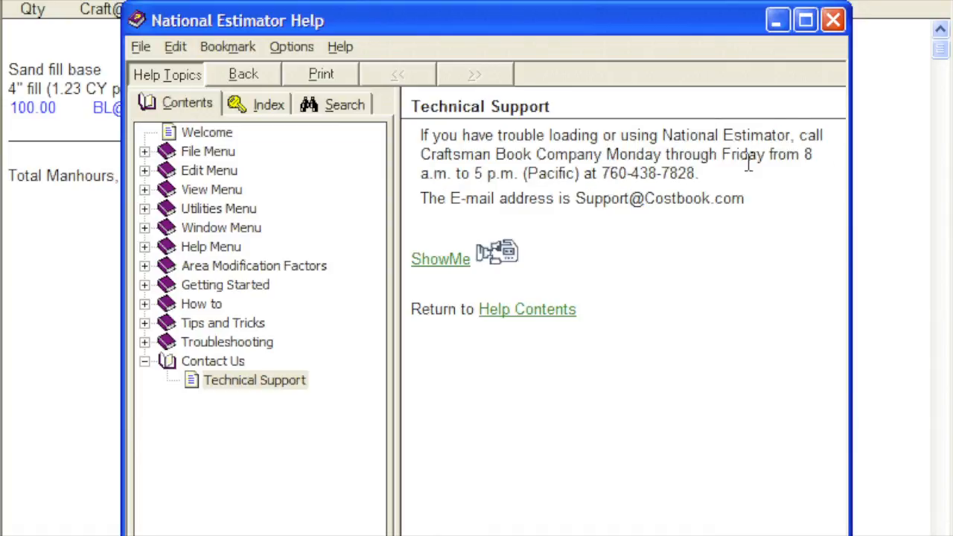
click(832, 20)
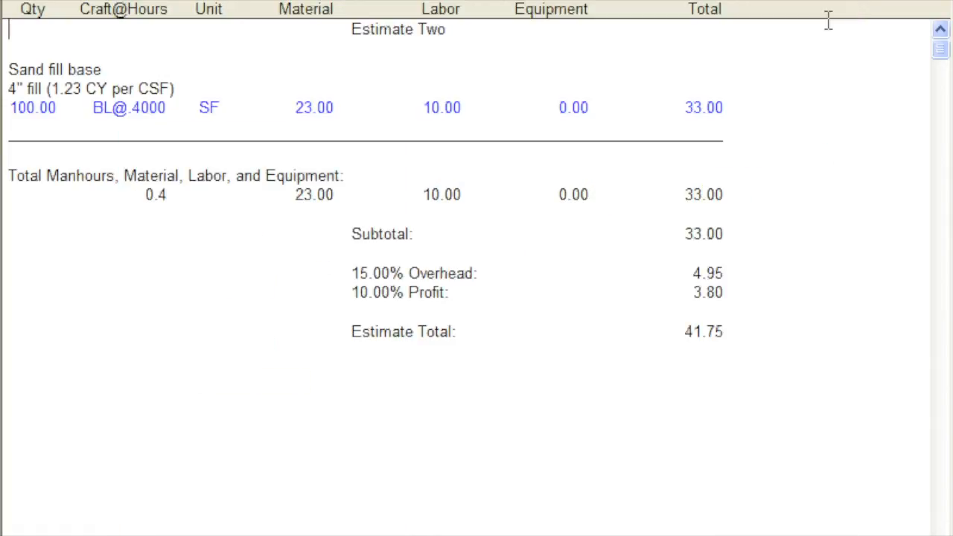
- Split the view between costbook and estimate, and copy the costbook line "Add for fine grading for slab on grade"
key(ctrl+End)
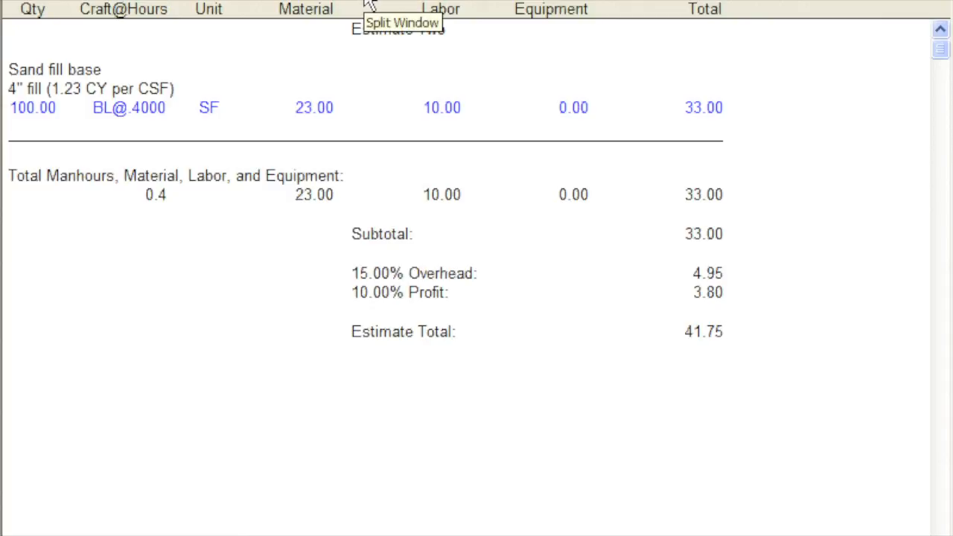
click(366, 1)
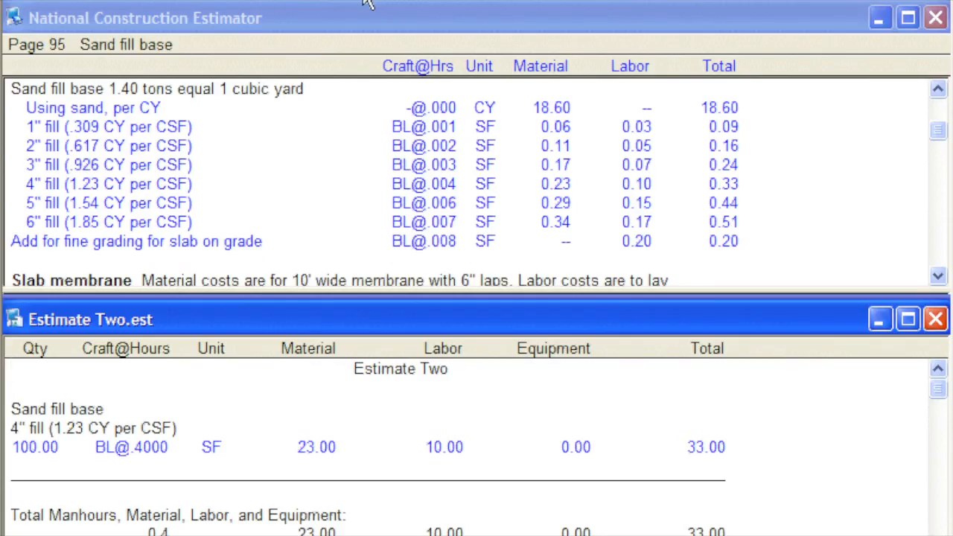
click(190, 246)
right_click(304, 253)
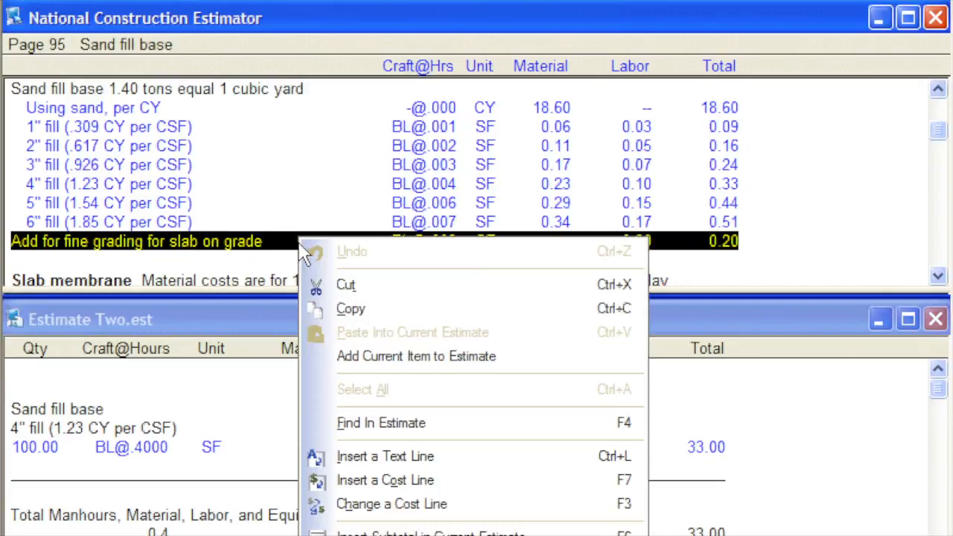
click(350, 309)
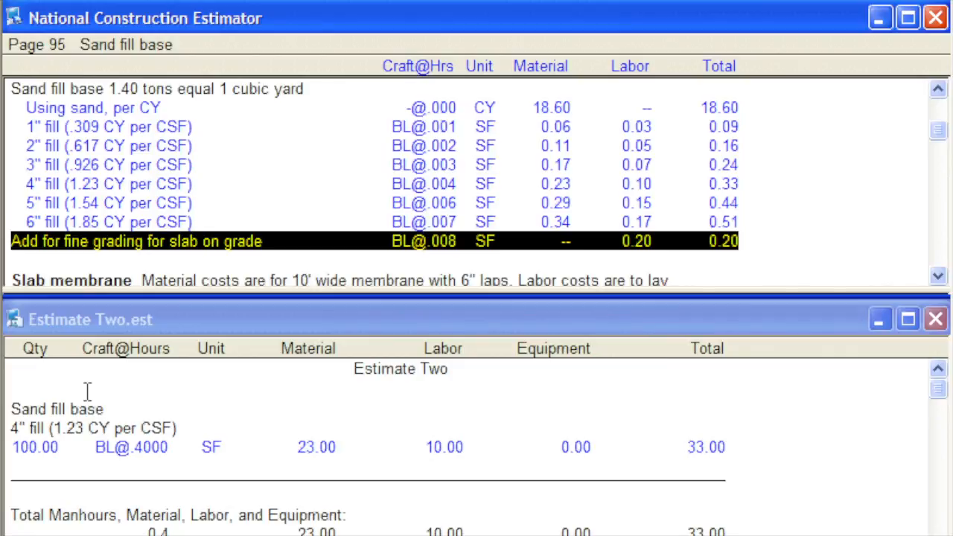
- Paste the fine grading line above Sand fill base in the estimate, with quantity 100 and an empty title
right_click(9, 410)
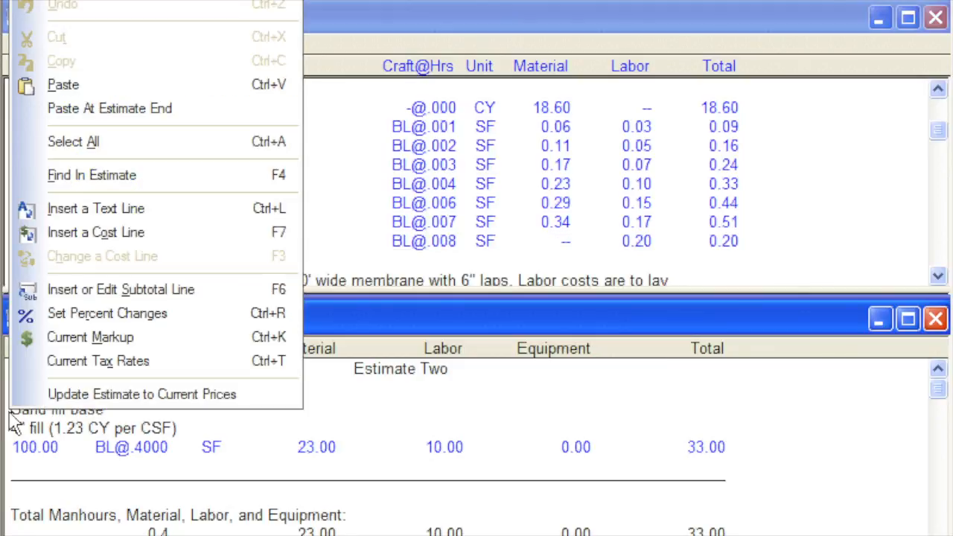
click(117, 89)
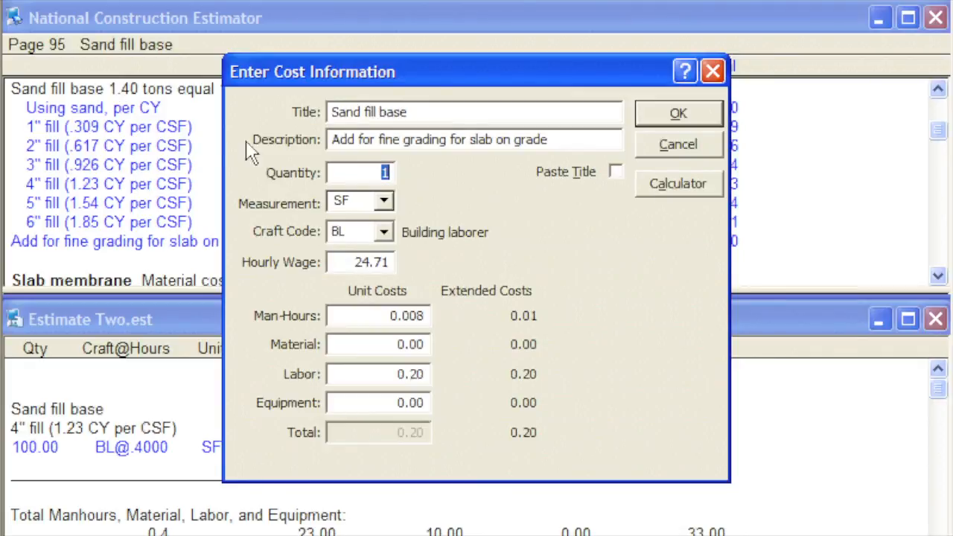
text(100)
drag(406, 113, 322, 123)
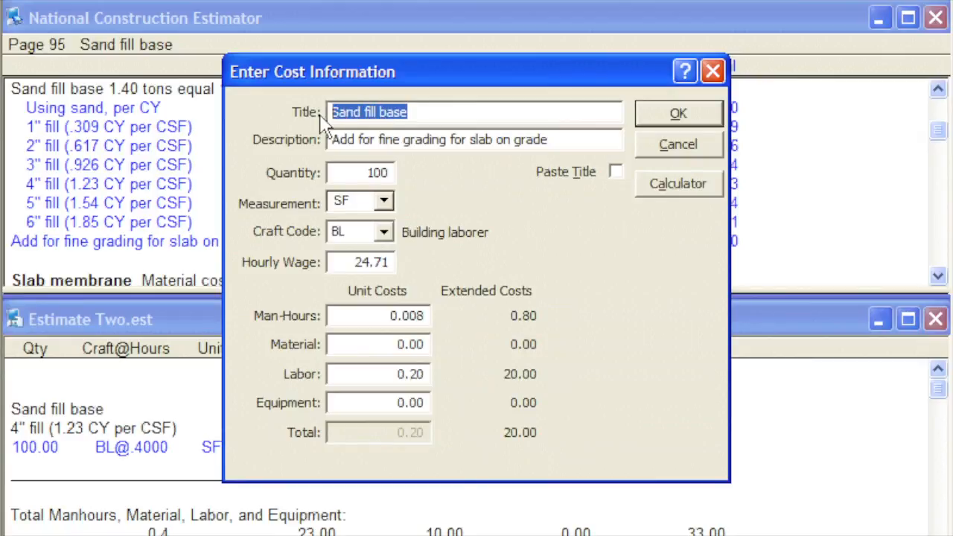
key(Delete)
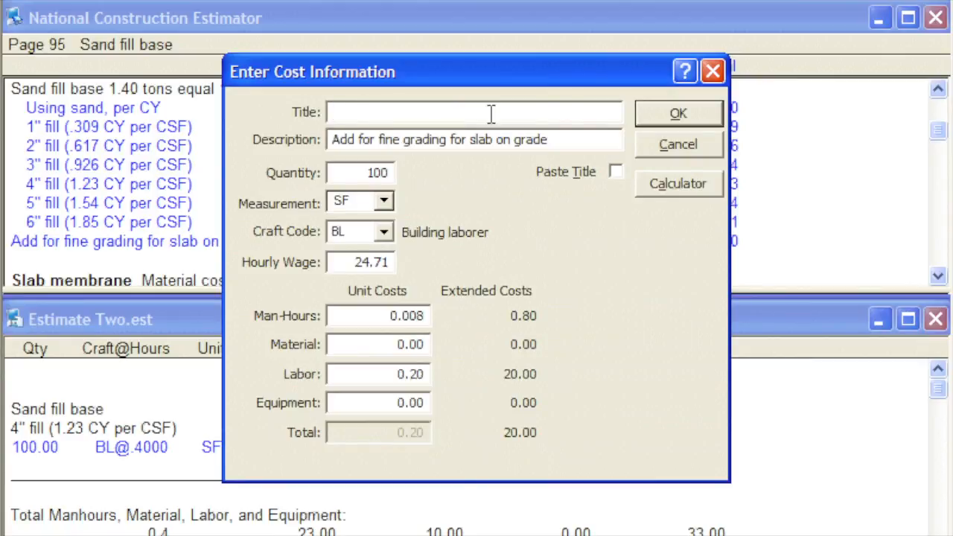
click(652, 117)
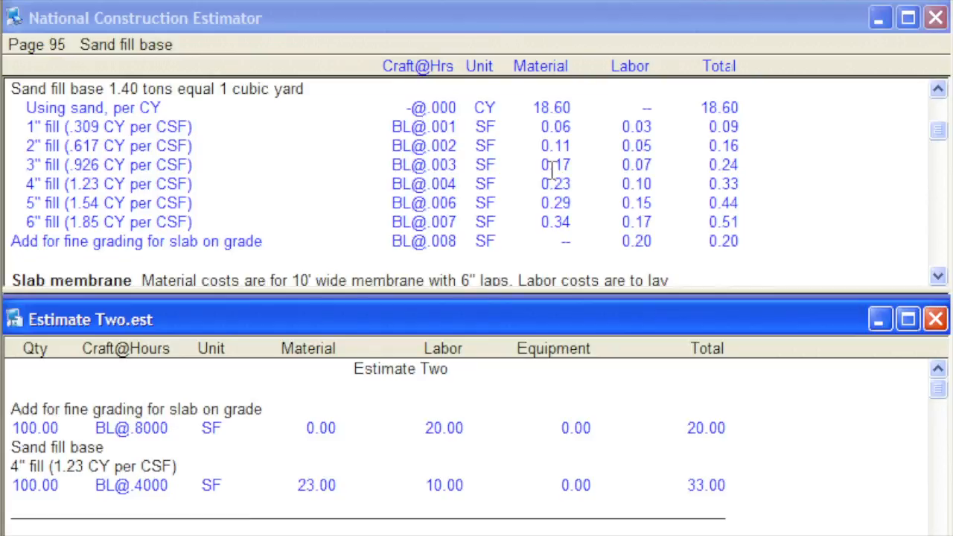
drag(12, 409, 606, 428)
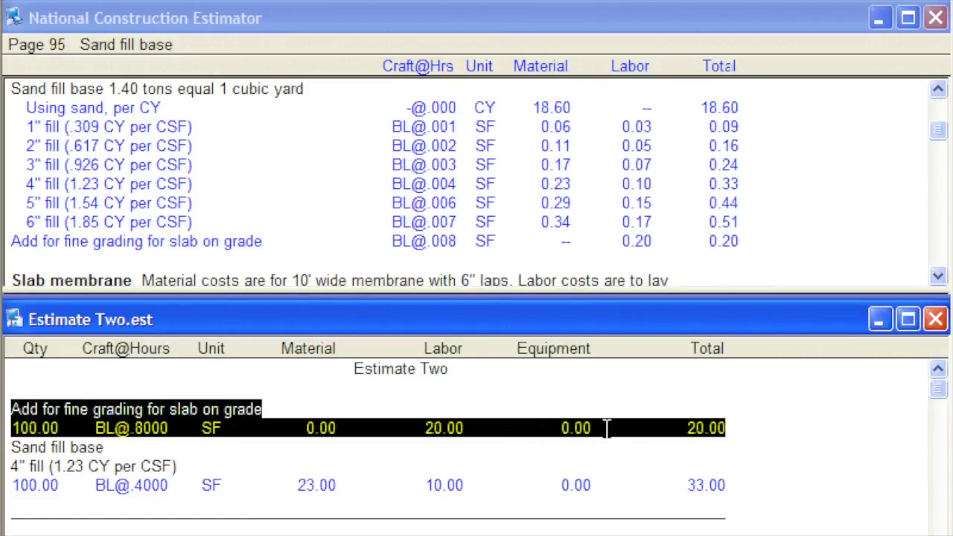
click(763, 427)
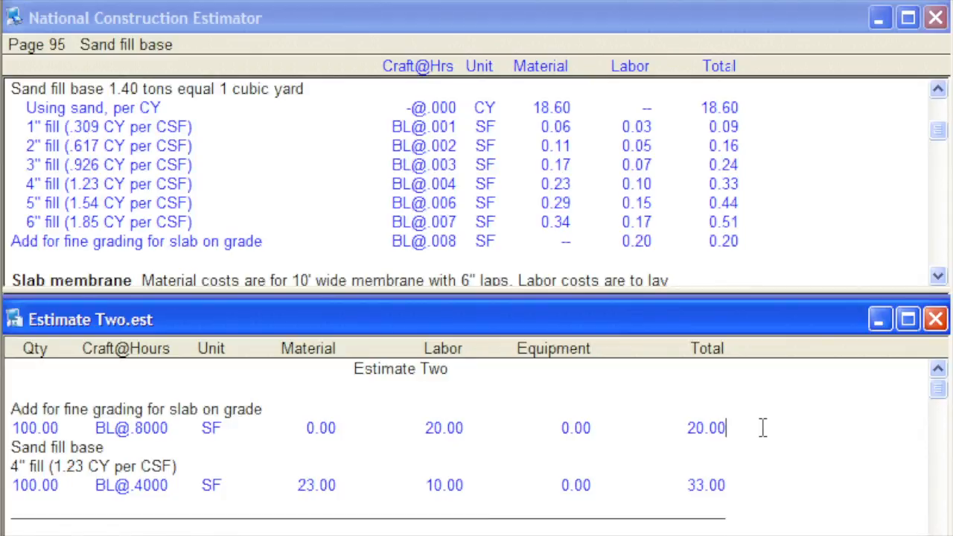
- Bring the "4 mil polyethylene" cost line from the costbook's Slab membrane section into the estimate, directly above Sand fill base
click(937, 277)
click(937, 276)
click(937, 276)
click(937, 276)
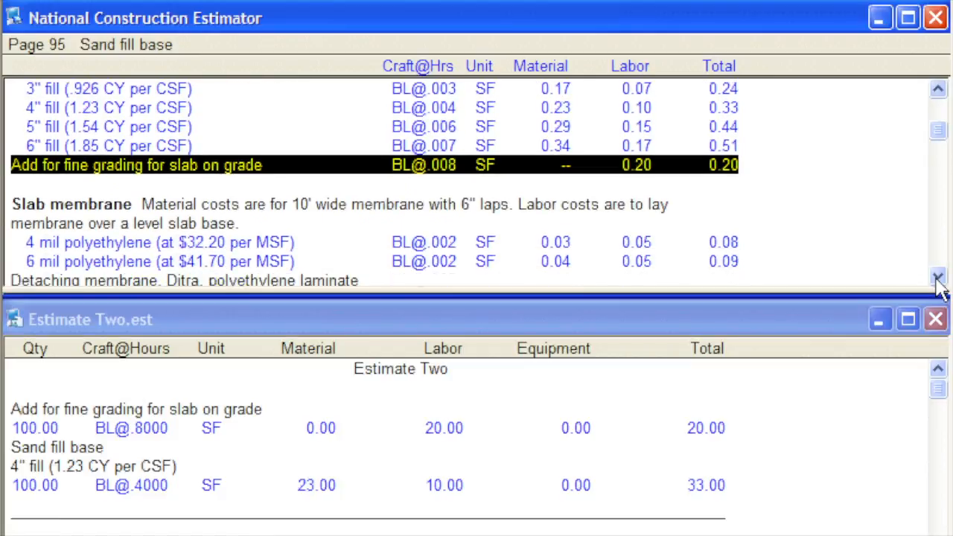
click(937, 276)
click(937, 277)
click(938, 276)
click(937, 277)
click(937, 276)
click(937, 276)
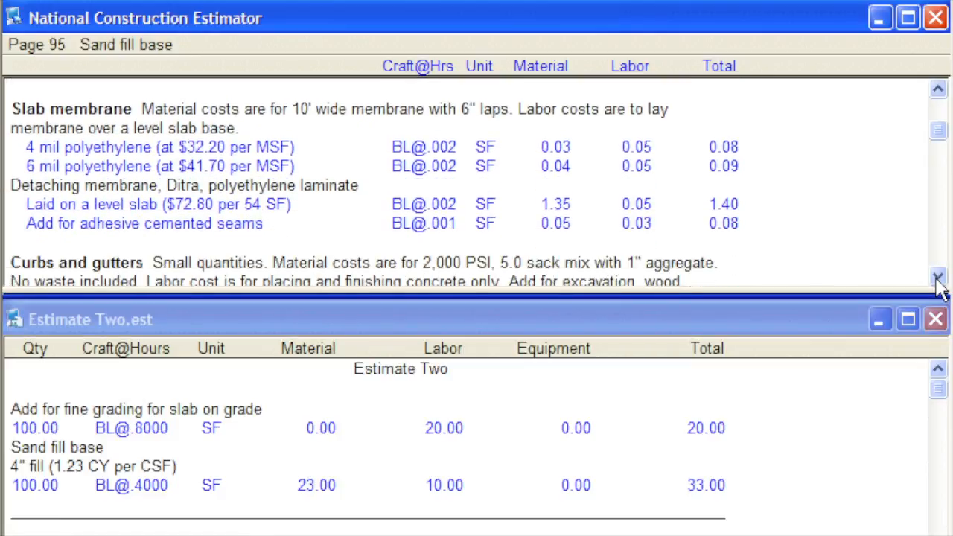
click(290, 128)
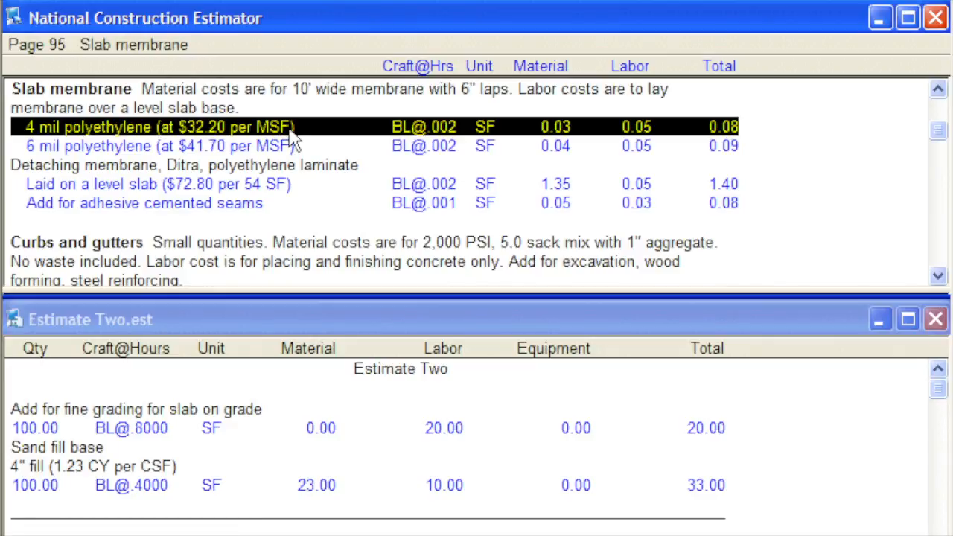
drag(292, 131, 326, 116)
drag(325, 116, 13, 448)
drag(13, 448, 14, 450)
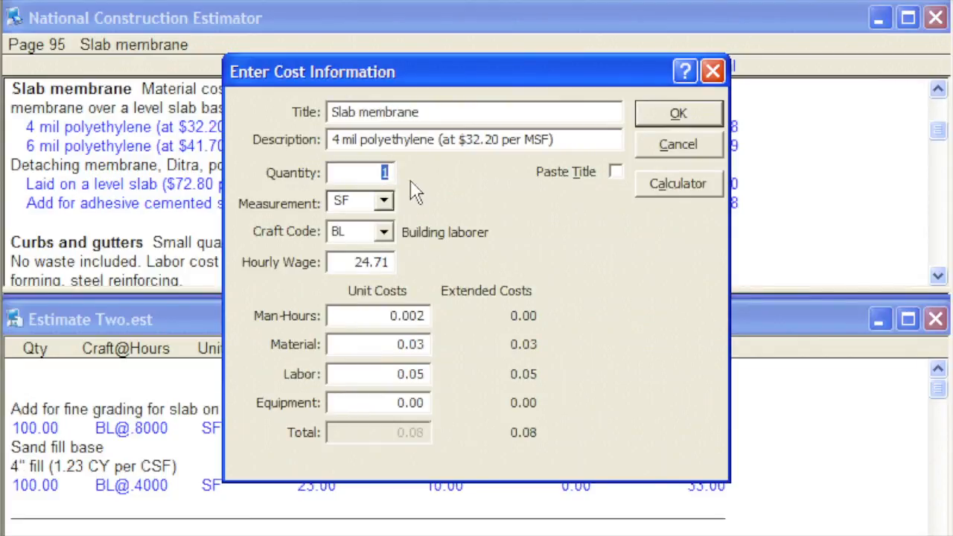
- Set the 4 mil polyethylene line's quantity to 100 and accept its cost information
text(100)
click(652, 119)
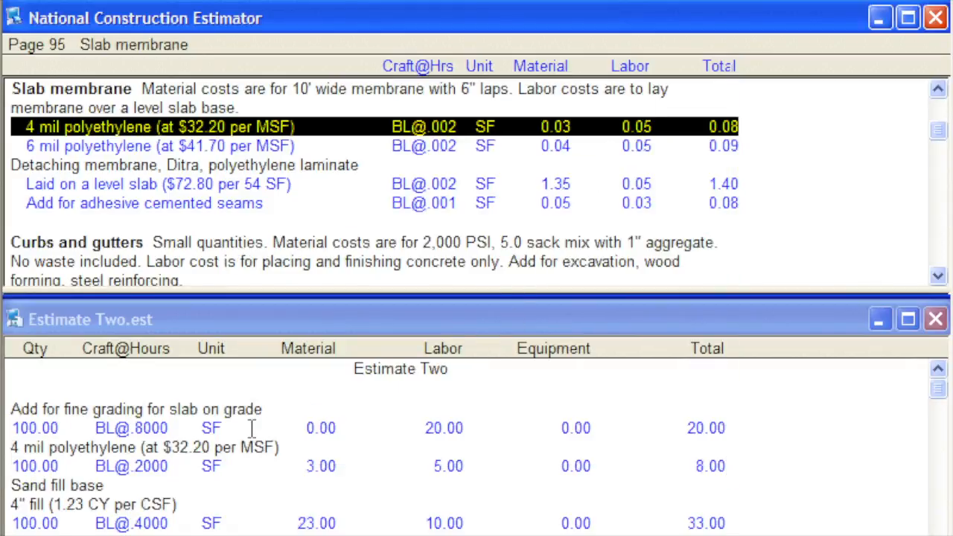
click(14, 450)
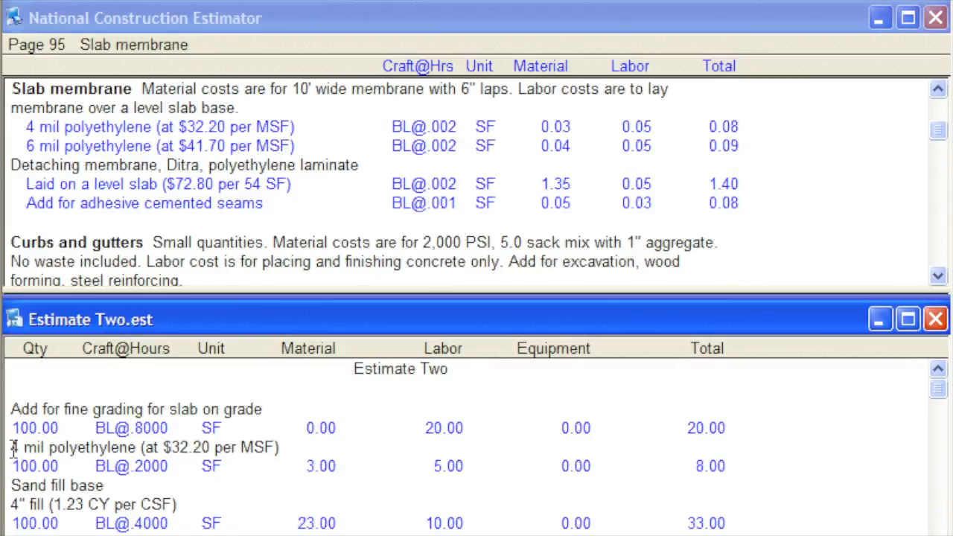
drag(13, 450, 731, 476)
click(759, 462)
- Show the estimate in full view and change the 4 mil polyethylene line's building laborer hourly wage to 30.00
click(338, 4)
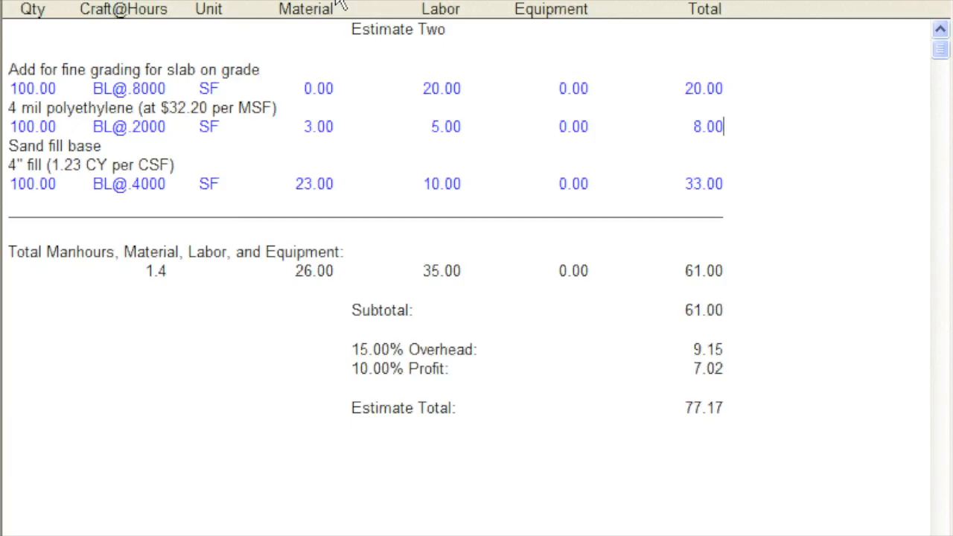
click(407, 128)
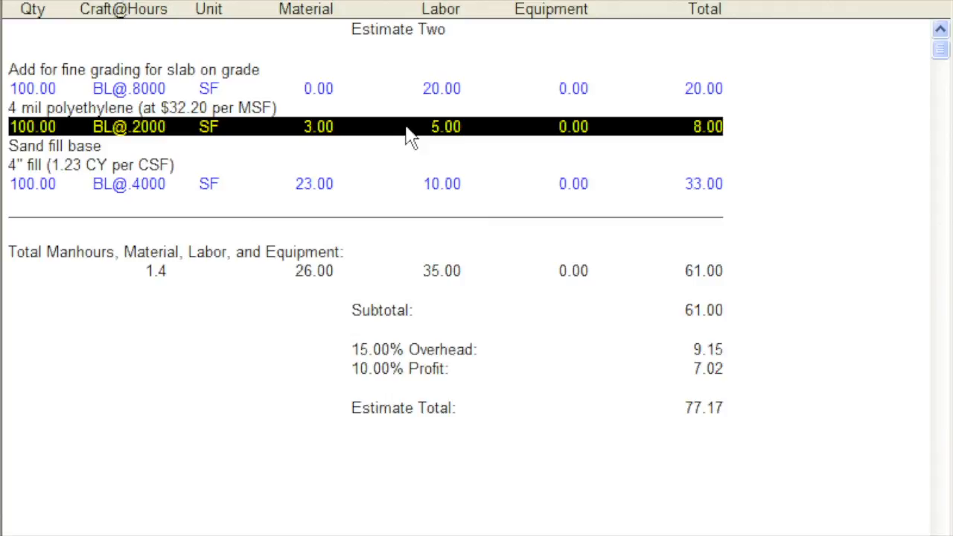
right_click(408, 137)
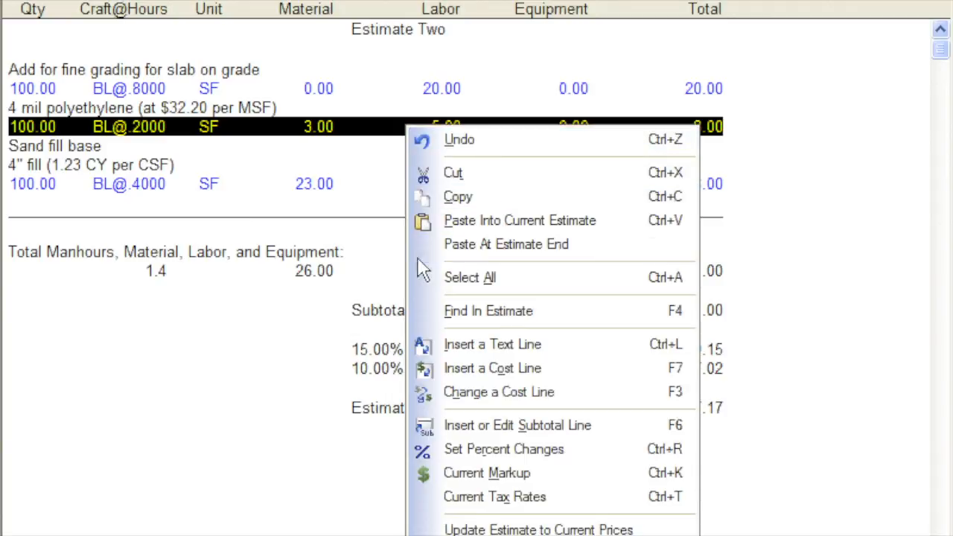
click(419, 392)
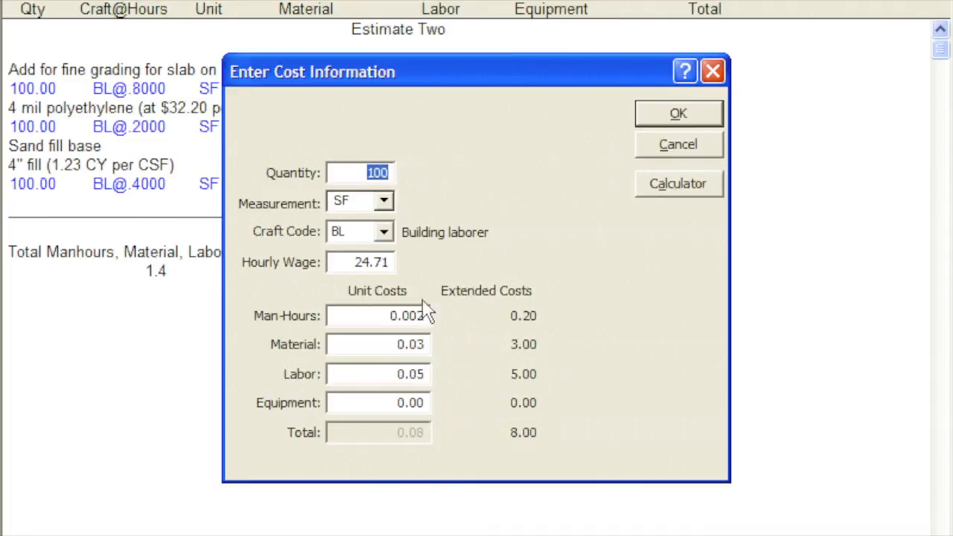
drag(353, 262, 395, 262)
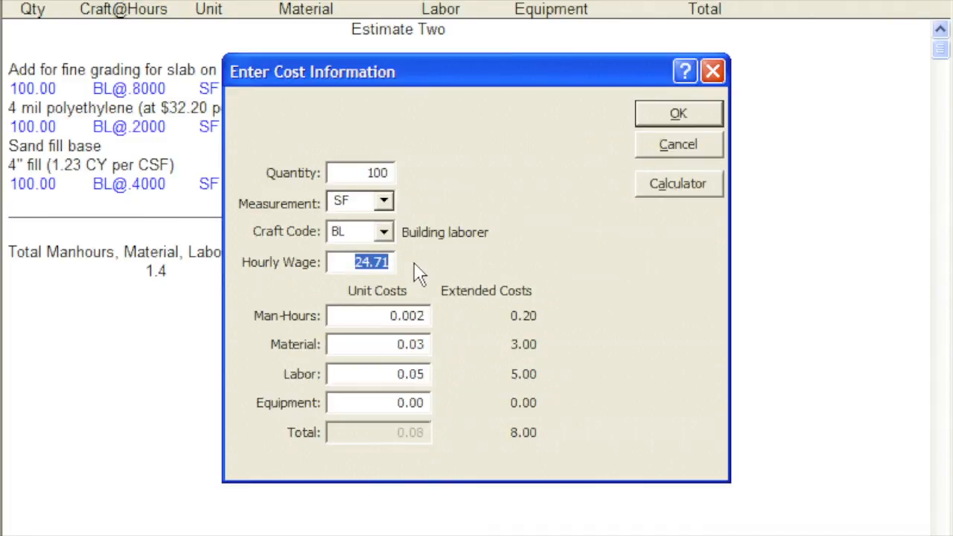
text(30)
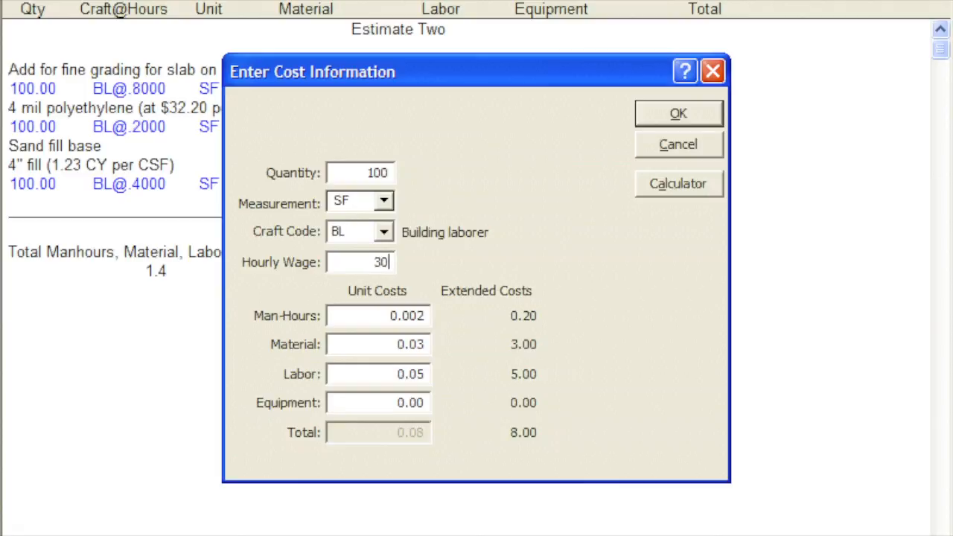
key(Tab)
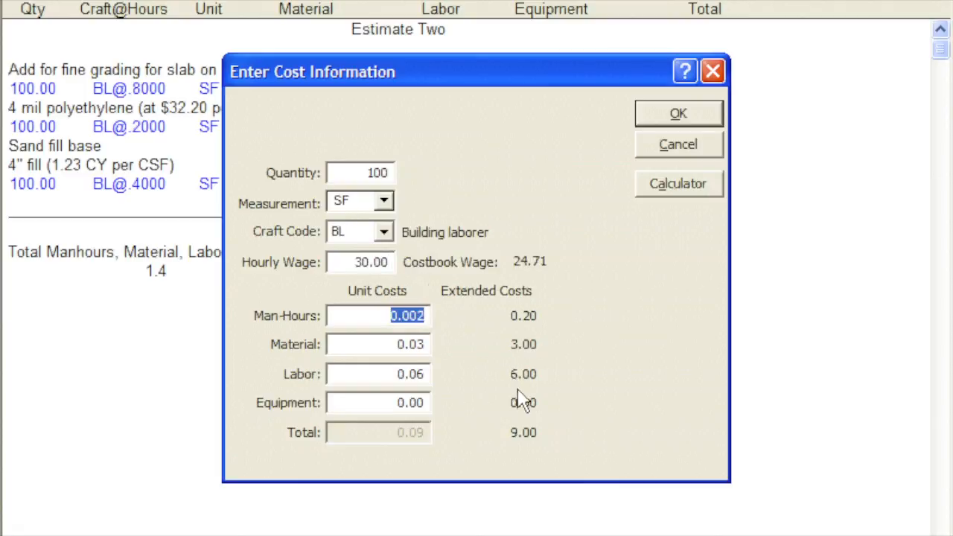
click(662, 121)
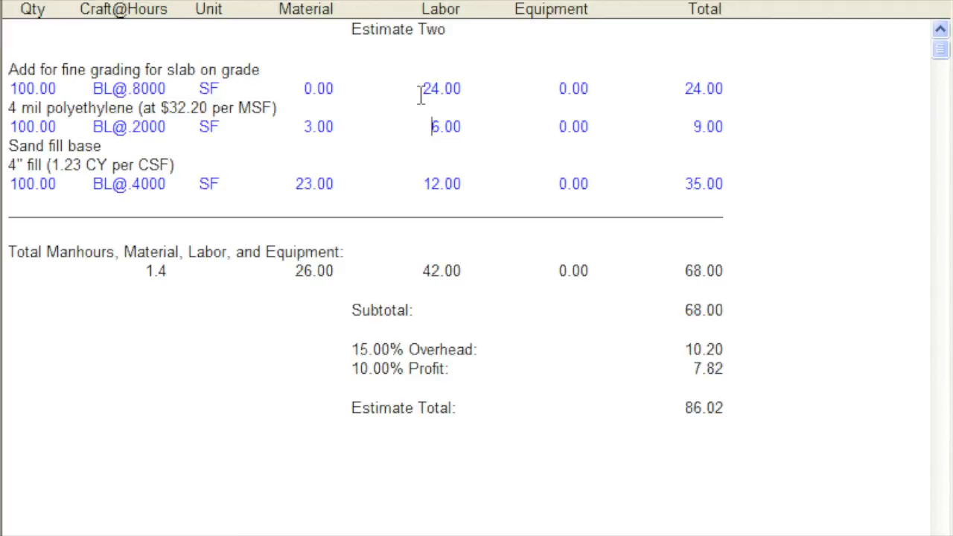
click(413, 181)
click(414, 181)
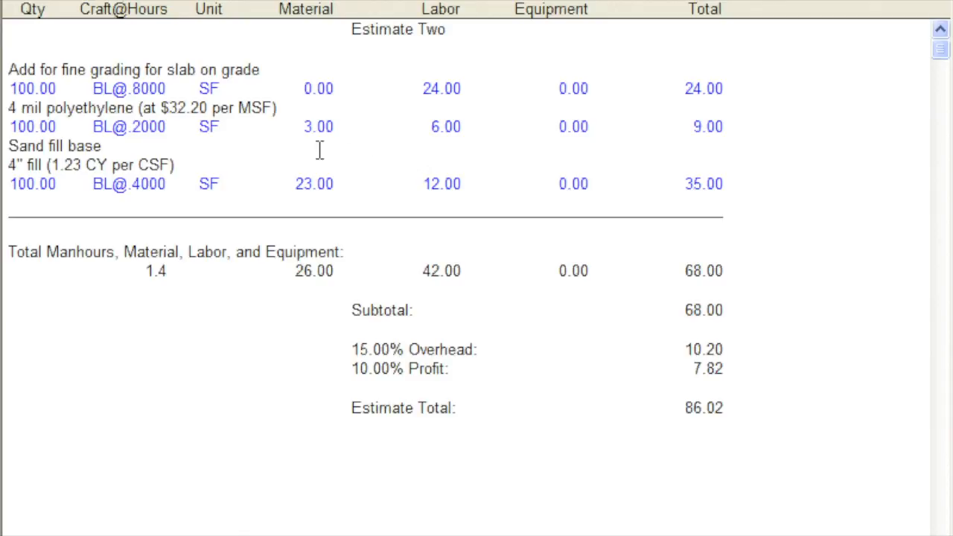
- Change the fine grading cost line's unit man-hours to .01
click(108, 100)
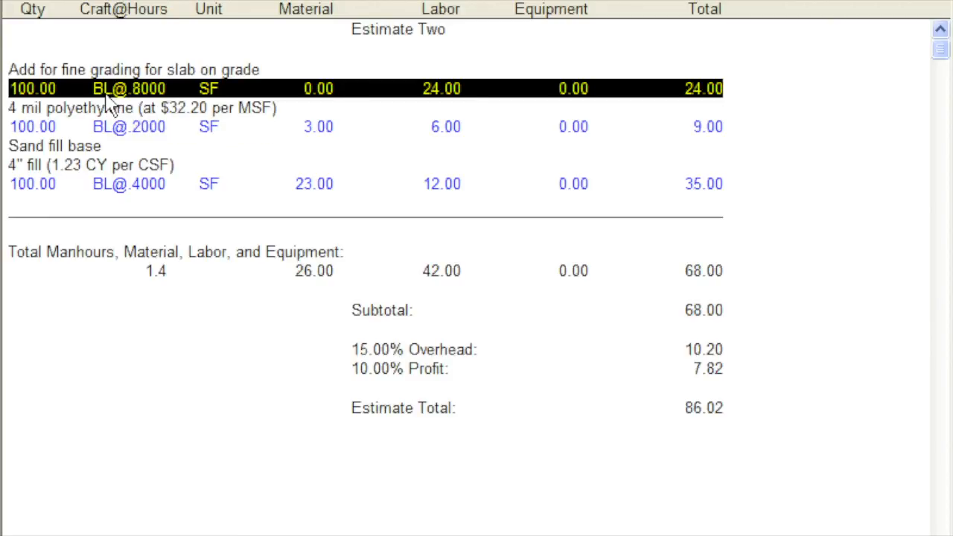
right_click(108, 104)
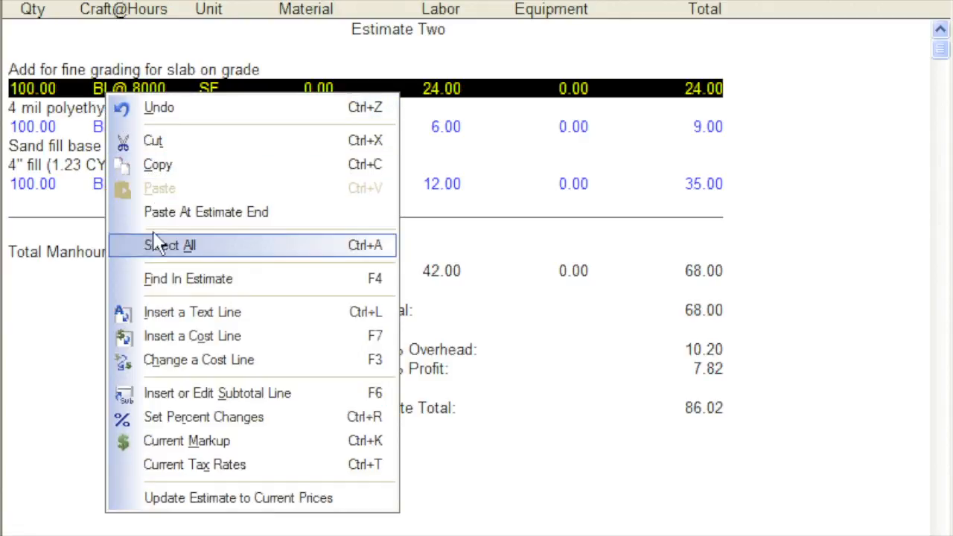
click(152, 363)
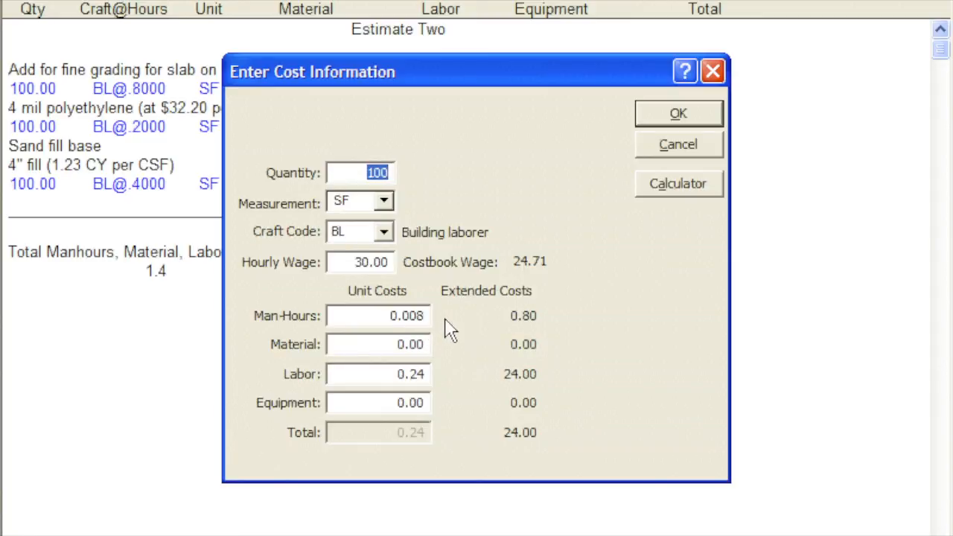
key(Tab)
key(Tab)
key(Tab)
key(Tab)
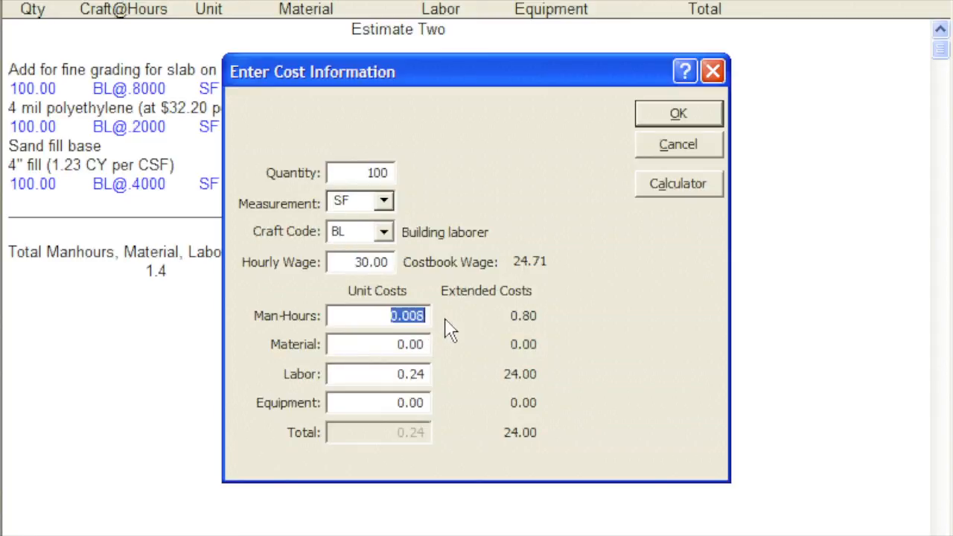
text(.01)
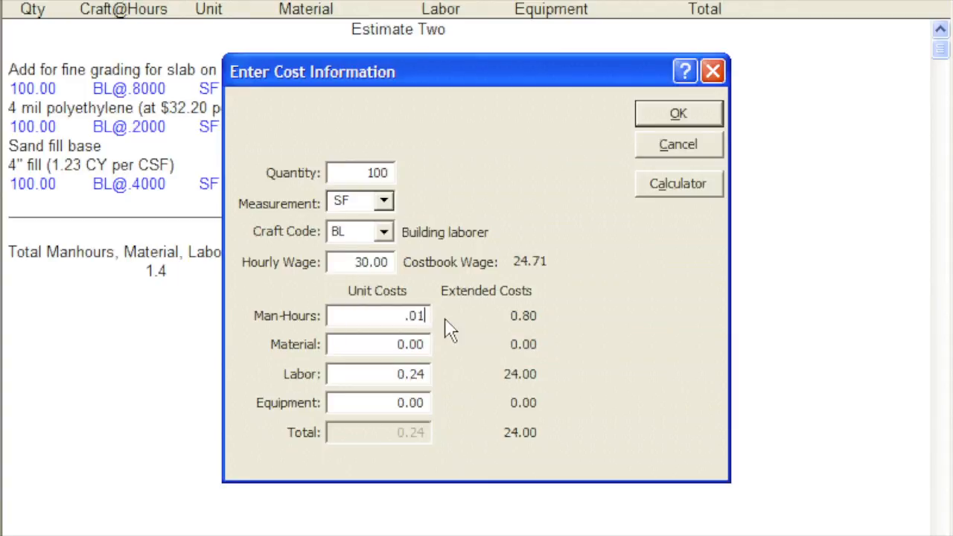
key(Tab)
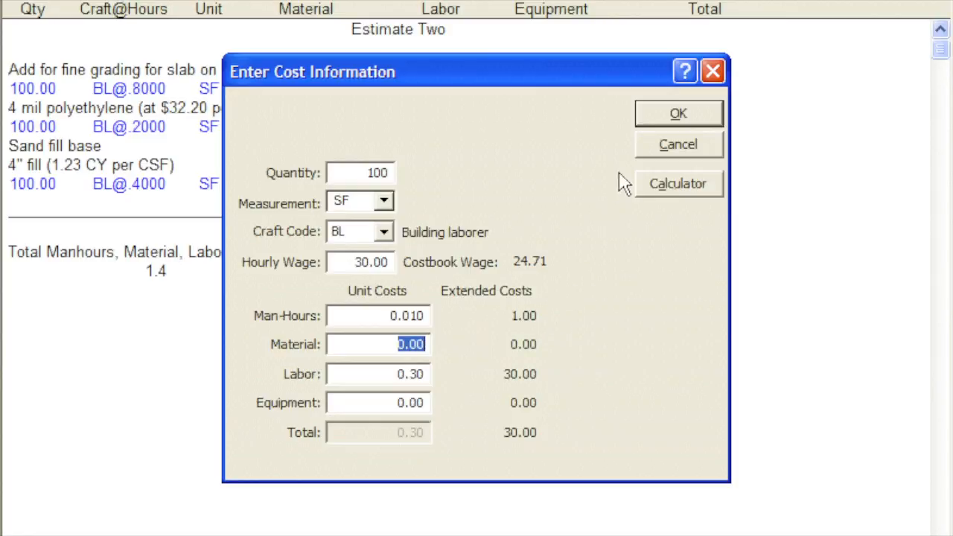
click(649, 114)
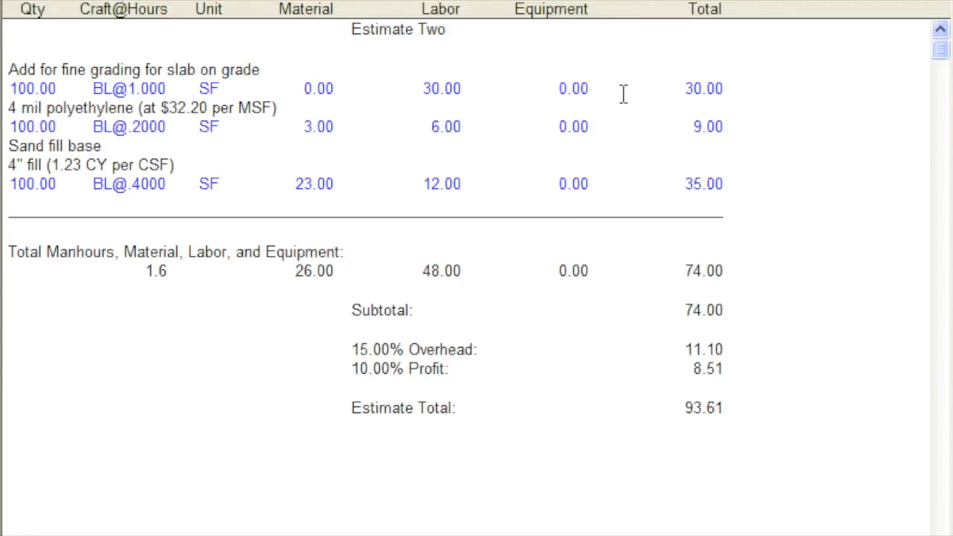
click(623, 89)
click(747, 87)
- Delete "(at $32.20 per MSF)" from the 4 mil polyethylene description and undo the deletion
drag(140, 108, 282, 108)
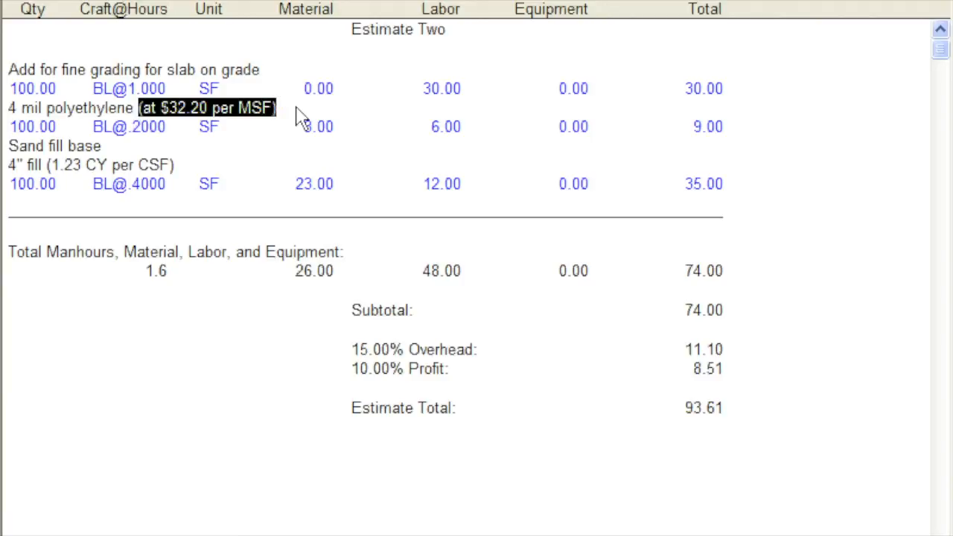
key(Delete)
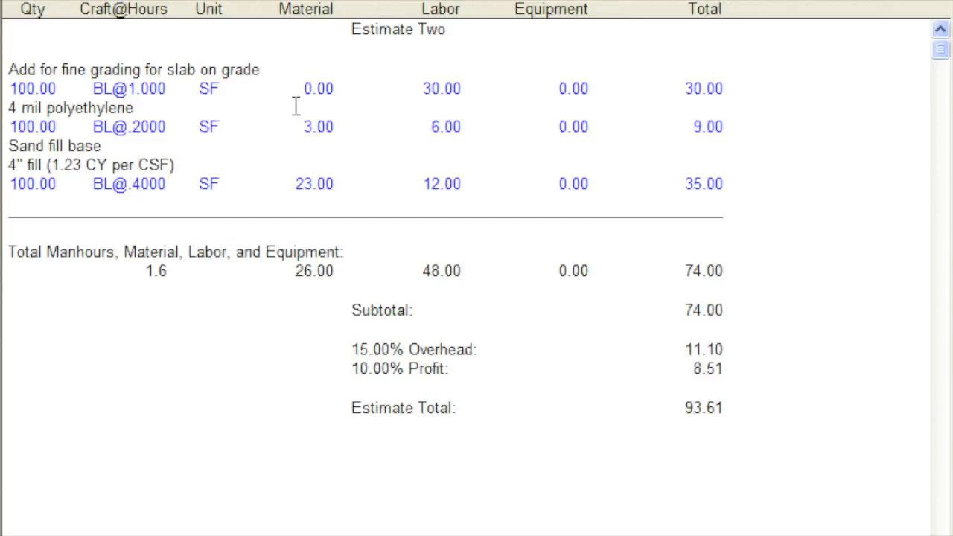
right_click(58, 2)
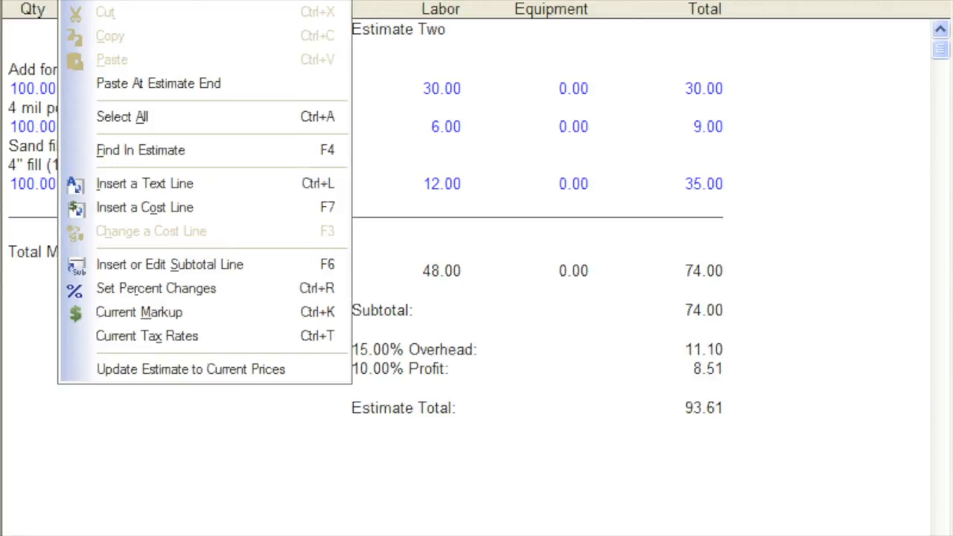
key(Escape)
- Replace "(at $32.20 per MSF)" in the 4 mil polyethylene description with "vapor barrier"
click(289, 108)
key(BackSpace)
key(BackSpace)
key(BackSpace)
key(BackSpace)
key(BackSpace)
key(BackSpace)
key(BackSpace)
key(BackSpace)
key(BackSpace)
key(BackSpace)
key(BackSpace)
key(BackSpace)
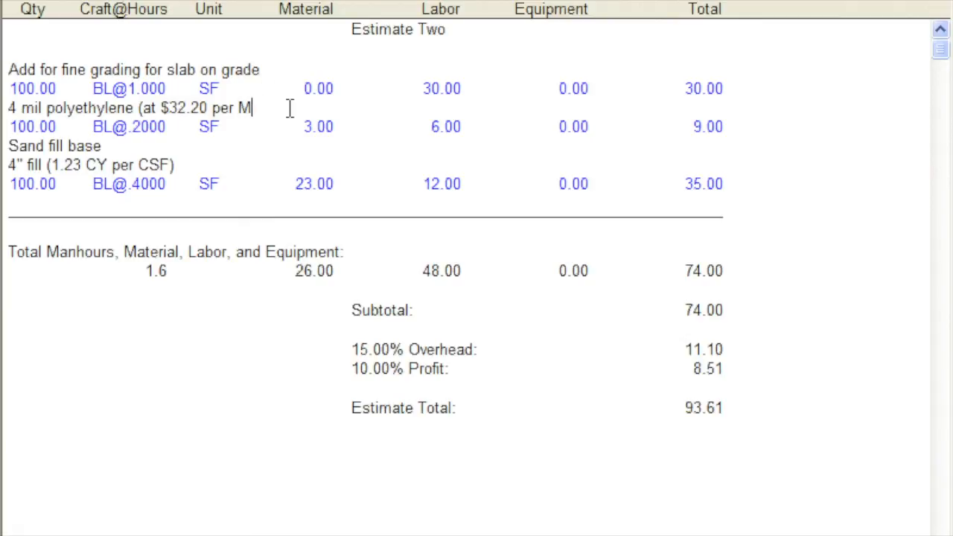
key(BackSpace)
key(BackSpace)
key(BackSpace)
key(BackSpace)
key(BackSpace)
key(BackSpace)
key(BackSpace)
key(BackSpace)
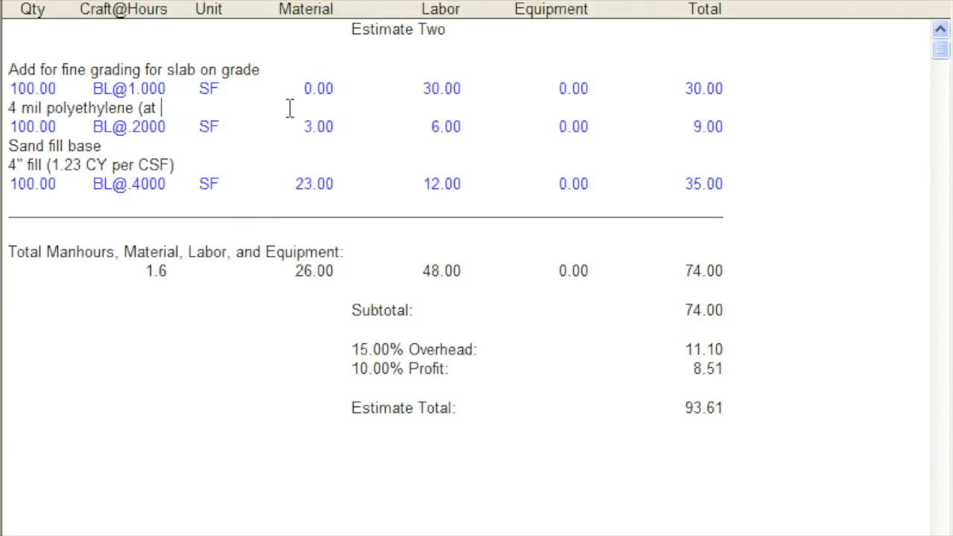
text(v)
text(or barrier)
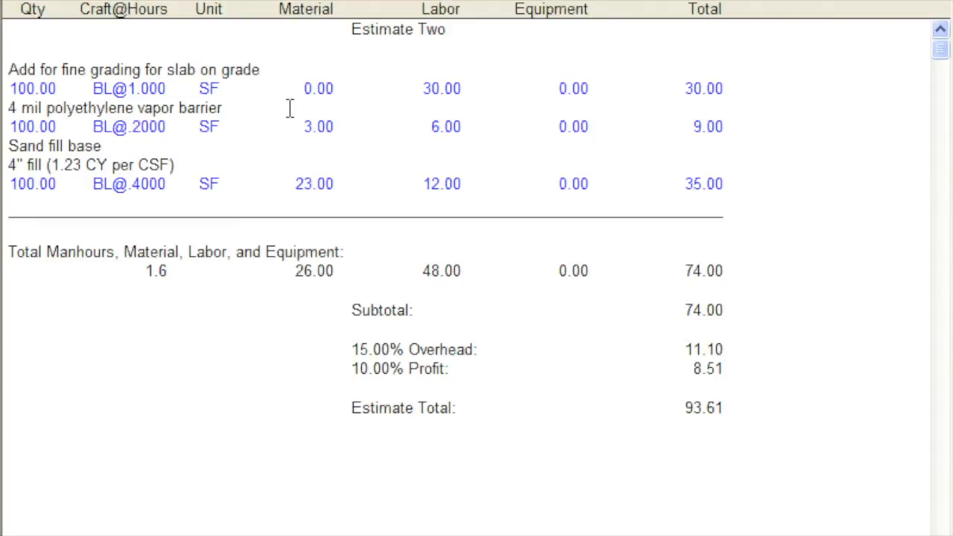
- Insert a text line reading "Reinforced Corners" below the sand fill cost line, followed by an empty line
right_click(728, 184)
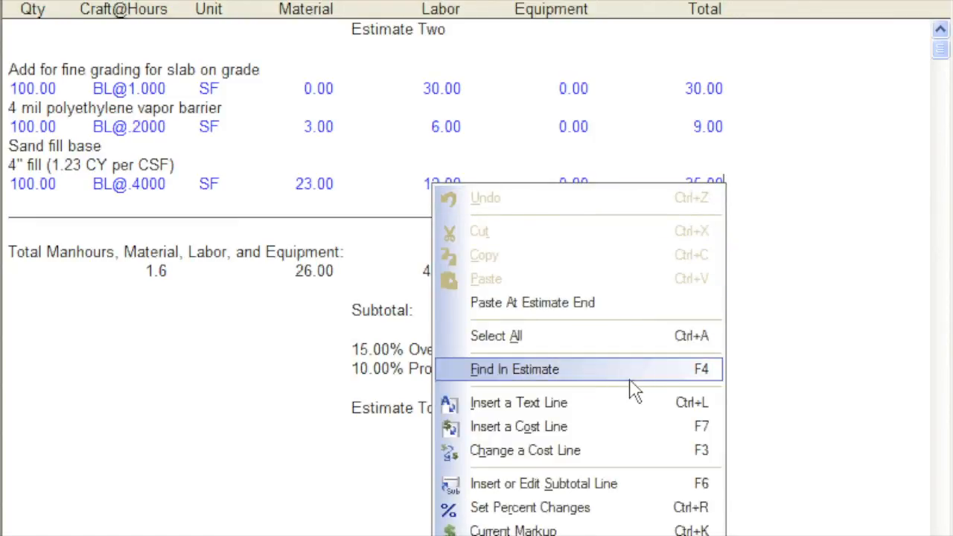
click(632, 408)
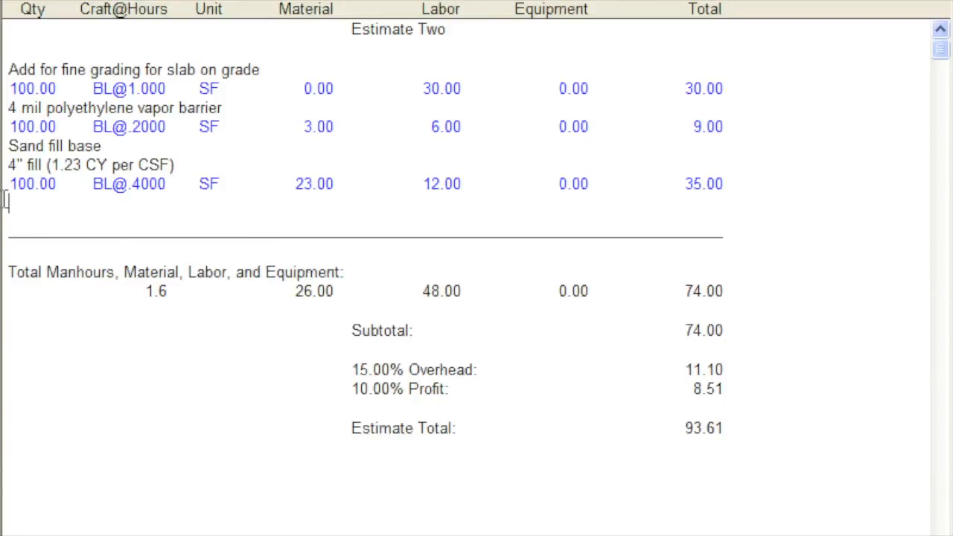
text(Reinforced Corners)
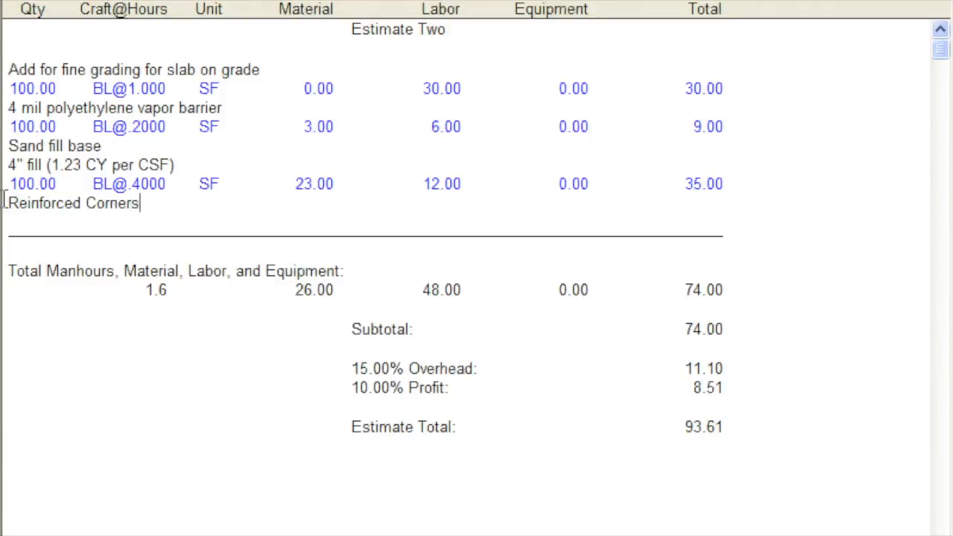
key(Return)
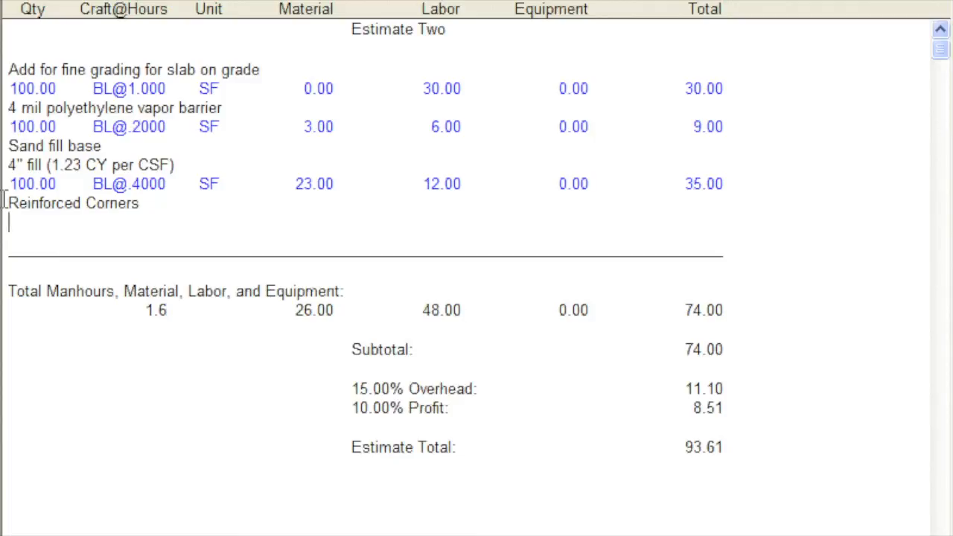
- Start a new cost line under Reinforced Corners with quantity 4 and measurement Each
right_click(36, 226)
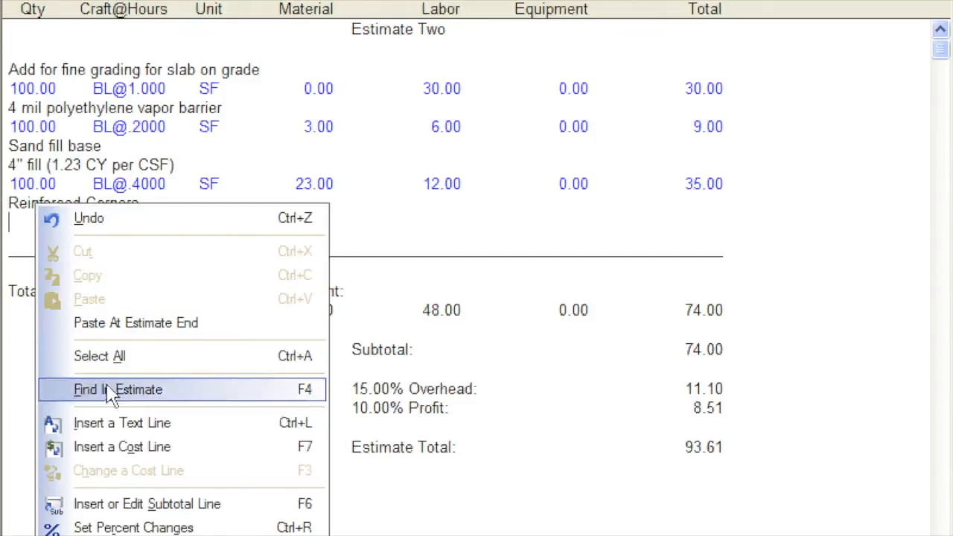
click(128, 449)
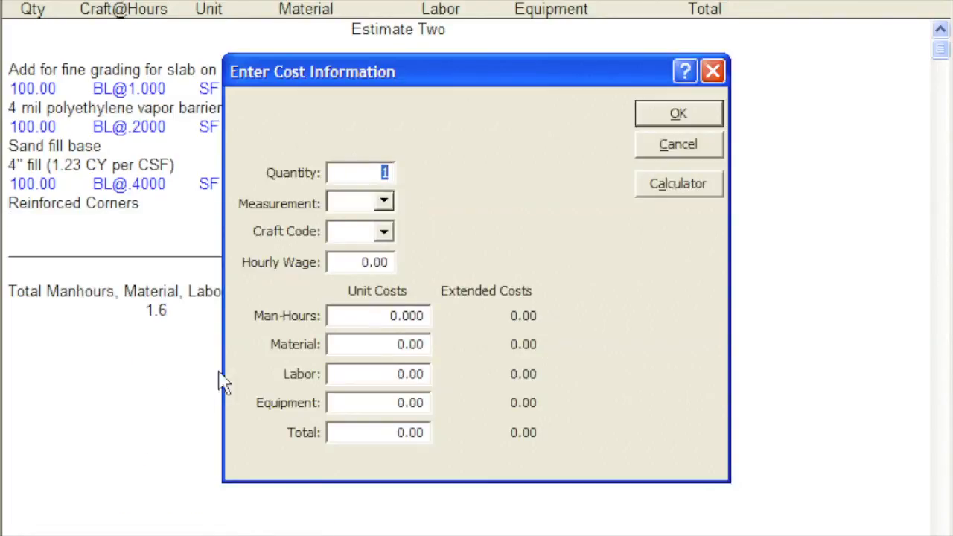
text(4)
key(Tab)
text(Each)
key(Tab)
key(Tab)
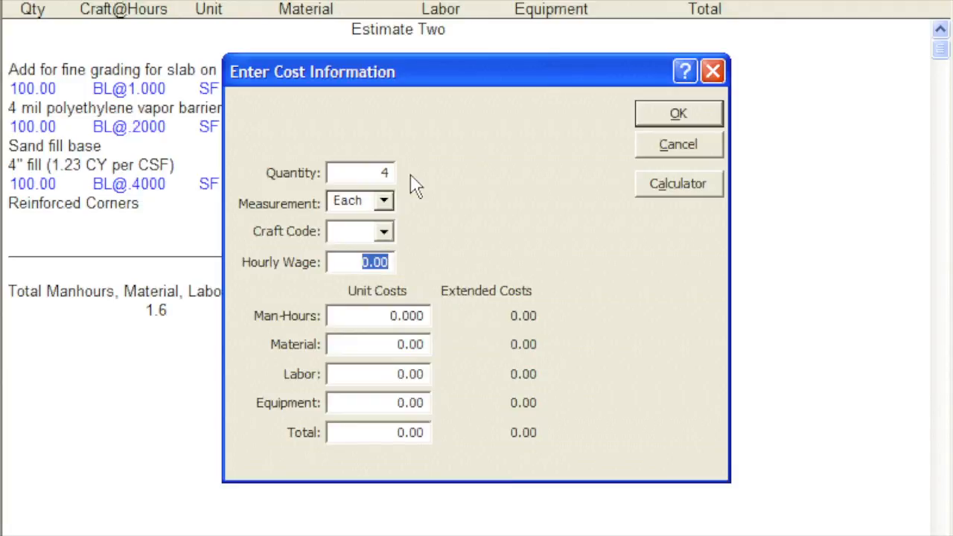
- Set the Reinforced Corners unit total cost to 20.00 without a craft code and accept the cost information
key(Tab)
key(Tab)
key(Tab)
key(Tab)
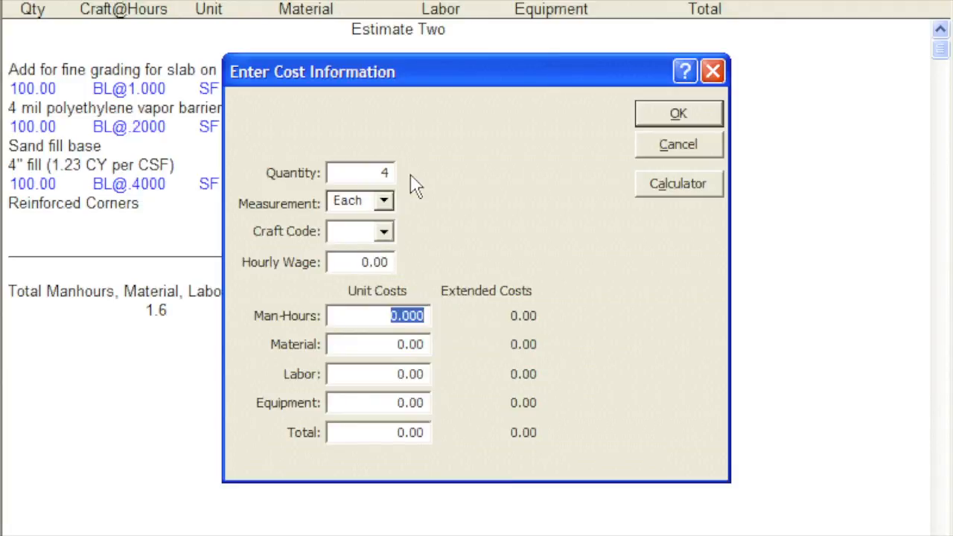
key(Tab)
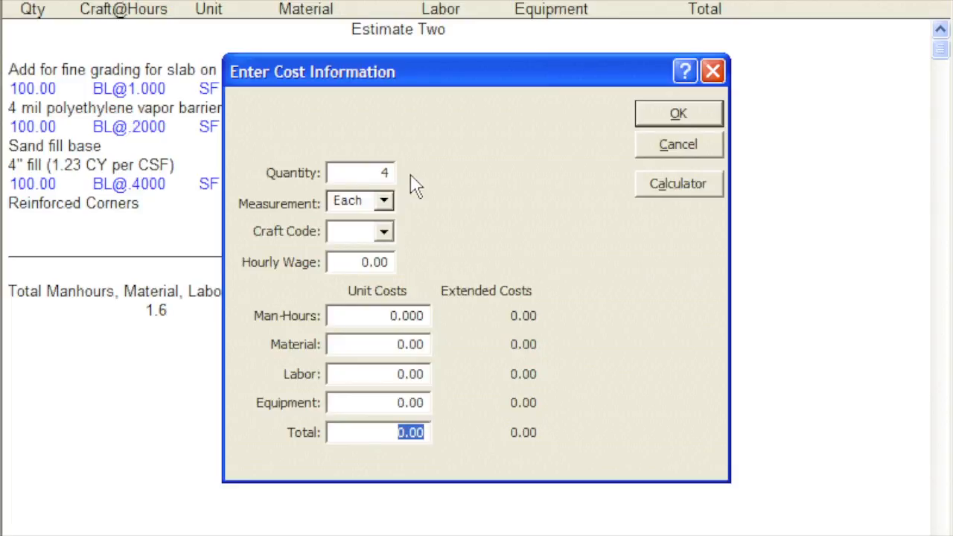
text(20)
key(Tab)
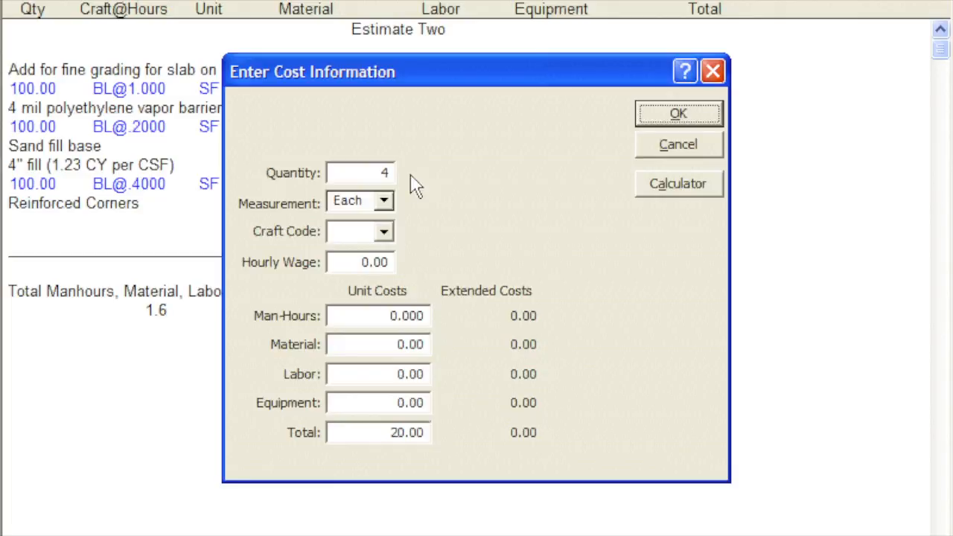
click(646, 120)
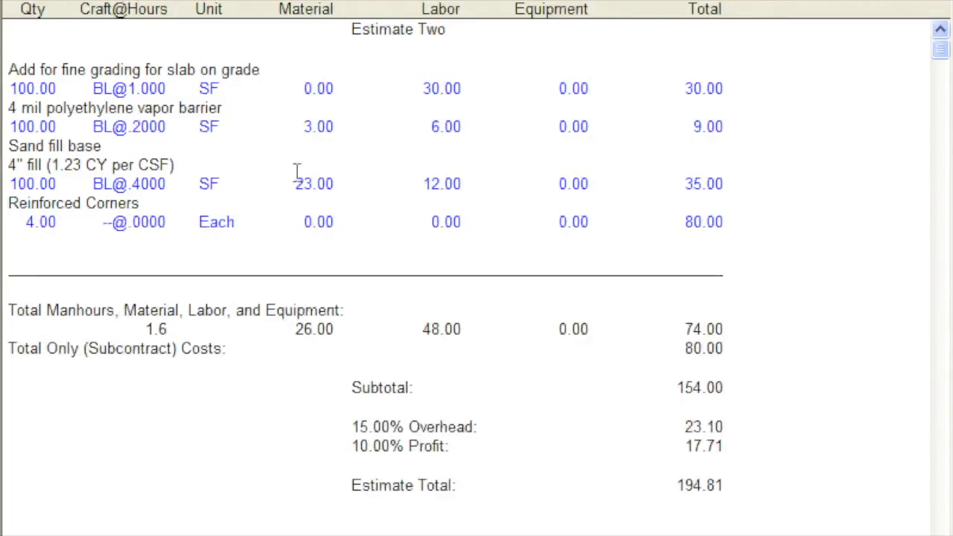
click(17, 223)
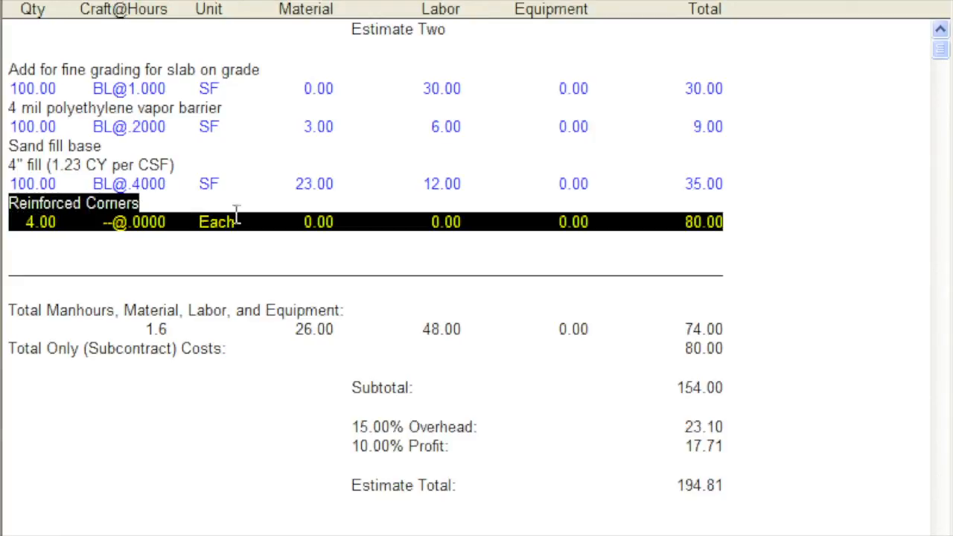
click(759, 215)
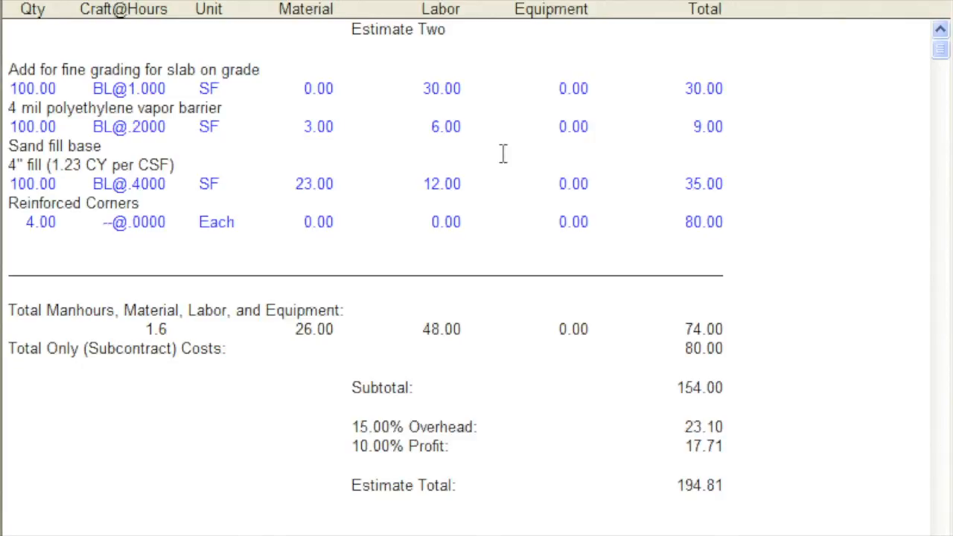
- Start a new cost line in the costbook's Slab membrane section, below 6 mil polyethylene, described as "8 mil polyethylene"
click(311, 6)
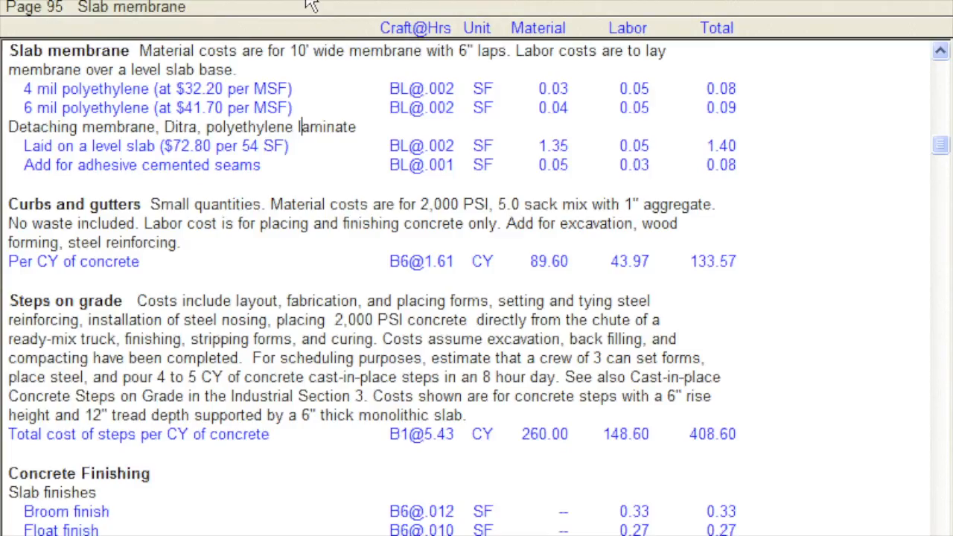
click(21, 108)
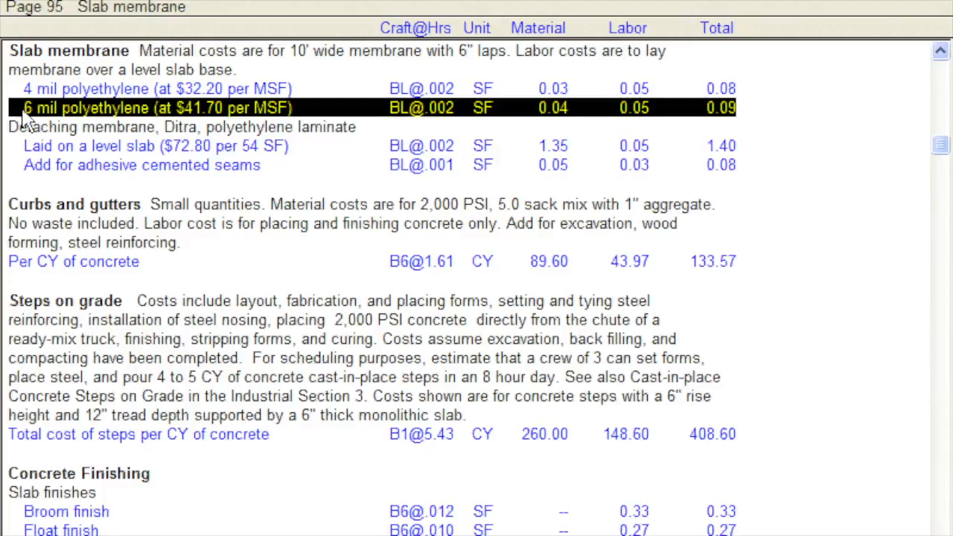
click(23, 109)
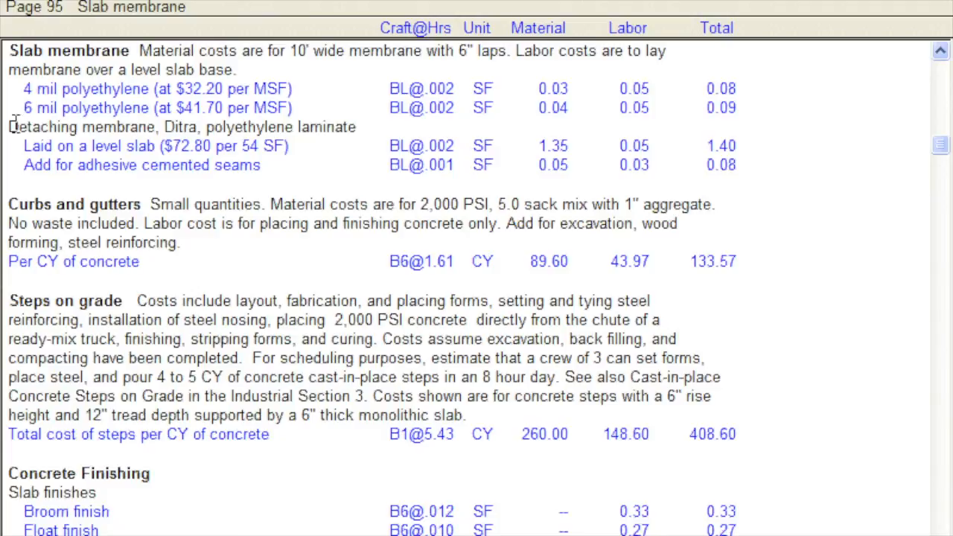
right_click(11, 131)
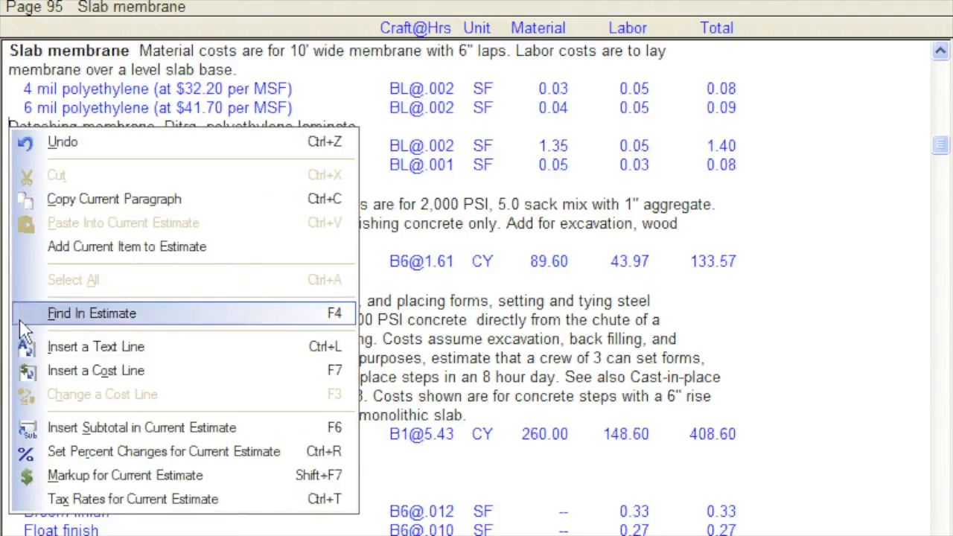
click(27, 370)
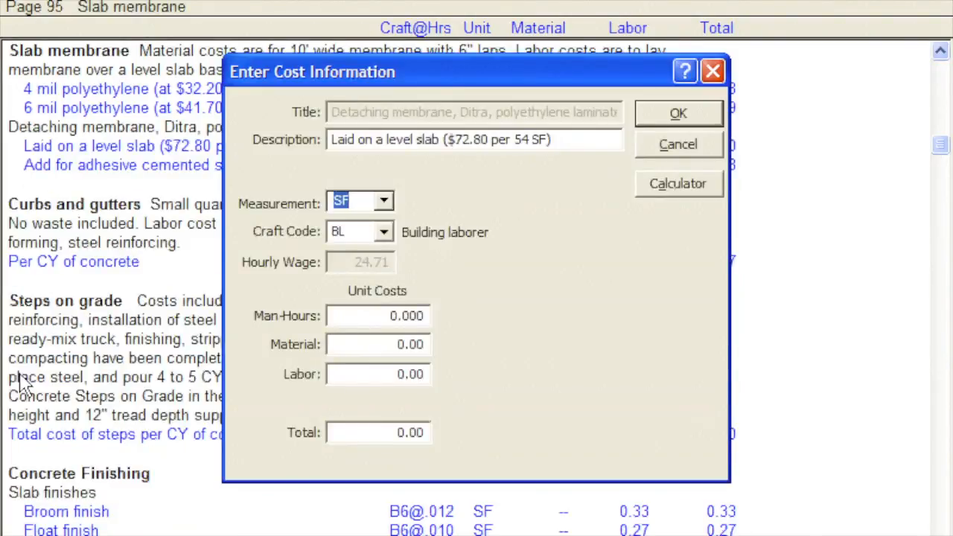
drag(555, 140, 328, 140)
text(8 mil polyethylene)
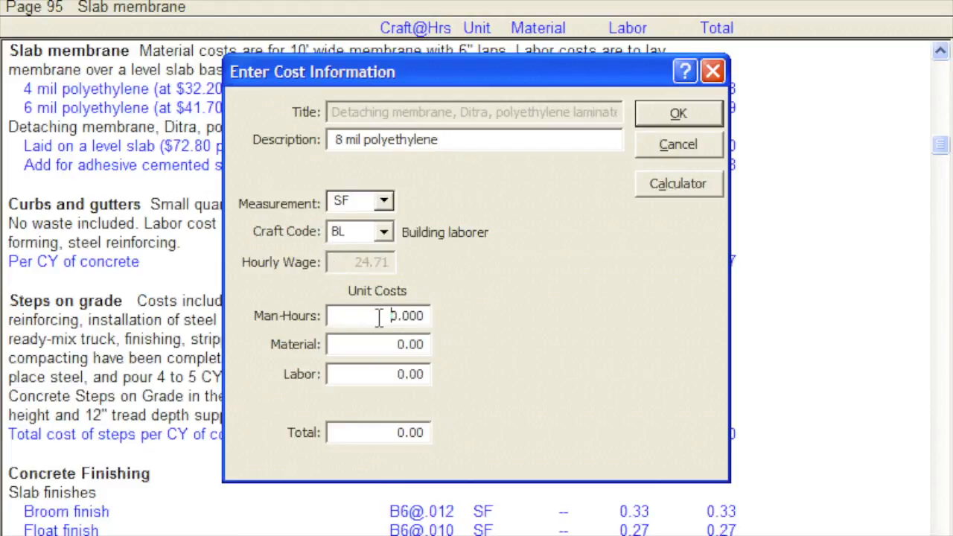
- Set the 8 mil polyethylene line's unit man-hours to .002 and material cost to .07, and accept the cost information
drag(383, 317, 439, 317)
key(BackSpace)
text(.002)
key(Tab)
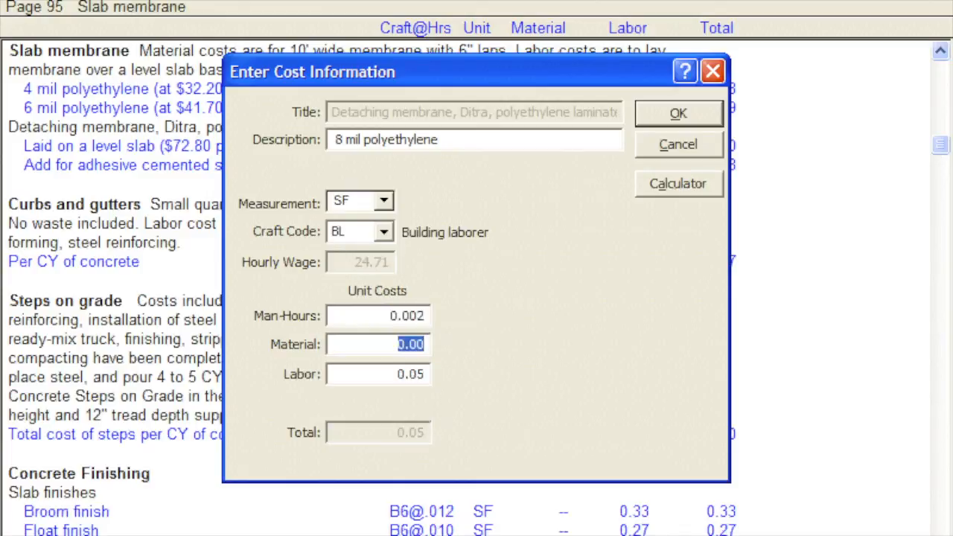
text(.07)
key(Tab)
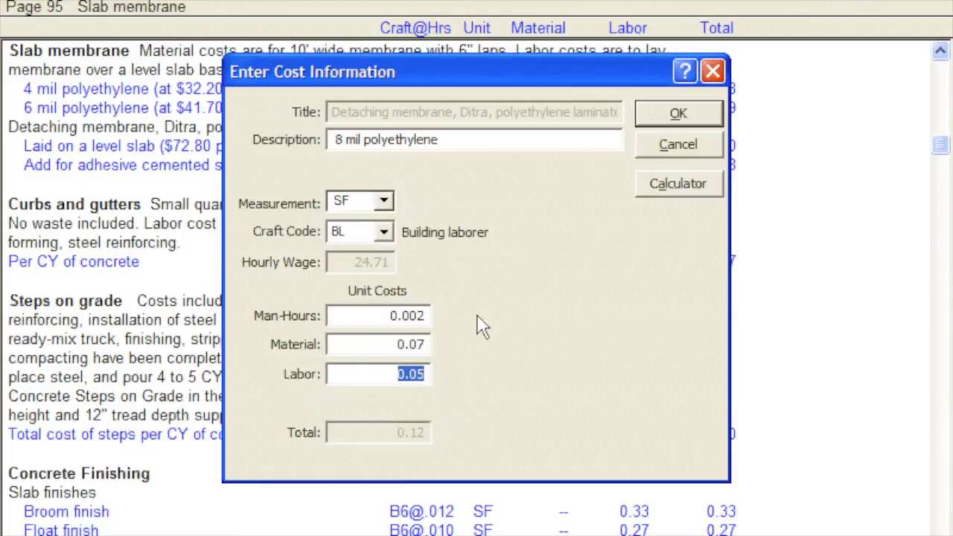
click(678, 114)
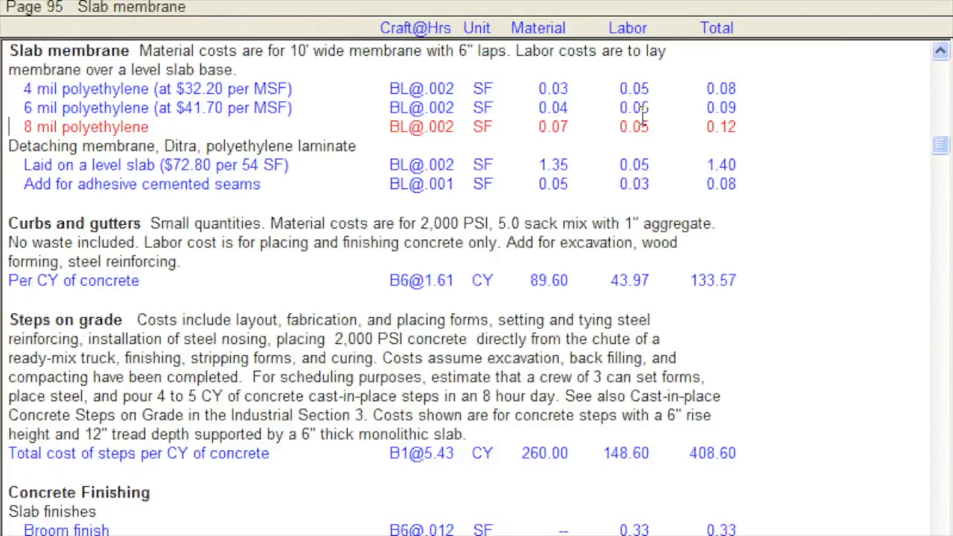
- Delete the custom 8 mil polyethylene cost line from the costbook's Slab membrane section
click(184, 130)
key(Delete)
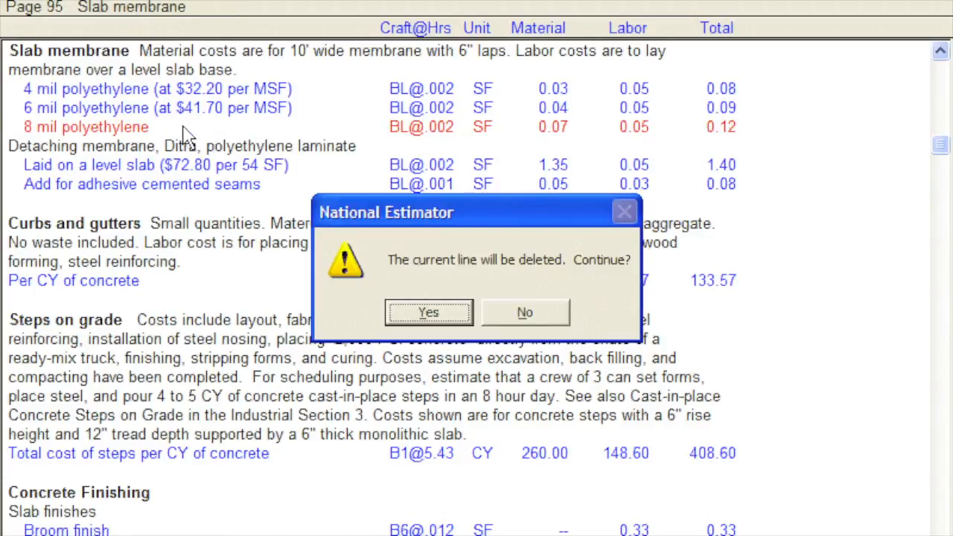
click(455, 316)
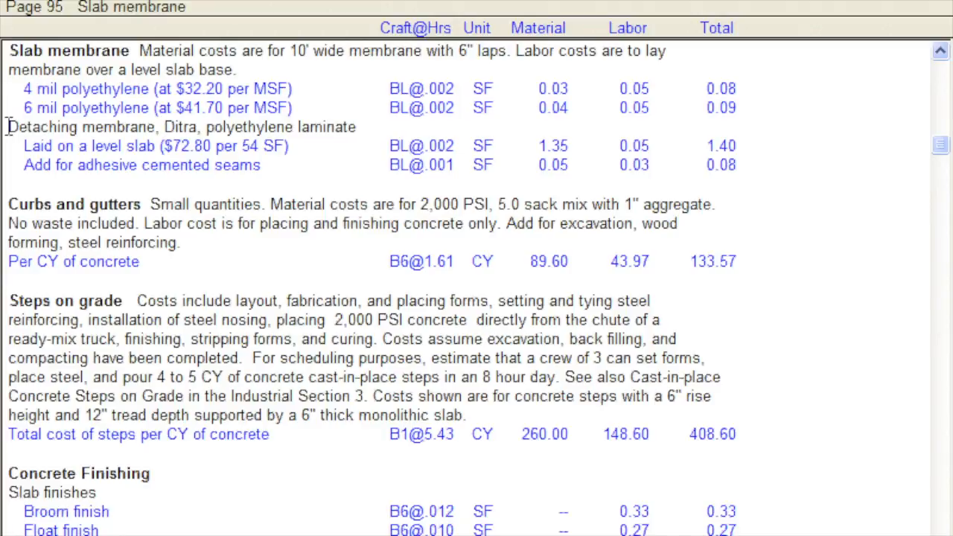
- Return to the estimate and insert a subtotal line described as "Slab" below the Reinforced Corners cost line
click(337, 2)
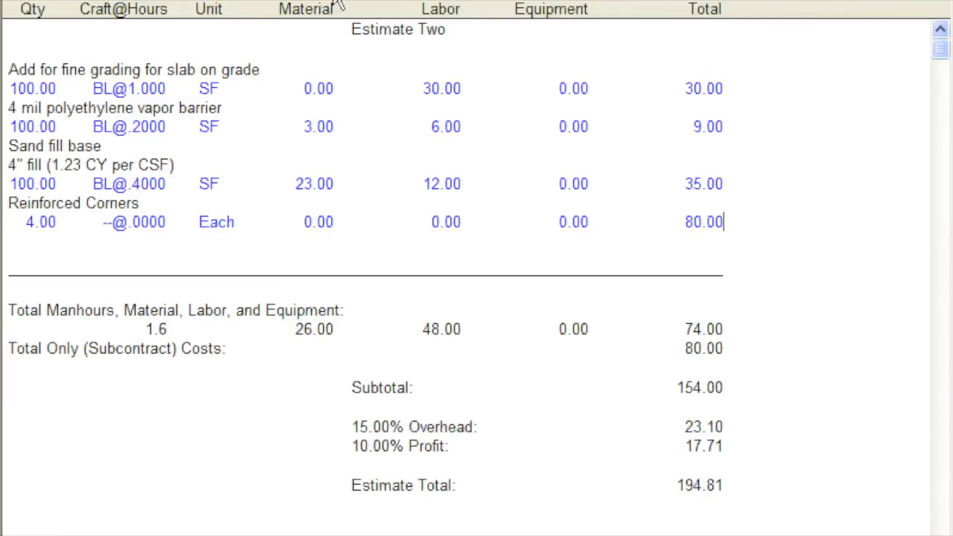
right_click(729, 218)
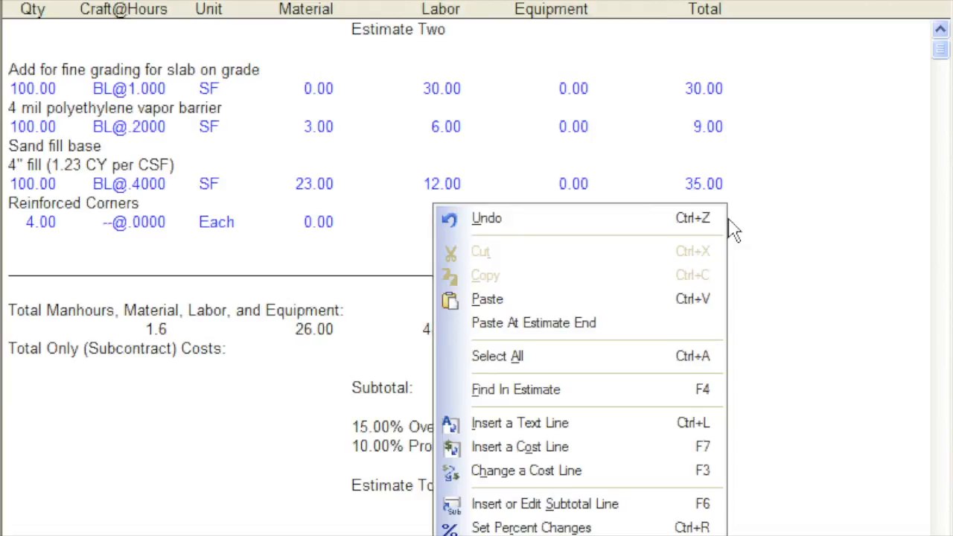
click(686, 512)
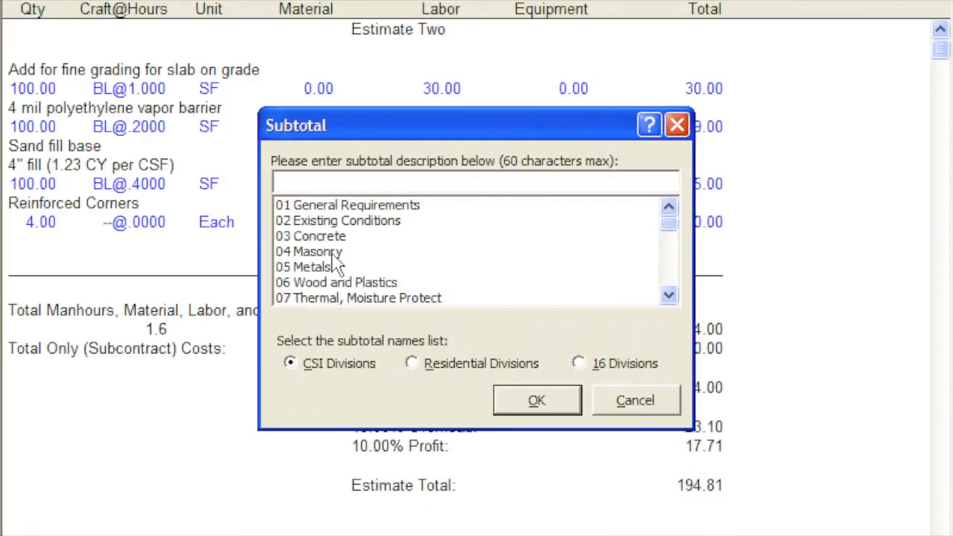
text(Slab)
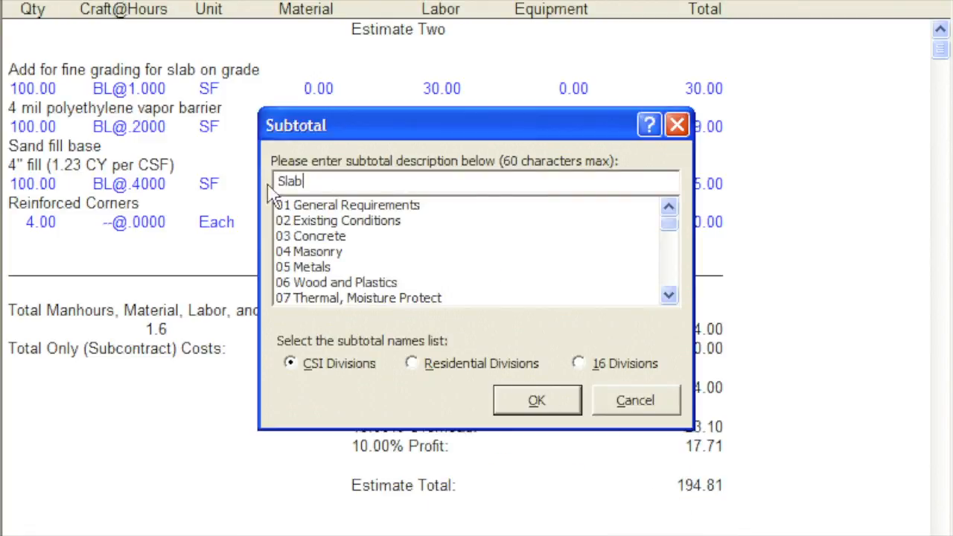
click(504, 402)
drag(19, 241, 97, 273)
click(109, 286)
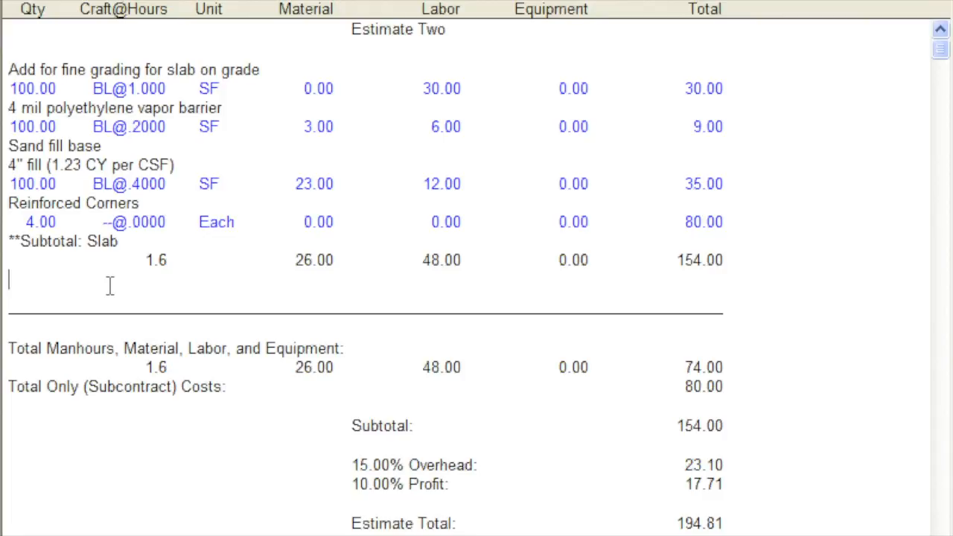
- Change the description of the estimate's "Slab" subtotal line to "Concrete Slab"
click(6, 241)
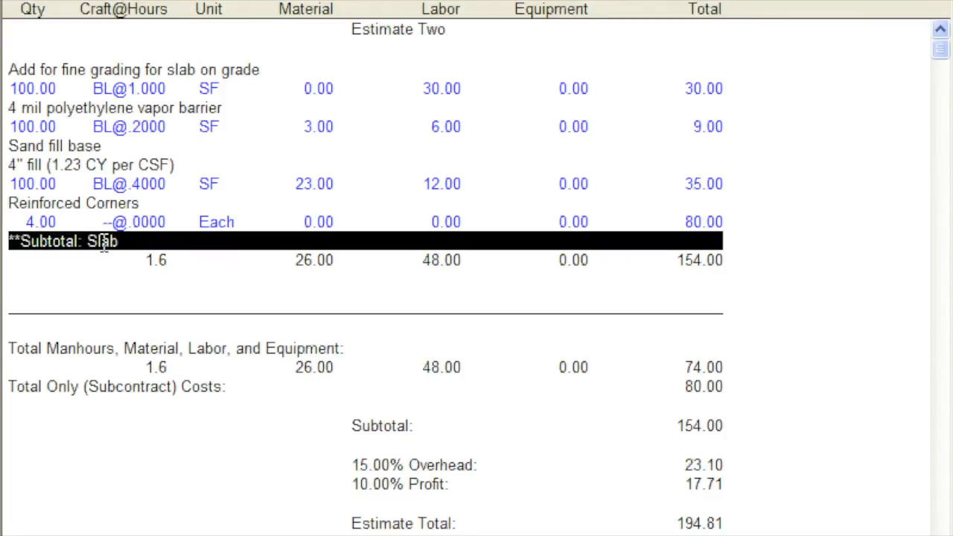
right_click(129, 242)
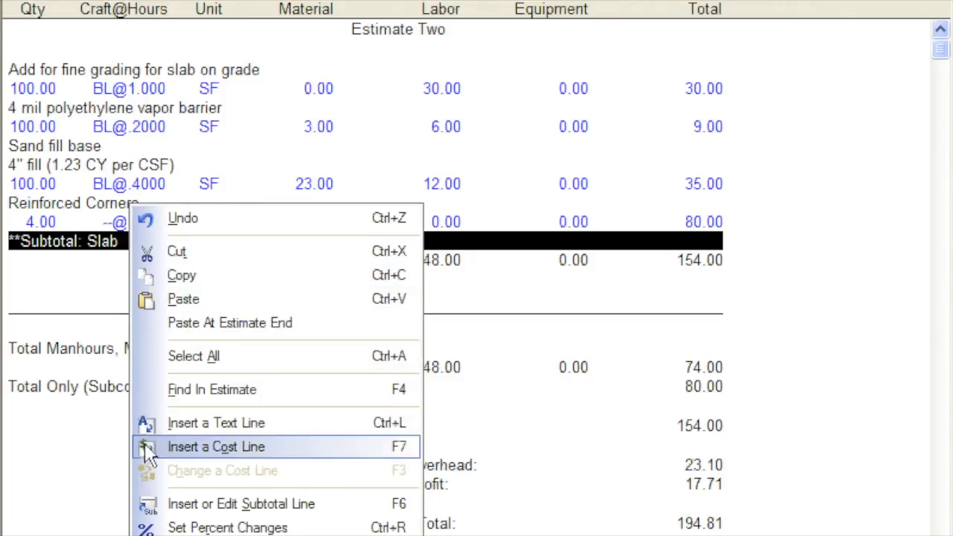
click(149, 507)
text(Concrete Slab)
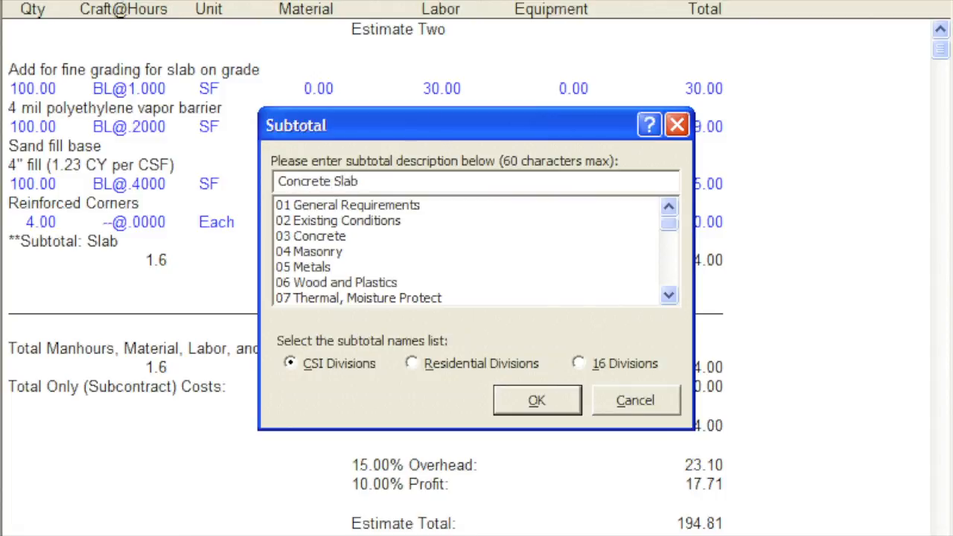
click(519, 405)
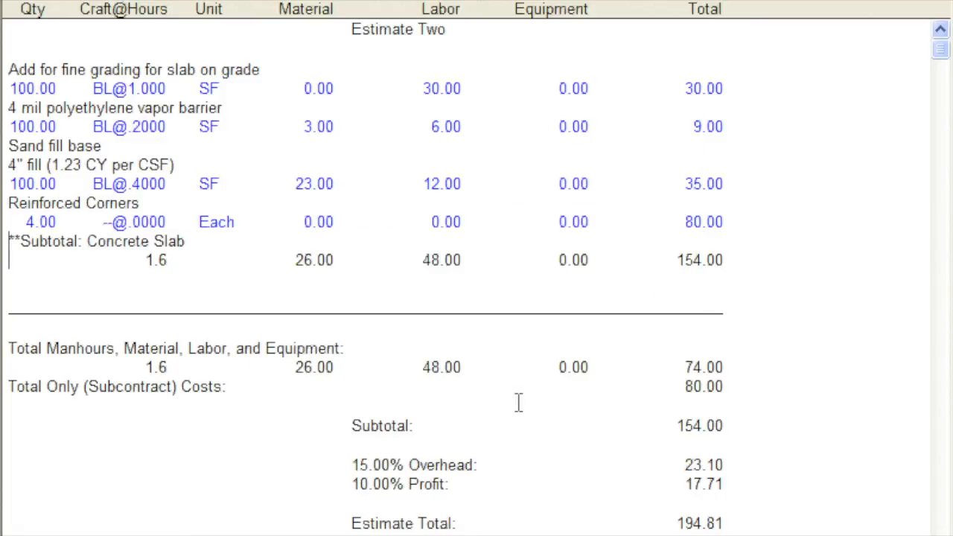
click(23, 244)
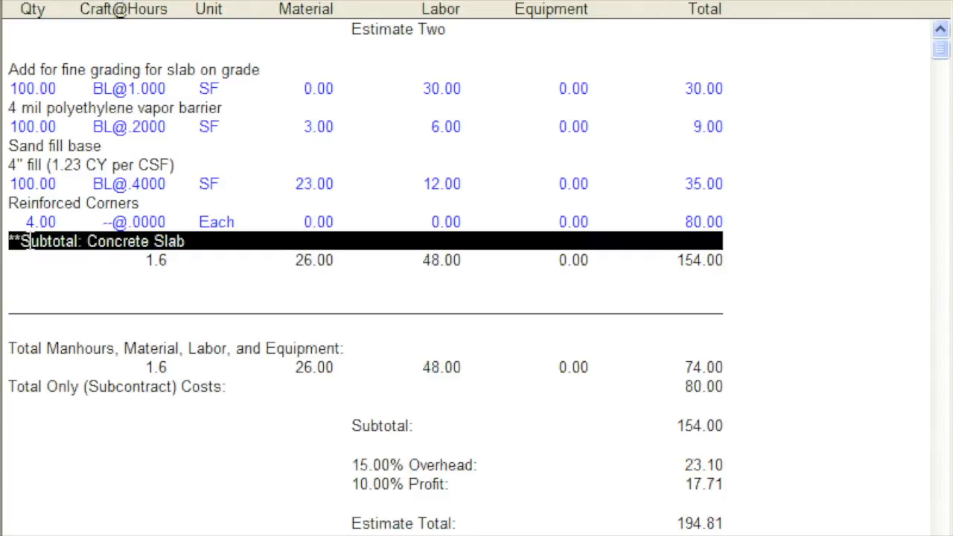
click(225, 283)
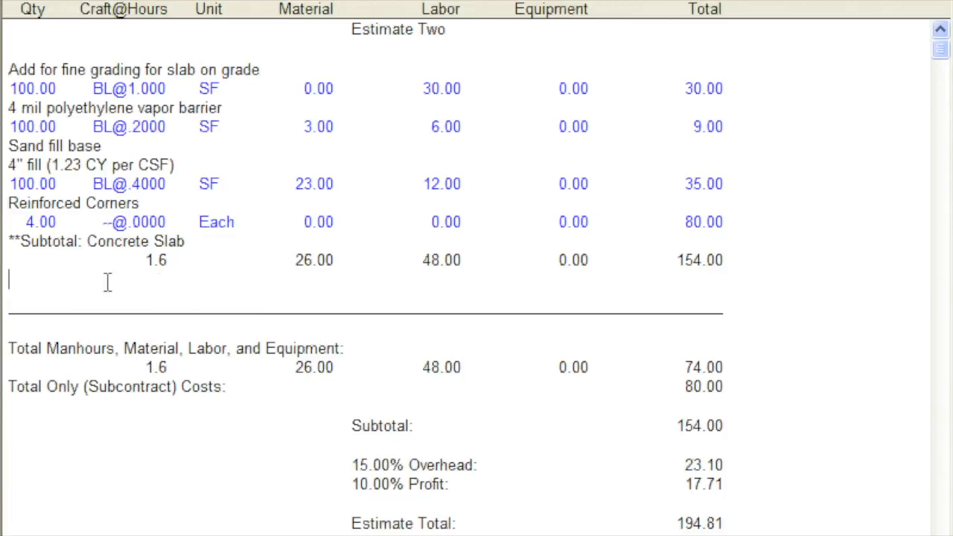
- Add a 7.25% tax on materials to the estimate
right_click(13, 281)
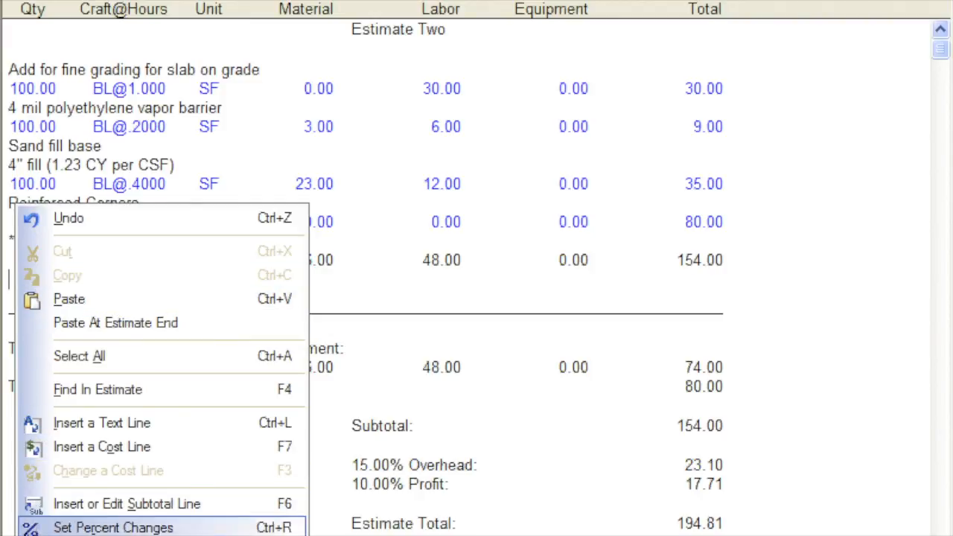
click(114, 535)
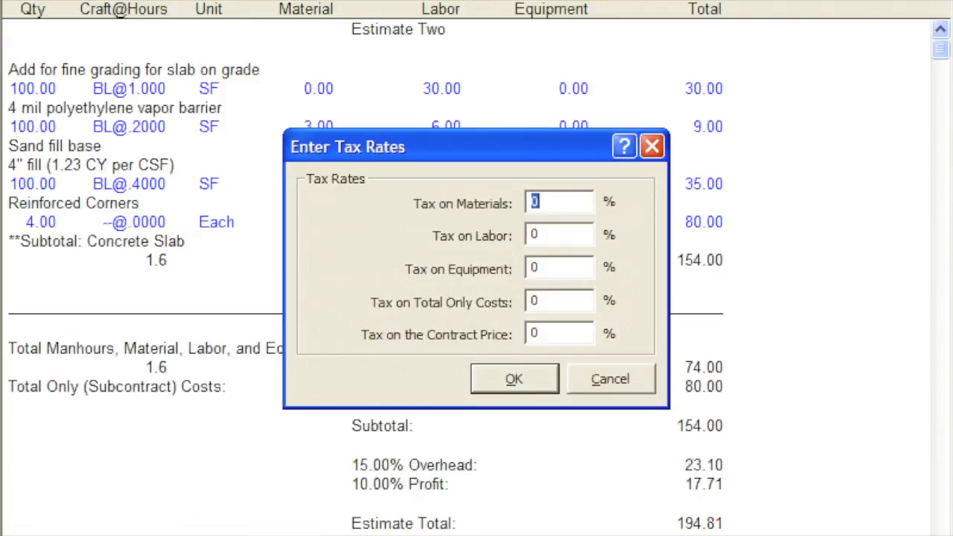
text(7.25)
click(540, 382)
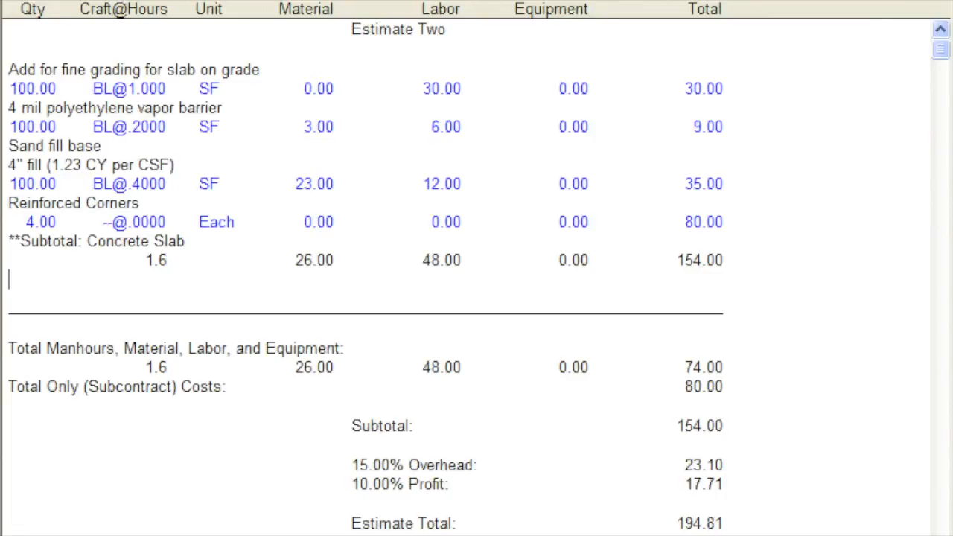
scroll(466, 277, down, 2)
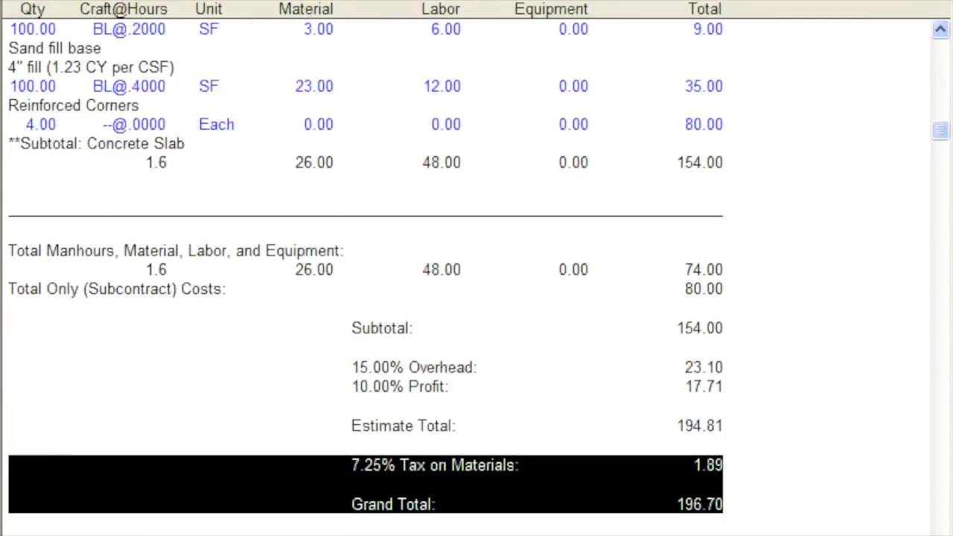
click(723, 505)
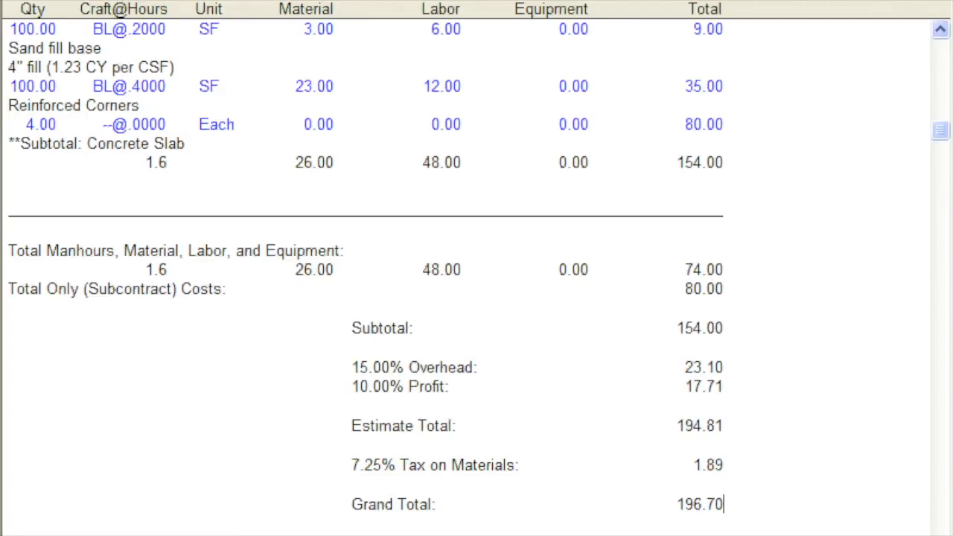
- Preview how the estimate will print and close the preview
click(145, 3)
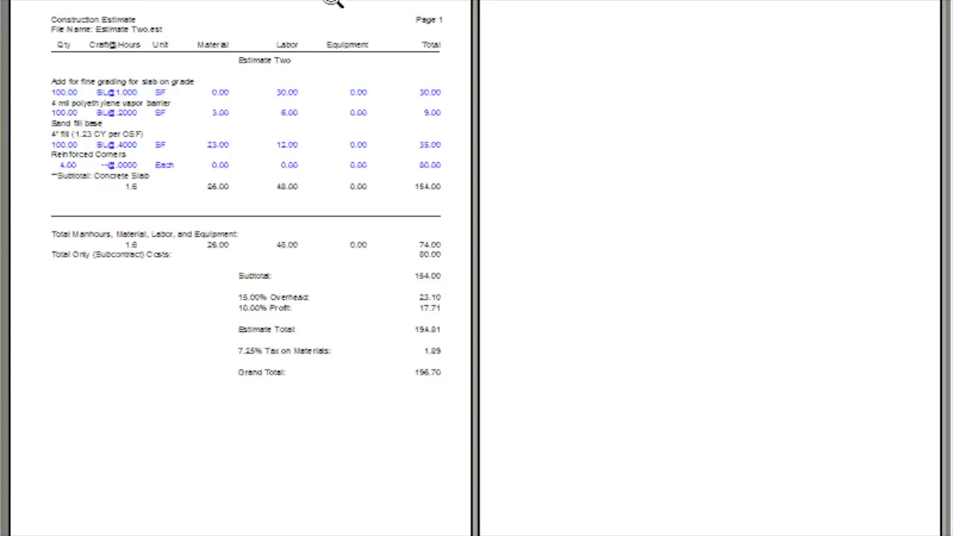
click(320, 1)
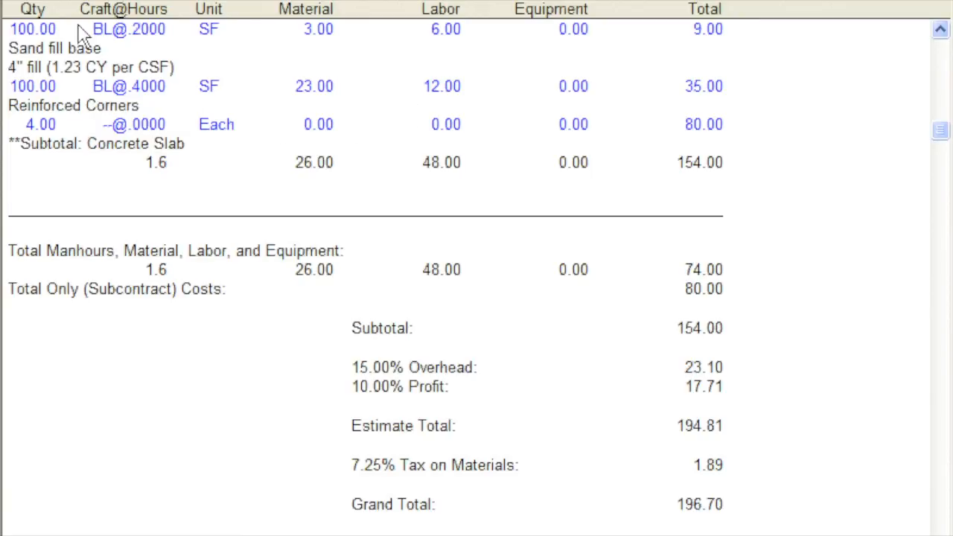
- Open the Construction.cbk costbook from the Costbooks folder
click(38, 0)
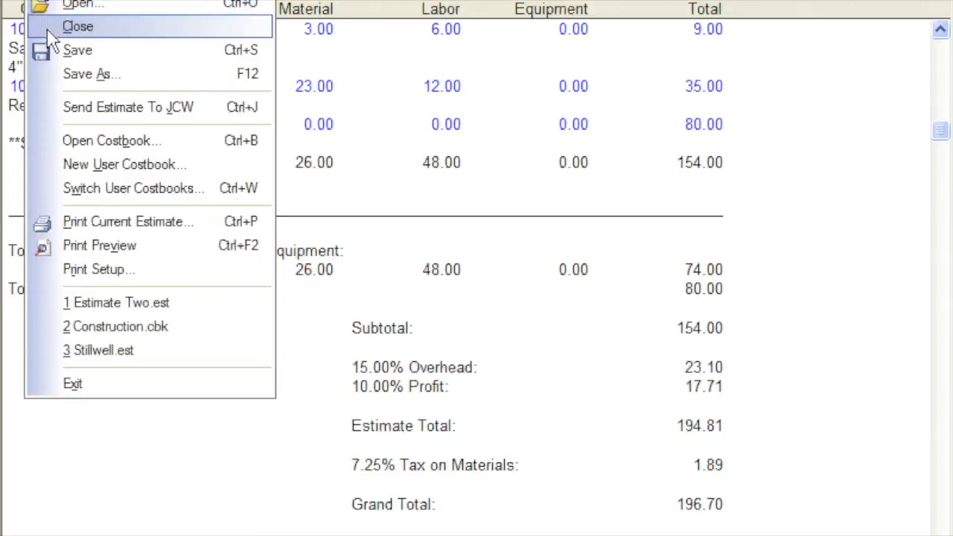
click(53, 143)
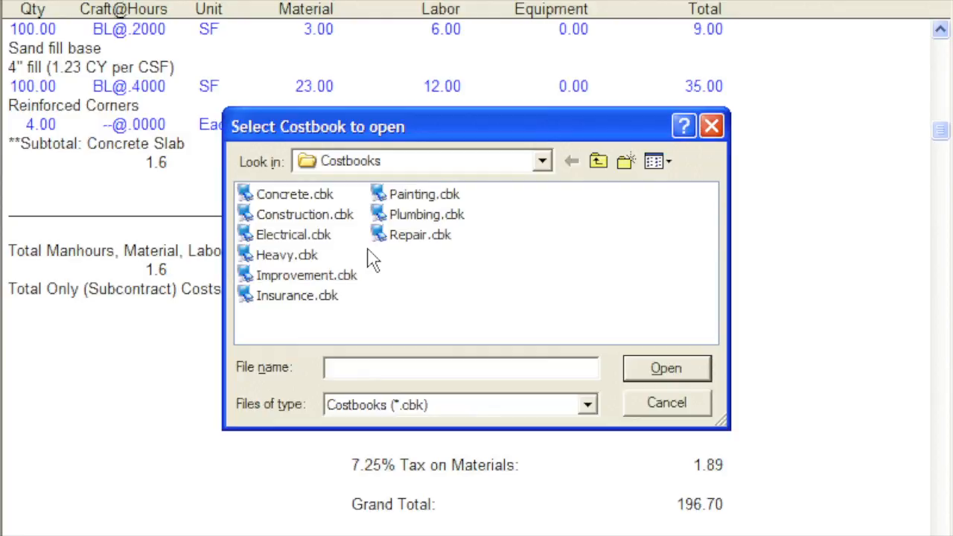
click(336, 218)
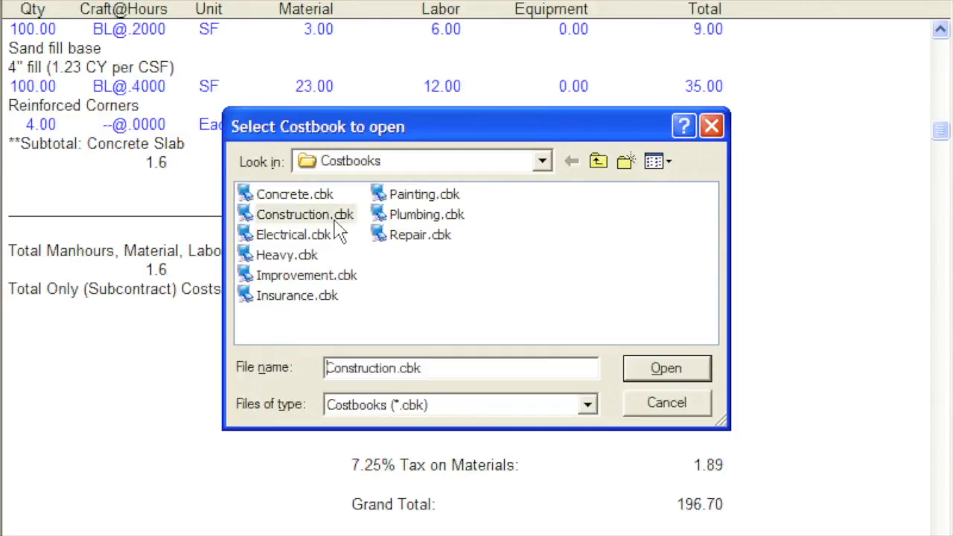
click(652, 368)
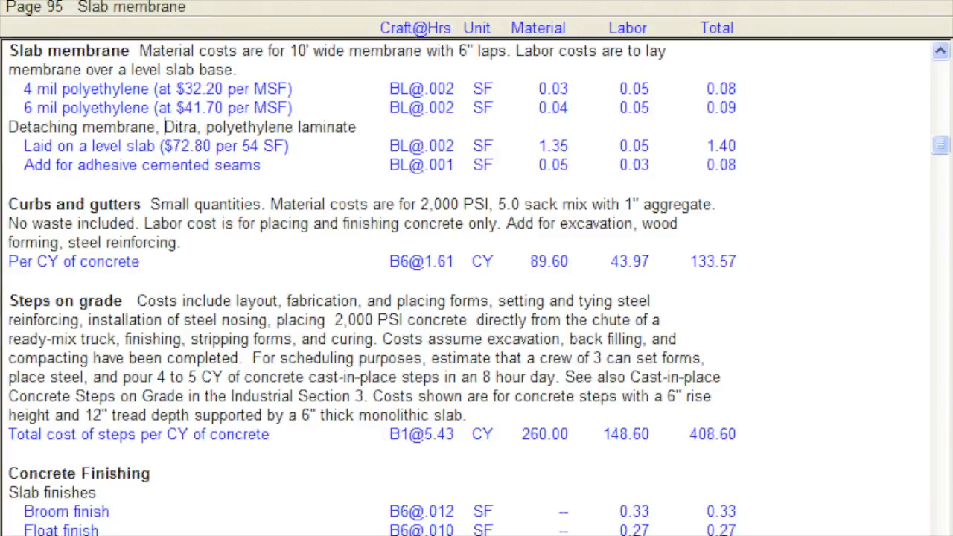
- Review the default costbook selection in the program's general settings and leave without applying any change
key(alt+u)
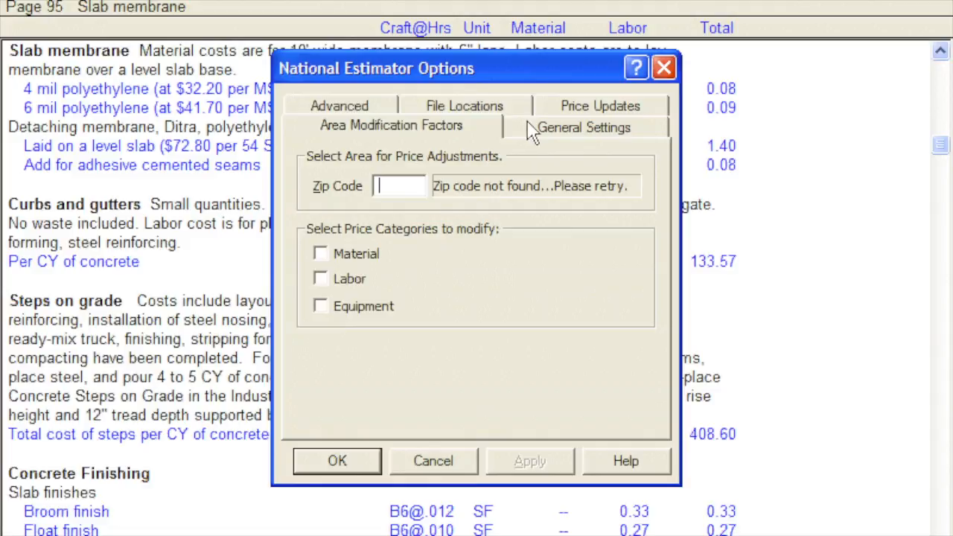
click(534, 127)
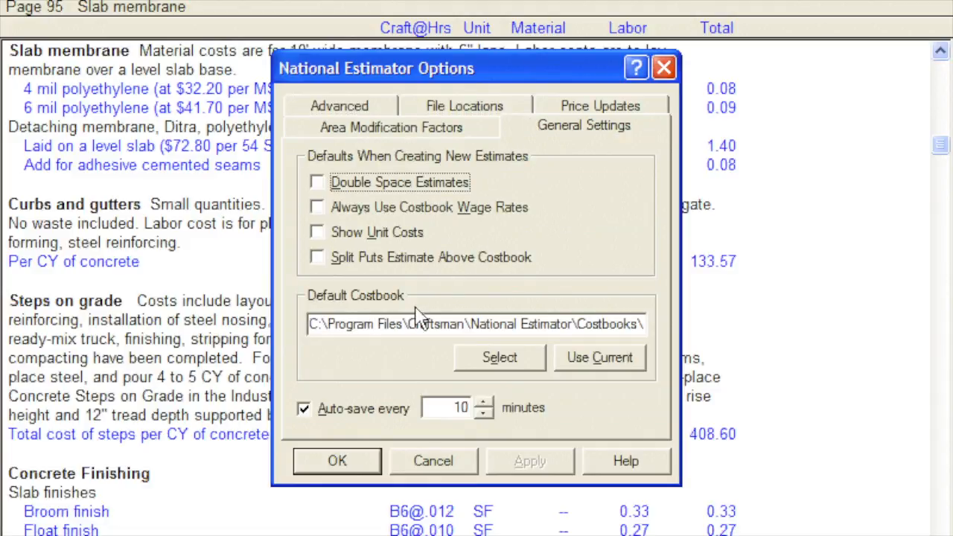
click(478, 366)
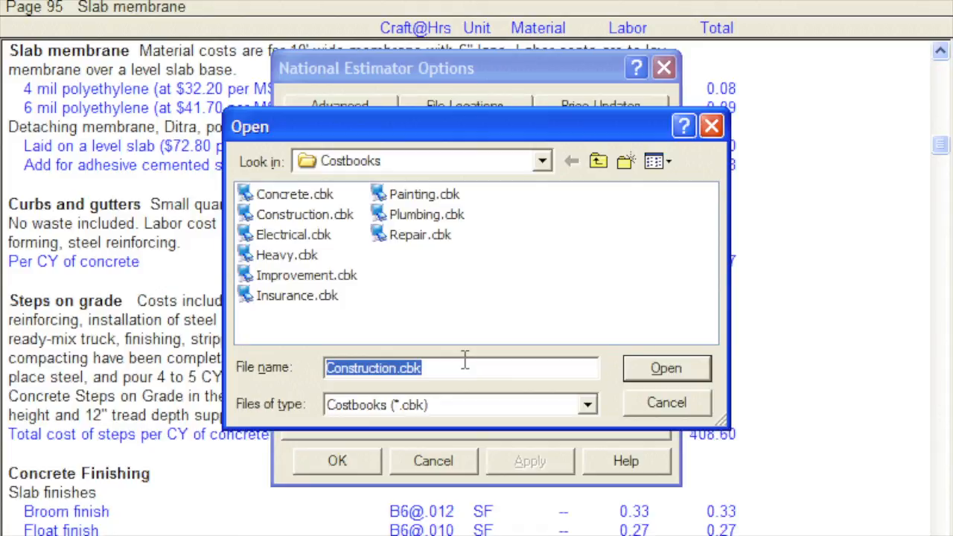
click(636, 406)
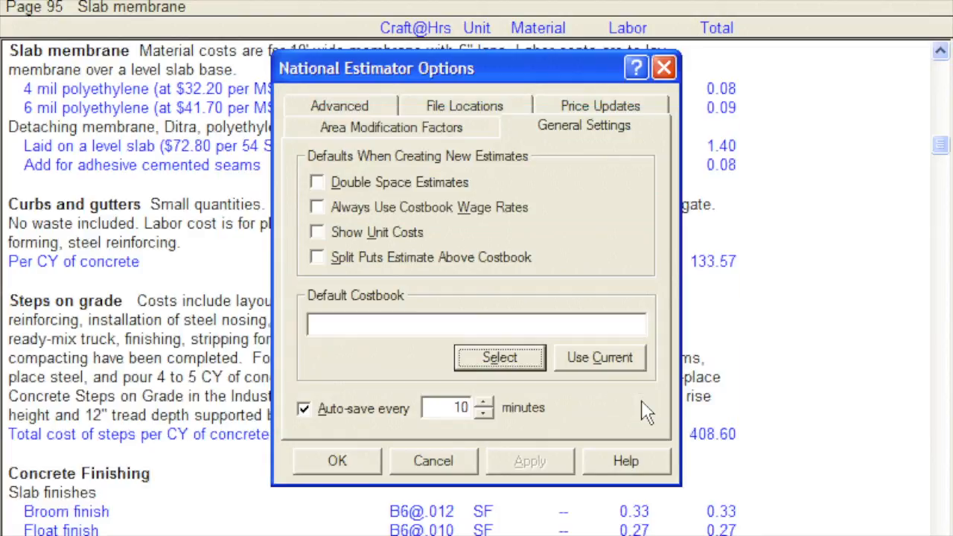
click(429, 460)
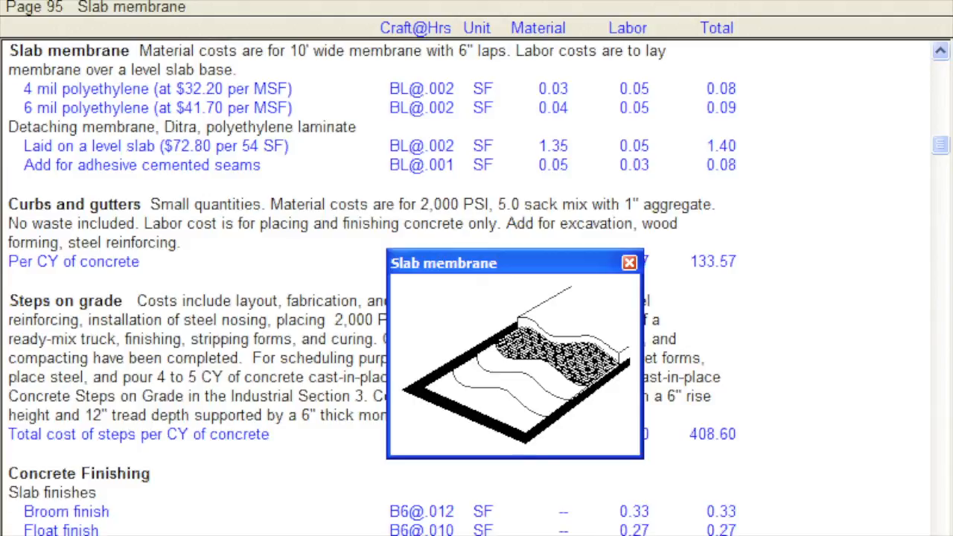
- Enlarge the Slab membrane picture window and close it
drag(642, 458, 776, 535)
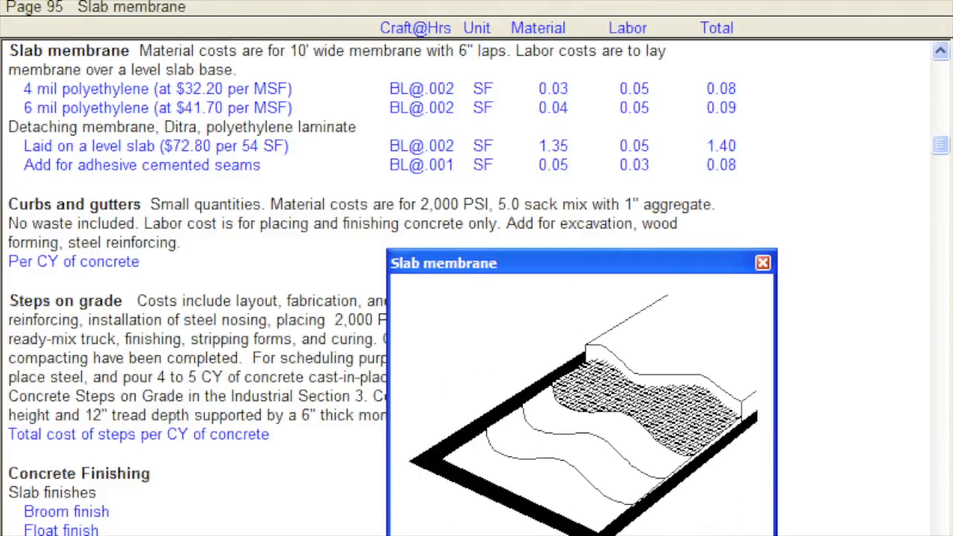
key(Escape)
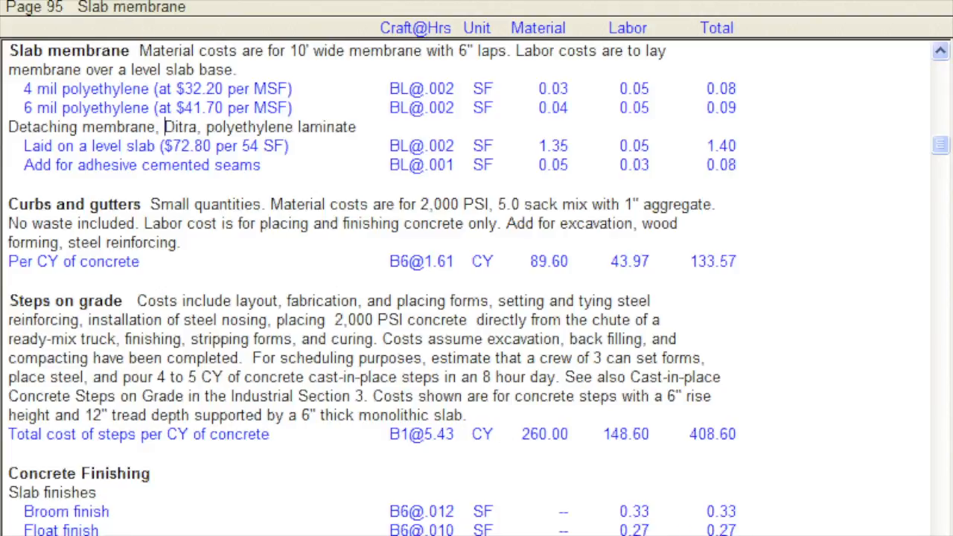
- Show the costbook pictures and hide them again
key(alt+v)
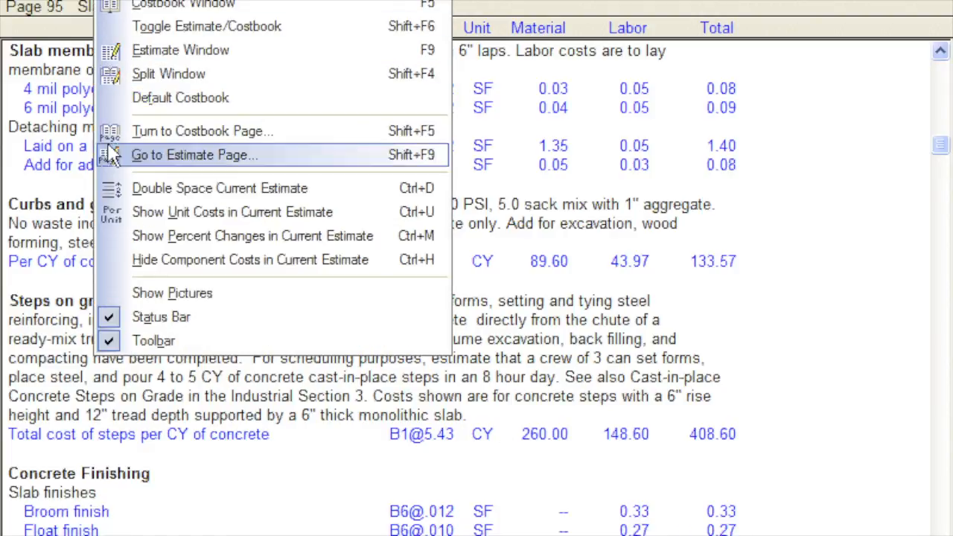
click(108, 298)
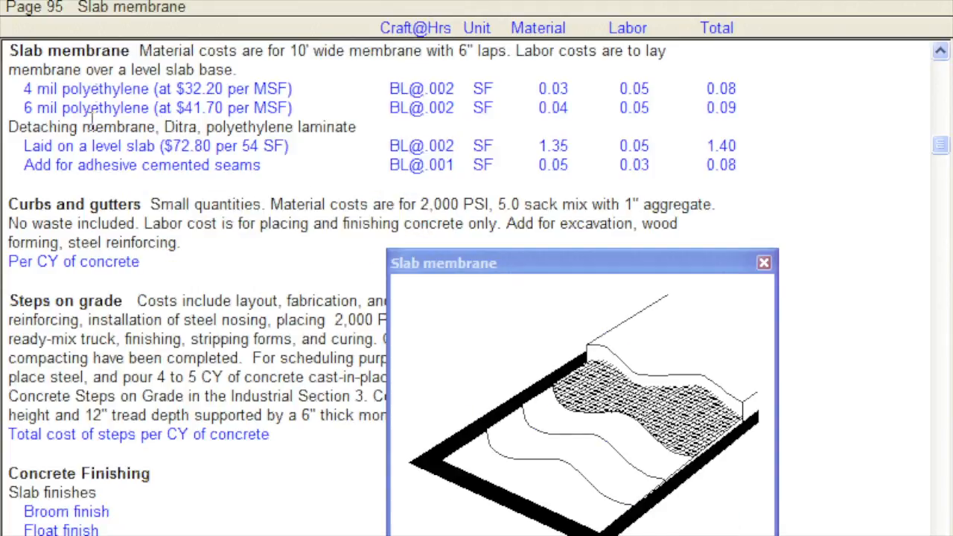
click(111, 3)
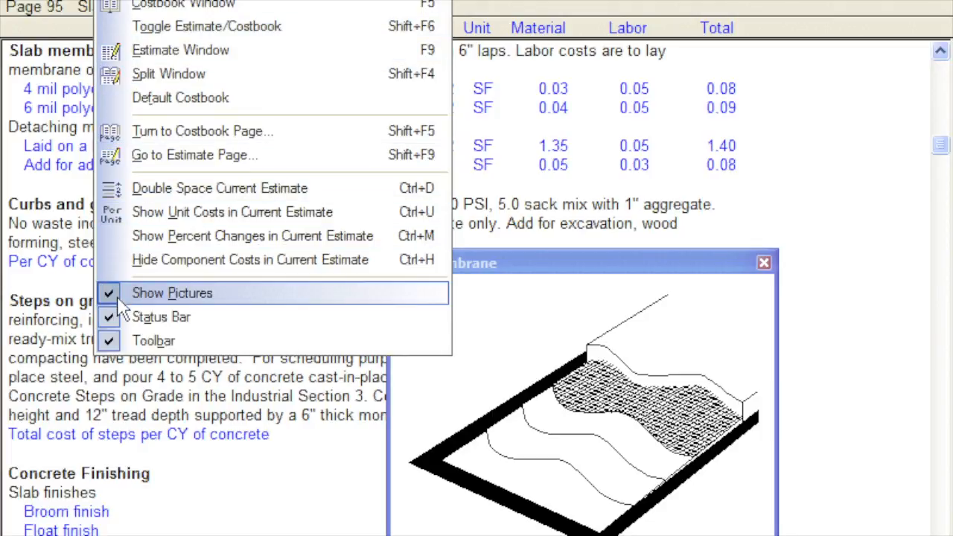
click(148, 293)
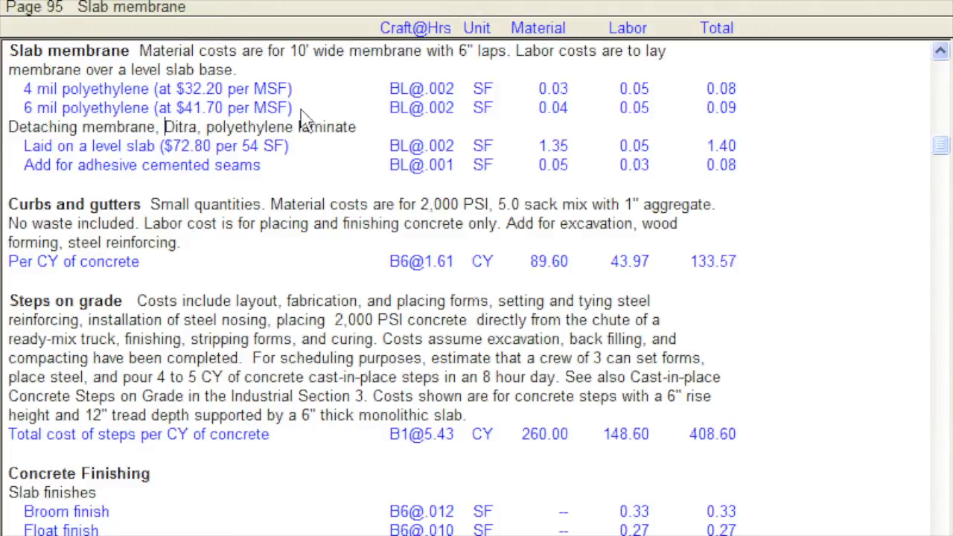
- Split the view between the costbook and Estimate Two, and activate each window in turn
click(371, 0)
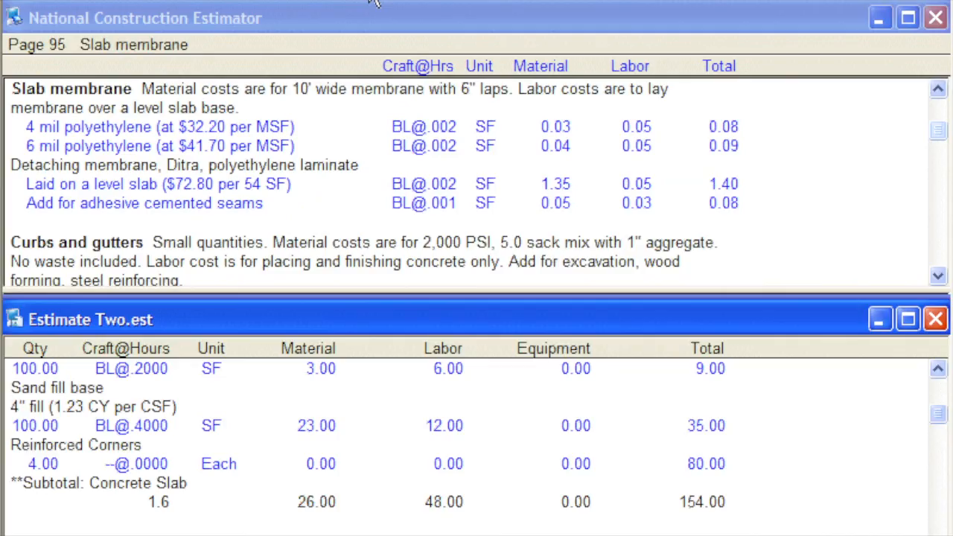
click(368, 24)
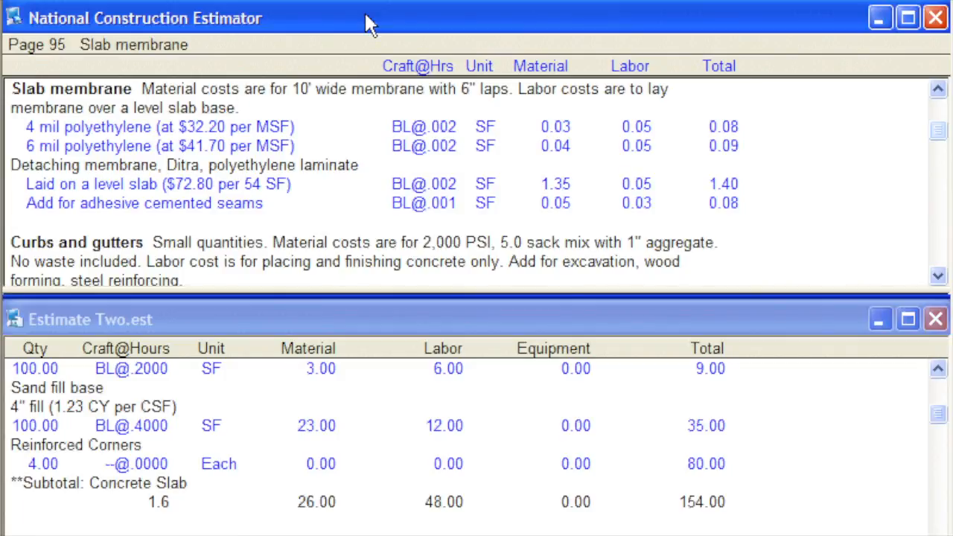
click(361, 322)
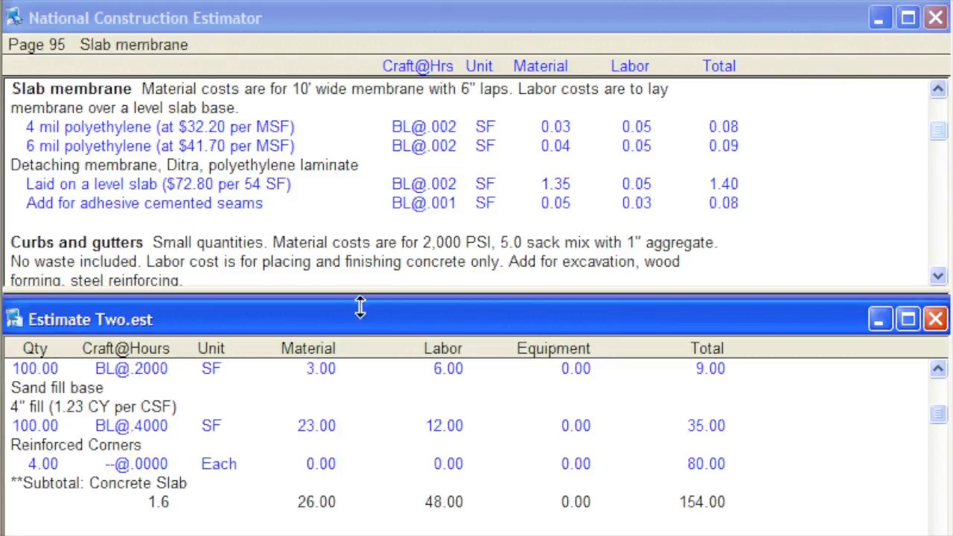
- Display the costbook full size and go to the Slabs, Walks and Driveways section on page 94
double_click(309, 4)
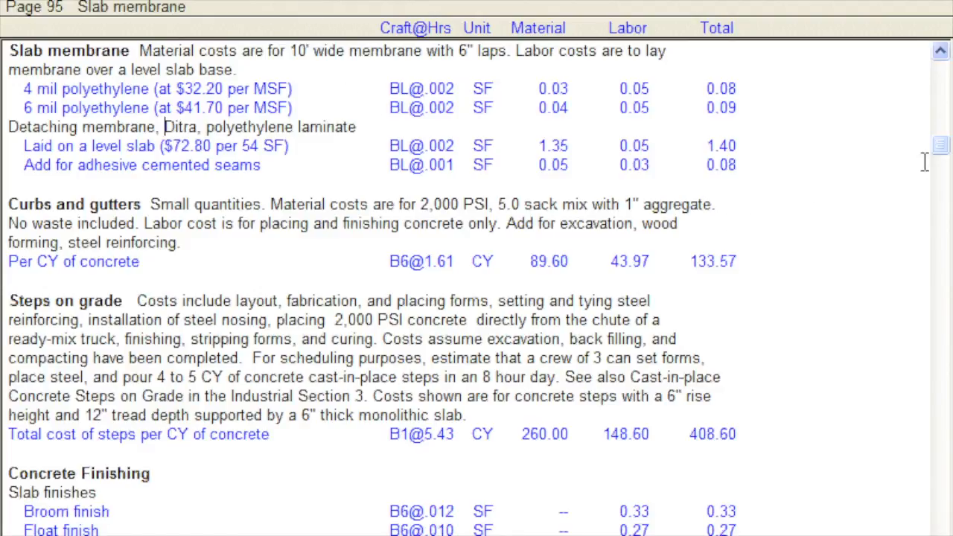
scroll(944, 163, up, 3)
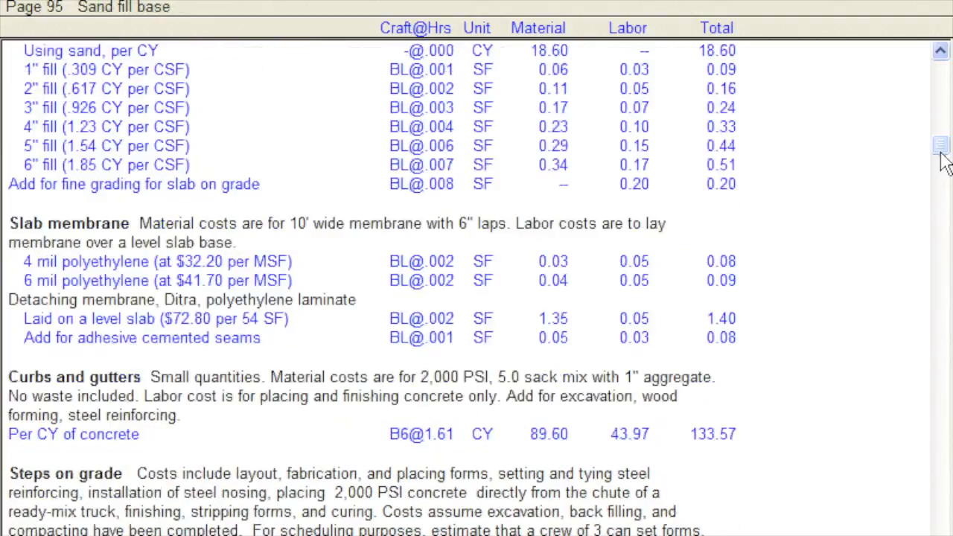
scroll(944, 162, up, 6)
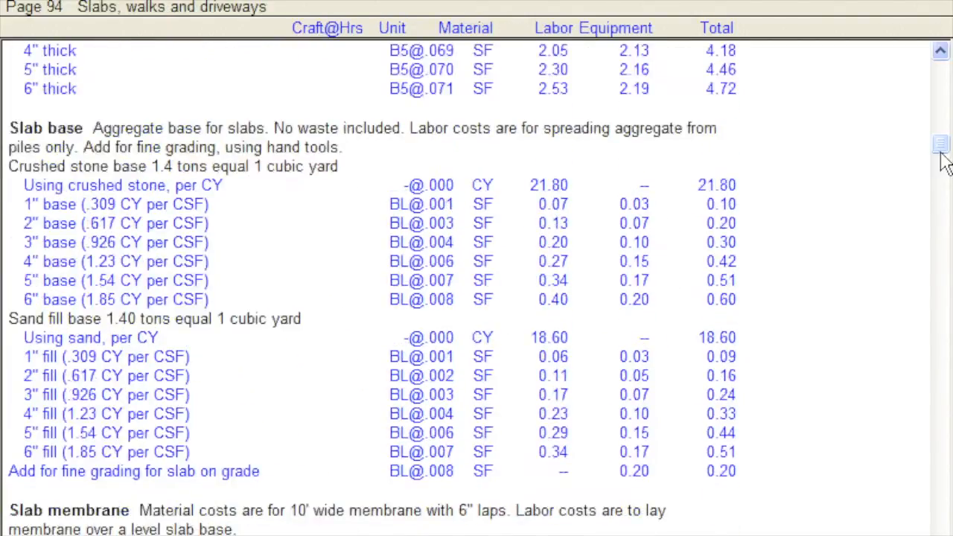
scroll(944, 162, up, 1)
scroll(944, 162, up, 1)
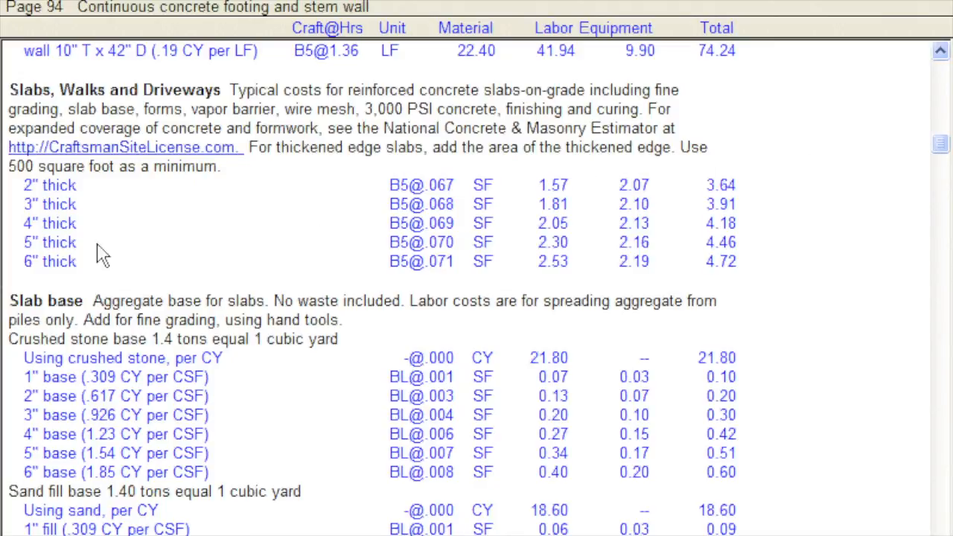
- Copy the costbook's 4" thick slab cost to the end of Estimate Two with a quantity of 100, and display the estimate
click(13, 227)
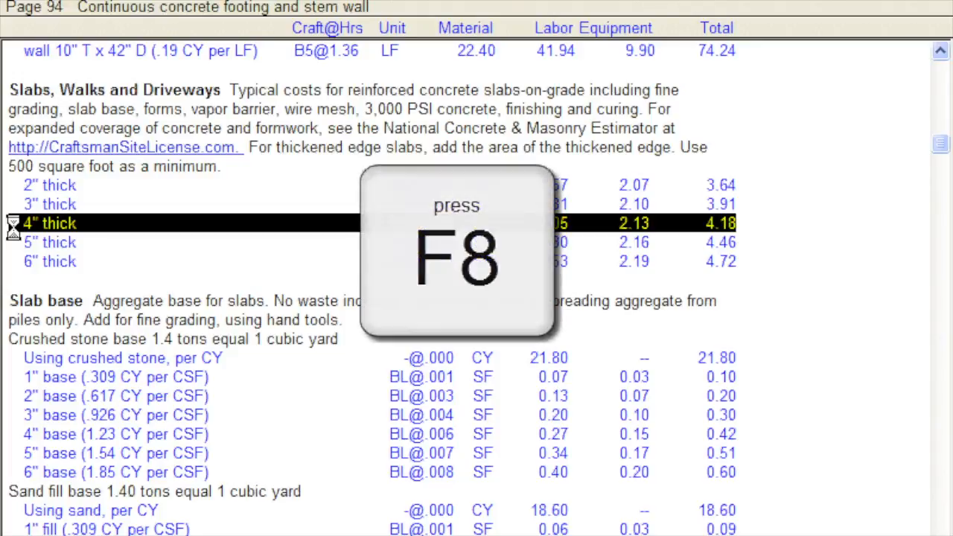
key(F8)
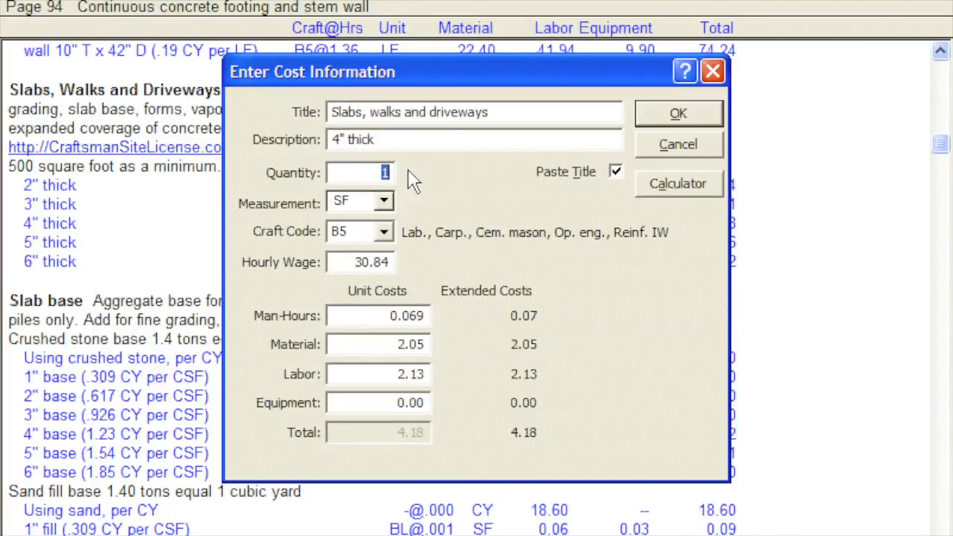
text(100)
click(663, 123)
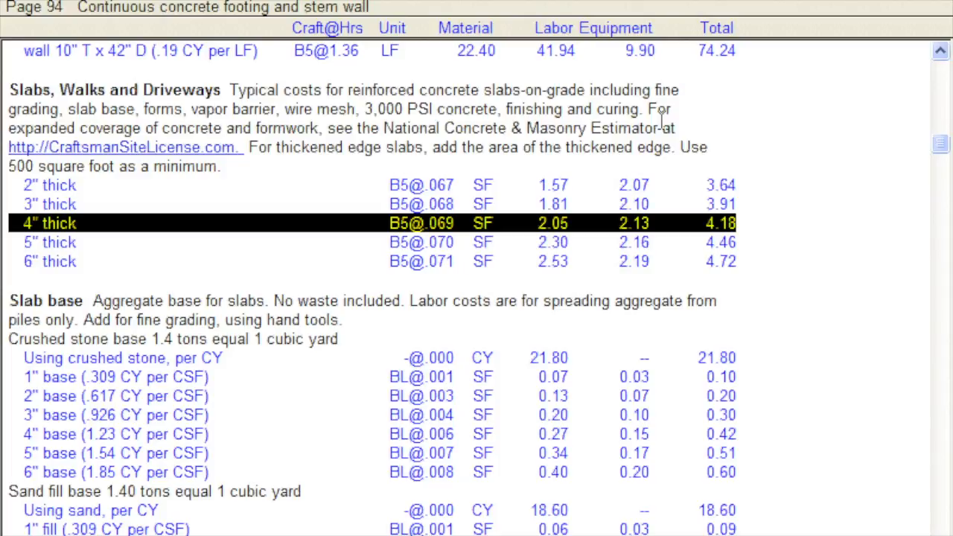
click(344, 4)
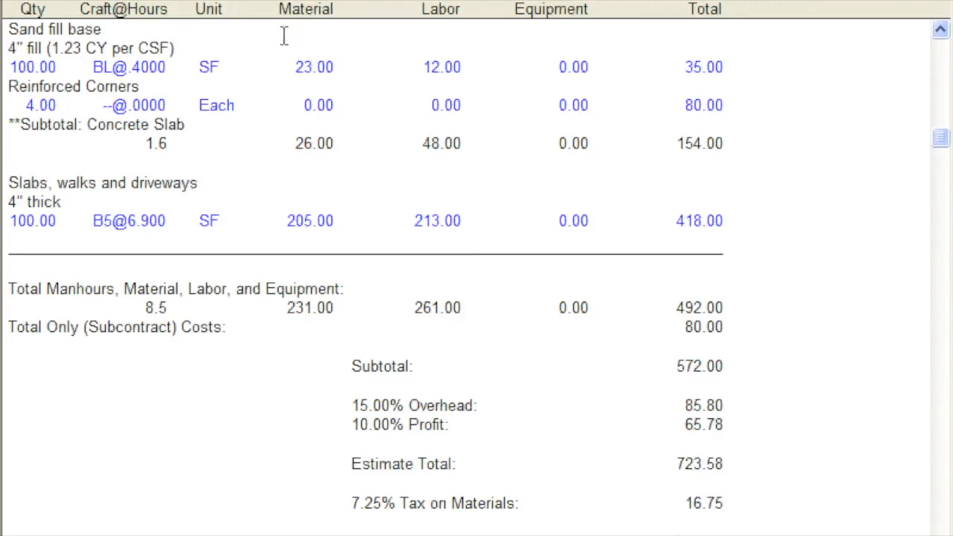
- Remove the added Slabs, walks and driveways 4" thick entry from Estimate Two
drag(7, 180, 760, 228)
key(ctrl+c)
click(758, 226)
click(735, 222)
click(270, 4)
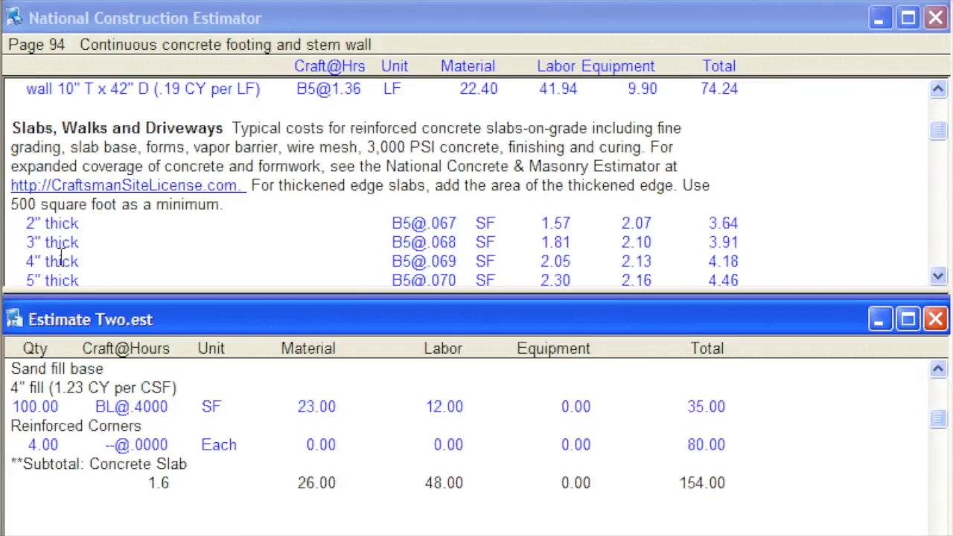
- Copy the 4" thick slab cost from costbook page 94 into Estimate Two in the split view, with a quantity of 100
click(18, 262)
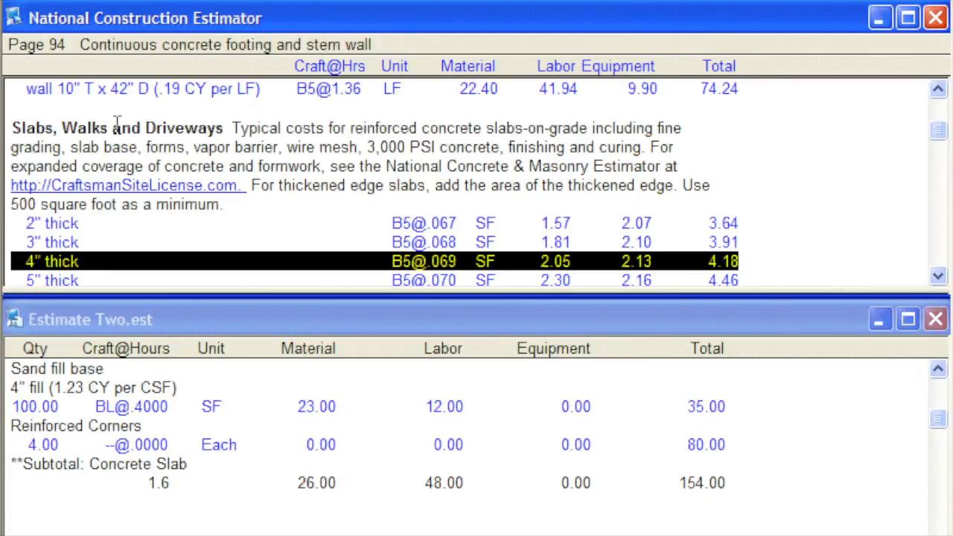
click(247, 5)
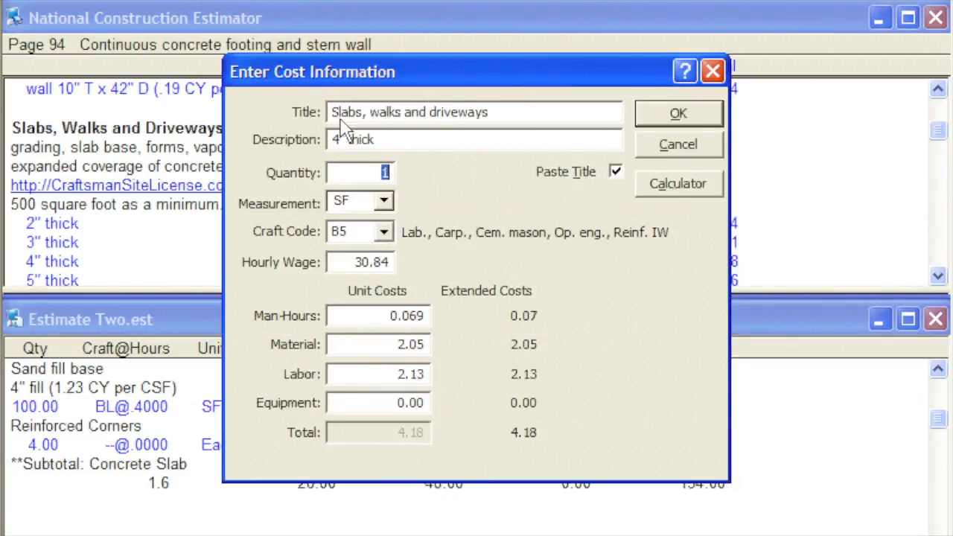
text(100)
click(652, 118)
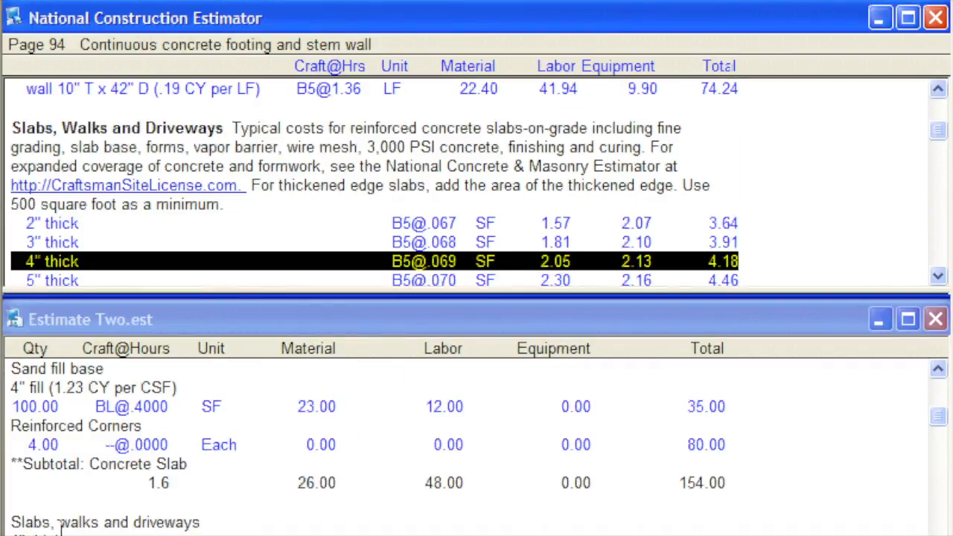
- Move the Slabs, walks and driveways 4" thick entry to before the Concrete Slab subtotal in Estimate Two
drag(12, 525, 251, 524)
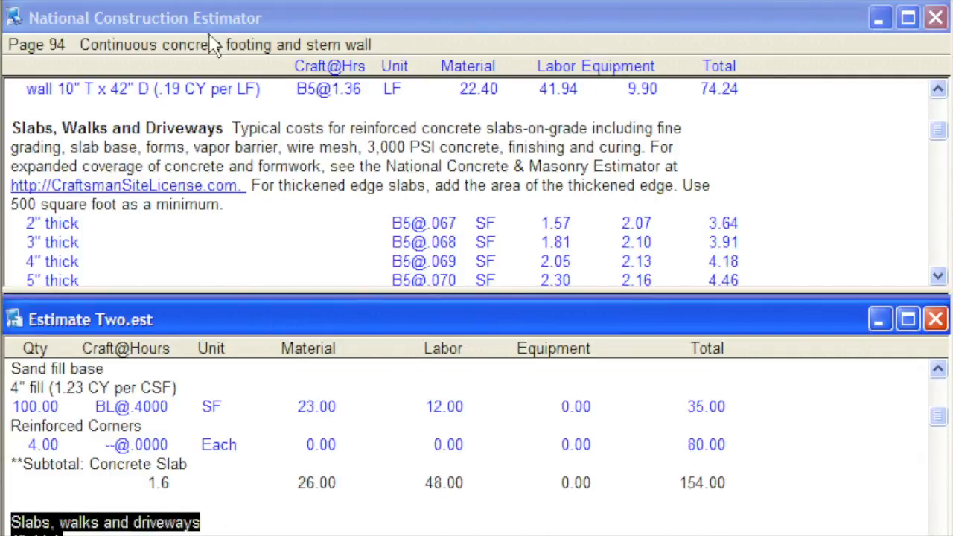
click(185, 4)
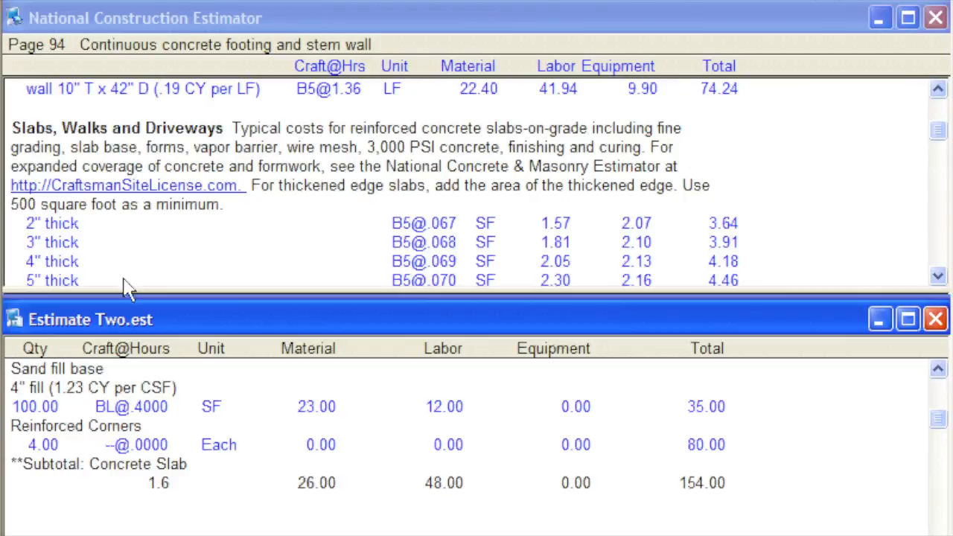
click(9, 465)
click(244, 4)
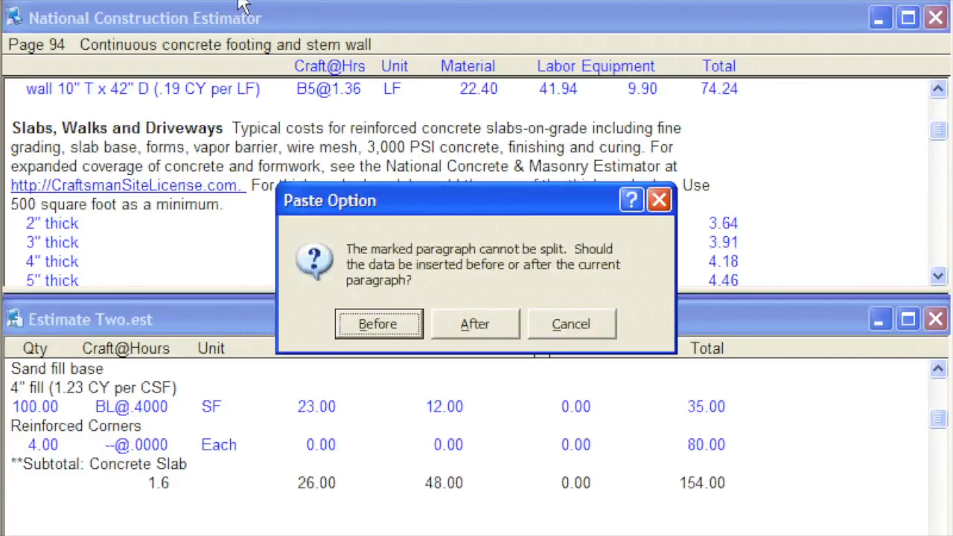
click(379, 323)
drag(11, 463, 514, 513)
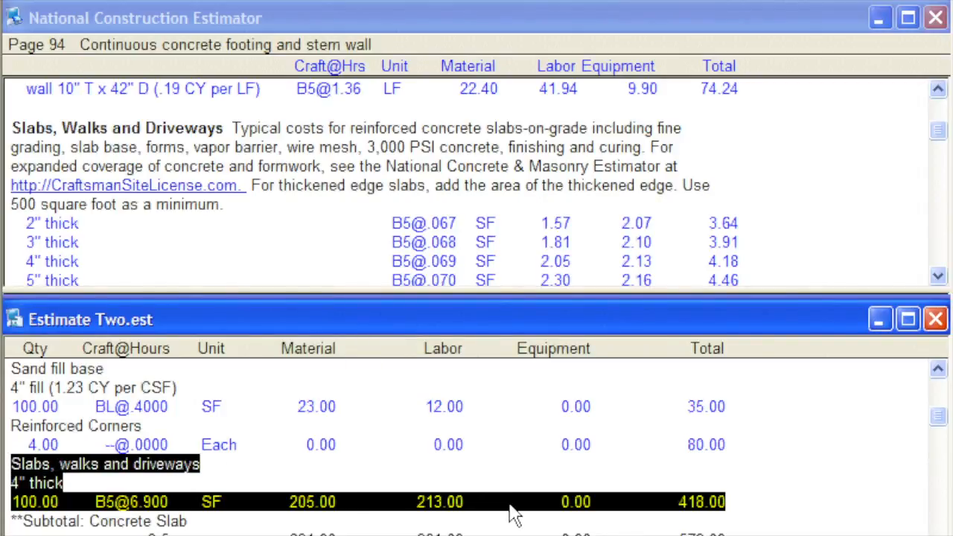
click(754, 499)
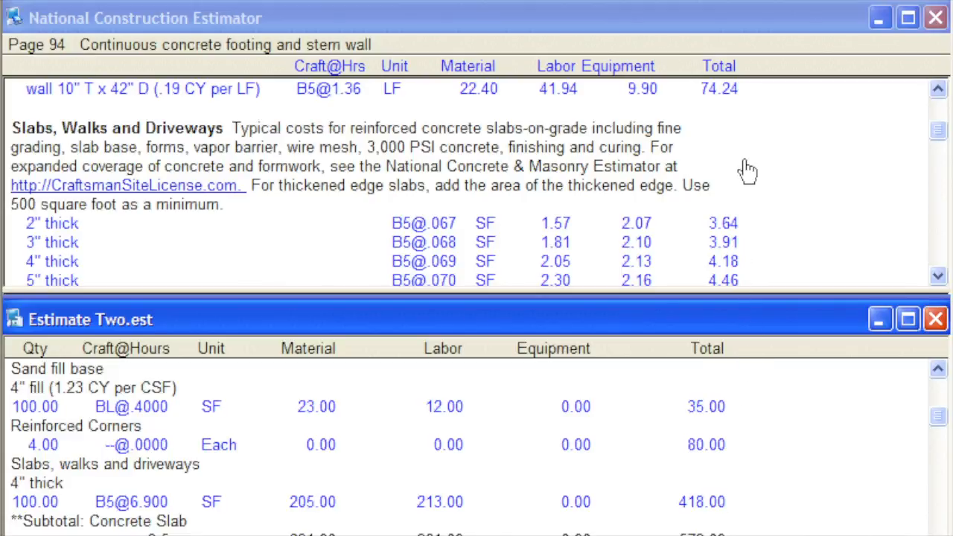
- Go to costbook page 95 and bring the Concrete Finishing section into view
click(692, 8)
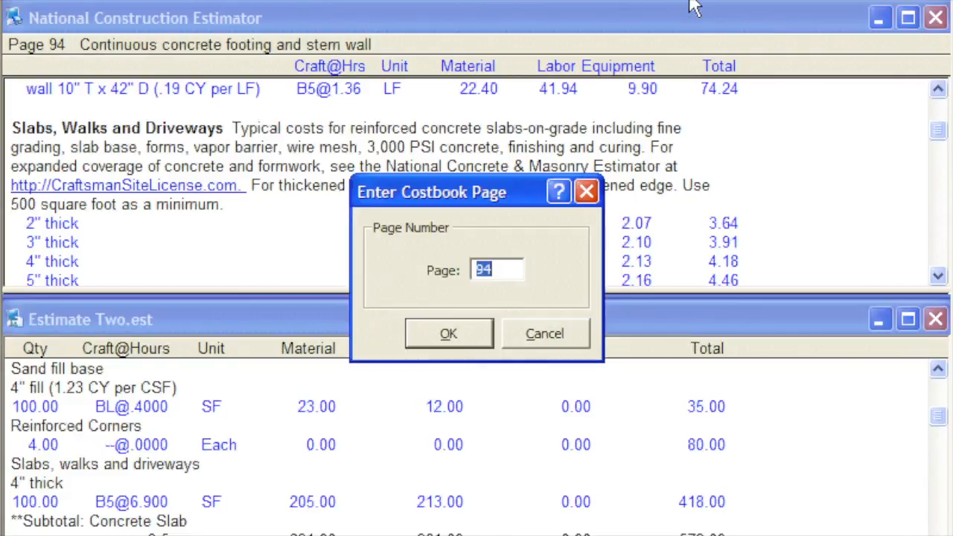
text(95)
click(470, 337)
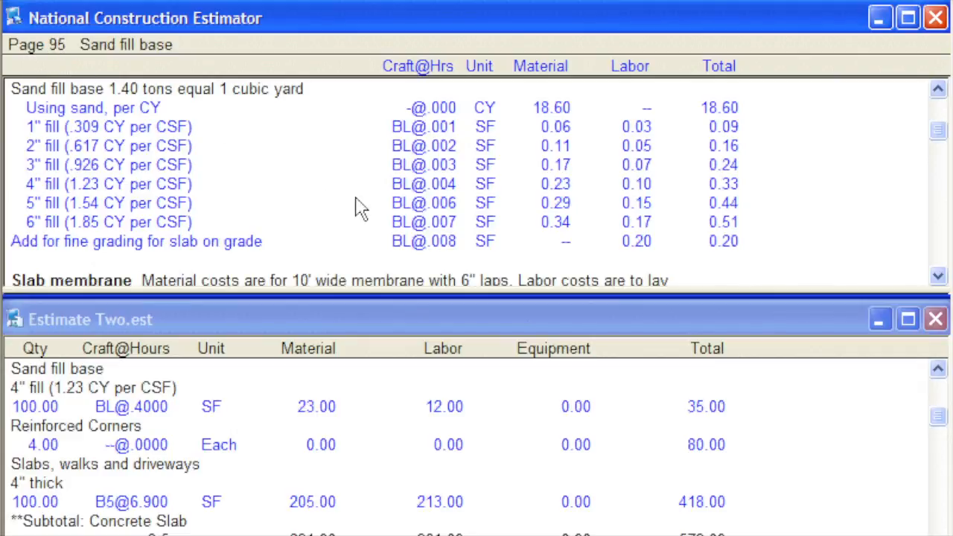
drag(938, 277, 937, 277)
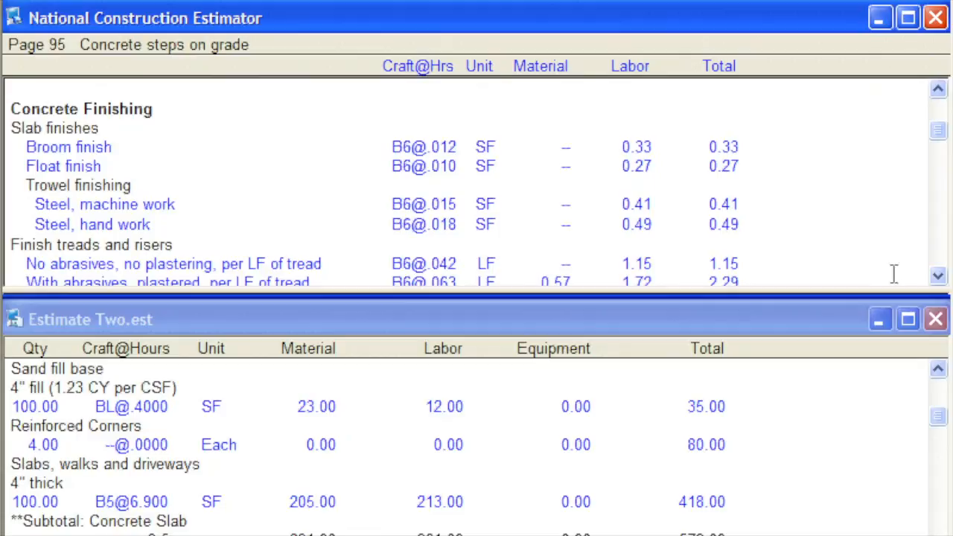
- Insert the costbook's Trowel finishing "Steel, hand work" cost before the Concrete Slab subtotal in Estimate Two, with a quantity of 100
drag(30, 220, 20, 379)
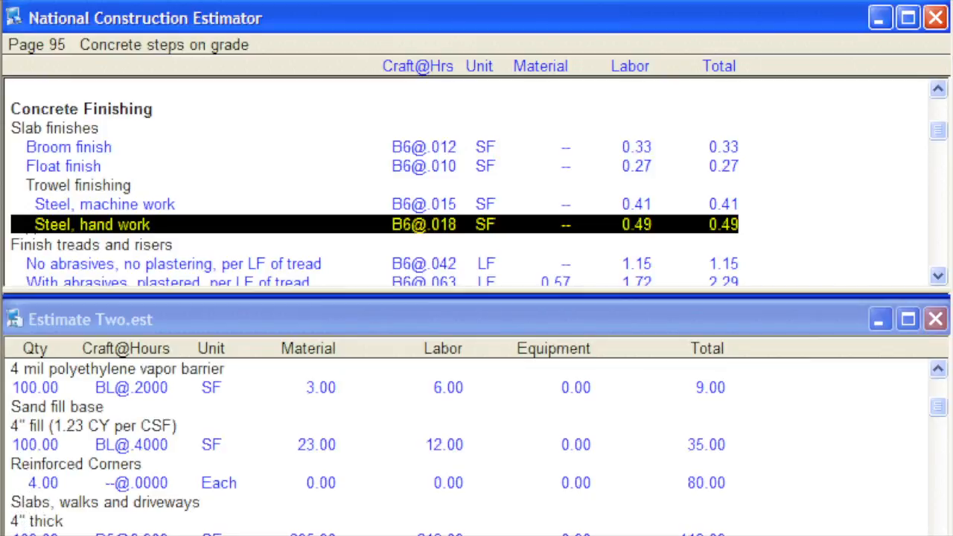
drag(20, 521, 20, 533)
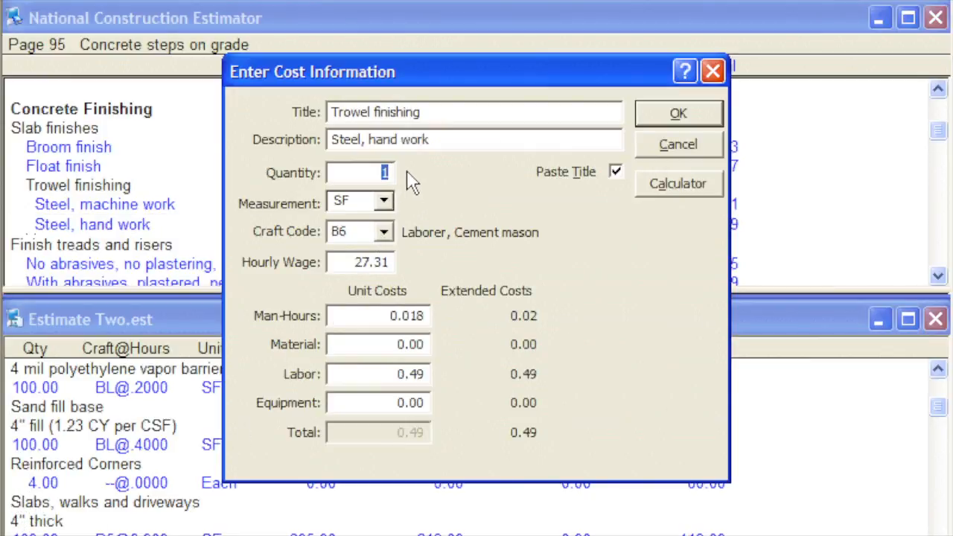
text(100)
click(653, 118)
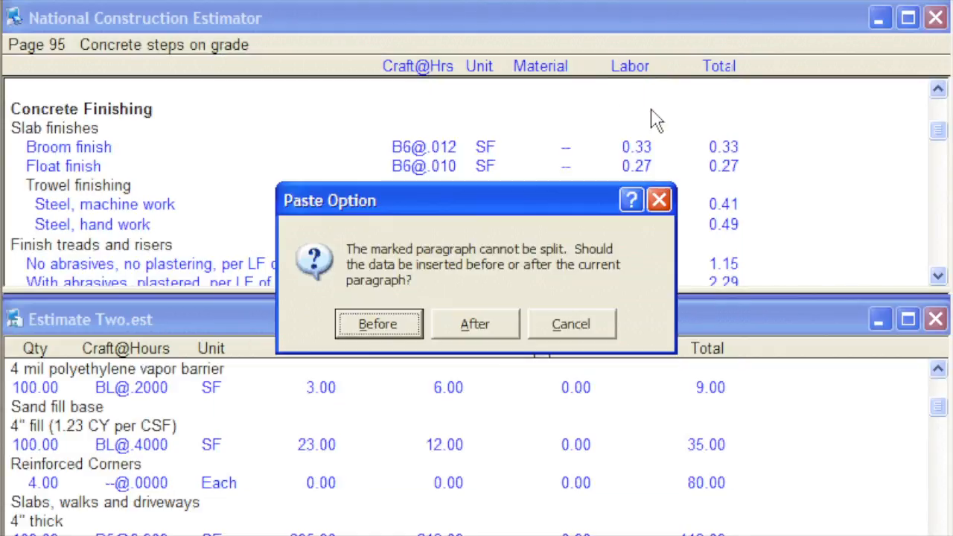
click(410, 325)
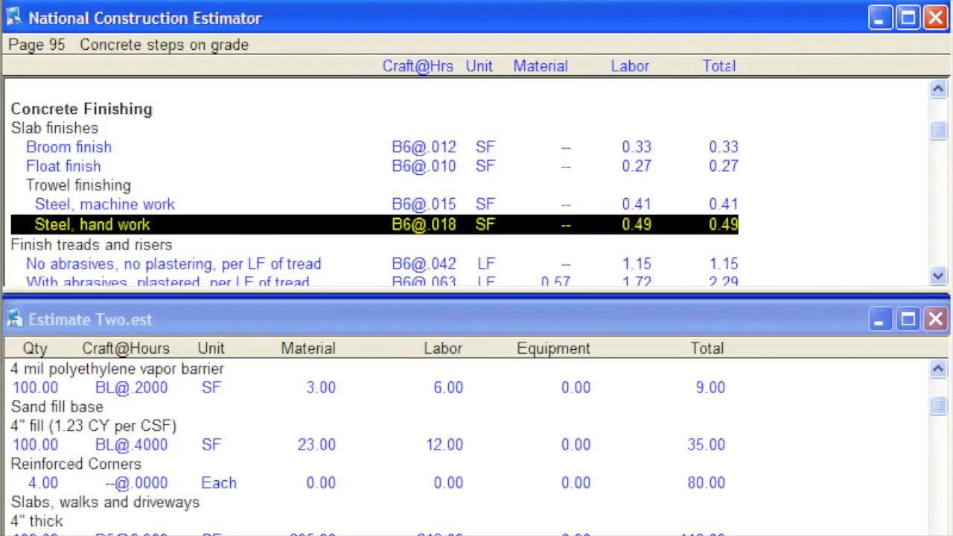
scroll(480, 446, down, 1)
drag(10, 504, 491, 527)
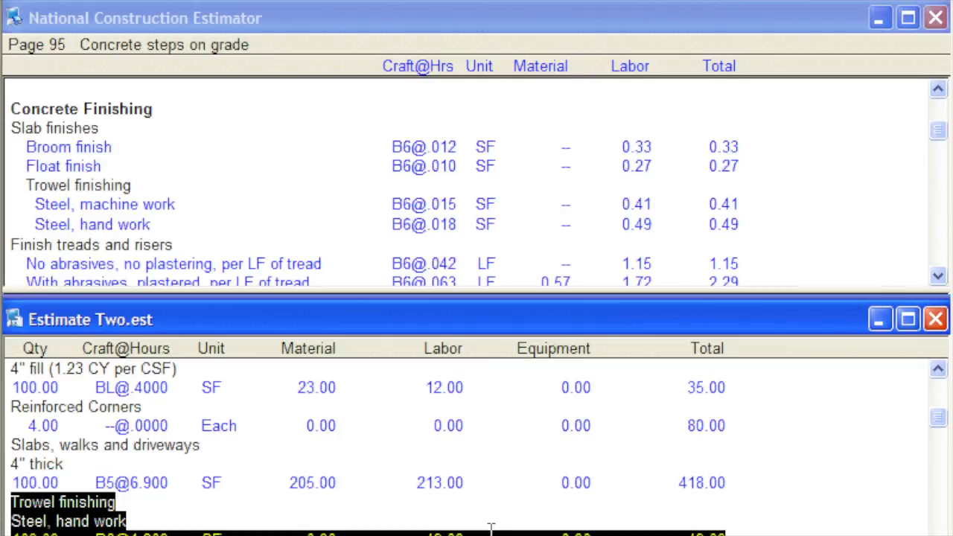
click(770, 520)
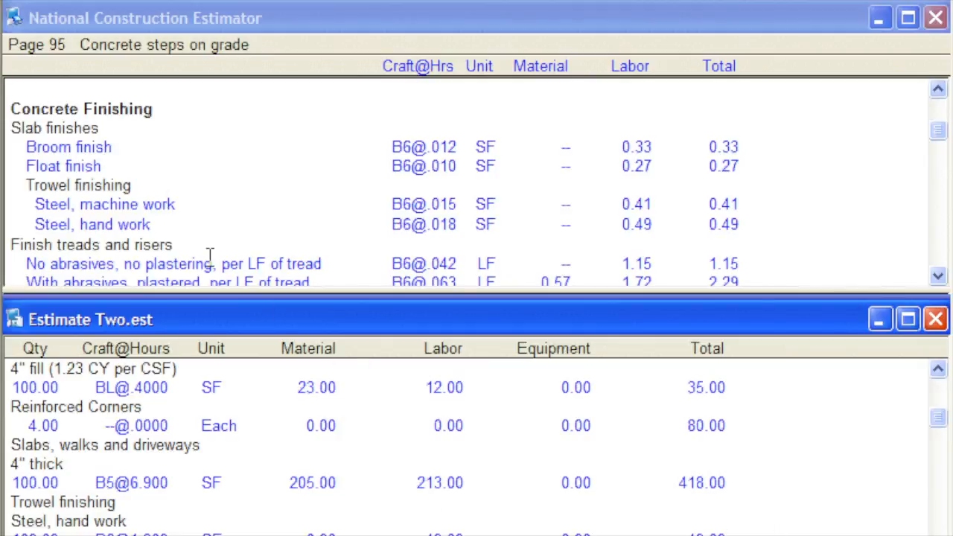
- Create a new blank estimate at full window size and save it in My Documents as Just Testing
click(26, 4)
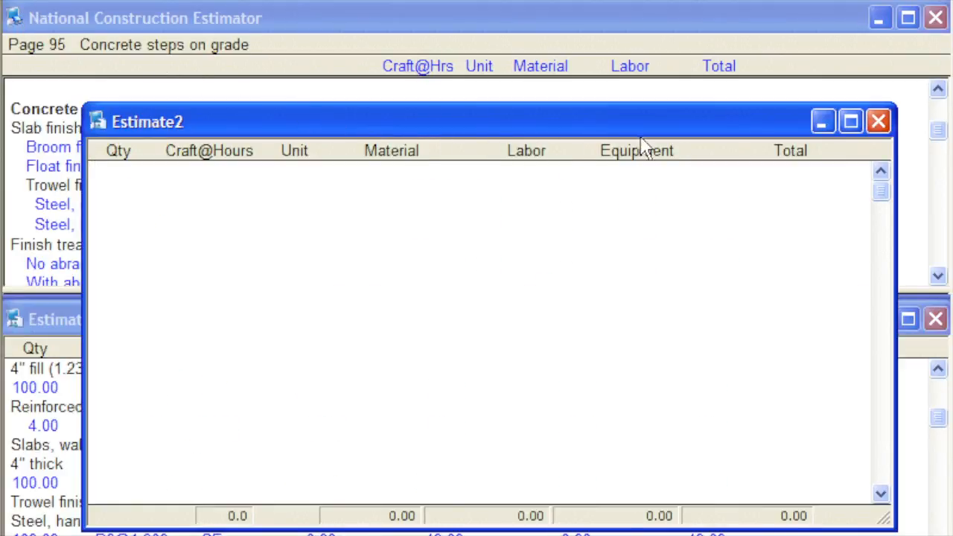
click(850, 121)
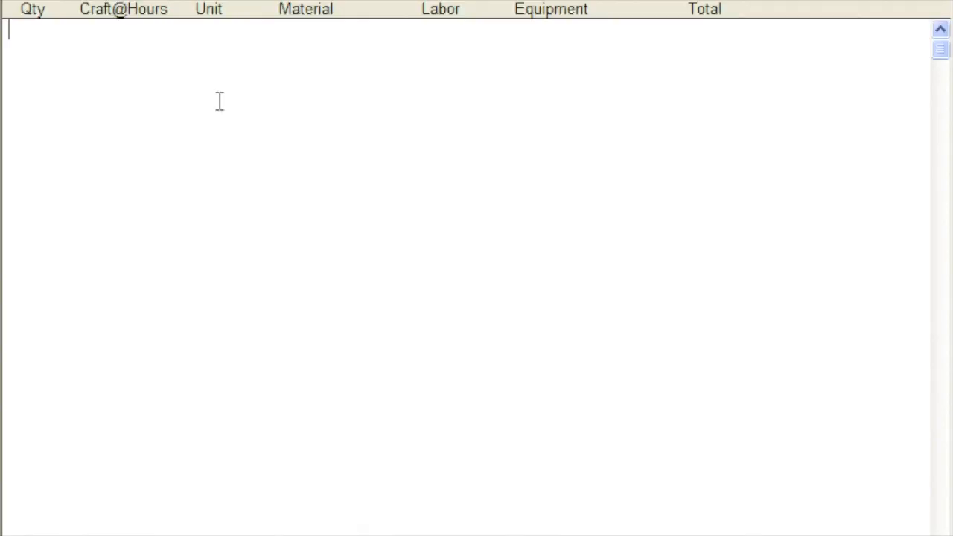
click(83, 2)
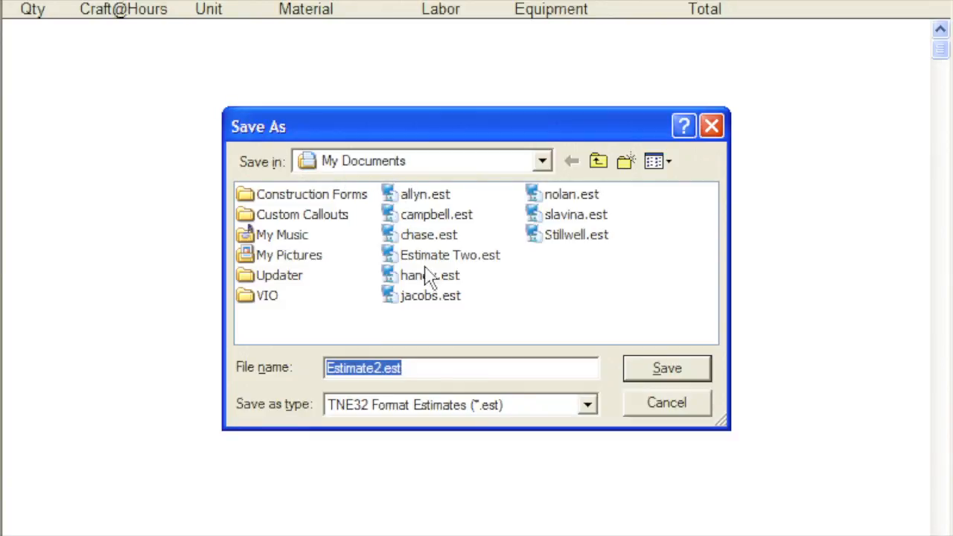
drag(421, 364, 310, 377)
text(Just T)
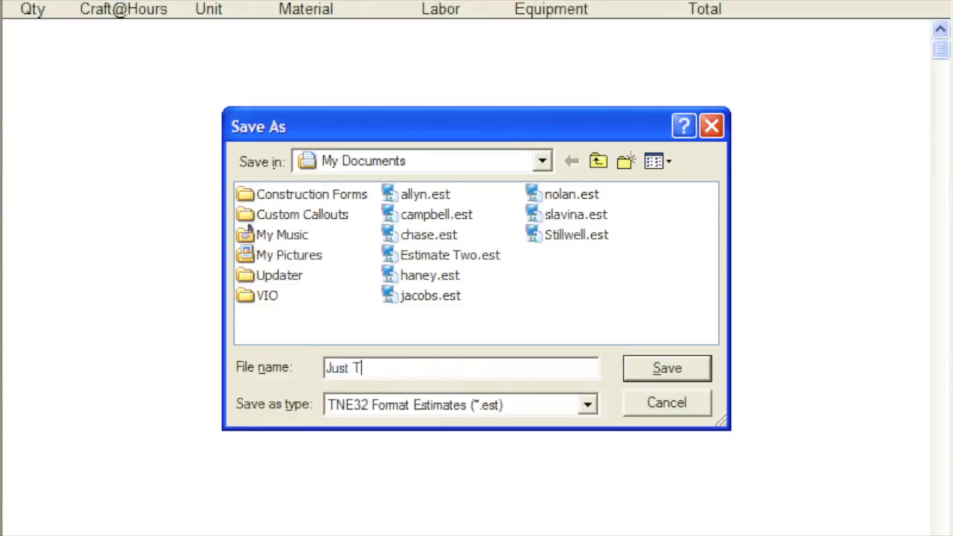
text(esting)
click(639, 366)
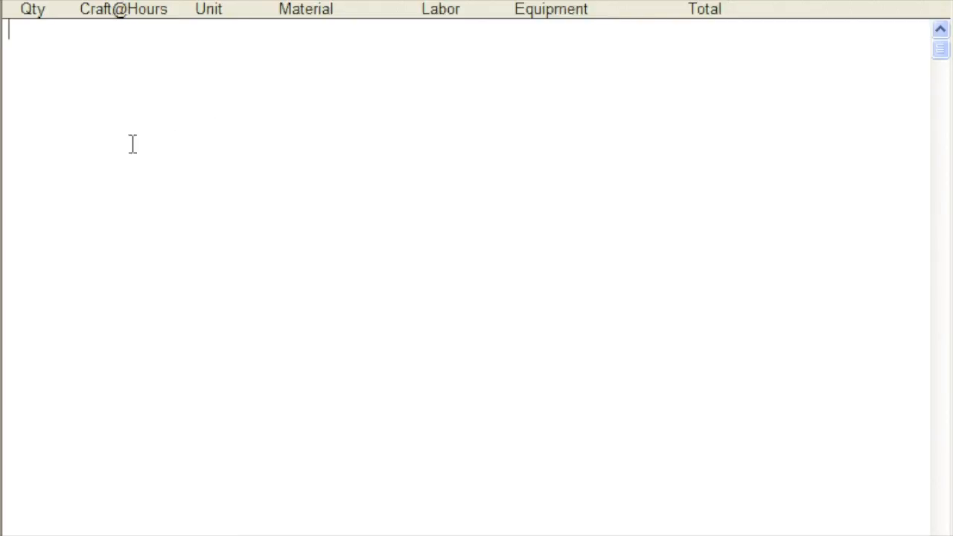
- Open the saved estimate Stillwell.est and look through it down to the Plumbing Fixtures section
click(48, 3)
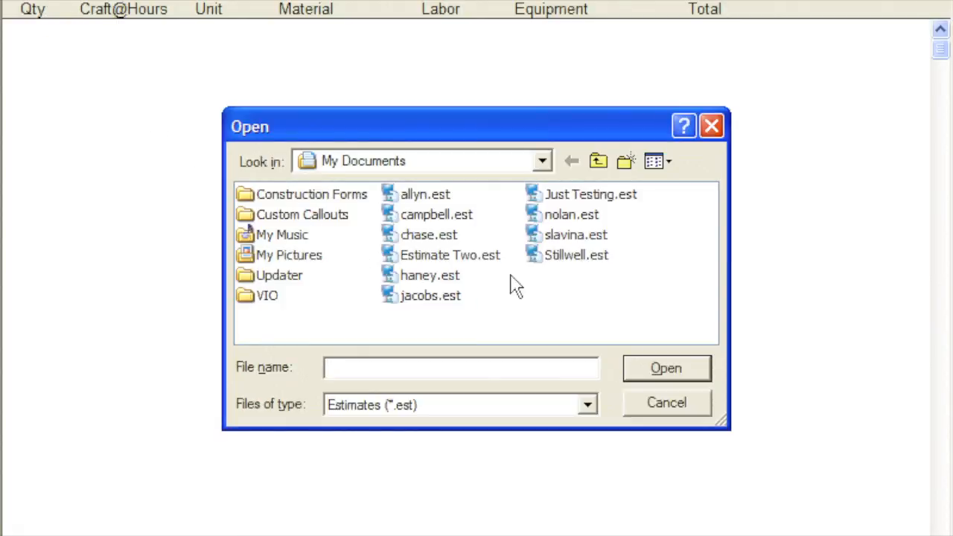
click(553, 260)
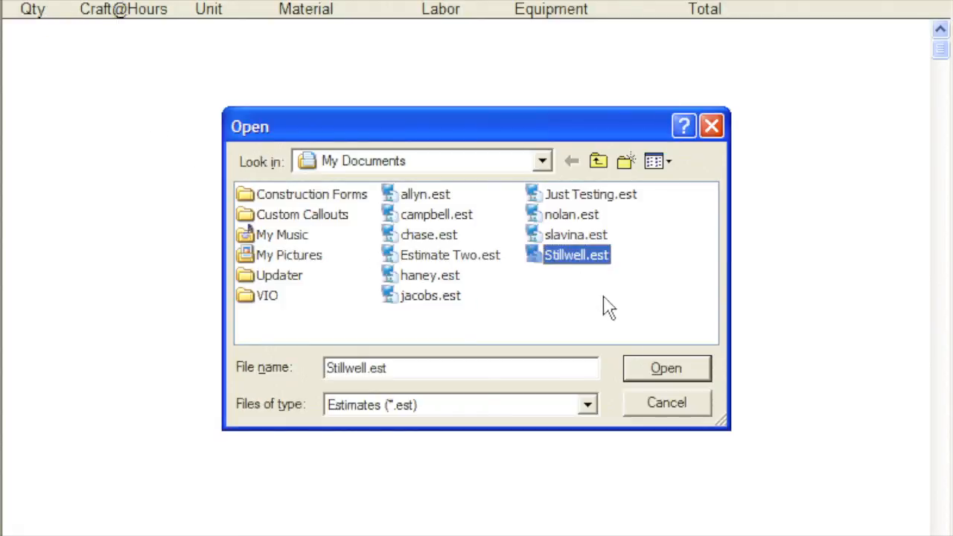
click(638, 370)
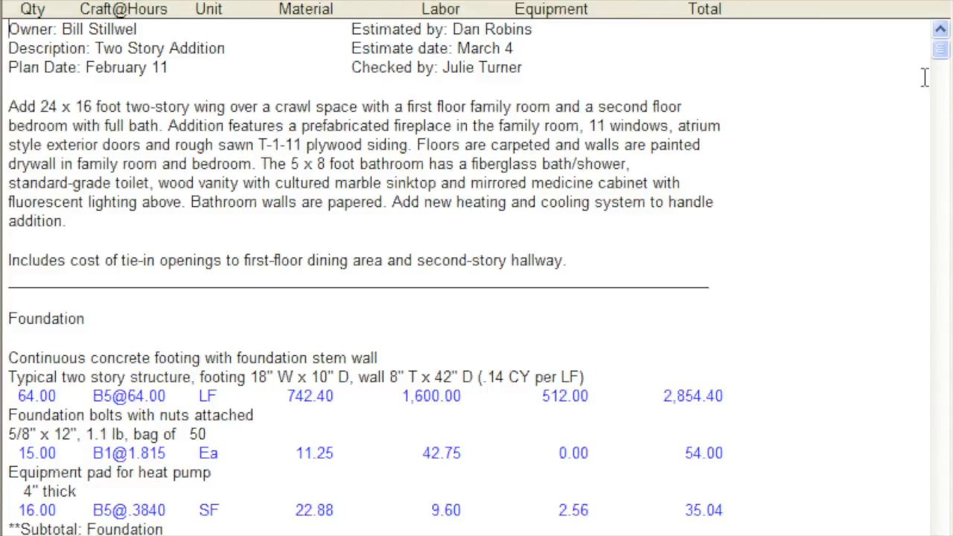
drag(942, 55, 940, 302)
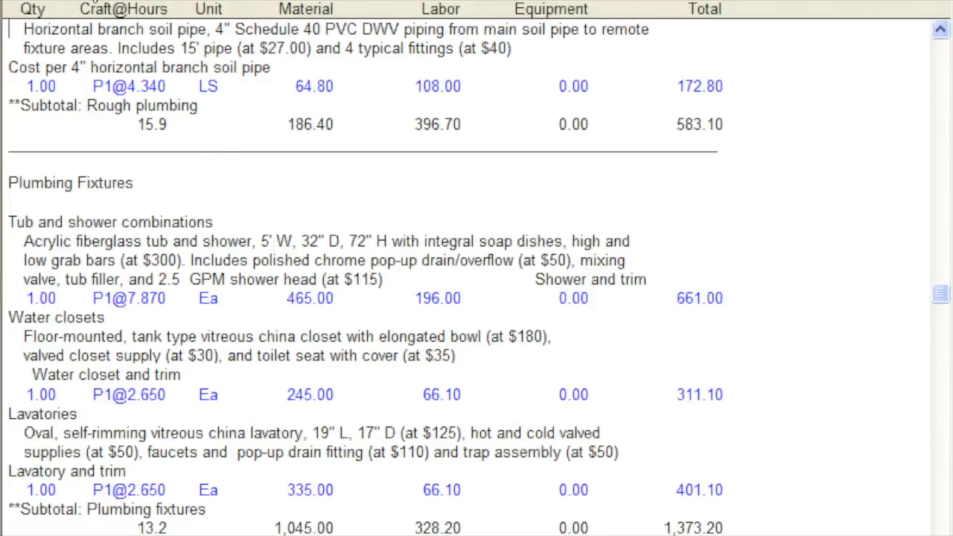
- Search upward in the estimate for "roofing"
click(79, 1)
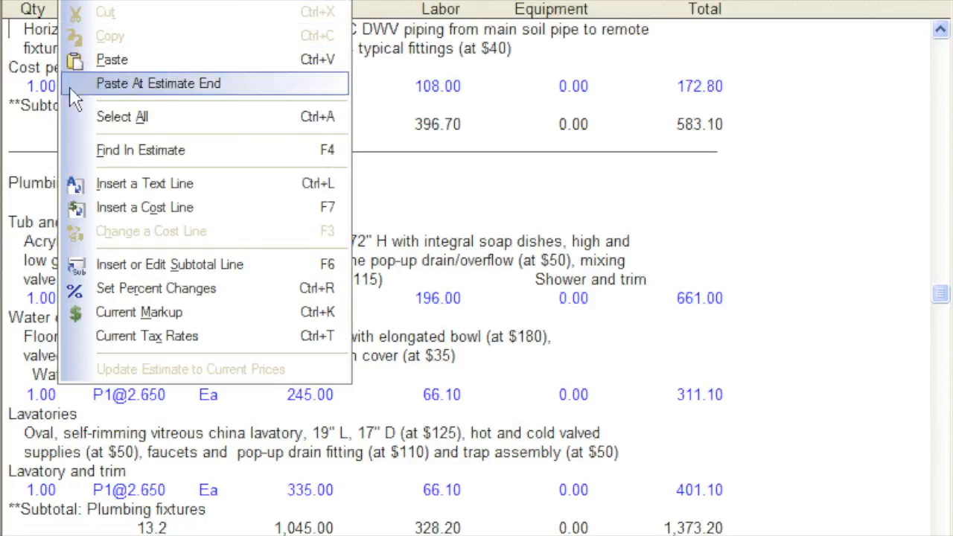
click(66, 149)
text(roofing)
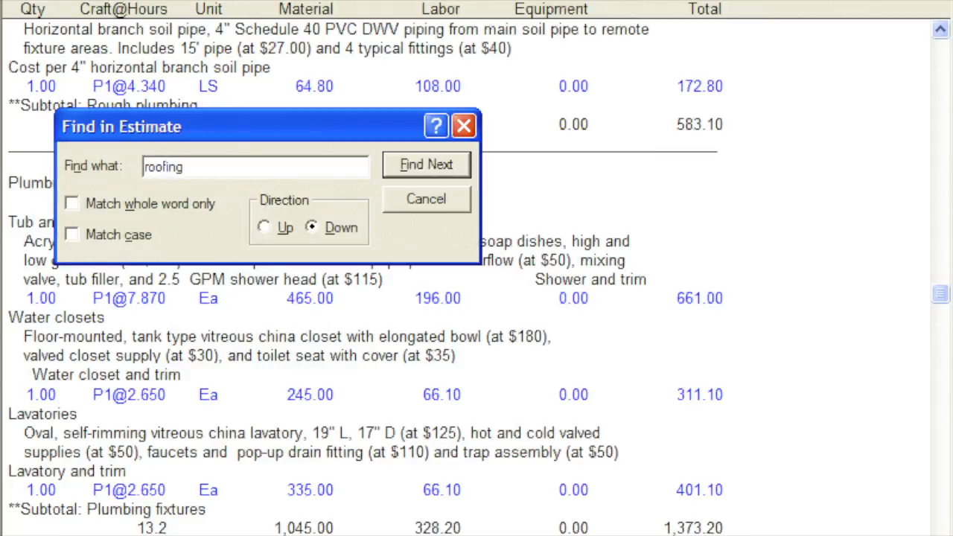
click(264, 228)
click(398, 166)
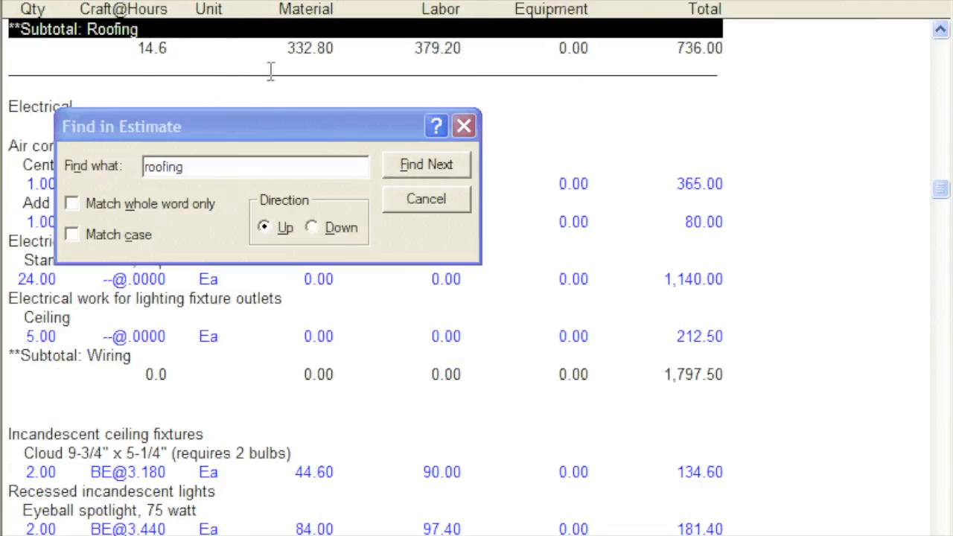
- End the estimate search and open the costbook Improvement.cbk
click(464, 128)
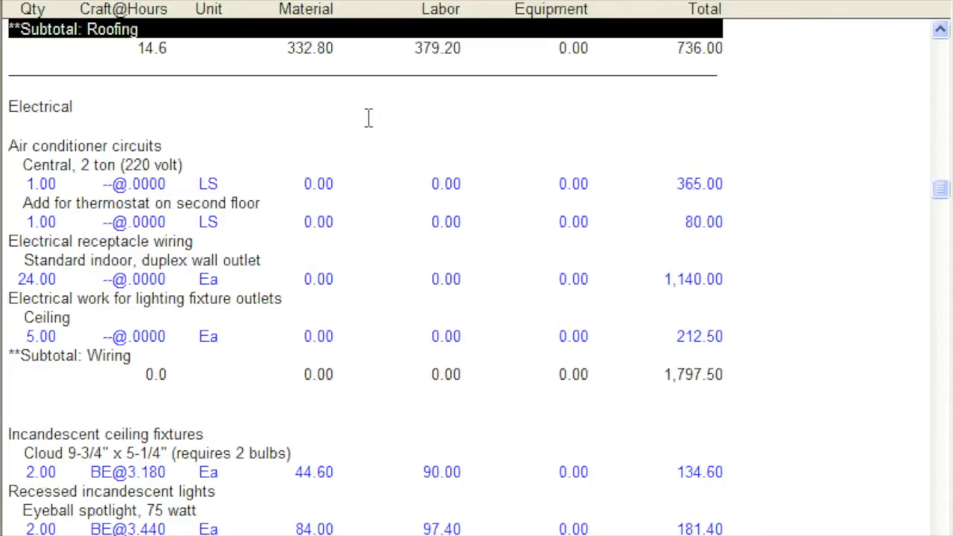
click(39, 0)
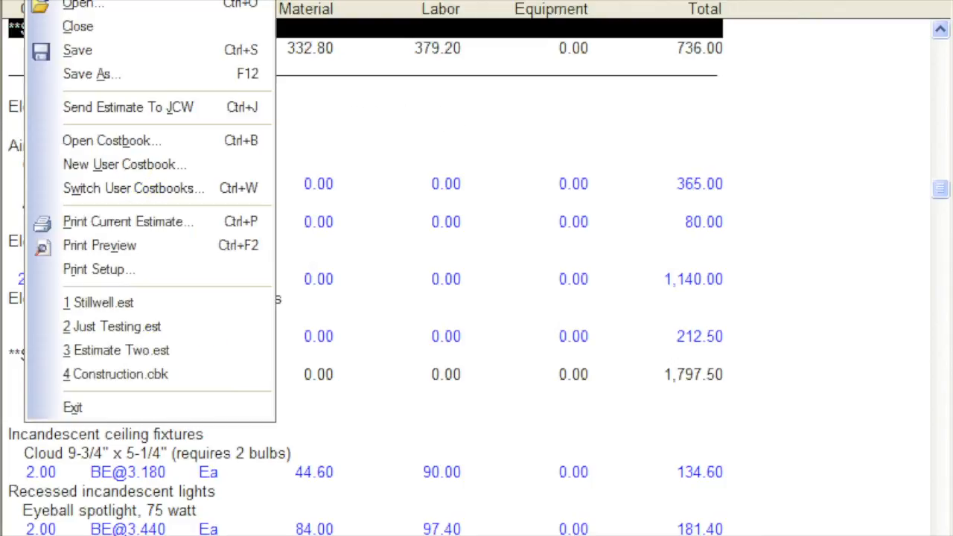
click(51, 143)
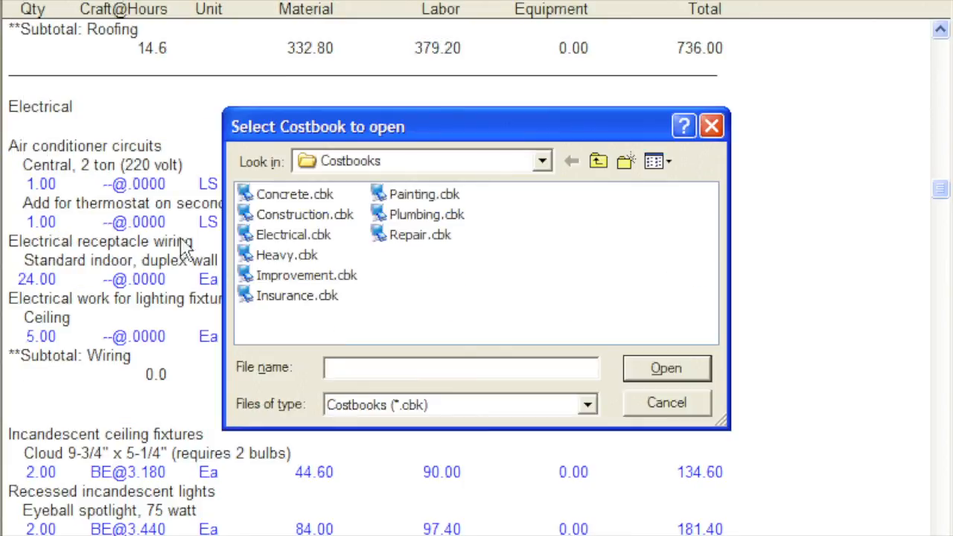
click(245, 277)
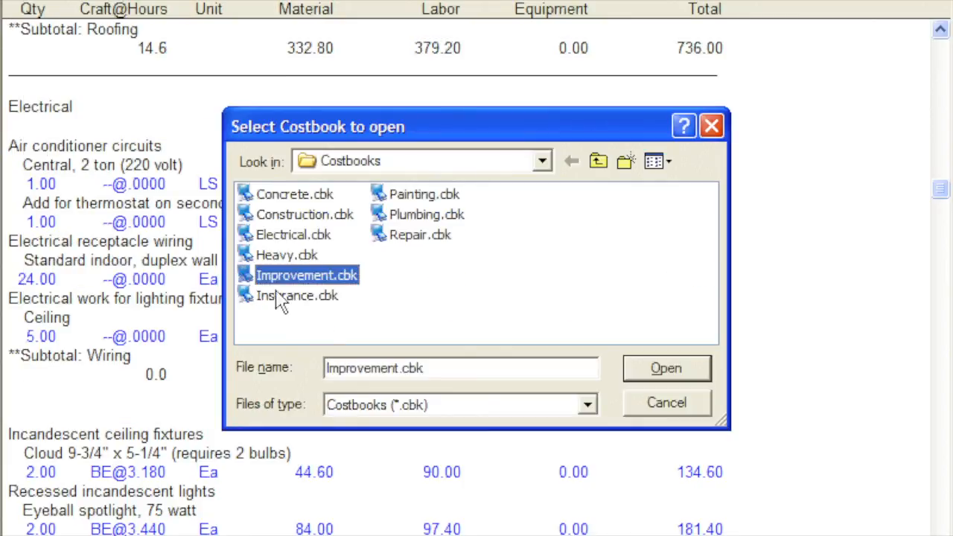
click(643, 374)
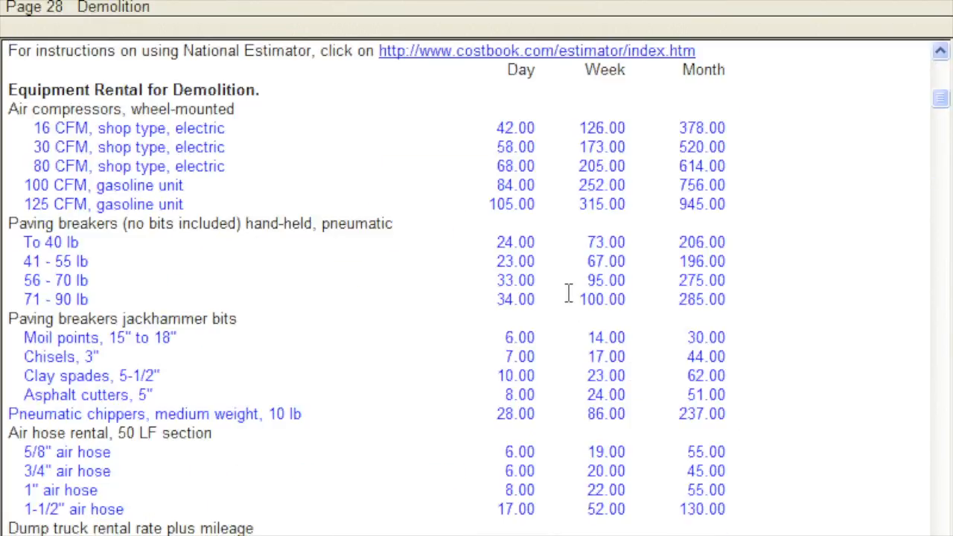
- Search the costbook for the exact phrase "starter strip", display Shingle starter strip on page 131, and show it in split windows with Stillwell.est
click(402, 4)
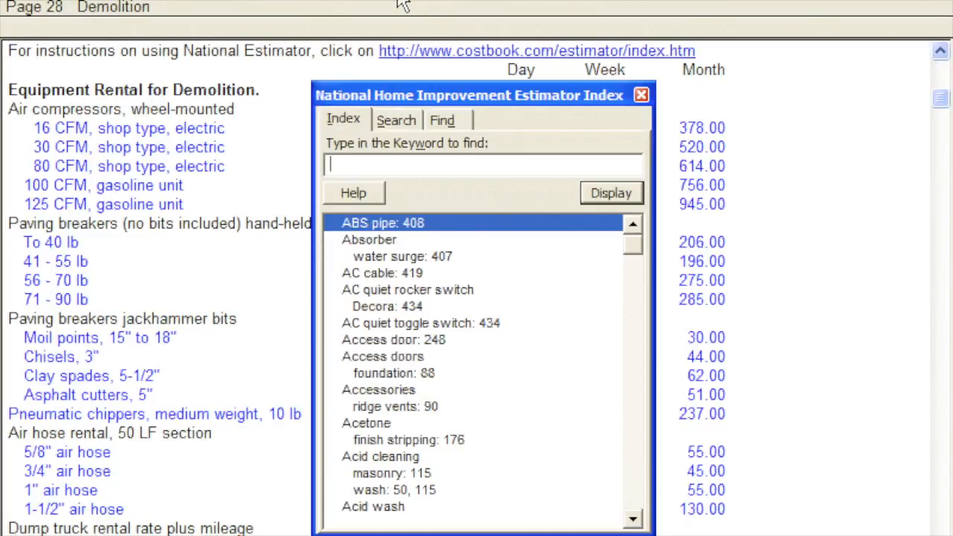
click(396, 121)
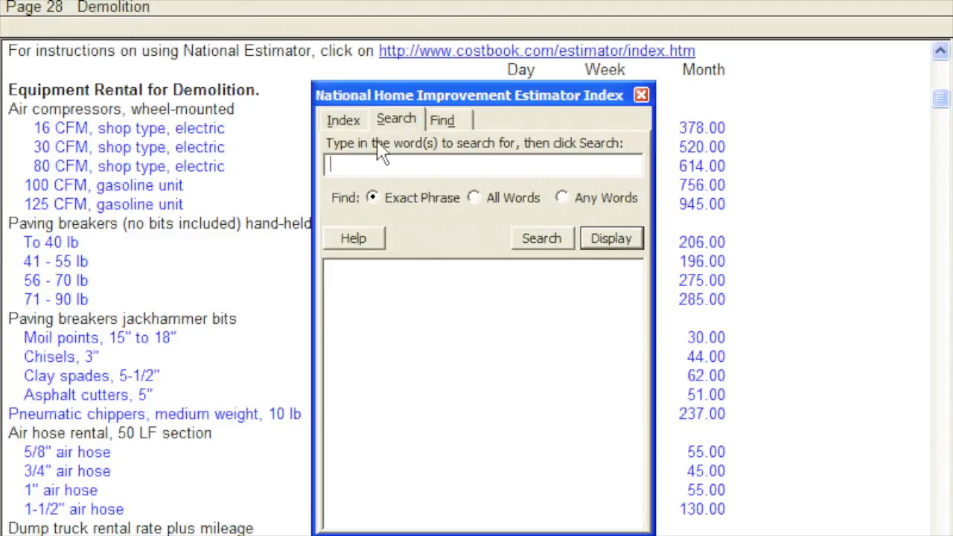
text(starter strip)
click(520, 240)
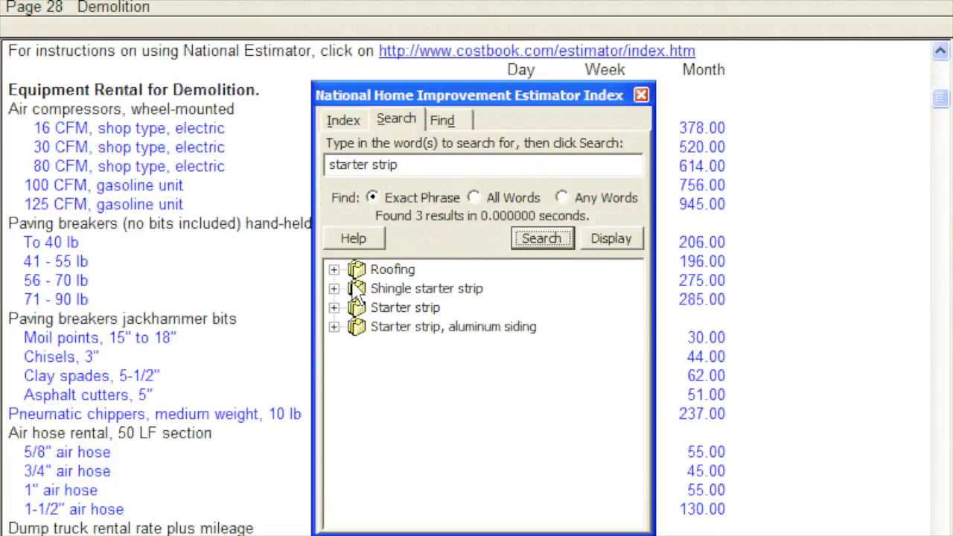
click(334, 289)
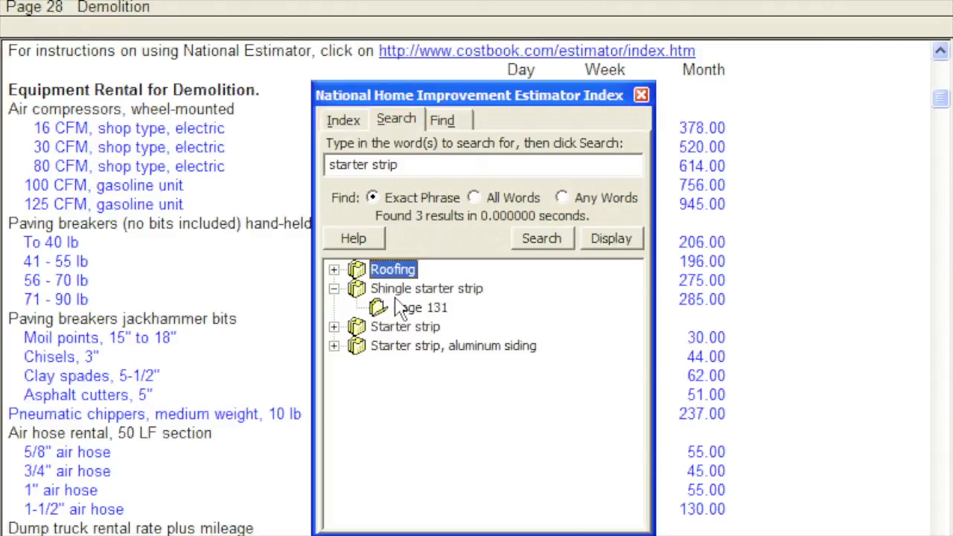
click(420, 312)
double_click(419, 312)
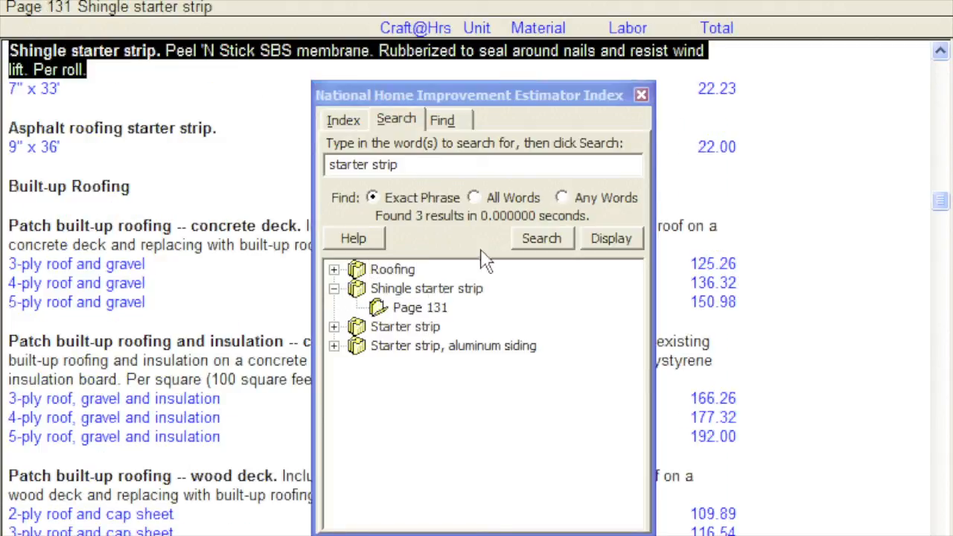
click(640, 96)
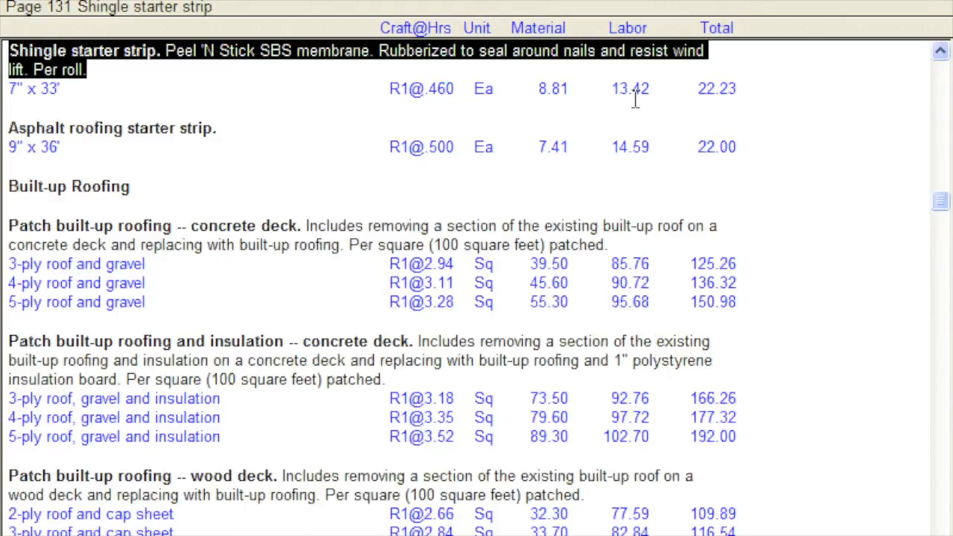
click(370, 6)
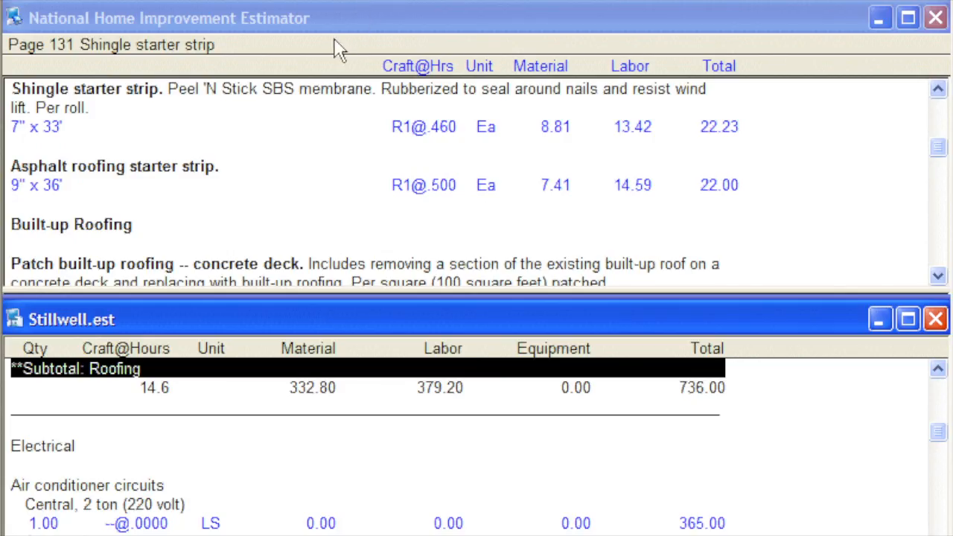
- Copy the 7" x 33' Shingle starter strip cost onto the blank line below the Roofing heading in Stillwell.est, with a quantity of 1
click(78, 134)
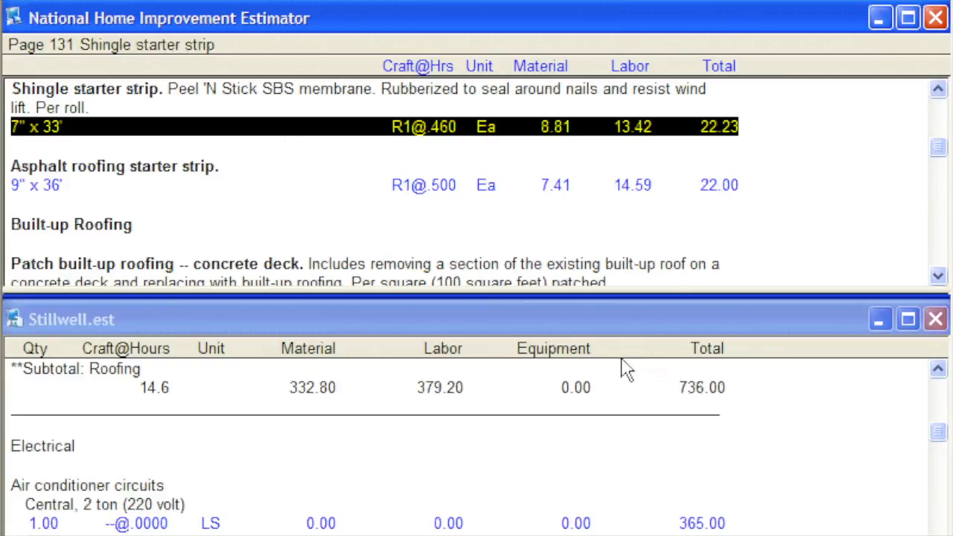
drag(939, 378, 938, 378)
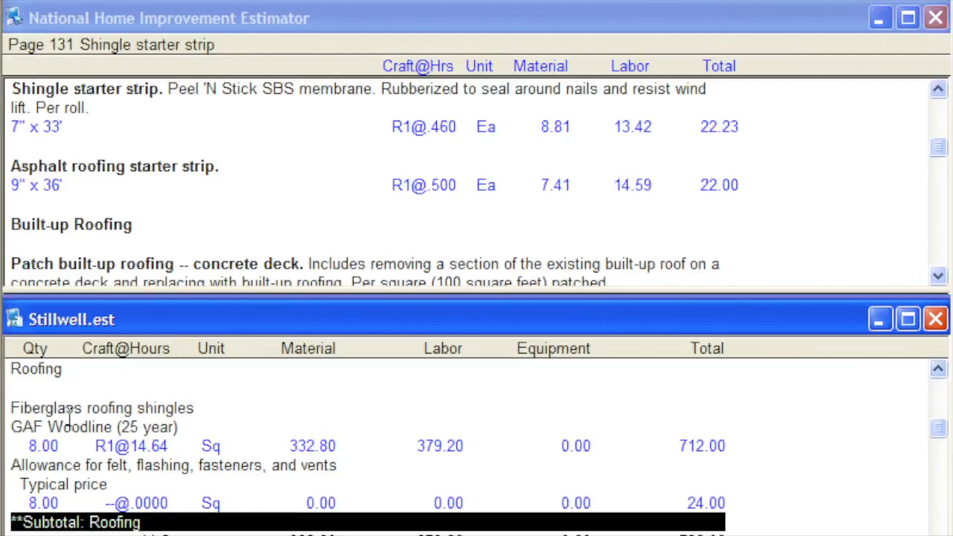
click(17, 388)
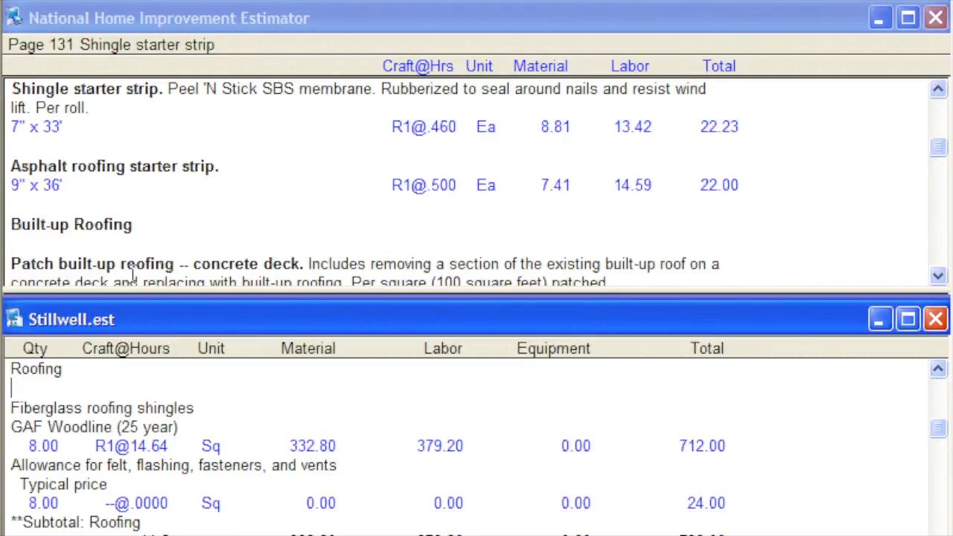
click(246, 5)
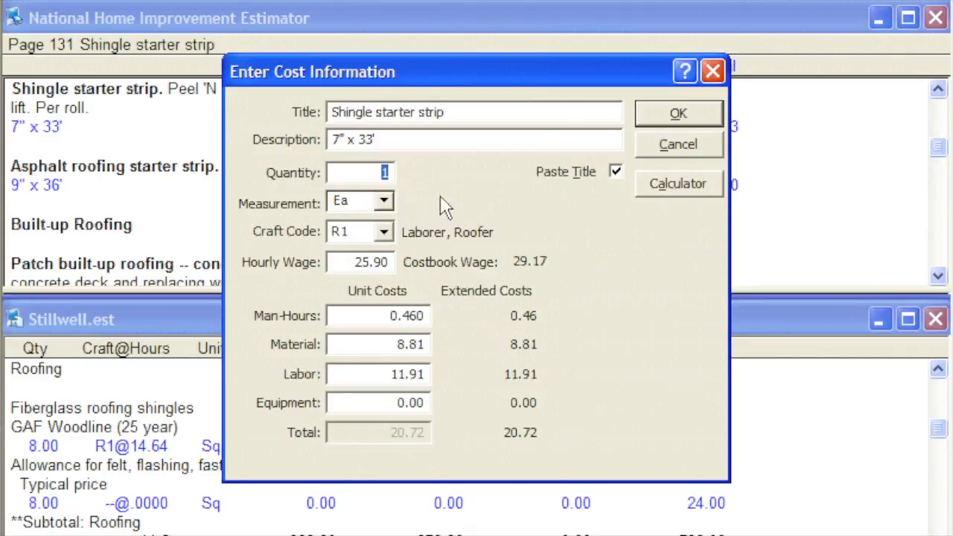
click(648, 119)
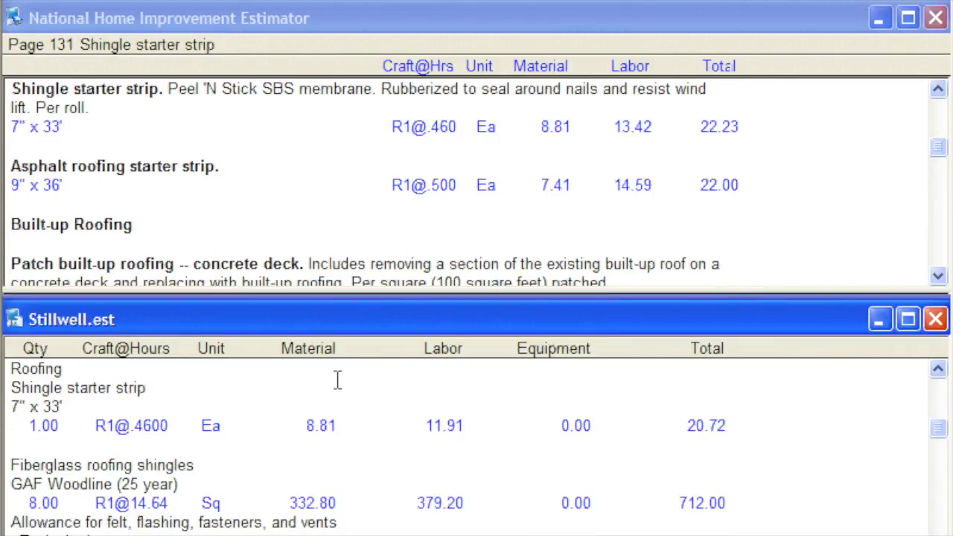
- Delete the inserted Shingle starter strip cost from the Roofing section of Stillwell.est
click(240, 427)
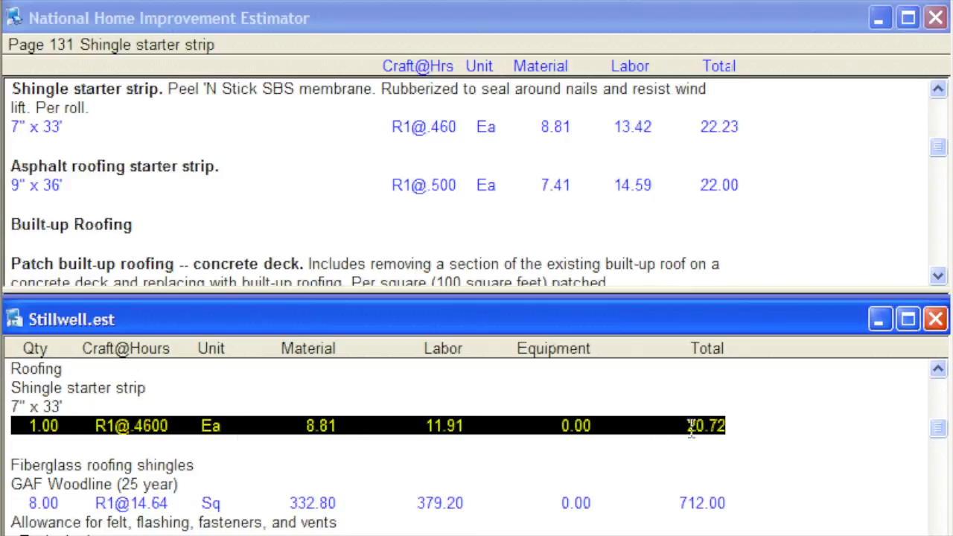
click(742, 426)
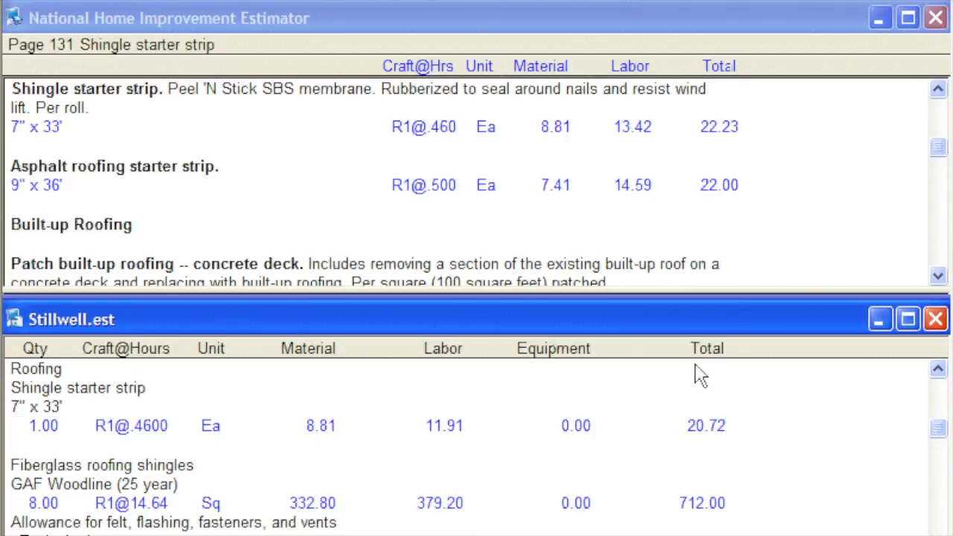
key(Delete)
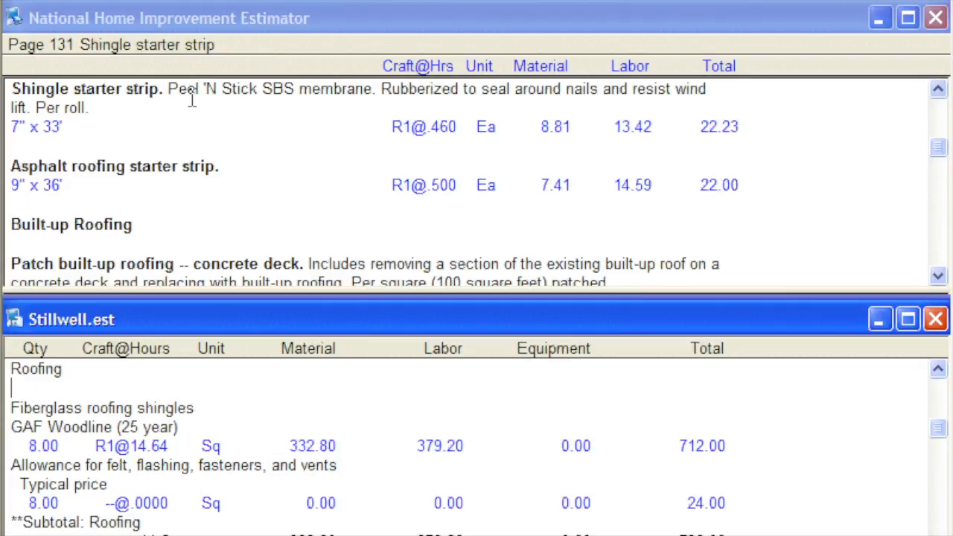
- Paste the costbook's 7" x 33' Shingle starter strip below the Roofing heading in Stillwell.est and set its quantity to 1.5
click(88, 137)
click(88, 138)
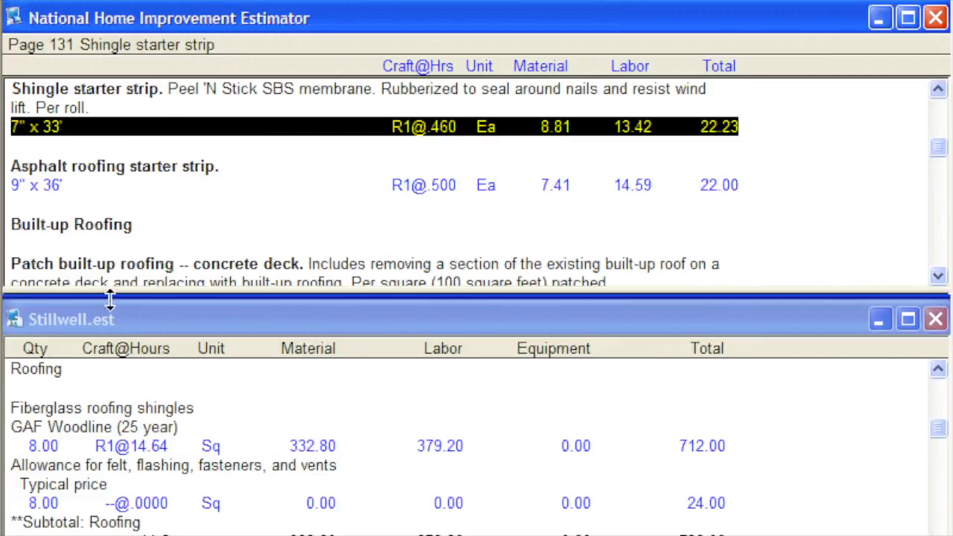
click(21, 389)
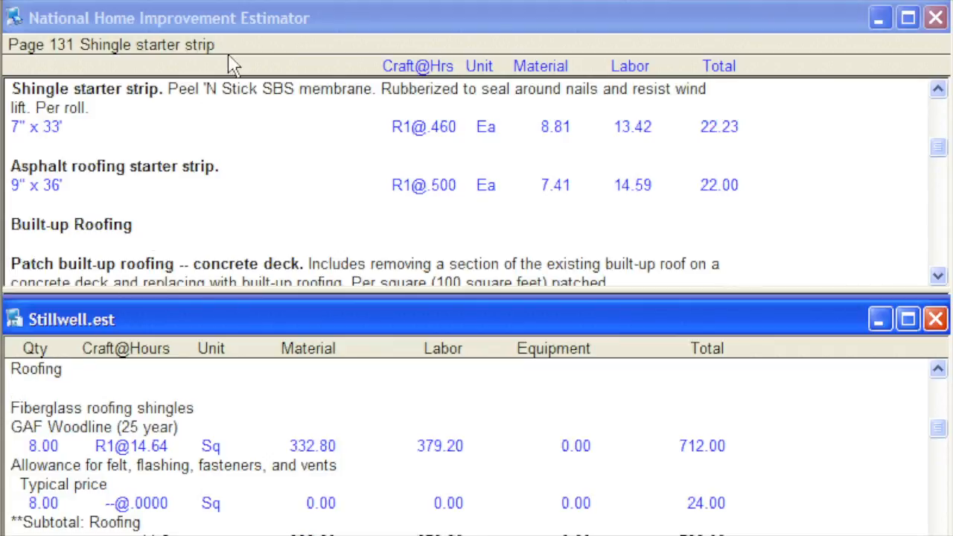
click(238, 4)
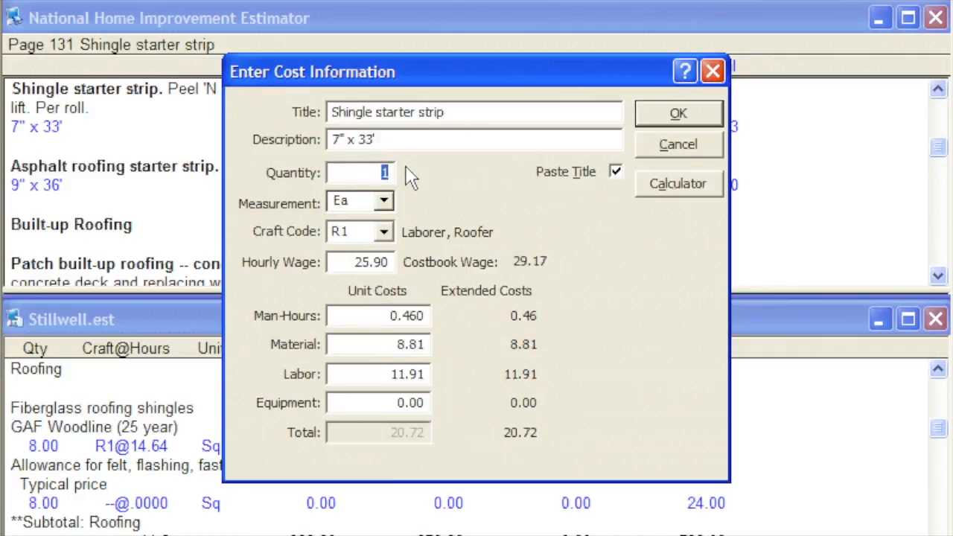
text(1)
key(Tab)
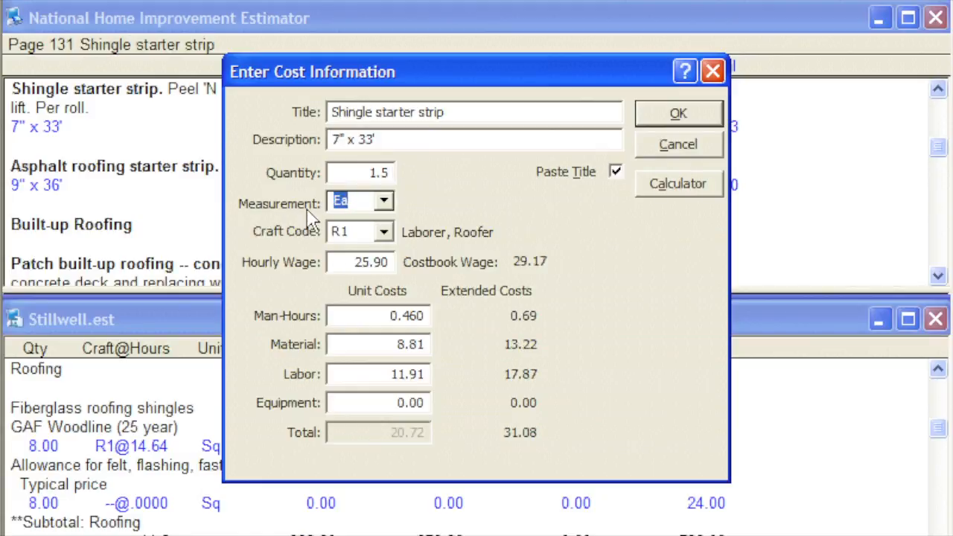
- Review the cost entry's measurement, craft code, wage, unit cost, title and description fields, and accept the entry with its title
key(Tab)
key(Tab)
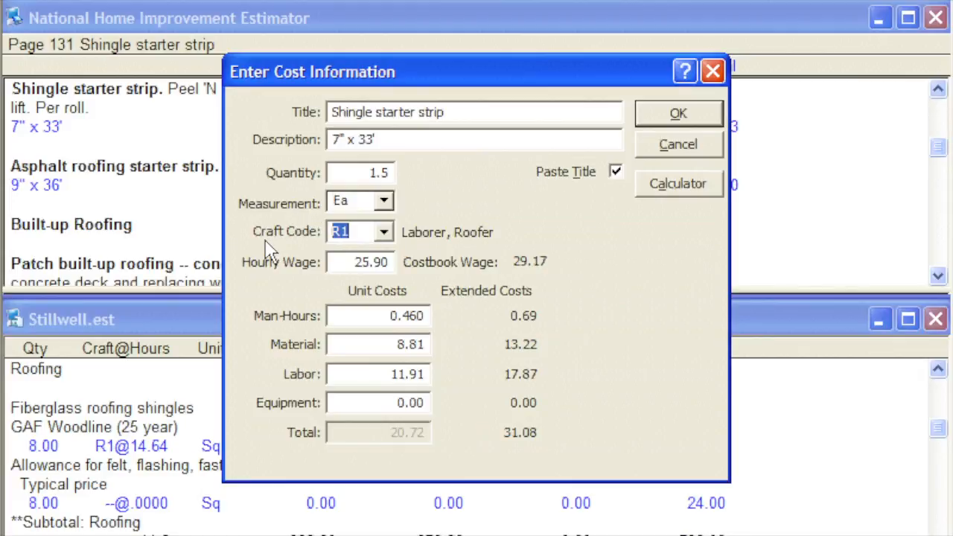
key(Tab)
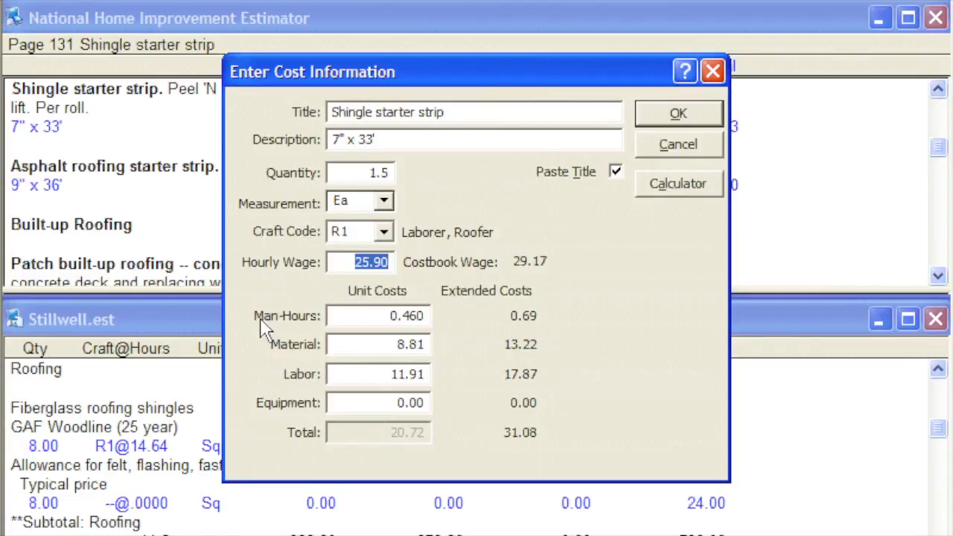
key(Tab)
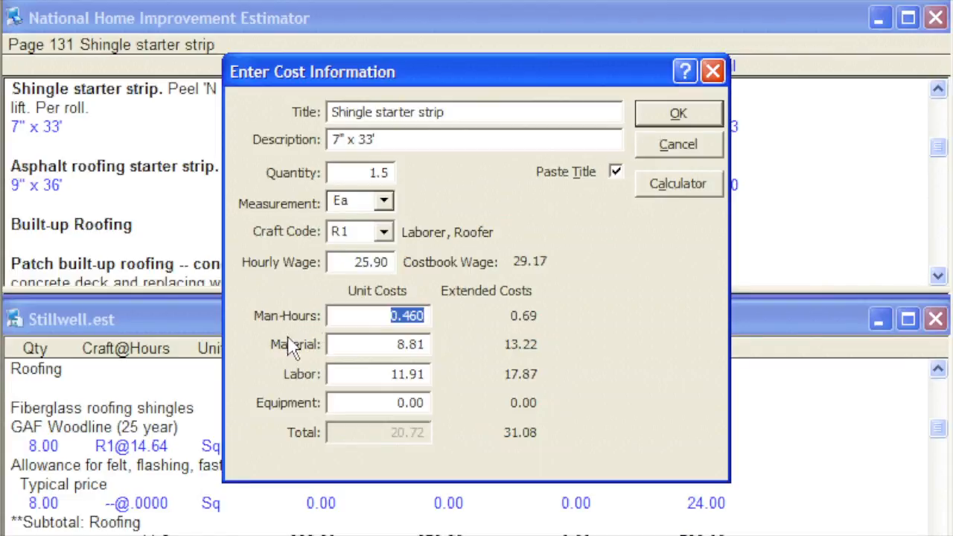
key(Tab)
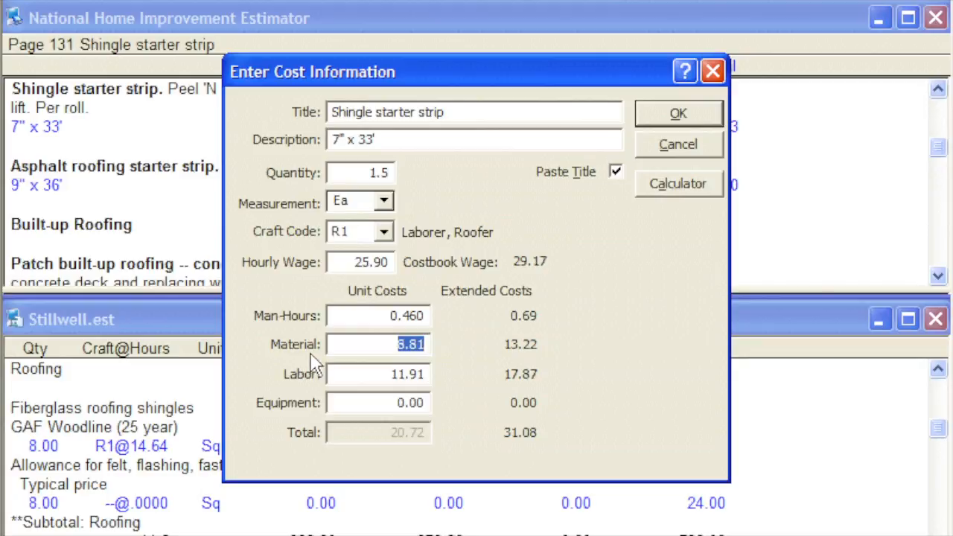
key(Tab)
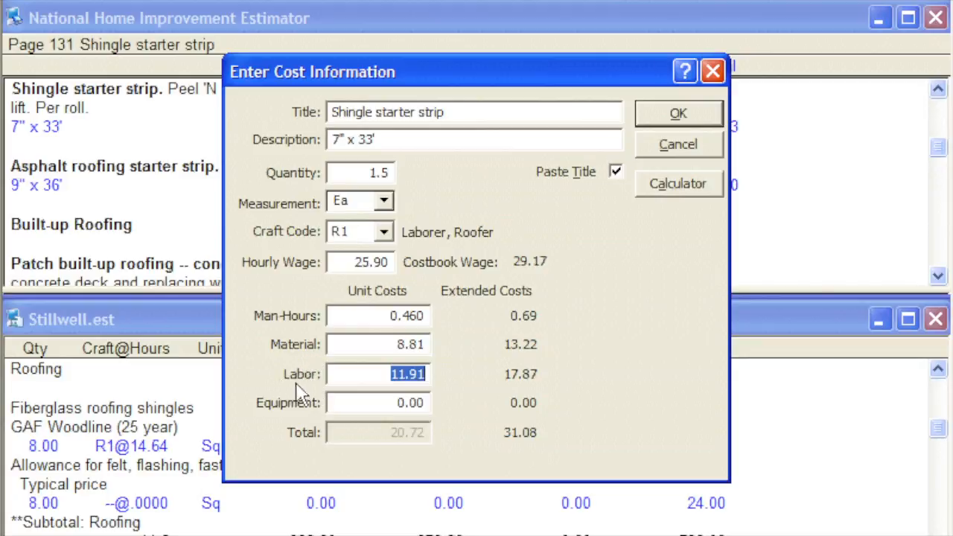
key(Tab)
key(Tab)
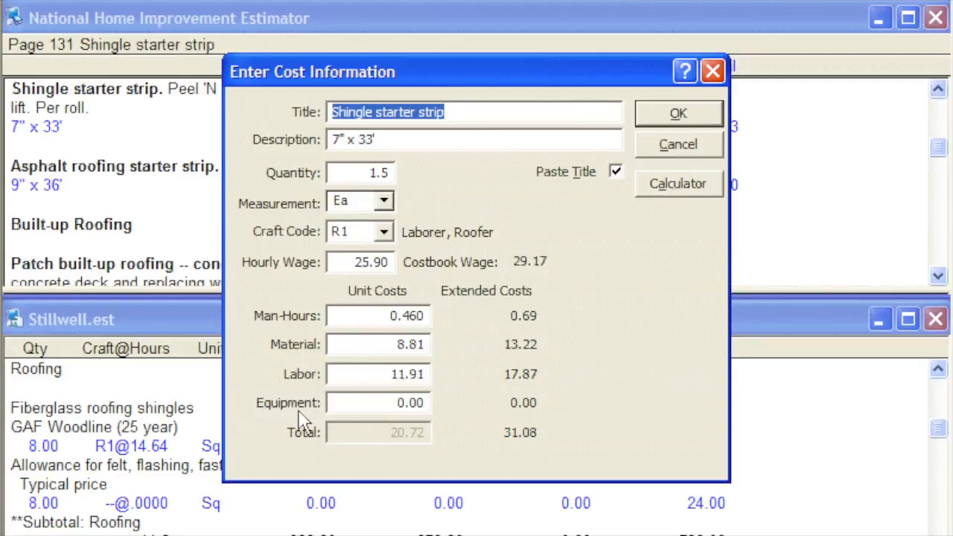
key(Tab)
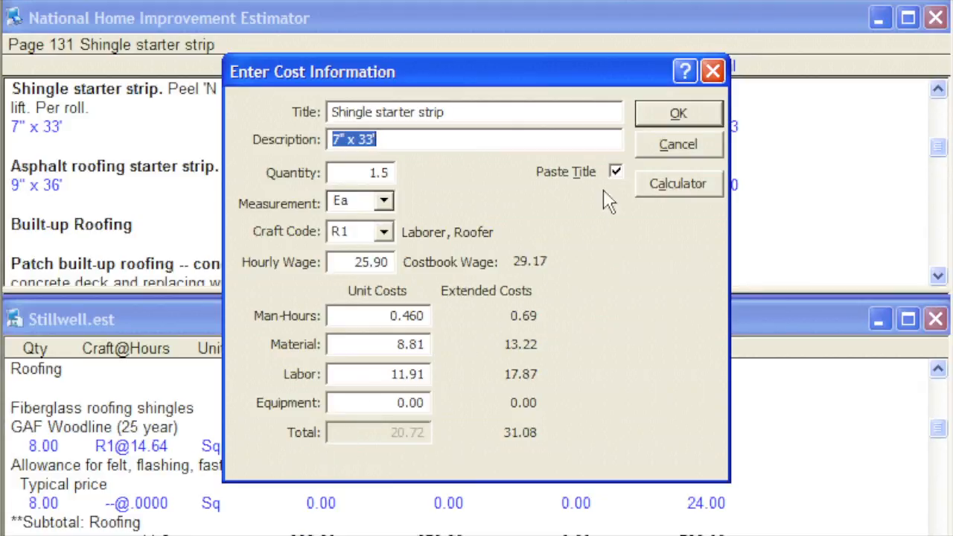
click(656, 119)
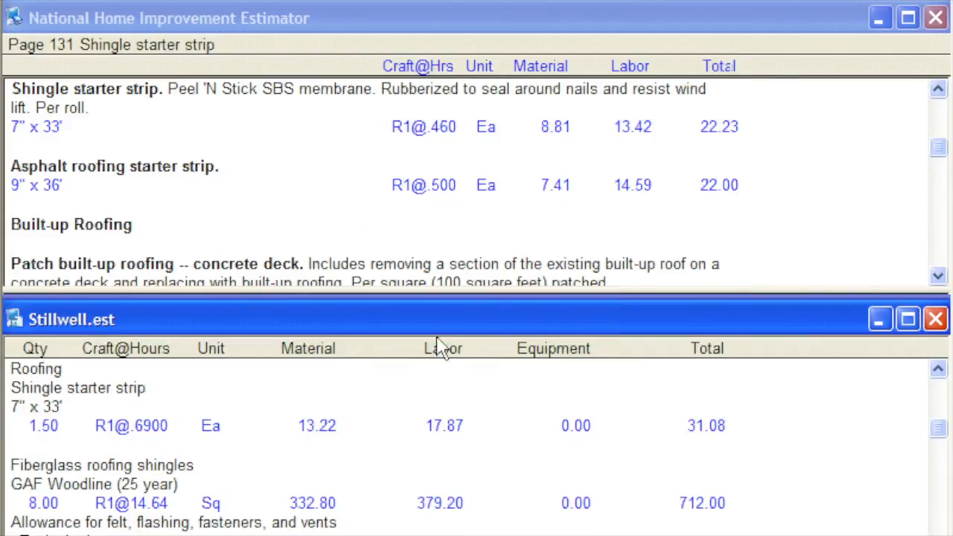
- Check the inserted starter strip line and the Roofing section in the full-size Stillwell.est, and bring up the list of open windows
click(350, 428)
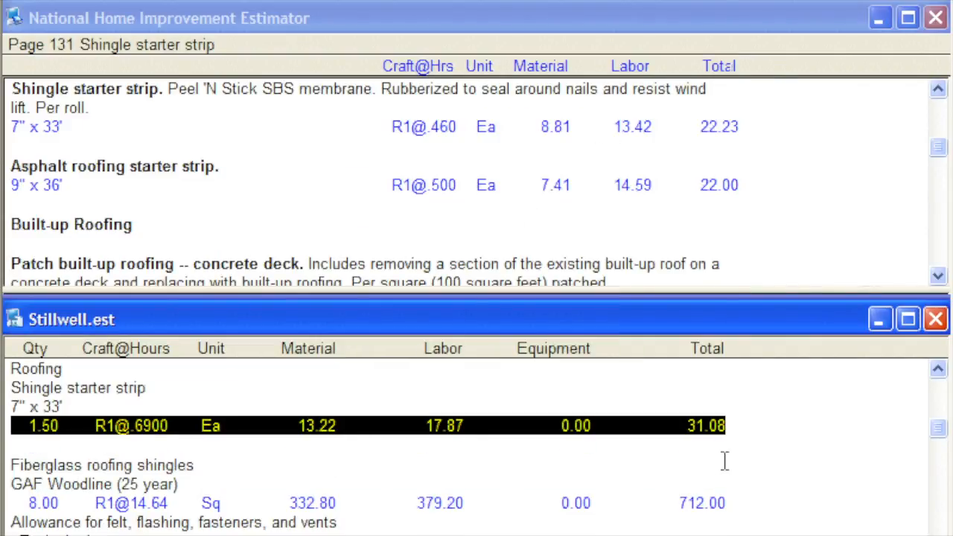
click(750, 425)
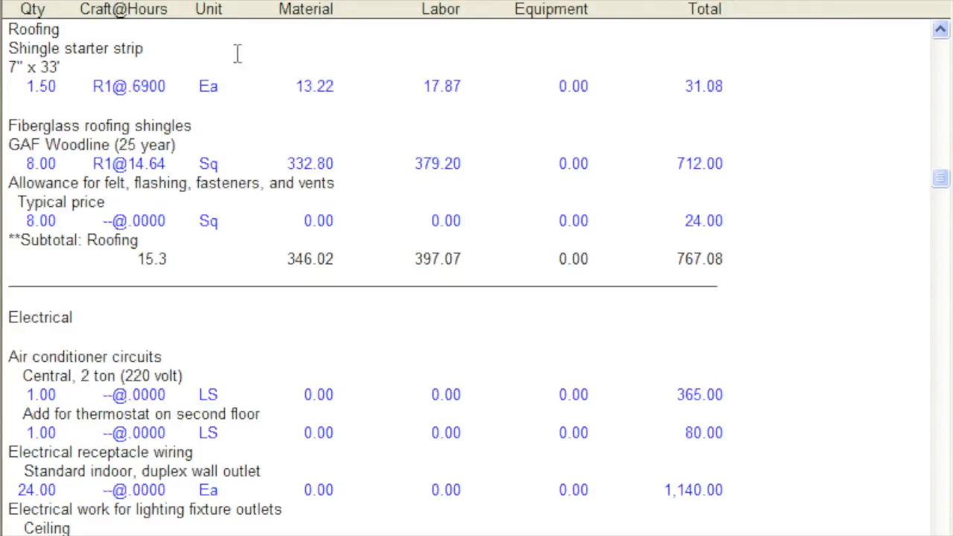
click(214, 0)
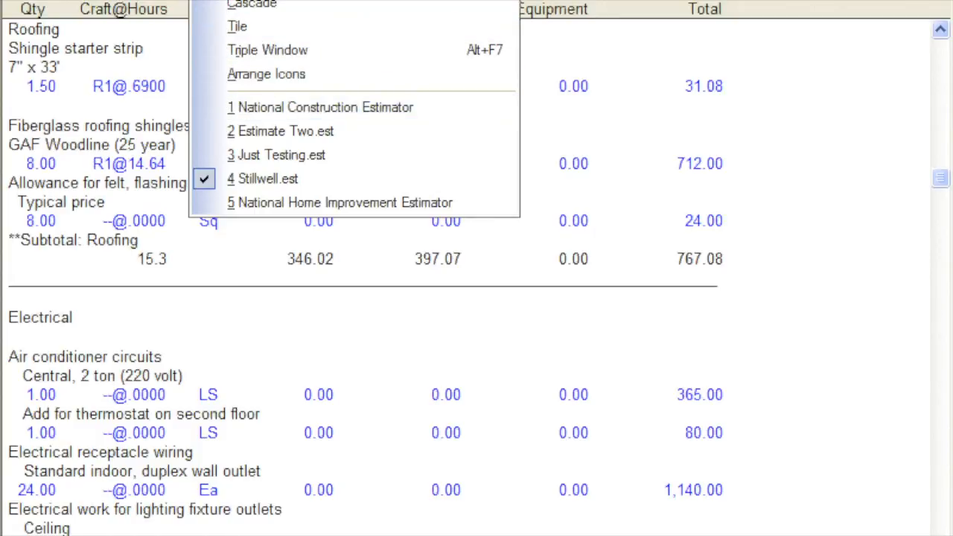
- Minimise the National Home Improvement Estimator costbook and tile Estimate Two.est above Stillwell.est
key(Escape)
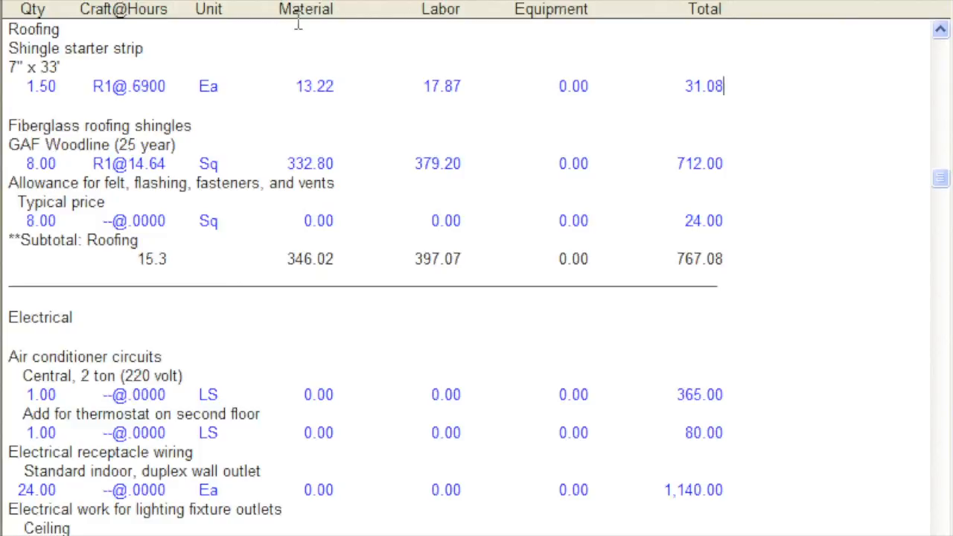
click(370, 2)
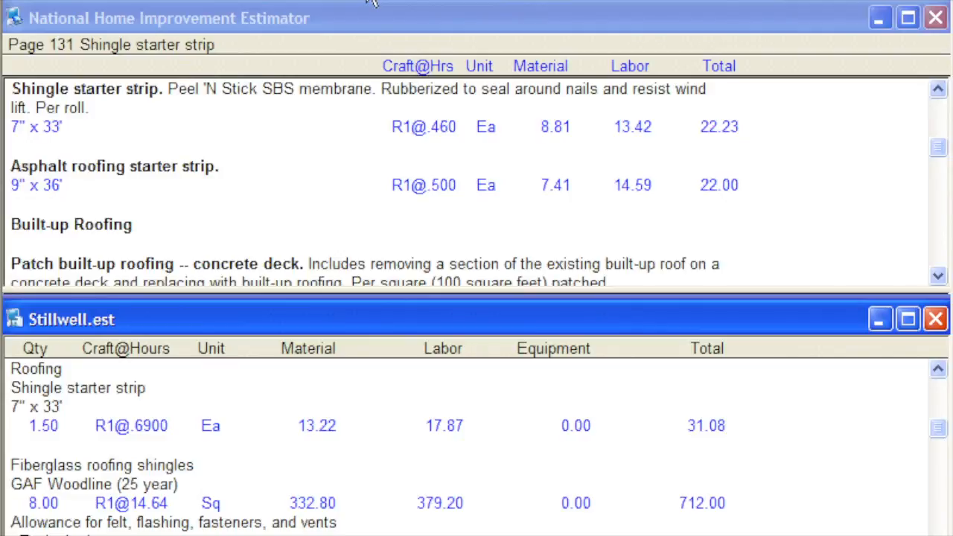
click(877, 17)
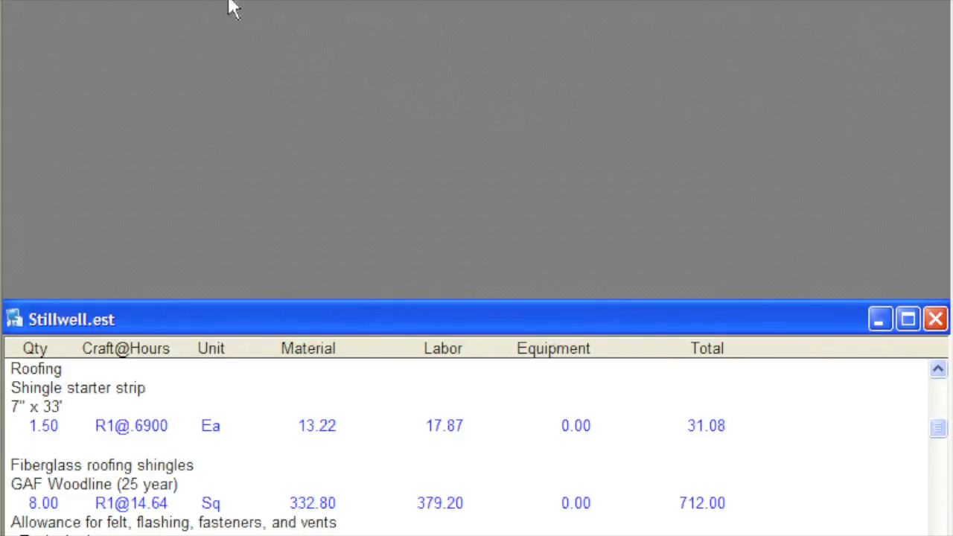
click(186, 1)
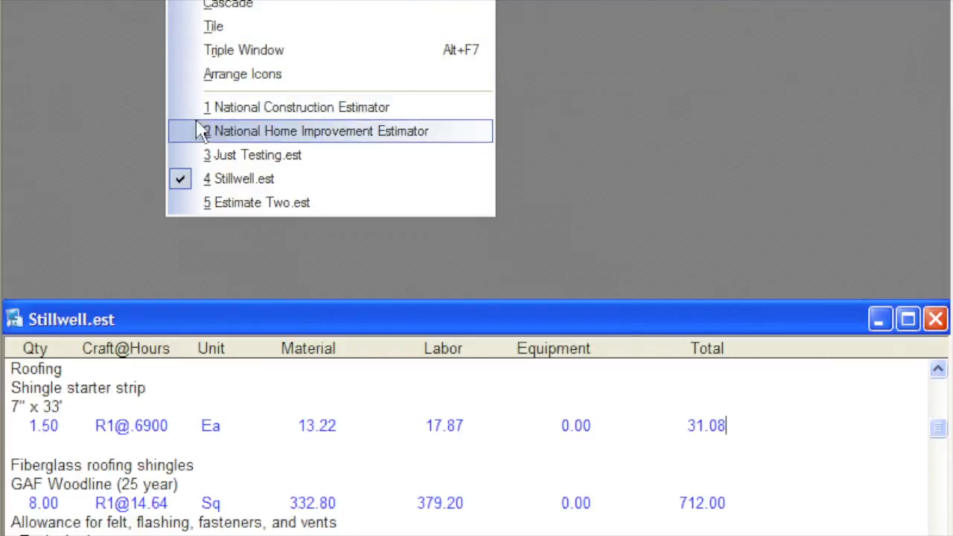
click(203, 203)
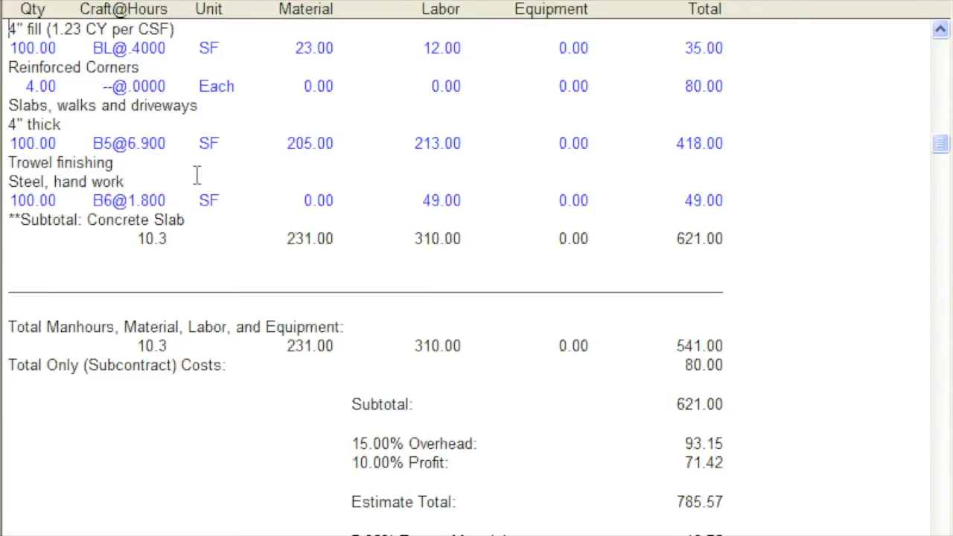
click(216, 1)
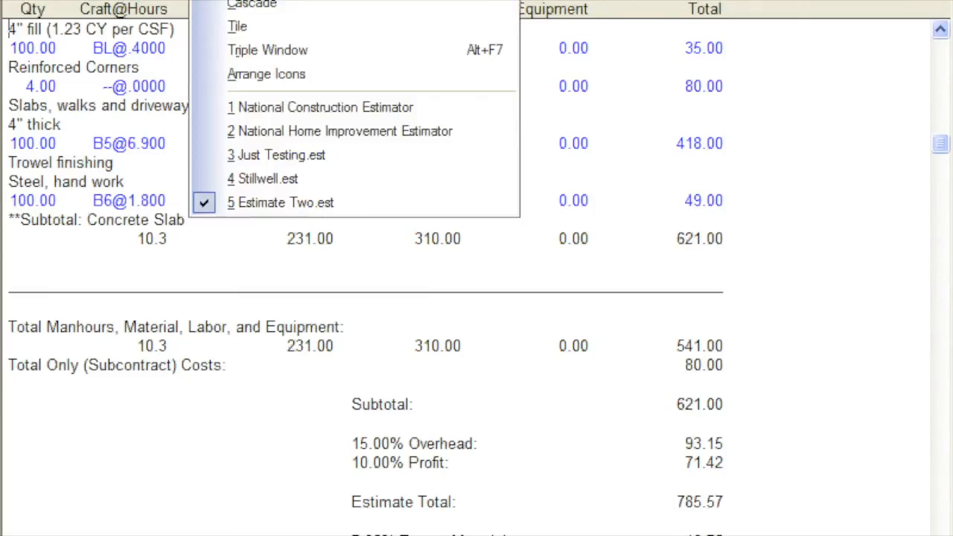
click(208, 27)
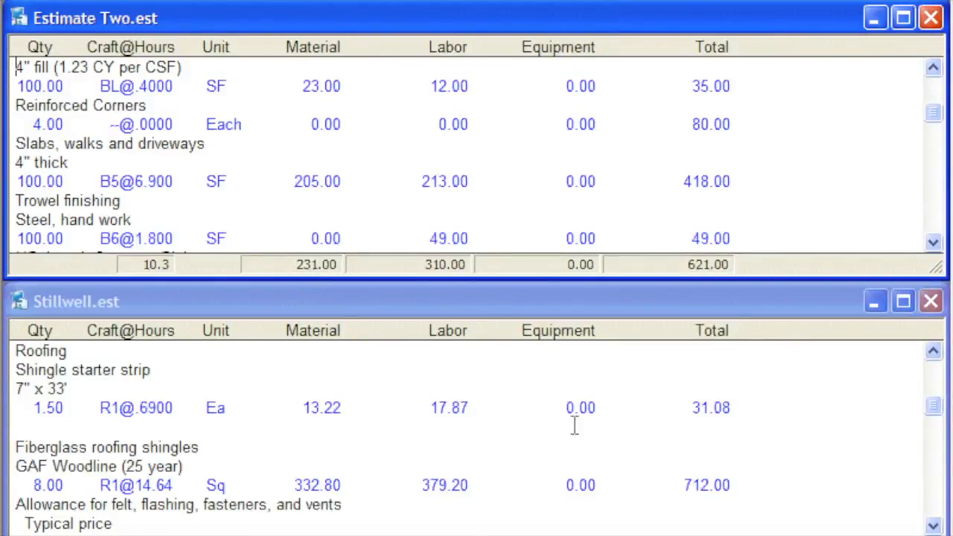
- Copy the whole Rough Carpentry section of Stillwell.est, from the line above its heading through the Rough framing, insulation, drywall subtotal
click(932, 351)
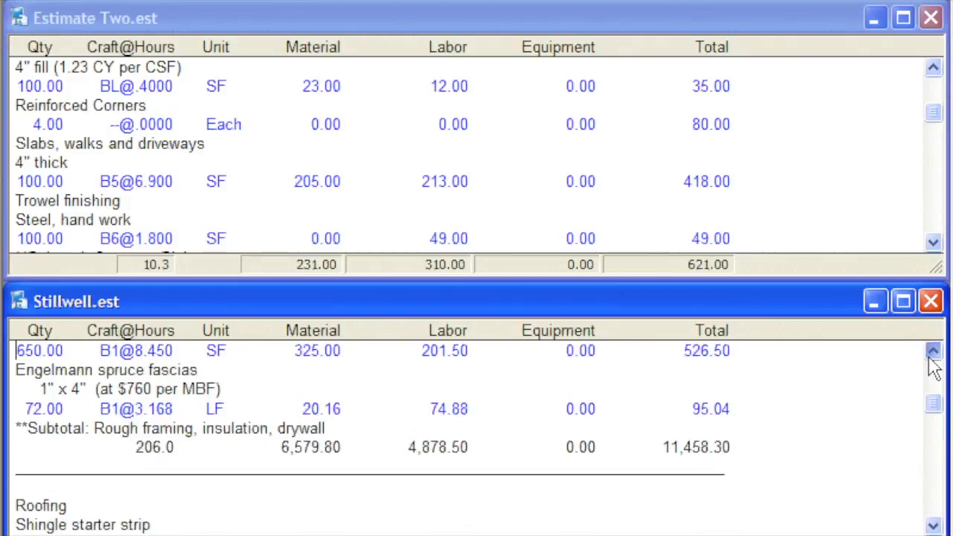
click(930, 357)
click(930, 357)
click(930, 358)
click(931, 357)
click(930, 358)
click(931, 357)
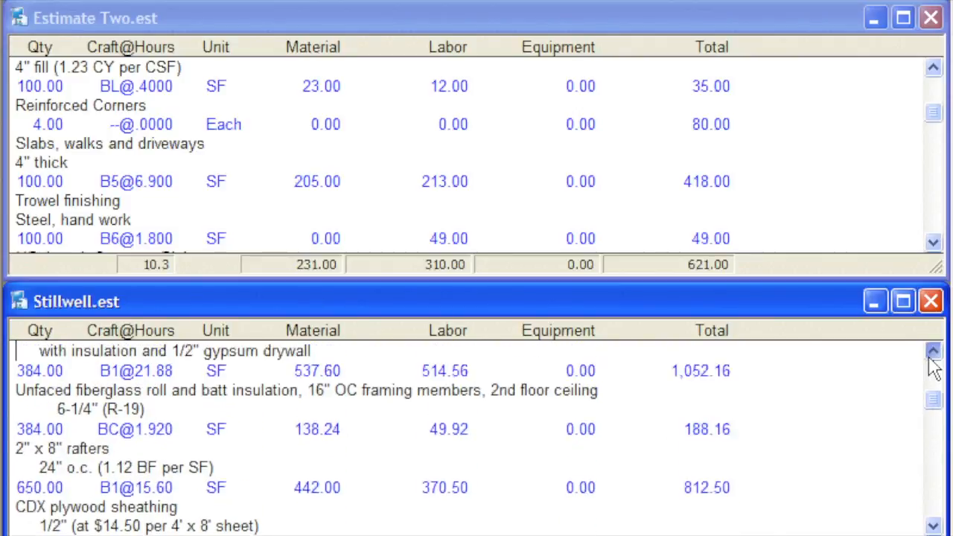
click(931, 358)
click(931, 358)
click(930, 357)
click(931, 357)
click(930, 358)
click(930, 357)
click(930, 357)
click(931, 358)
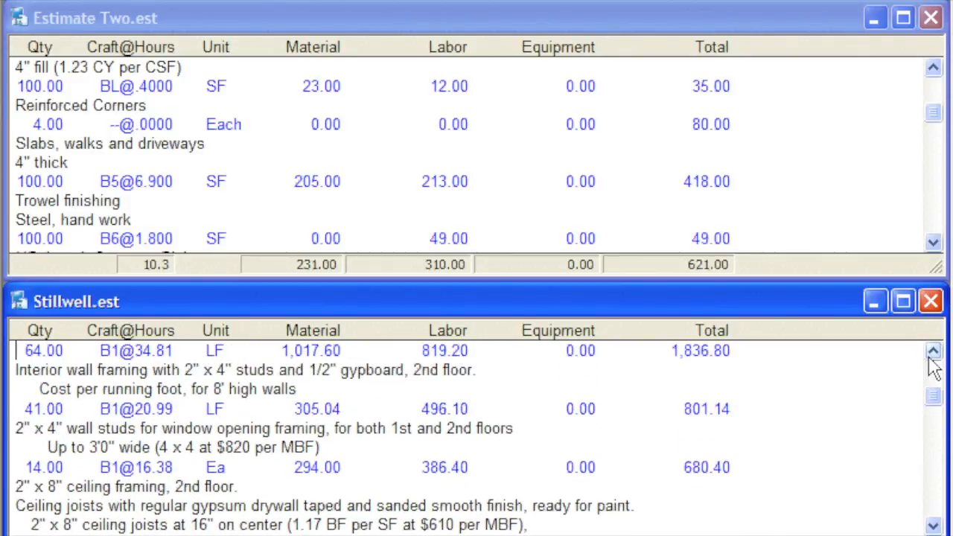
click(931, 358)
click(930, 358)
click(931, 358)
click(930, 358)
click(930, 357)
click(931, 357)
click(931, 358)
click(930, 357)
click(930, 358)
click(930, 357)
click(930, 358)
click(930, 357)
click(931, 357)
click(931, 357)
click(930, 358)
click(931, 357)
click(930, 357)
click(930, 358)
click(931, 356)
click(931, 356)
click(931, 356)
click(931, 356)
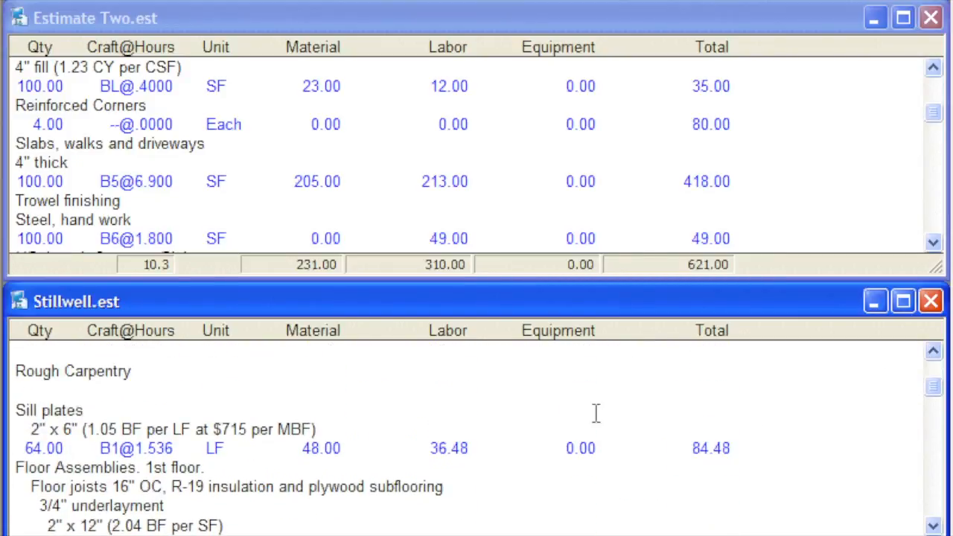
click(25, 350)
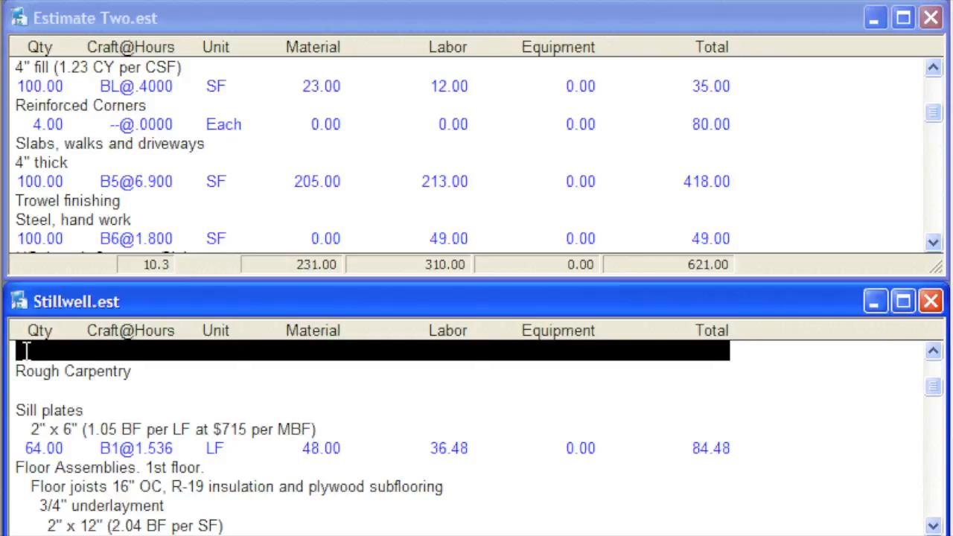
key(shift+Down)
key(shift+Down)
key(shift+Down)
key(shift+Down)
key(shift+Down)
key(shift+Down)
key(shift+Down)
key(shift+Down)
key(shift+Down)
key(shift+Down)
key(shift+Down)
key(shift+Down)
key(shift+Down)
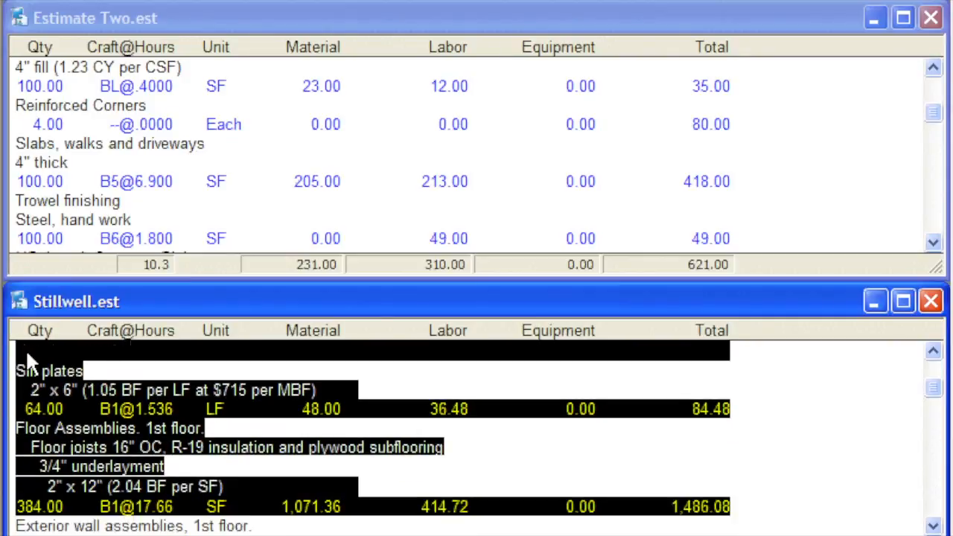
key(shift+Down)
key(shift+Down)
key(shift+Down)
key(shift+Down)
key(shift+Down)
key(shift+Down)
key(shift+Down)
key(shift+Down)
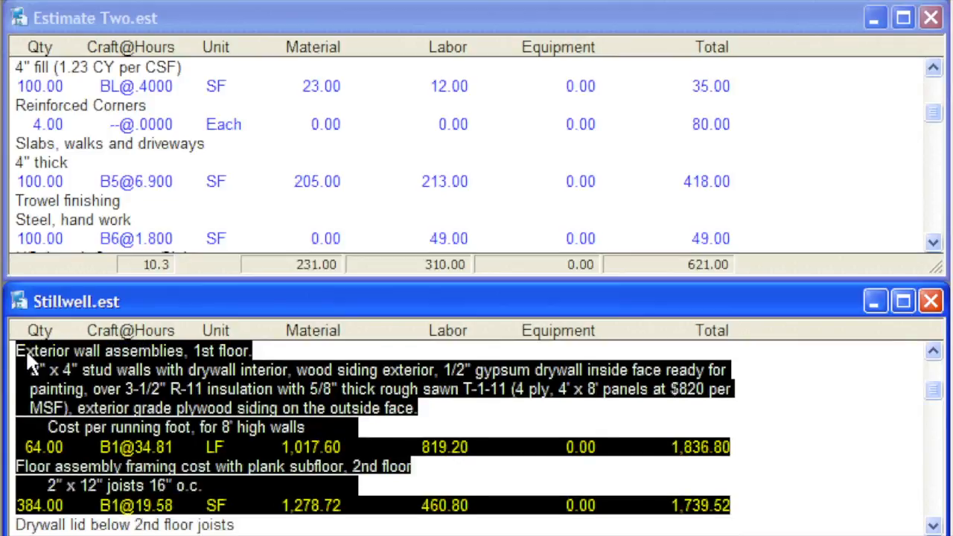
key(shift+Down)
key(shift+Down)
key(shift+Down)
key(shift+Down)
key(shift+Down)
key(shift+Down)
key(shift+Down)
key(shift+Down)
key(shift+Down)
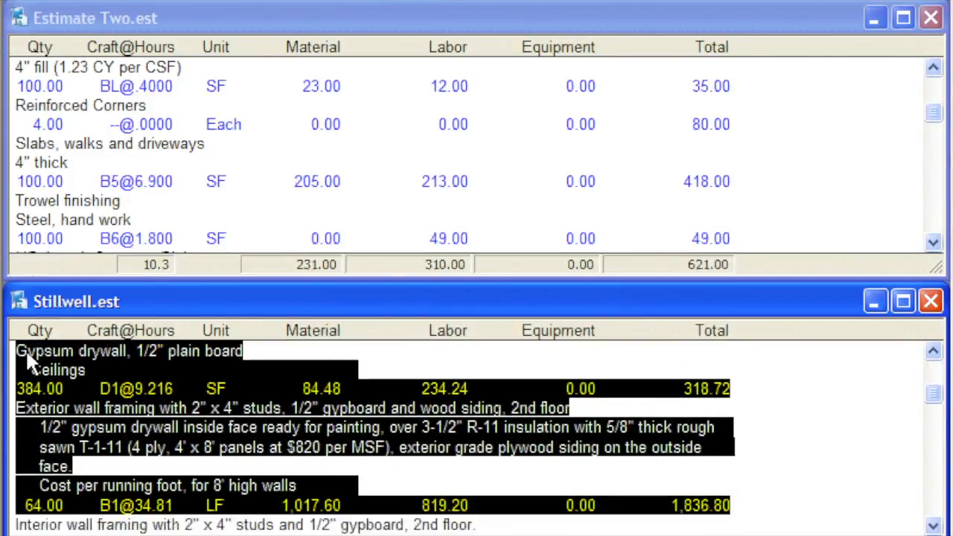
key(shift+Down)
key(shift+Down)
key(shift+Down)
key(shift+Down)
key(shift+Down)
key(shift+Down)
key(shift+Down)
key(shift+Down)
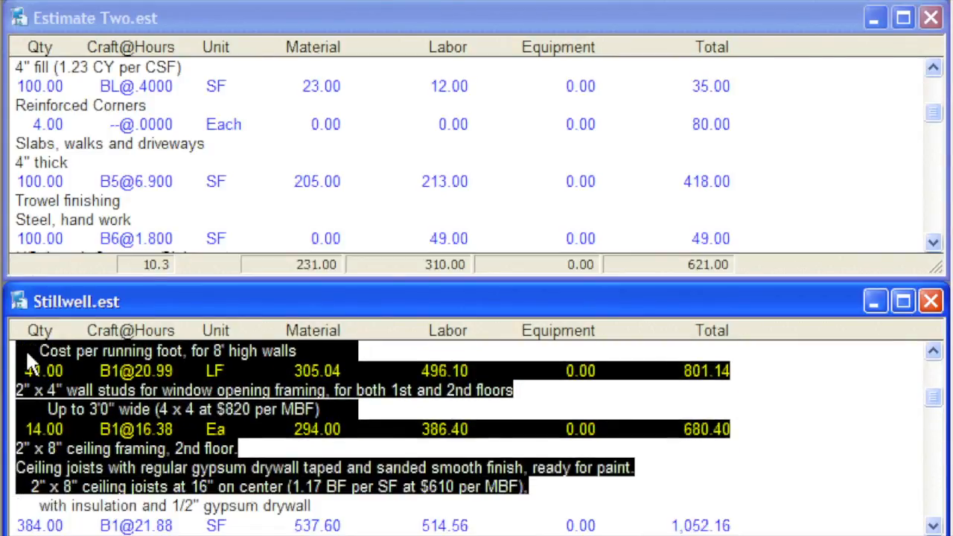
key(shift+Down)
key(shift+Down)
key(shift+Down)
key(shift+Down)
key(shift+Down)
key(shift+Down)
key(shift+Down)
key(shift+Down)
key(shift+Down)
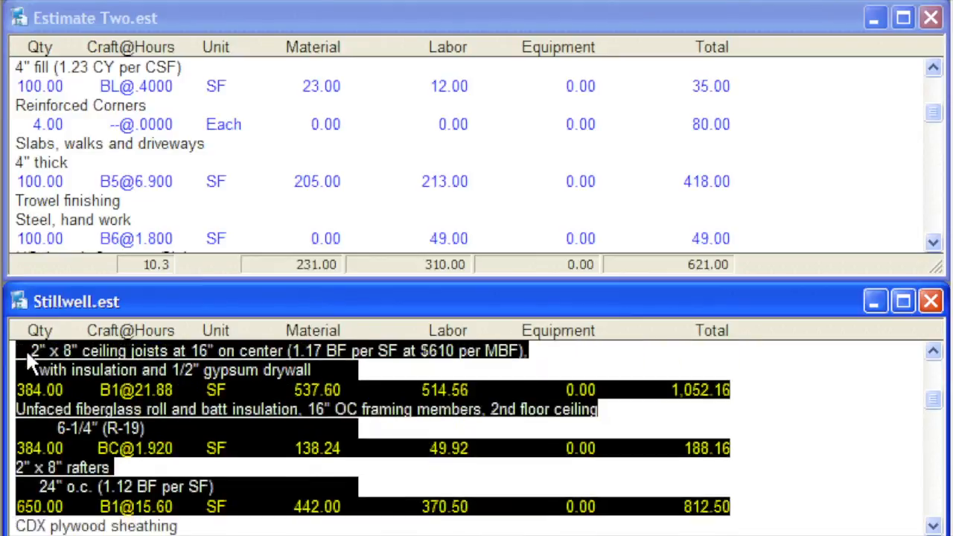
key(shift+Down)
key(shift+Down)
key(shift+Down)
key(shift+Down)
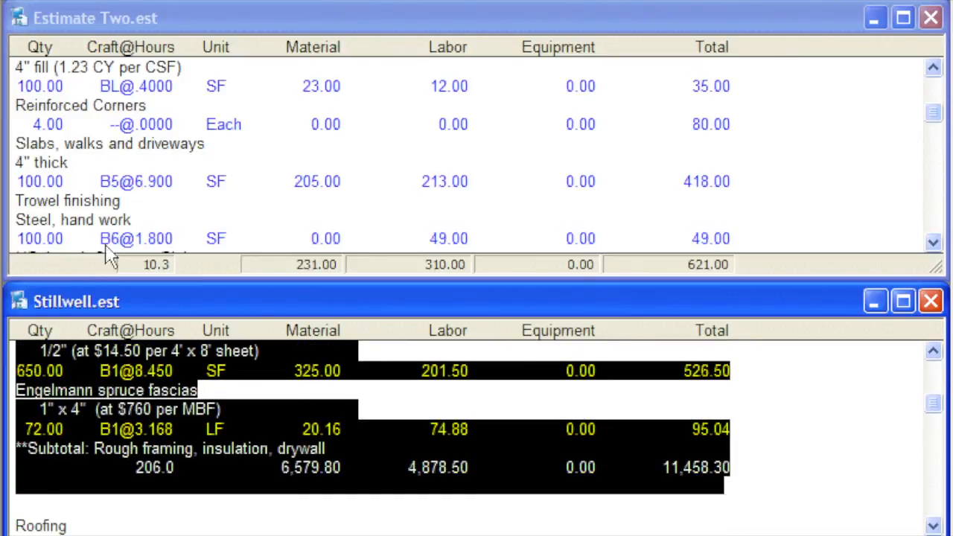
click(211, 3)
- Paste the copied Rough Carpentry section into Estimate Two.est directly below the Concrete Slab subtotal
click(933, 242)
click(933, 242)
click(933, 242)
click(933, 242)
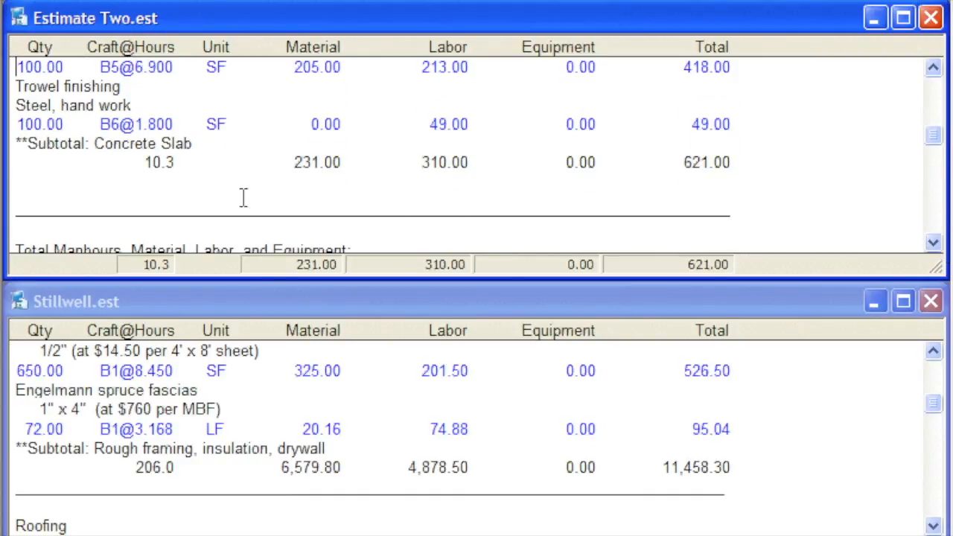
click(19, 188)
key(ctrl+v)
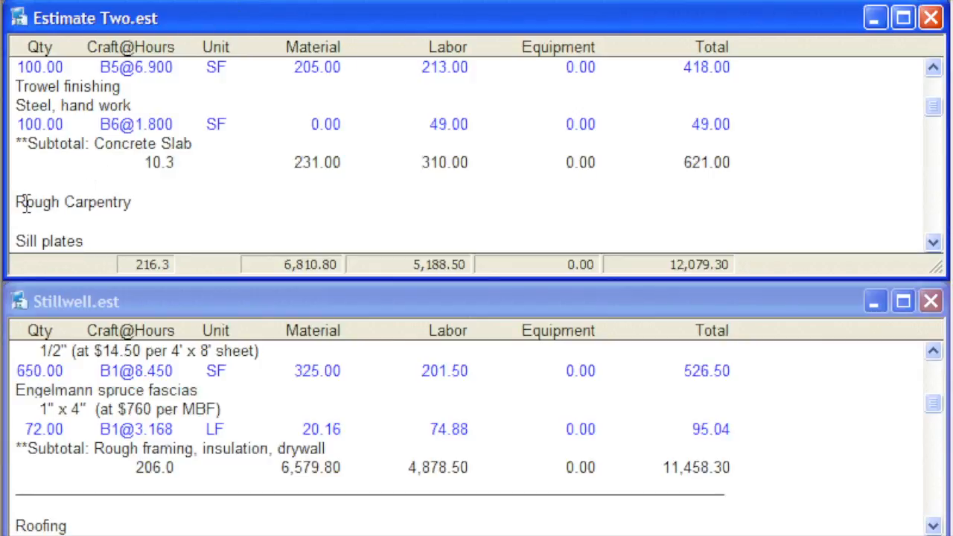
- Review the pasted Rough Carpentry items in Estimate Two.est down to their subtotal and compare them with the Stillwell.est original
scroll(25, 203, down, 2)
scroll(25, 203, down, 1)
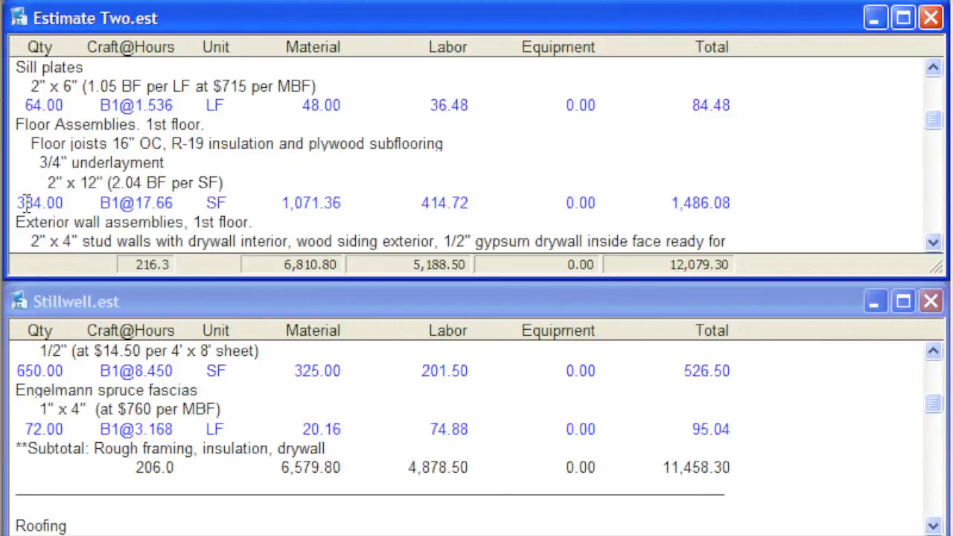
scroll(25, 203, down, 4)
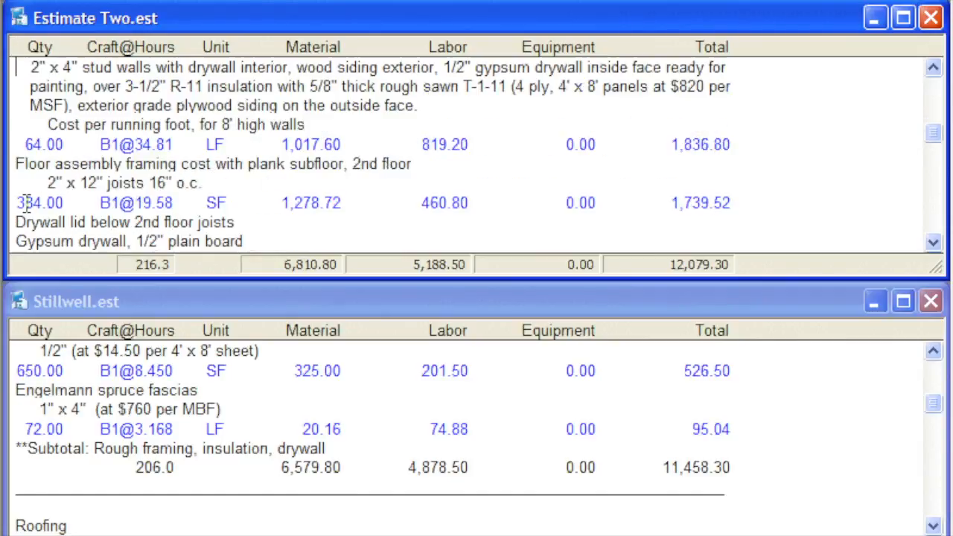
scroll(25, 203, down, 3)
scroll(25, 202, down, 6)
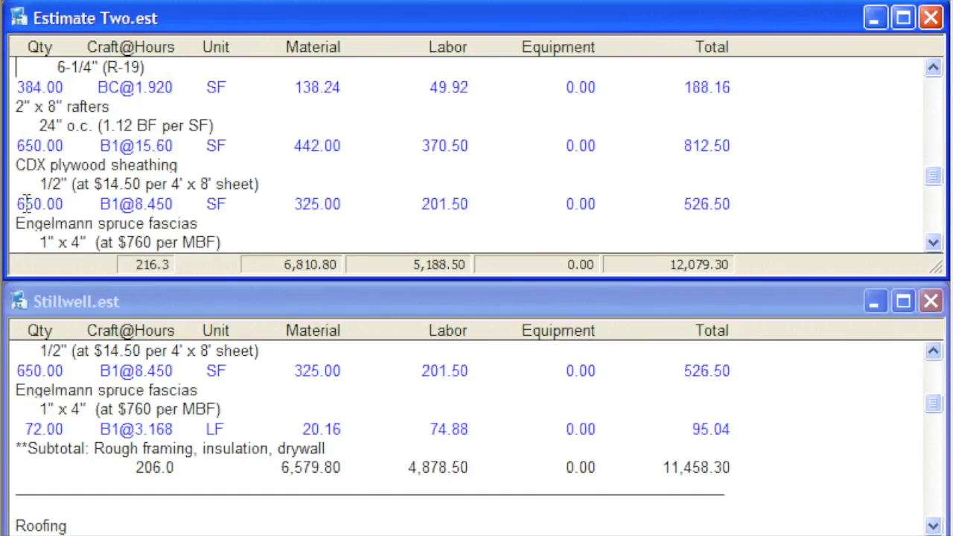
scroll(25, 202, down, 2)
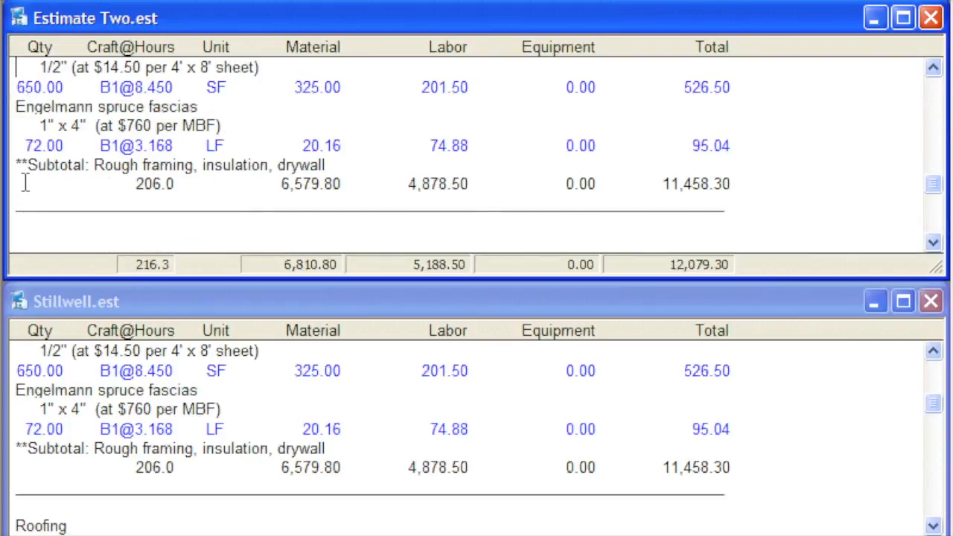
click(35, 306)
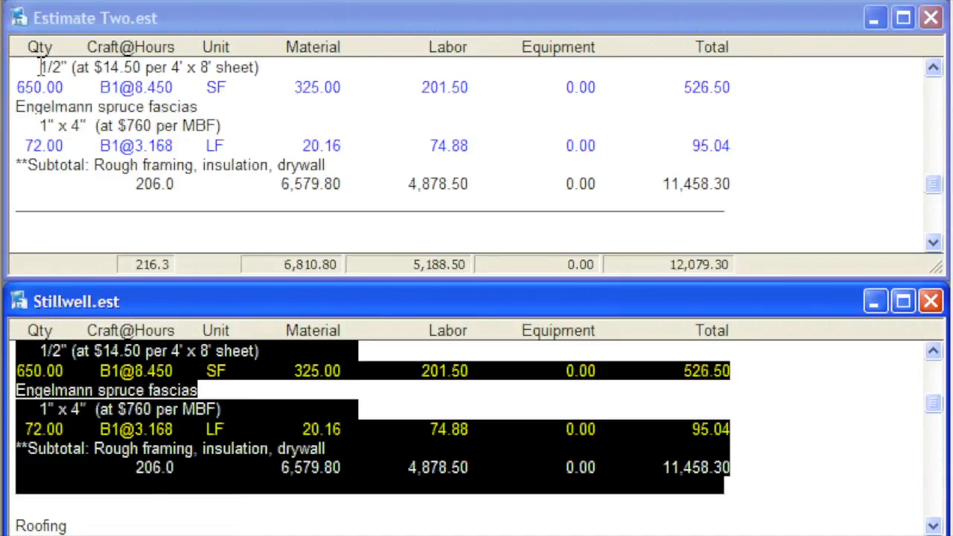
click(38, 32)
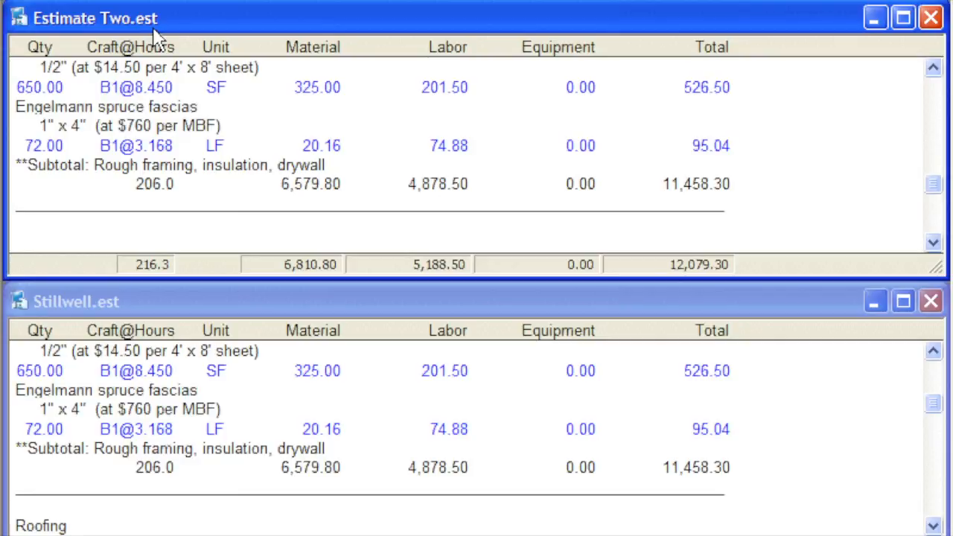
- Set the quantity of the 1" x 4" Engelmann spruce fascias in Estimate Two.est to 58 LF
click(19, 146)
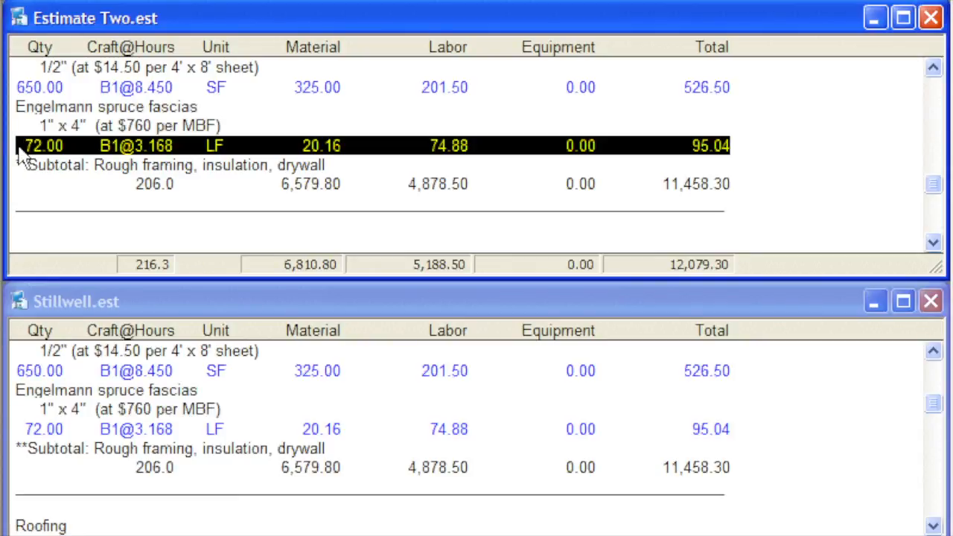
right_click(22, 155)
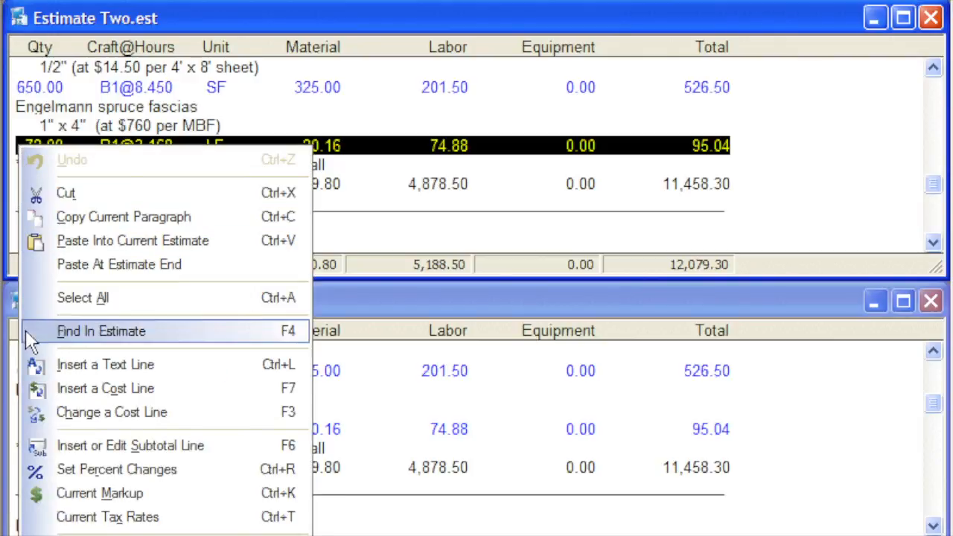
click(32, 424)
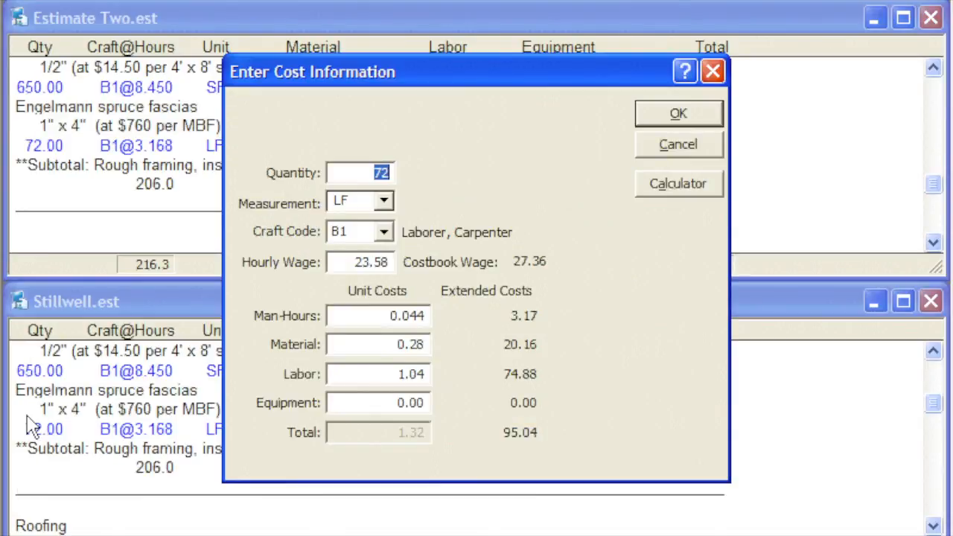
text(58)
click(646, 120)
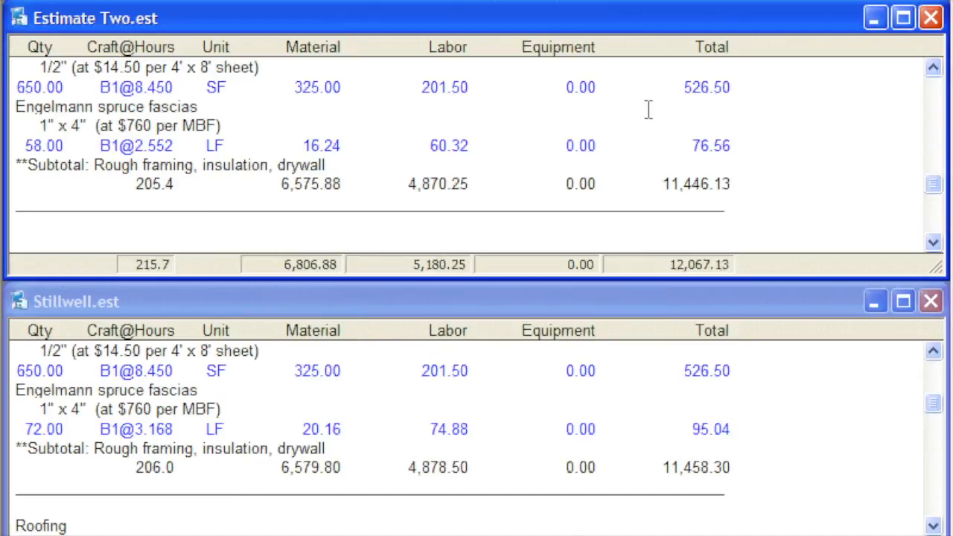
click(169, 149)
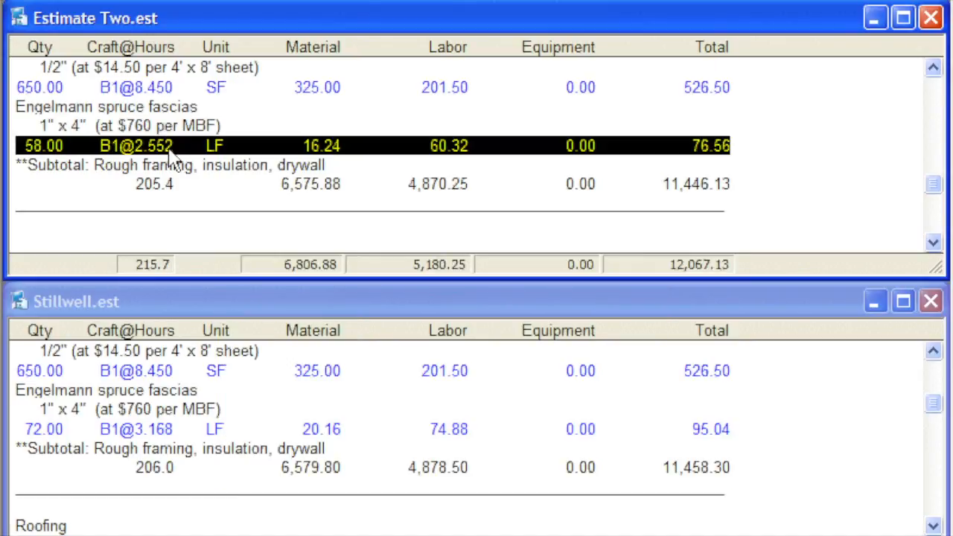
click(769, 166)
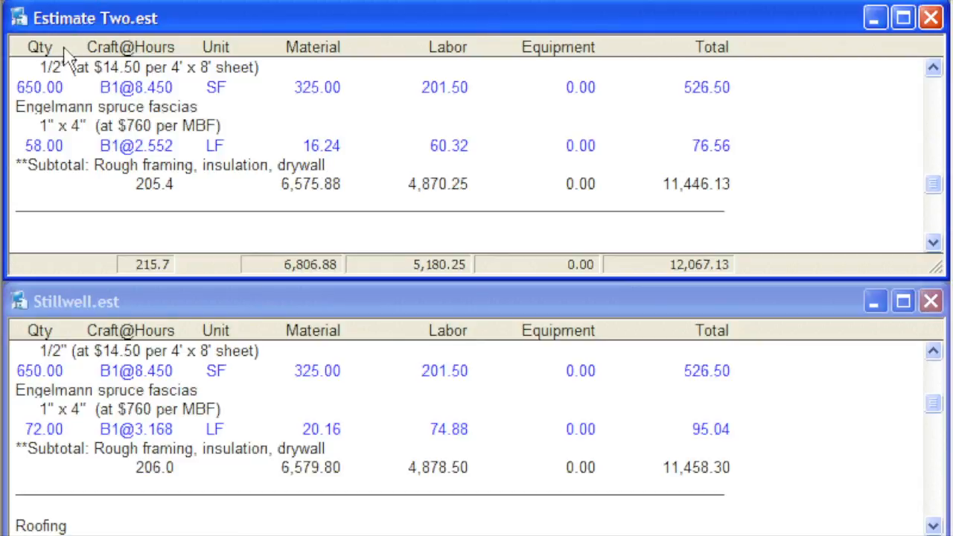
- Open the Template 1.est estimate from My Documents, maximize it and look through its framing assemblies
click(26, 3)
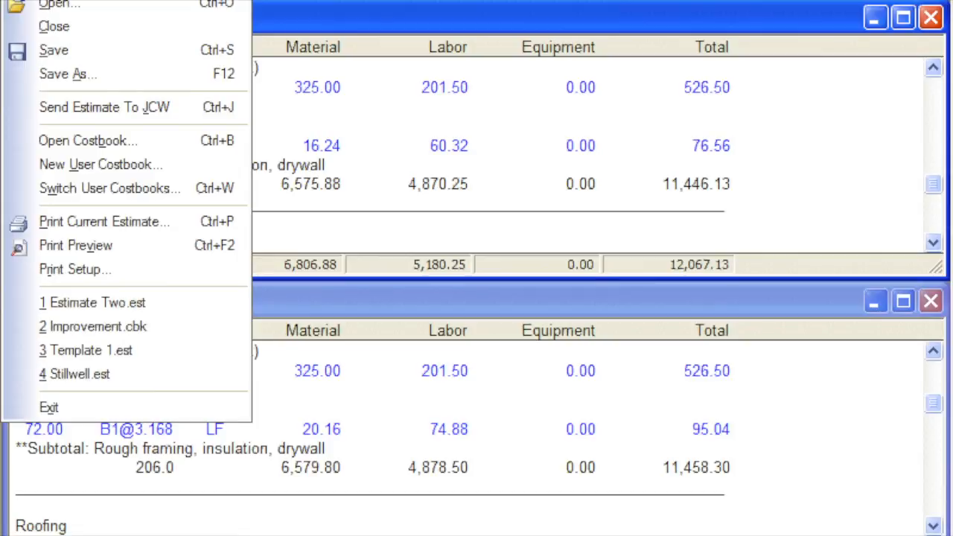
click(30, 4)
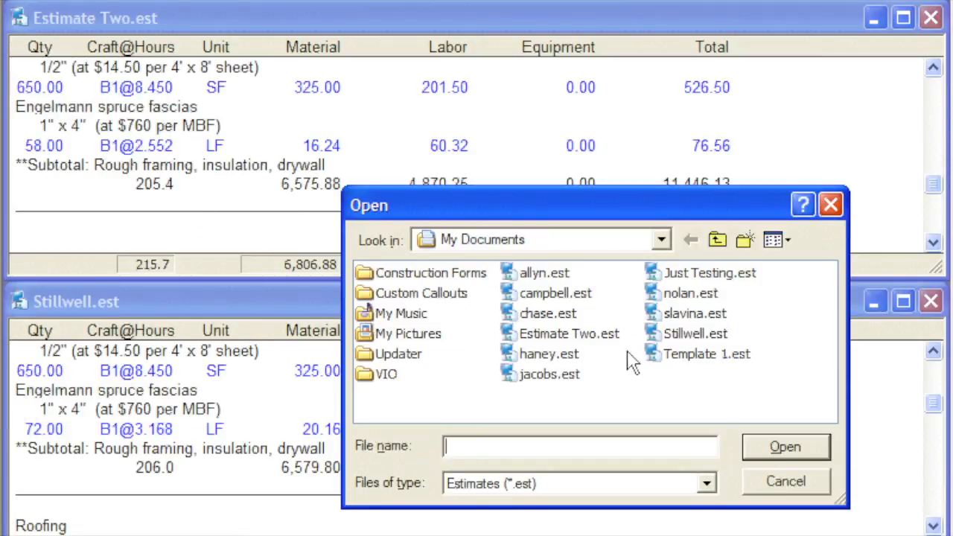
click(660, 357)
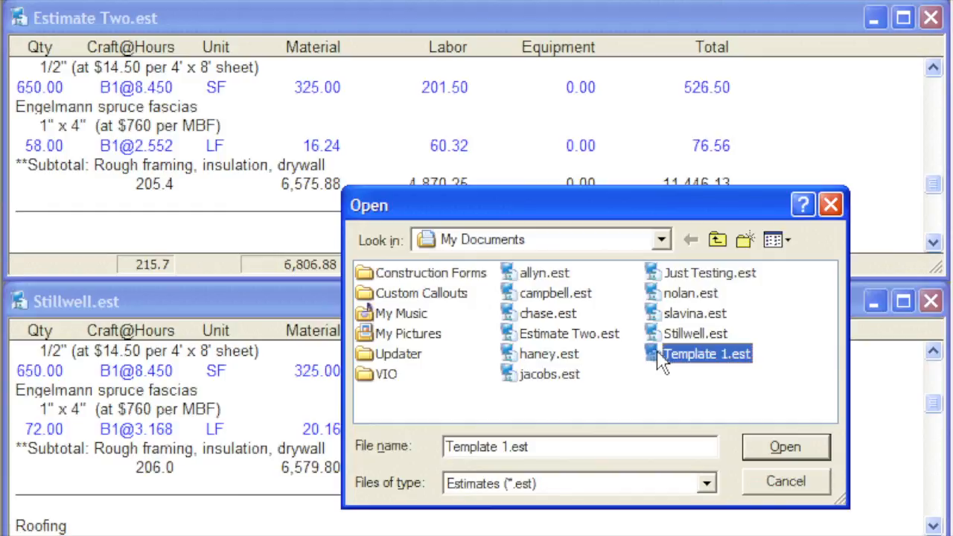
double_click(659, 356)
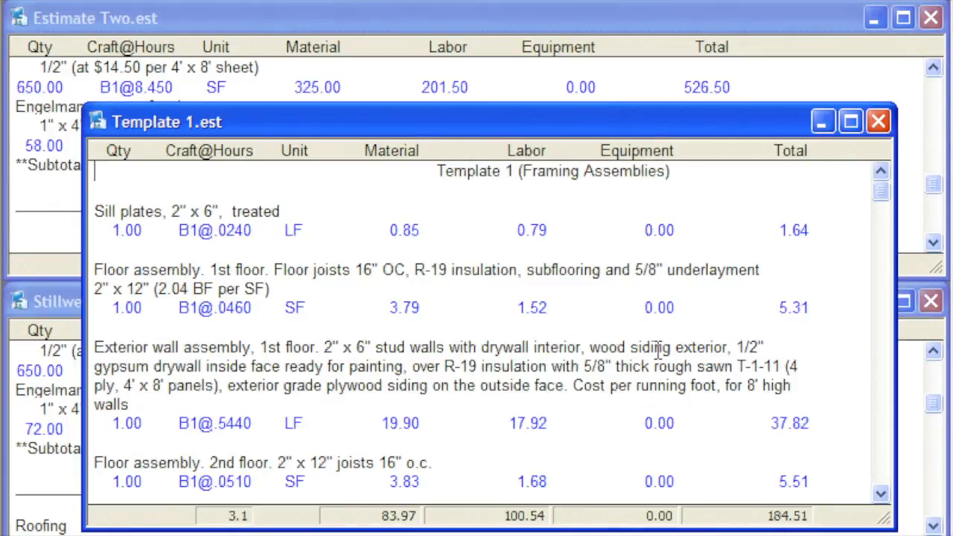
click(851, 122)
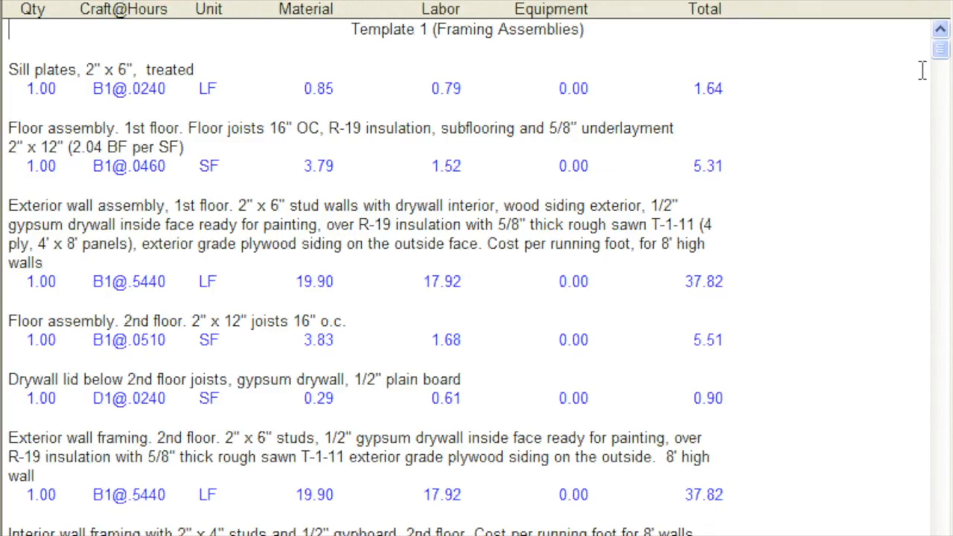
drag(941, 49, 942, 364)
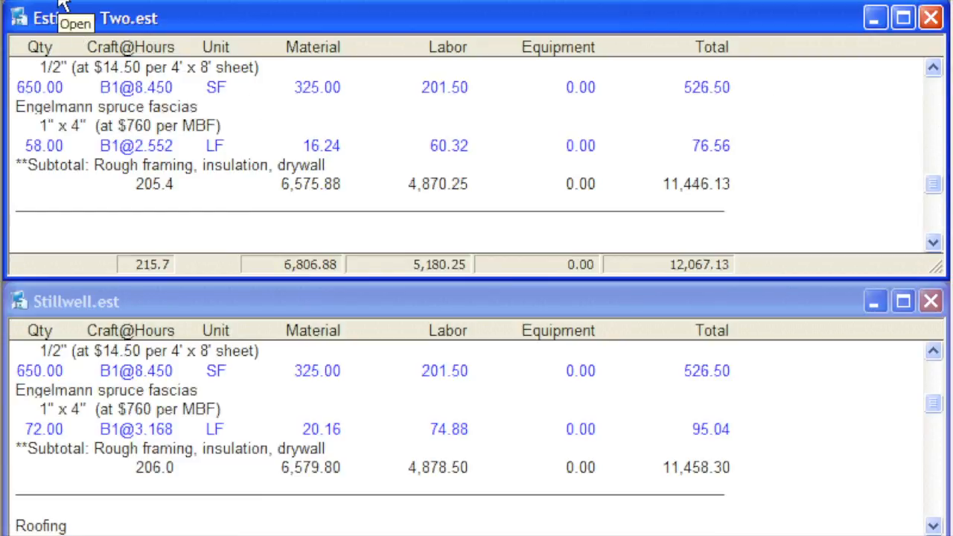
- Display the estimate backup files (*.bak;*.bk$) in My Documents without opening any of them
click(62, 4)
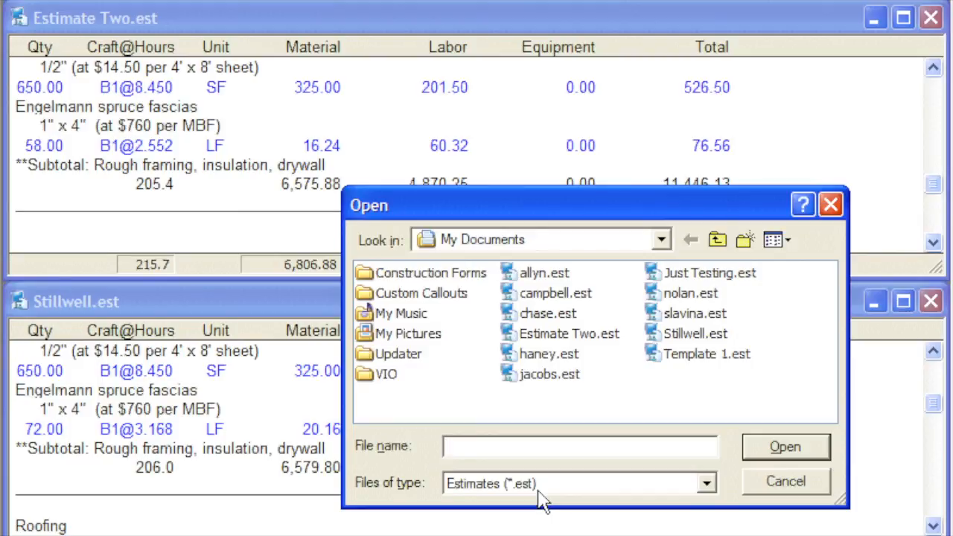
click(706, 485)
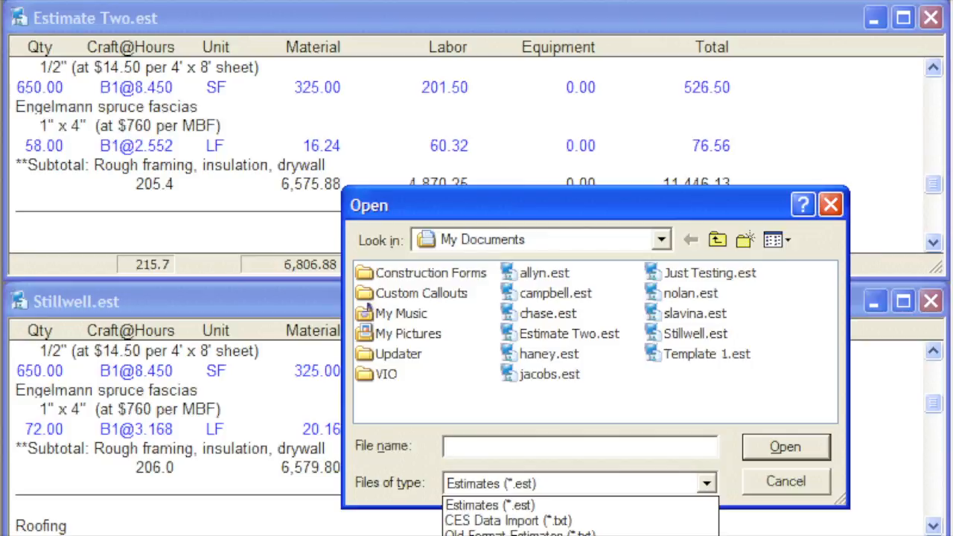
click(522, 535)
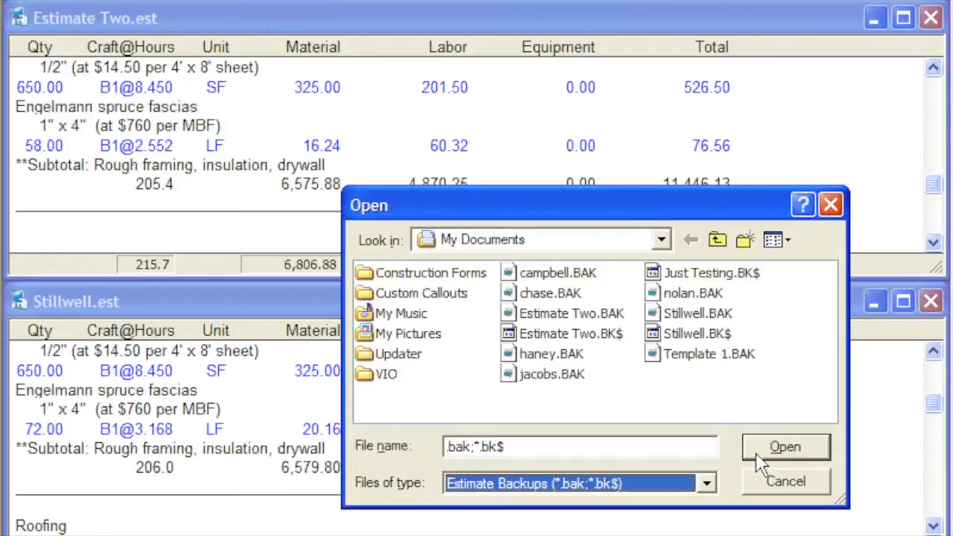
click(764, 484)
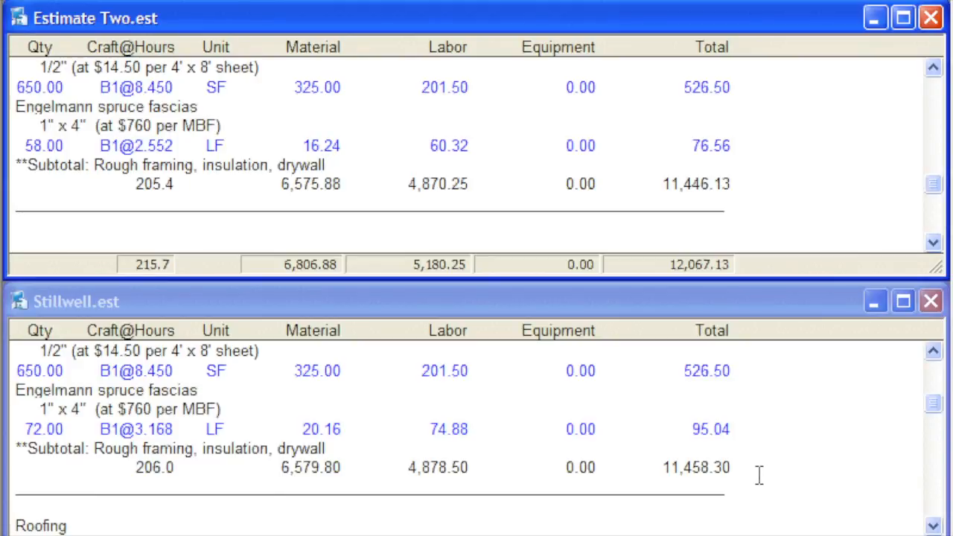
- Maximize Stillwell.est and go to page 9 of the estimate
click(462, 308)
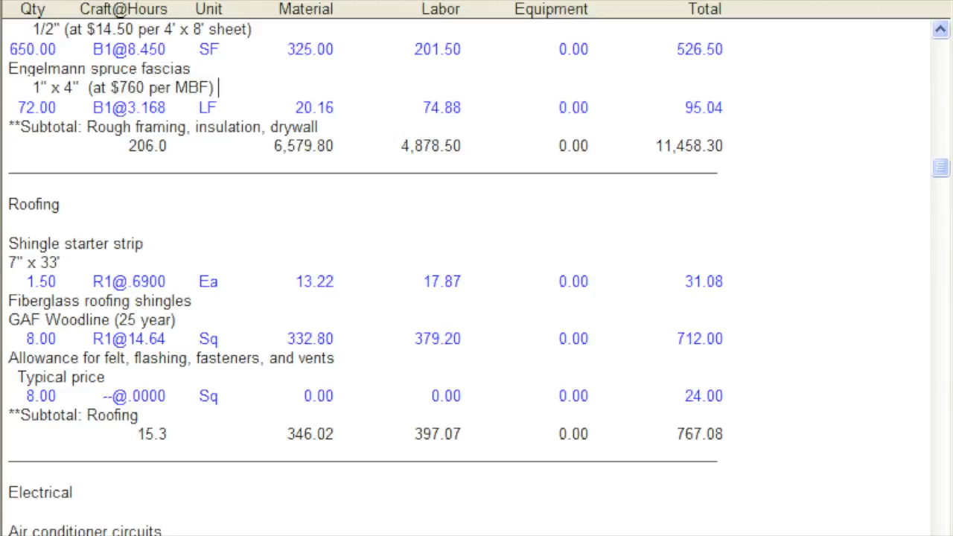
click(728, 3)
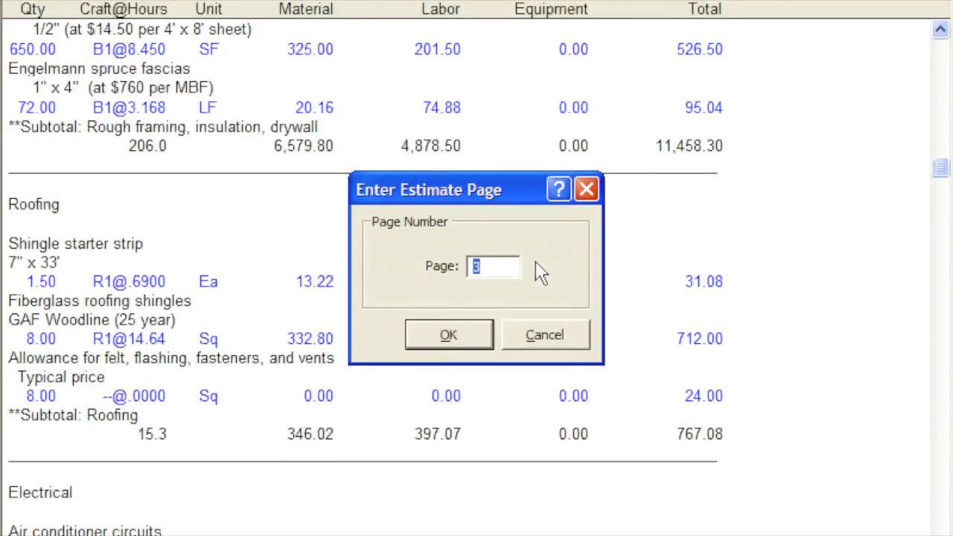
text(9)
click(471, 346)
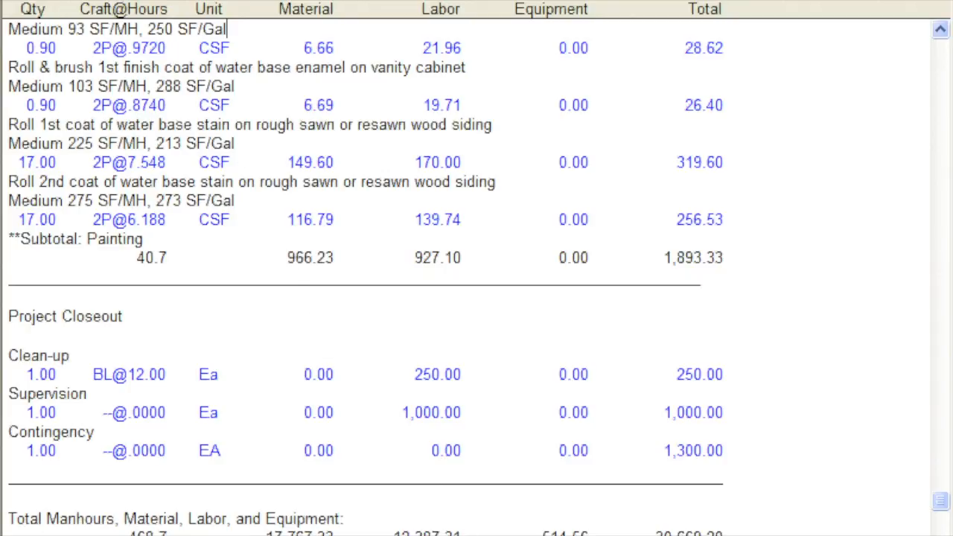
- Switch to Estimate Two.est and print one copy of all pages in the Estimate Only format
click(212, 0)
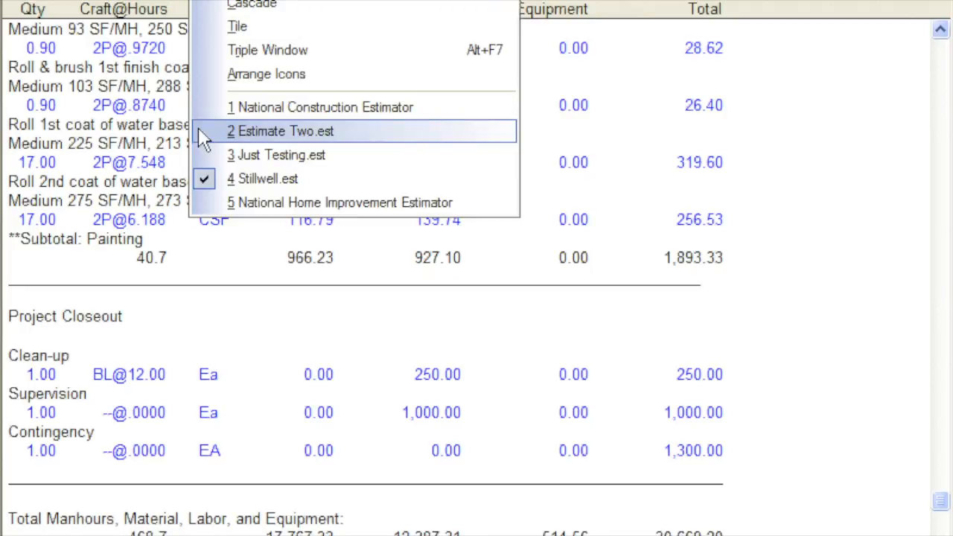
click(283, 131)
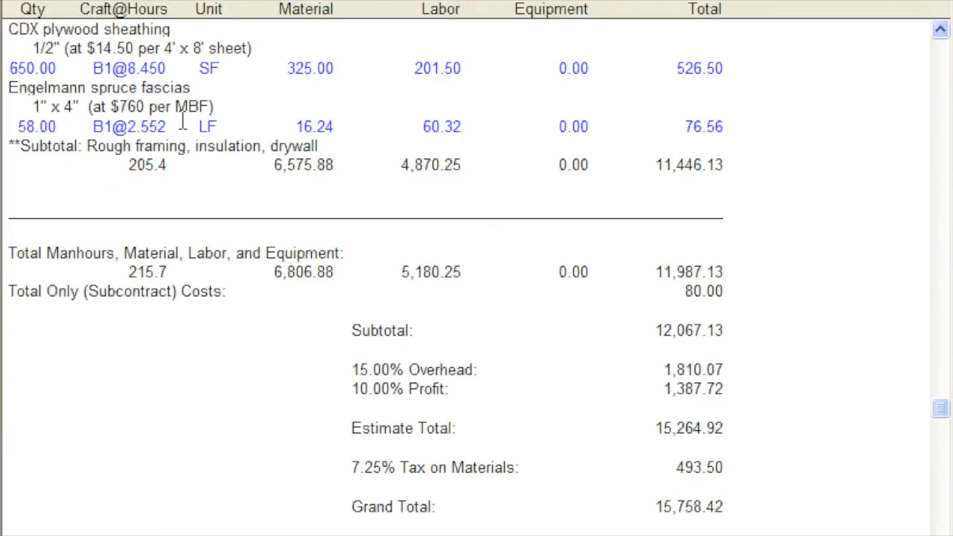
click(104, 4)
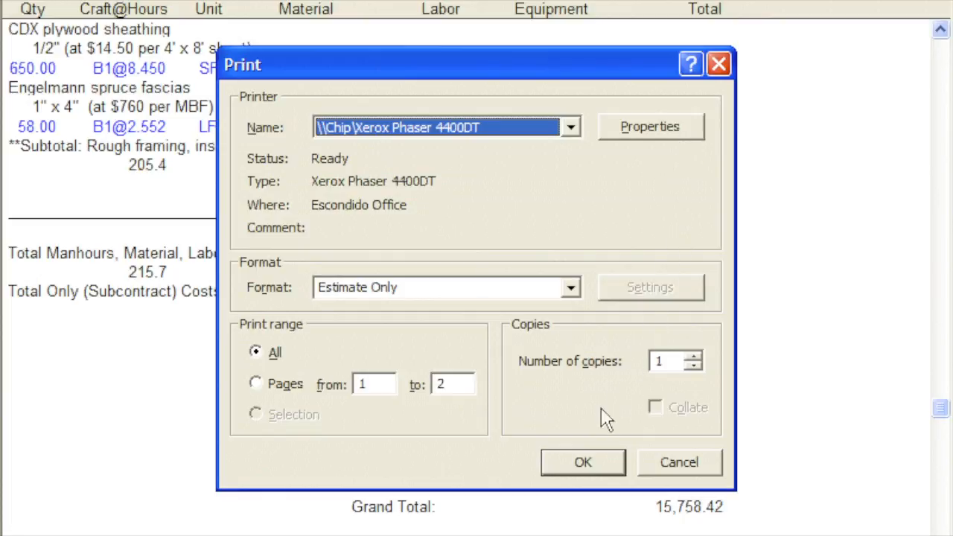
click(573, 465)
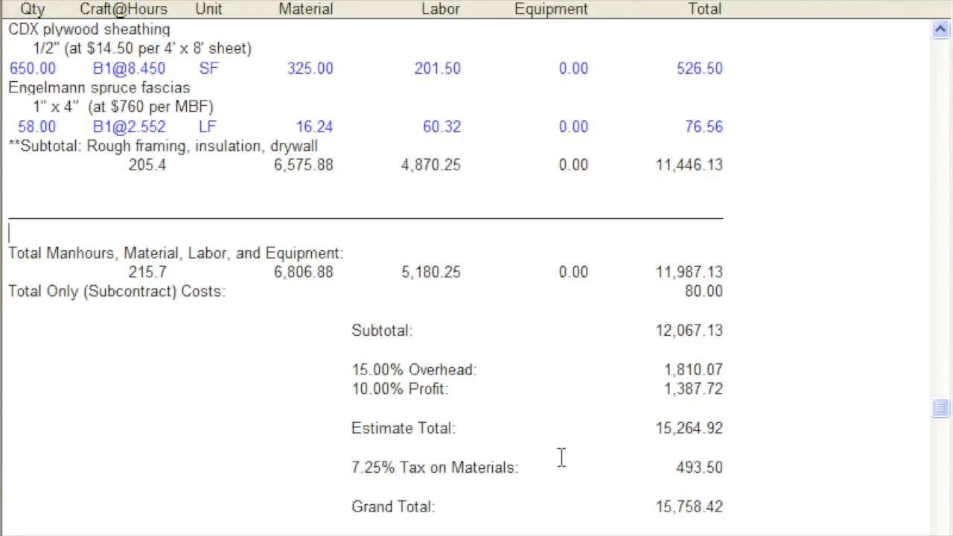
- Examine the closing lines of Estimate Two.est: overhead and profit, subcontract costs, estimate total, tax on materials and grand total
click(395, 393)
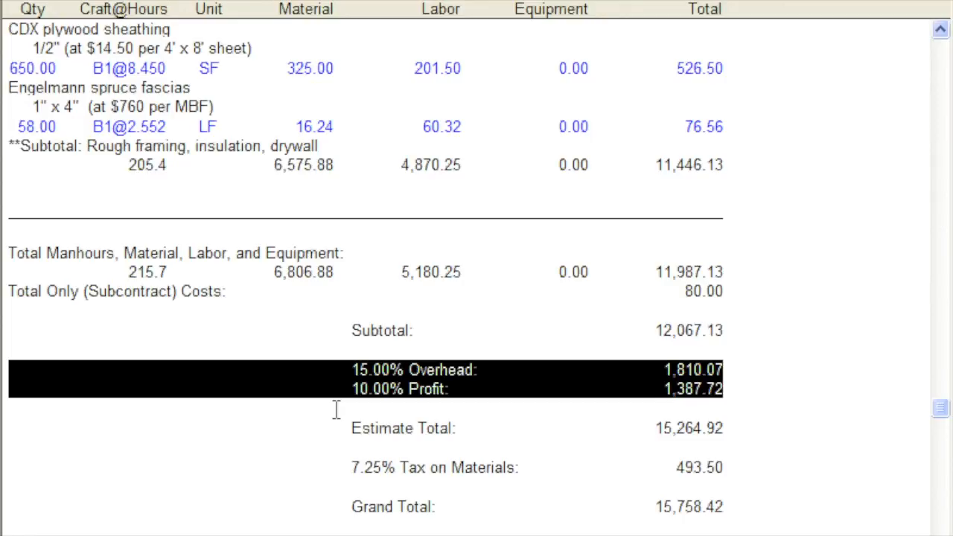
click(336, 409)
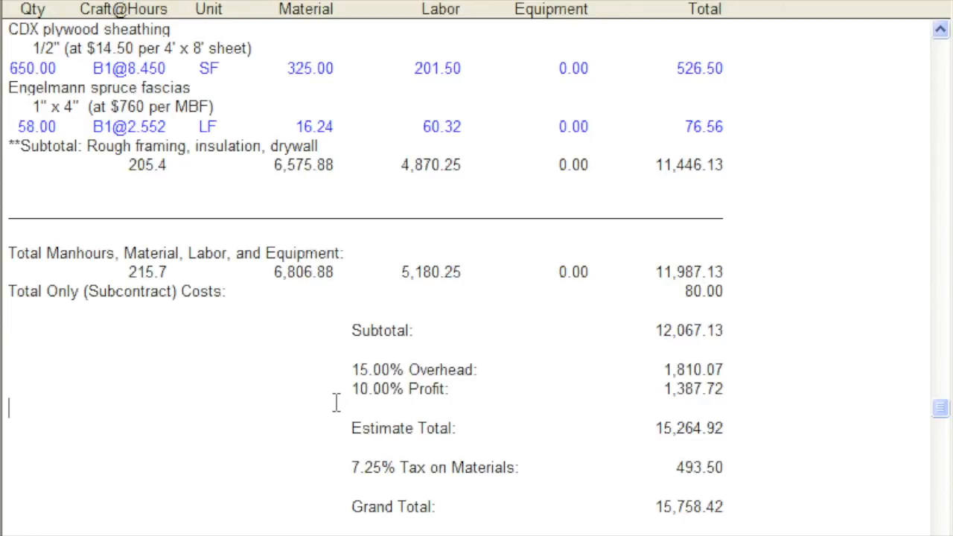
click(337, 305)
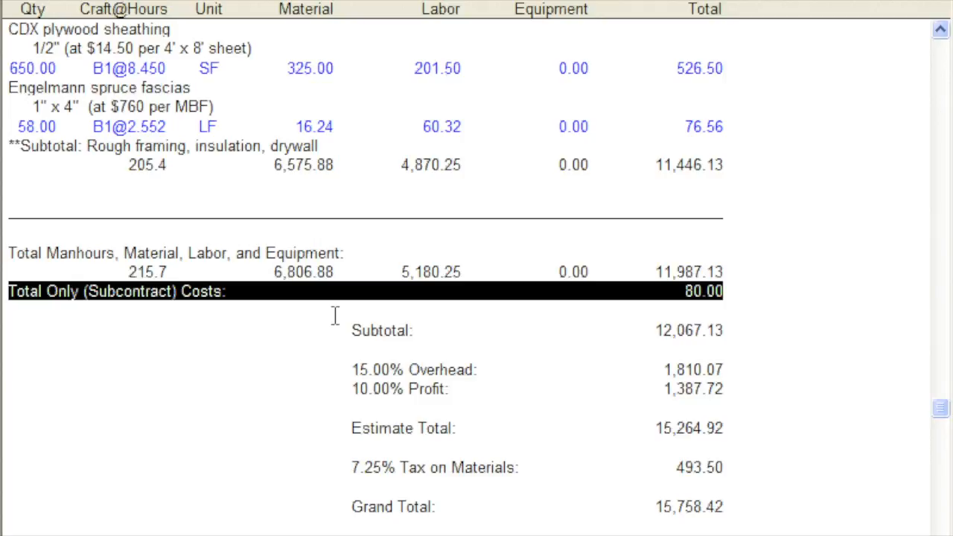
click(335, 316)
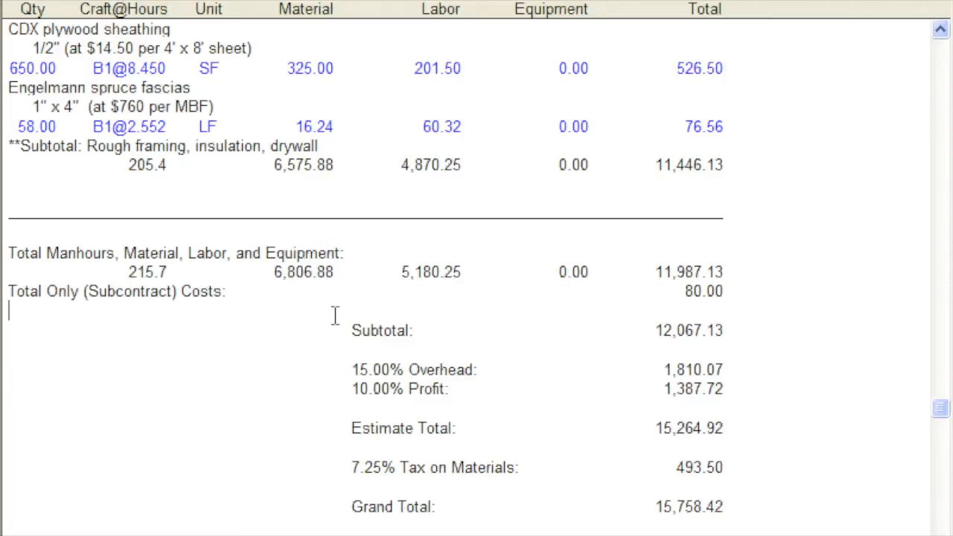
click(334, 427)
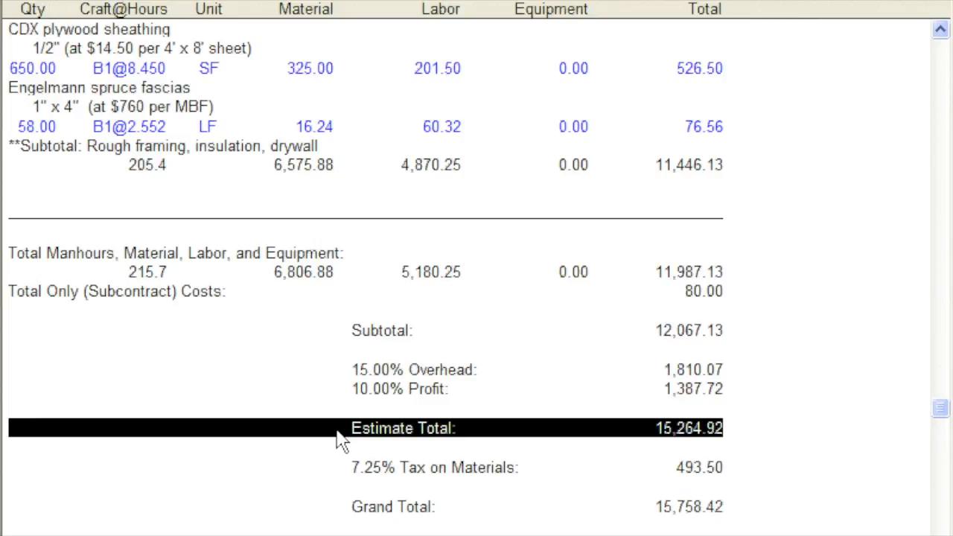
click(336, 448)
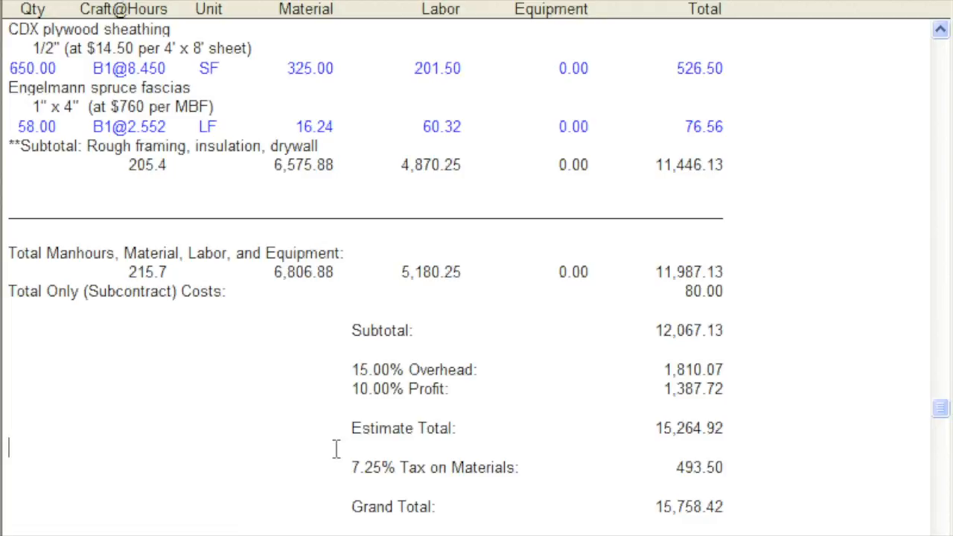
click(336, 468)
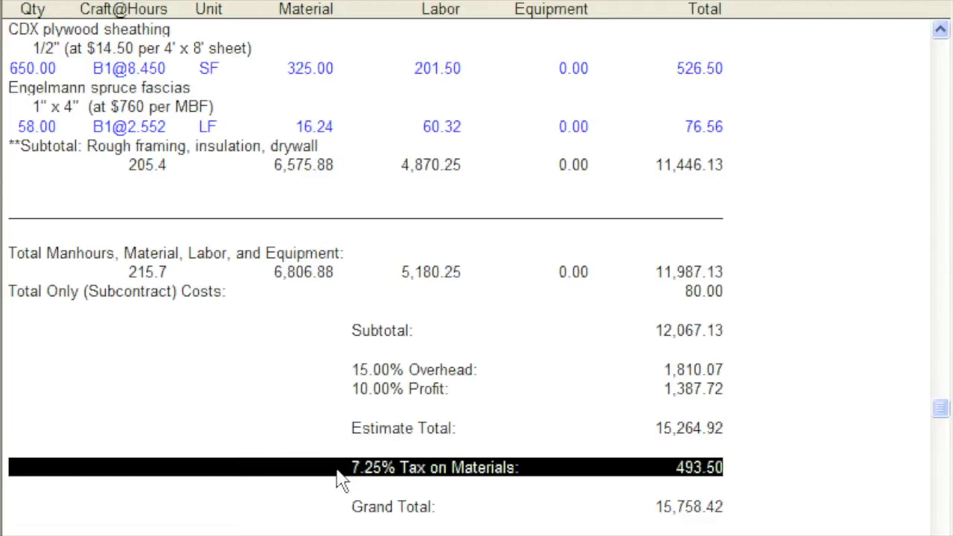
click(335, 488)
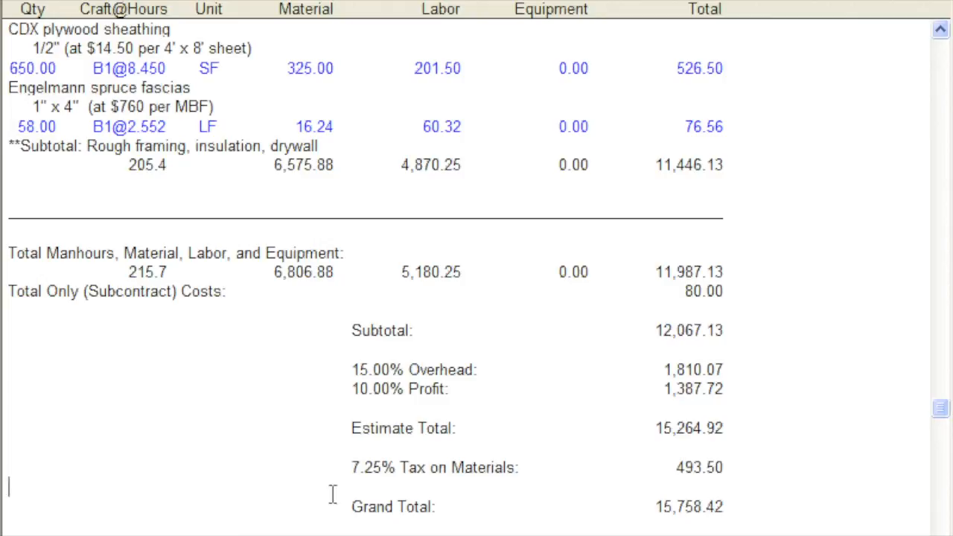
click(333, 507)
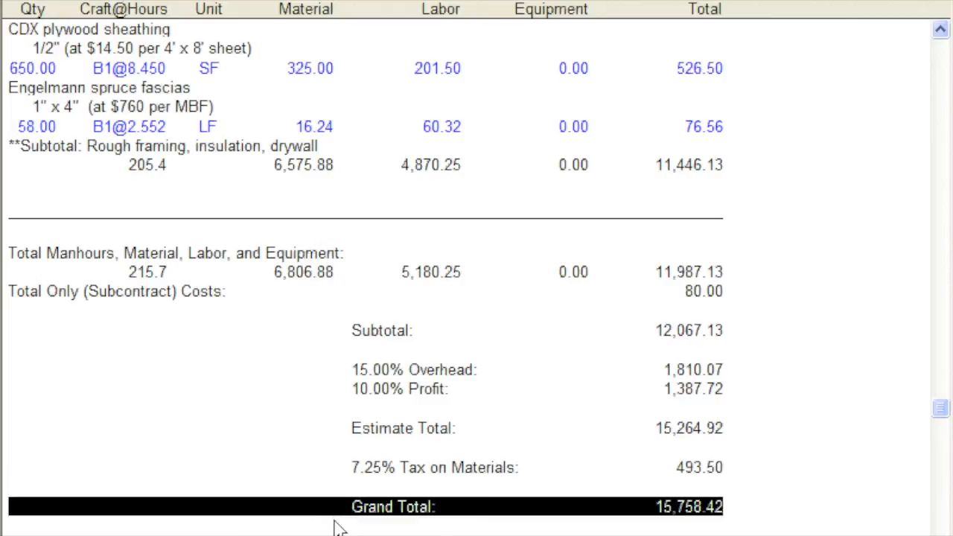
click(334, 519)
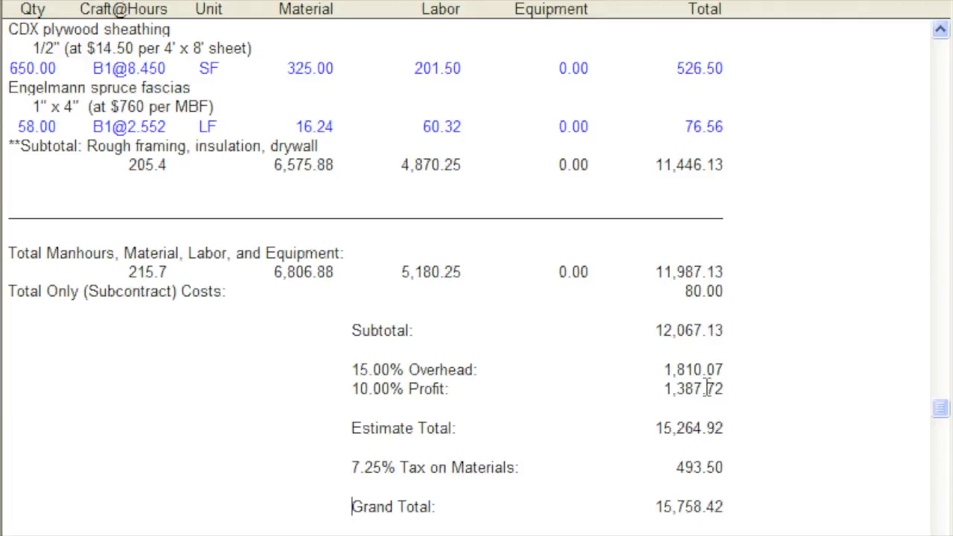
- Try the blank-line spacing between cost items in Estimate Two.est, restore the compact layout and return to the totals
click(942, 195)
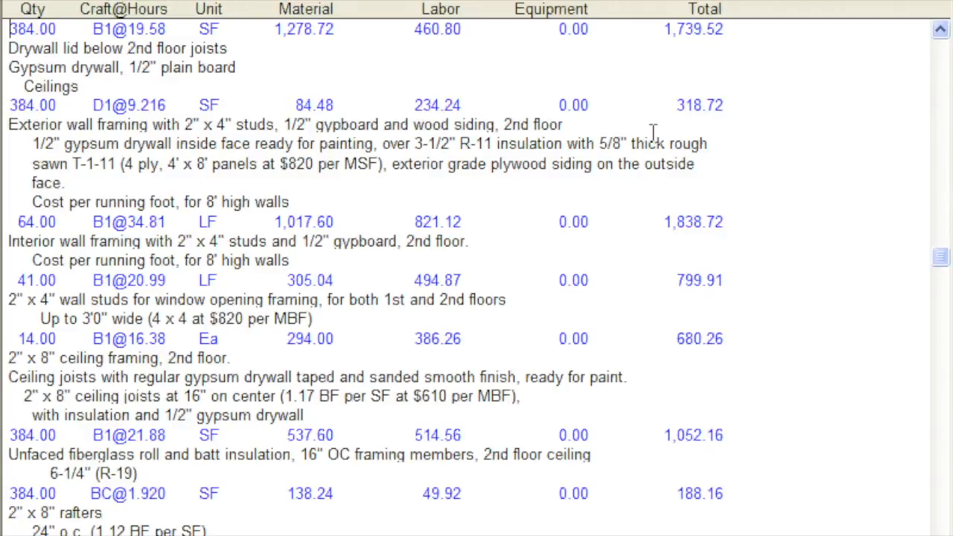
click(620, 7)
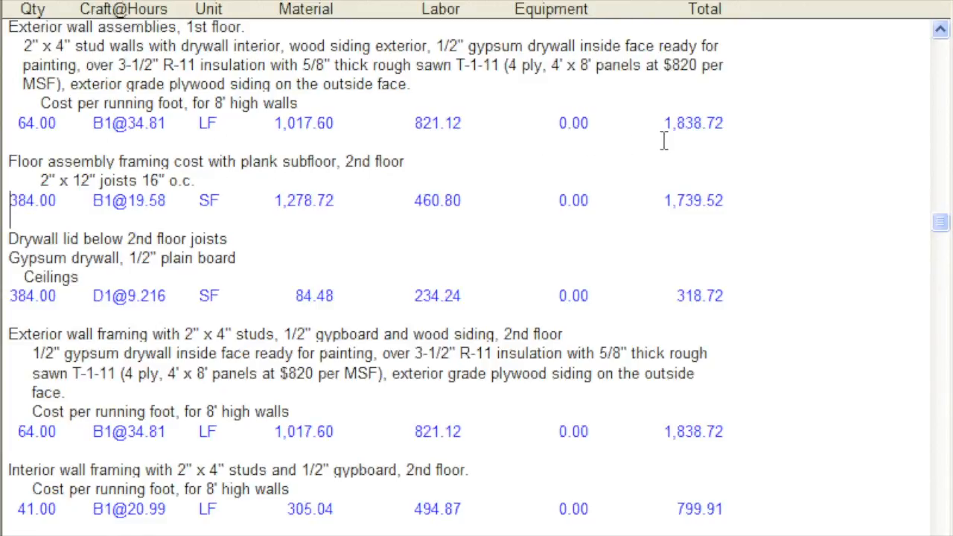
click(622, 0)
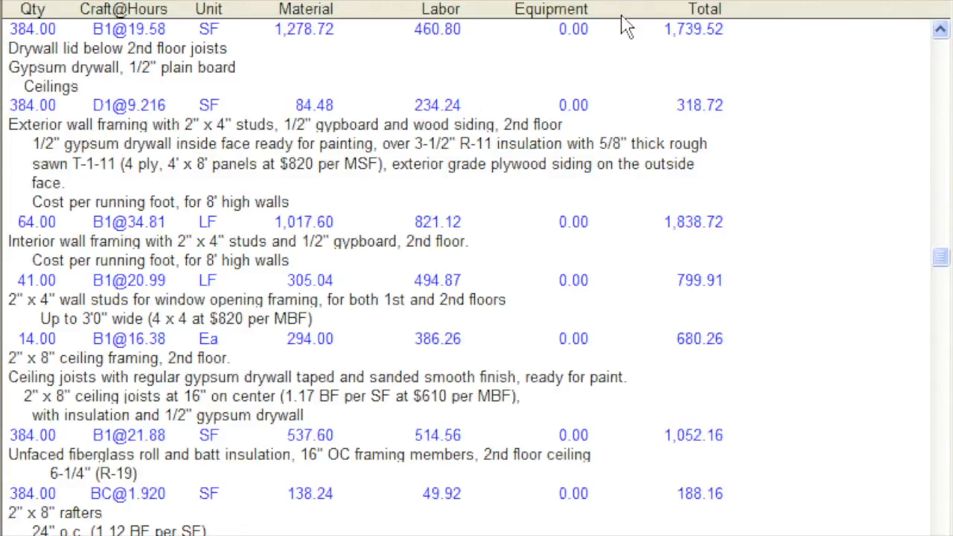
click(624, 6)
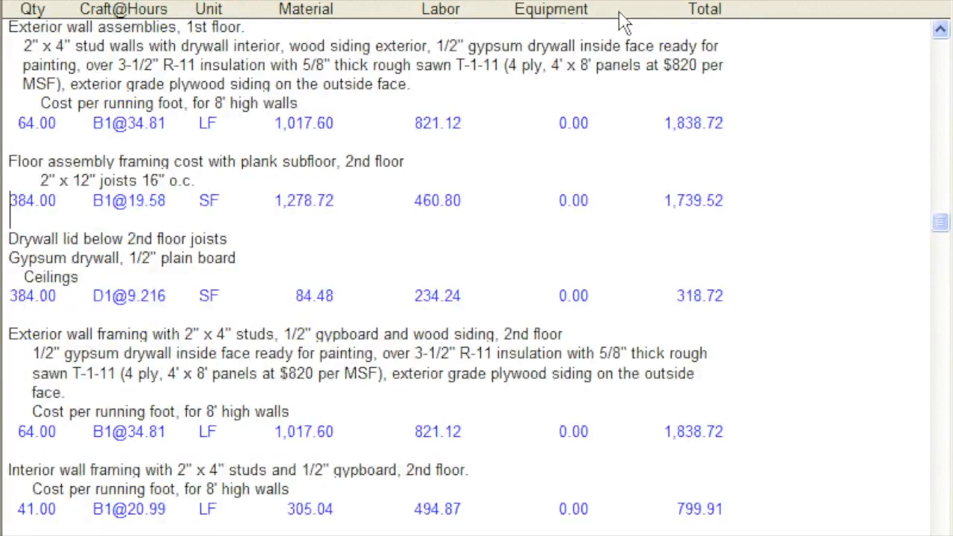
click(624, 6)
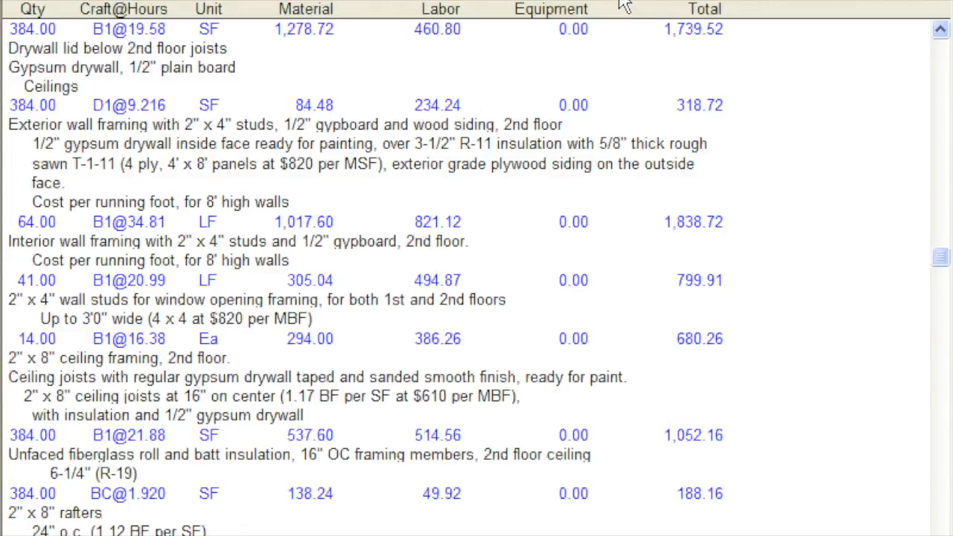
click(624, 6)
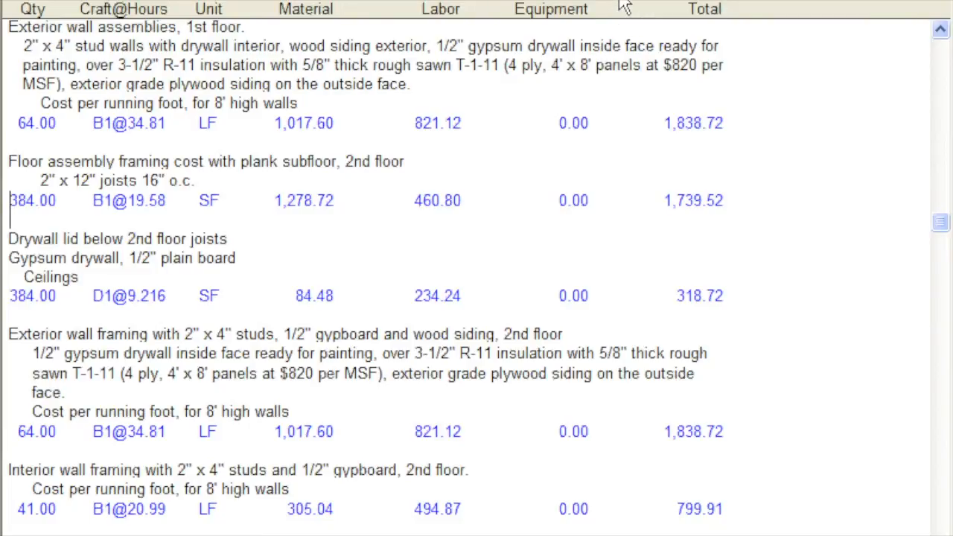
click(623, 6)
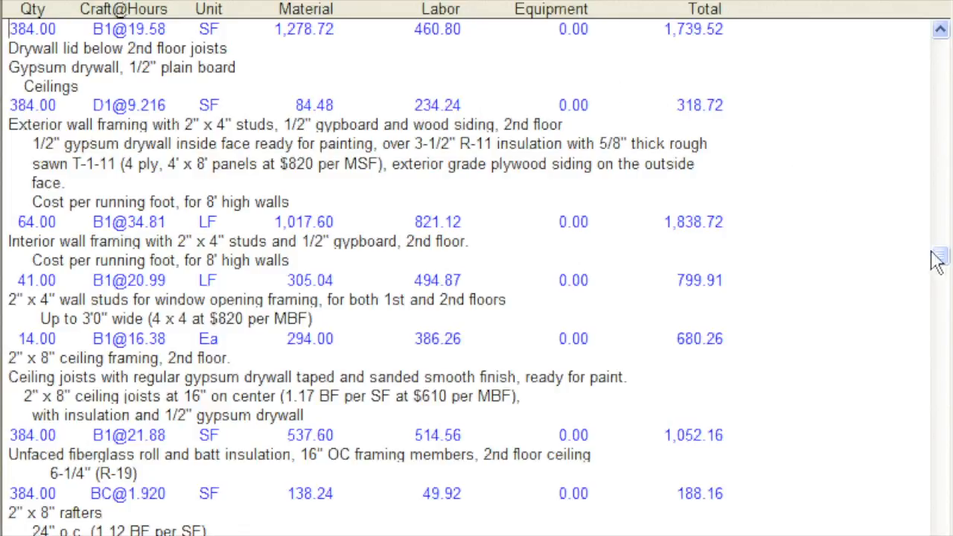
drag(939, 260, 946, 402)
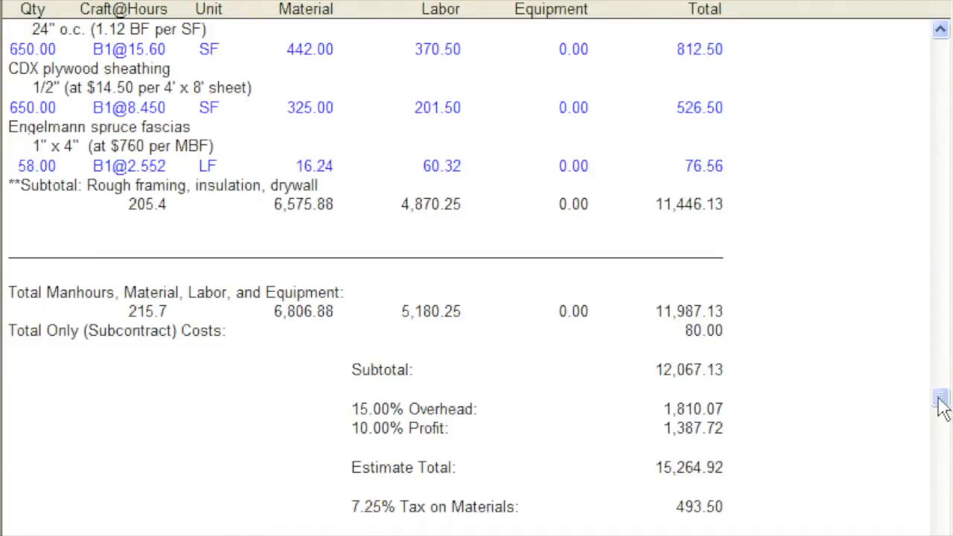
- Mark up the estimate's material cost column by 15% and check the line totaling manhours, material, labor and equipment
click(719, 316)
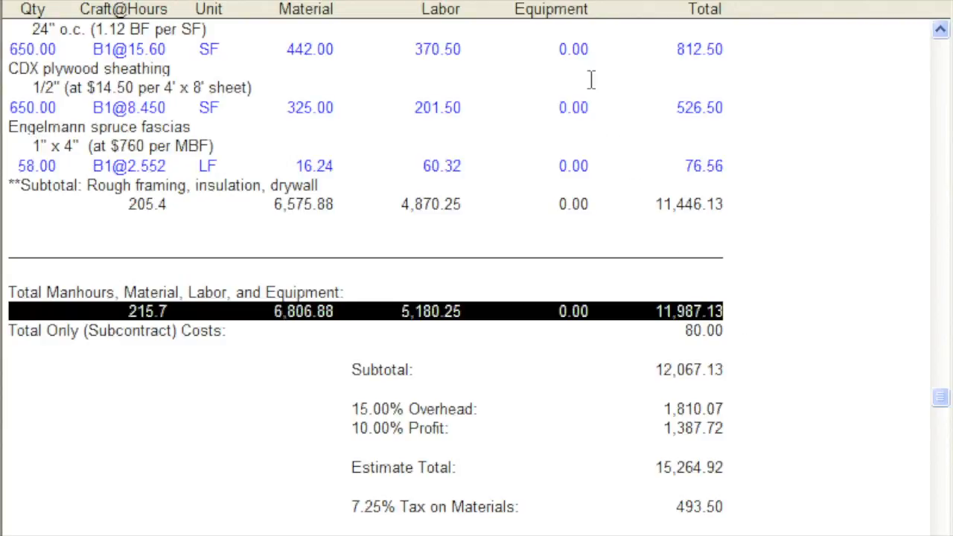
click(566, 6)
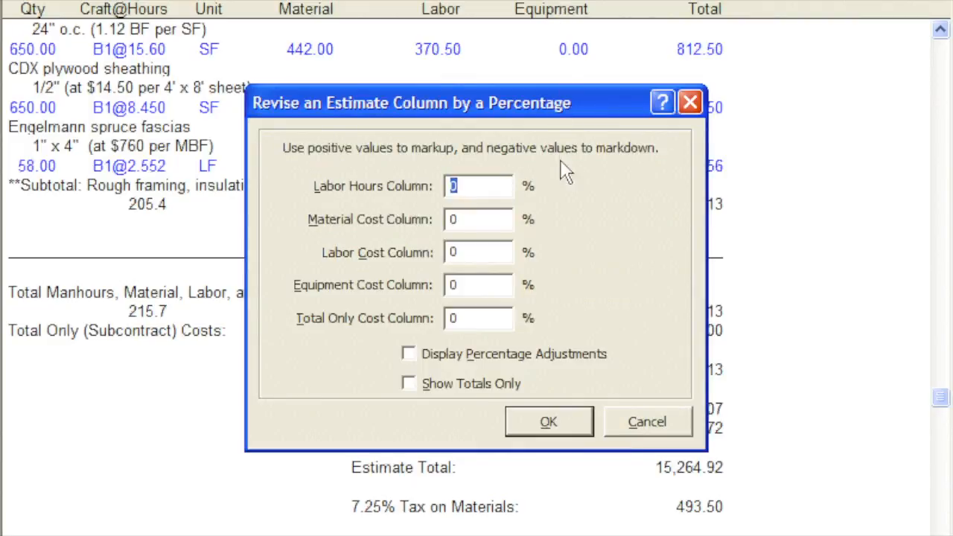
key(Tab)
text(15)
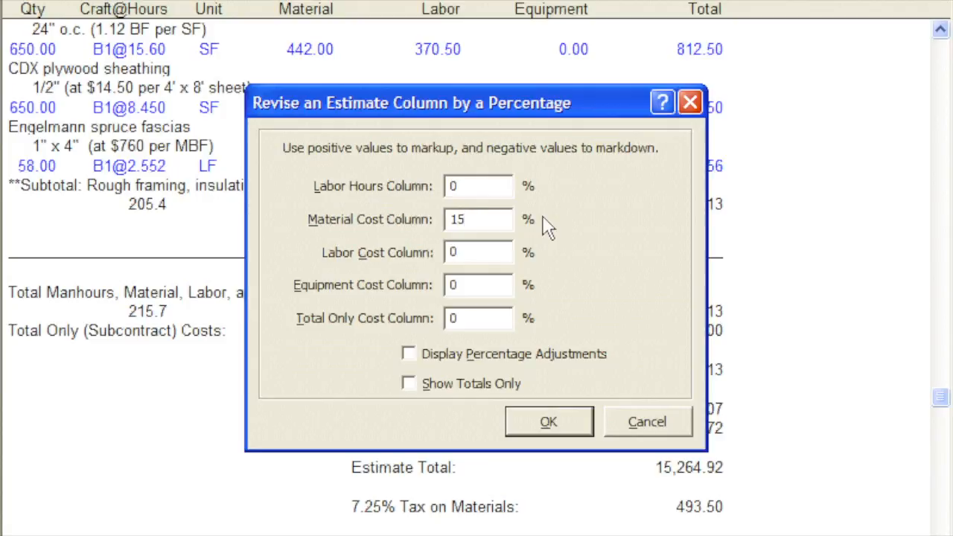
click(525, 425)
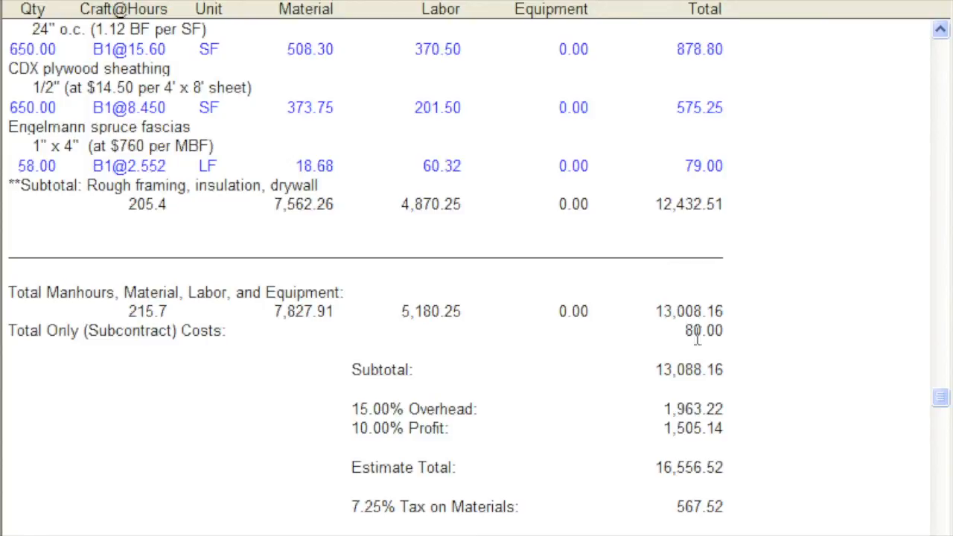
click(723, 311)
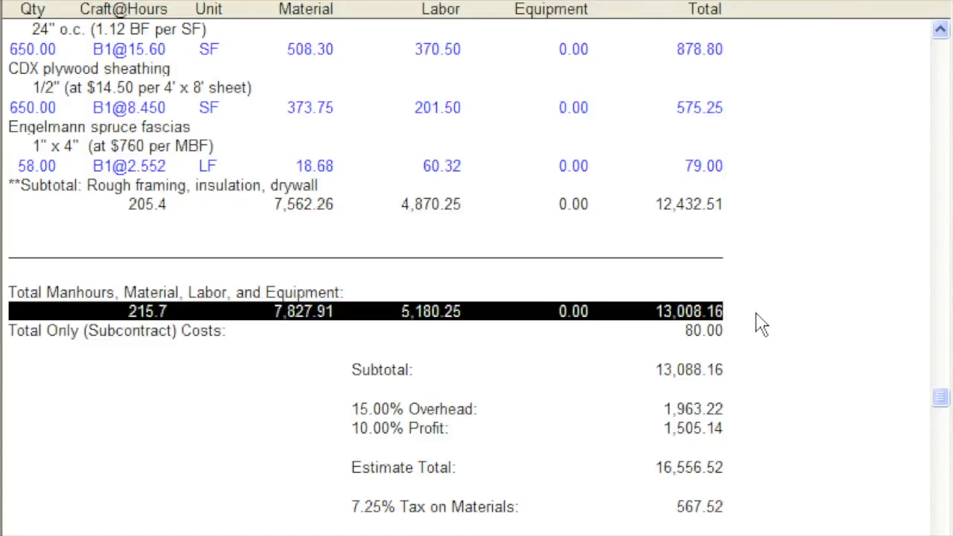
click(755, 313)
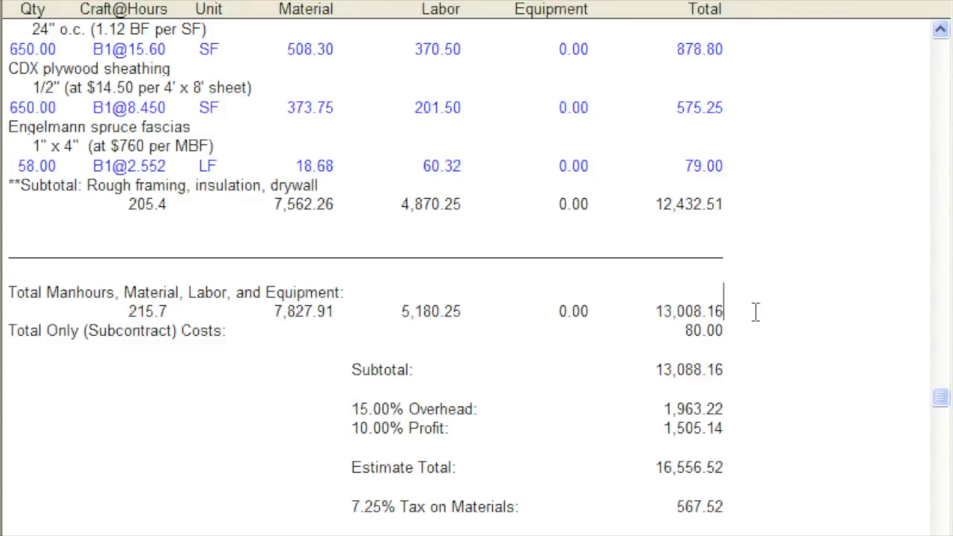
- Try showing per-unit cost lines and blank-line spacing, compare the exterior wall assembly's cost lines, and restore the compact layout
click(939, 223)
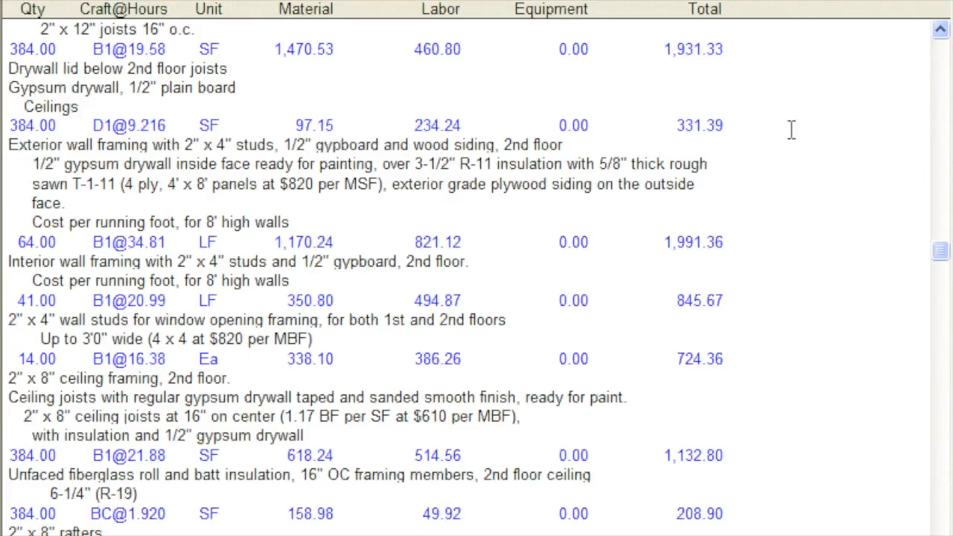
click(594, 9)
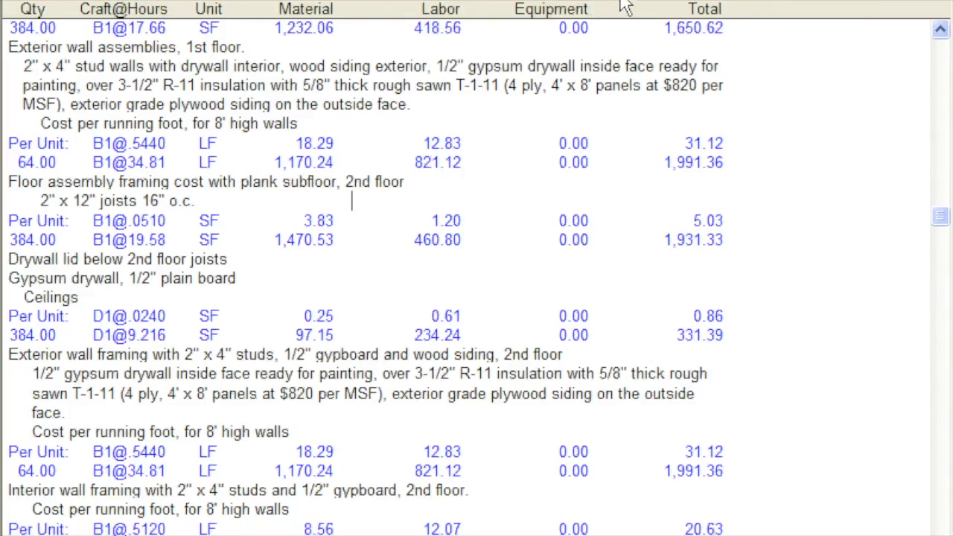
click(625, 6)
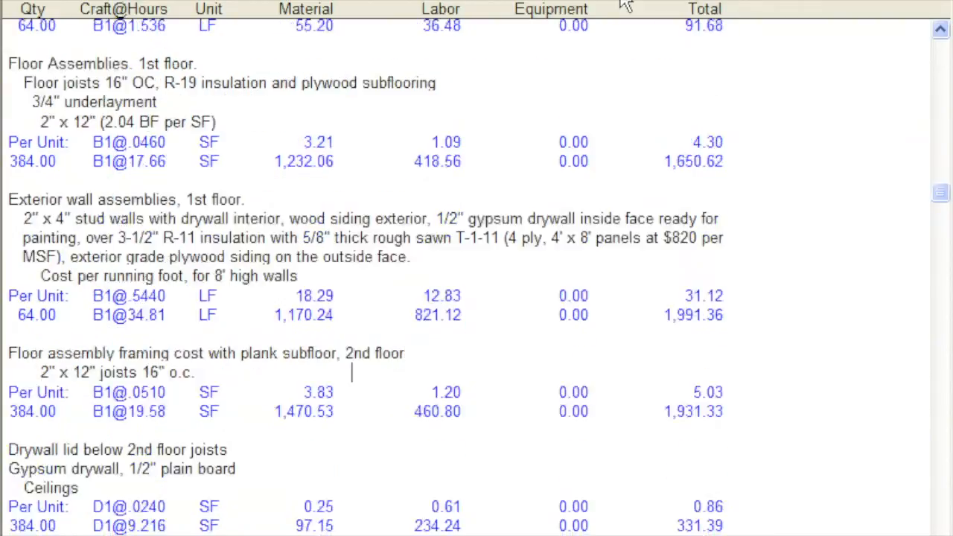
click(24, 298)
click(16, 319)
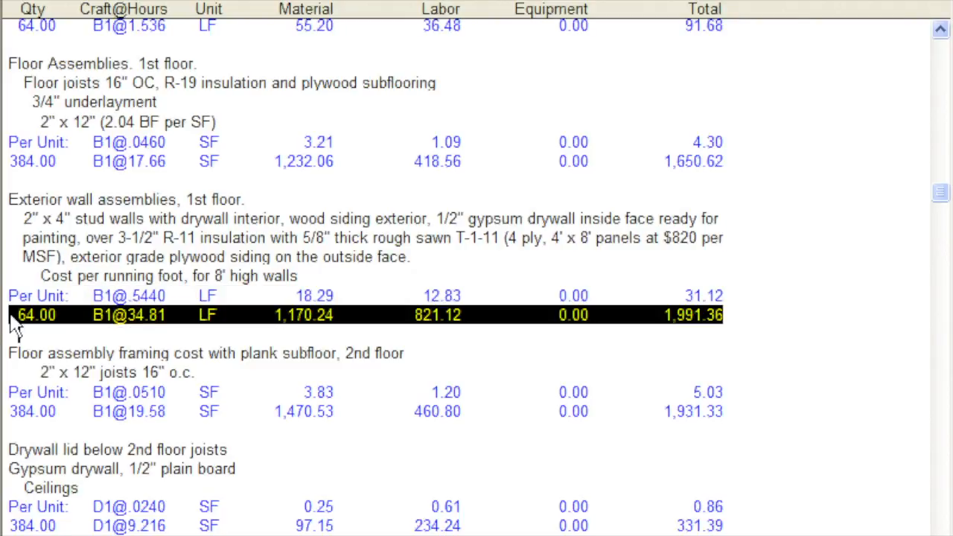
click(17, 333)
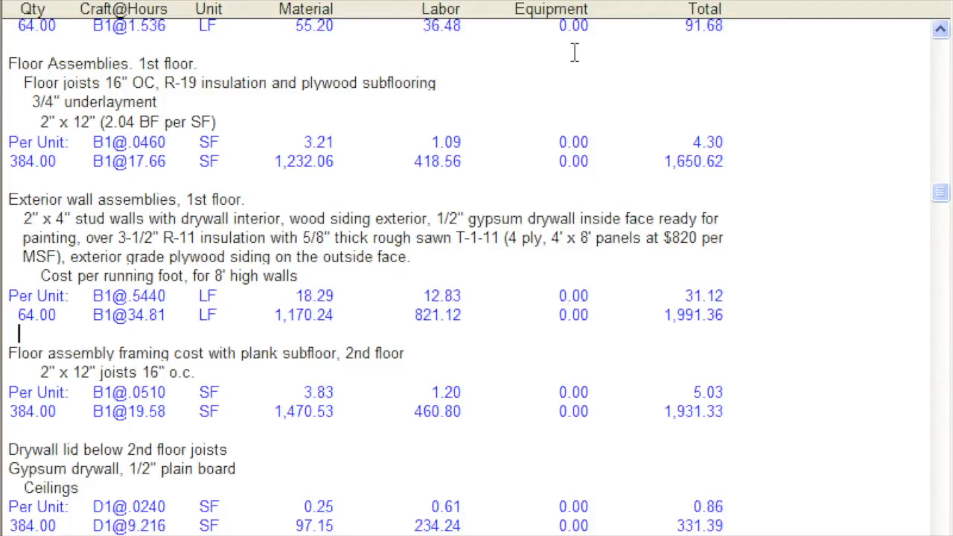
click(596, 0)
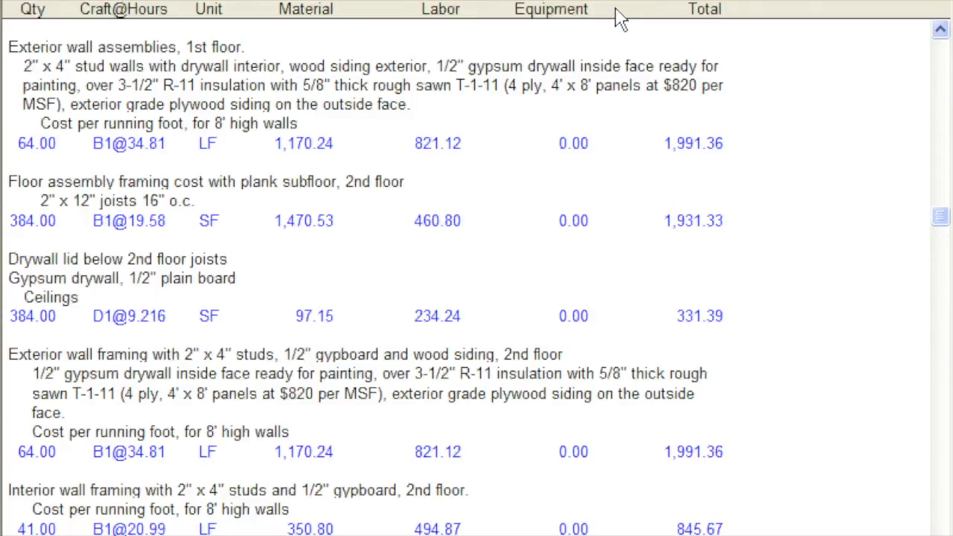
click(629, 0)
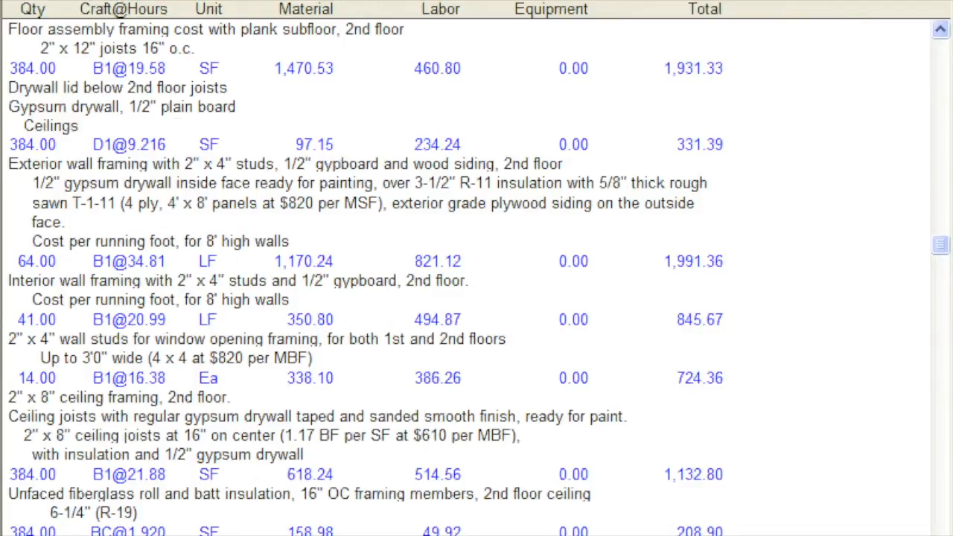
- Save the estimate under the name Estimate Three in My Documents and check the estimate files stored in that folder
click(39, 0)
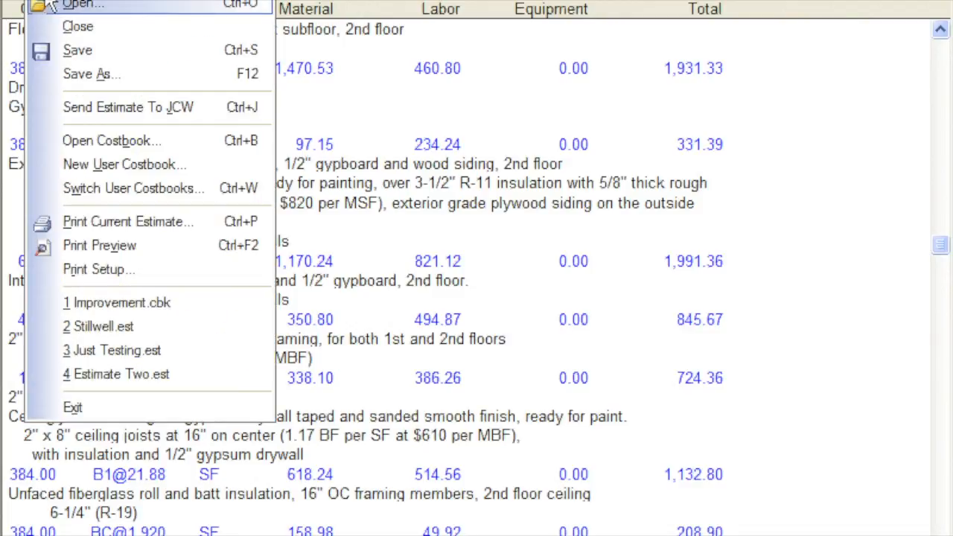
click(43, 71)
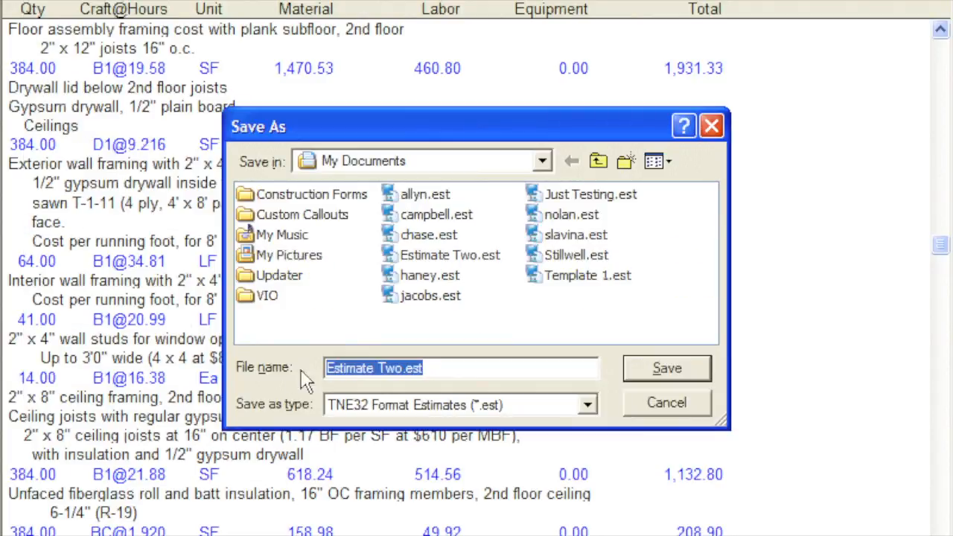
drag(378, 369, 436, 370)
text(Three)
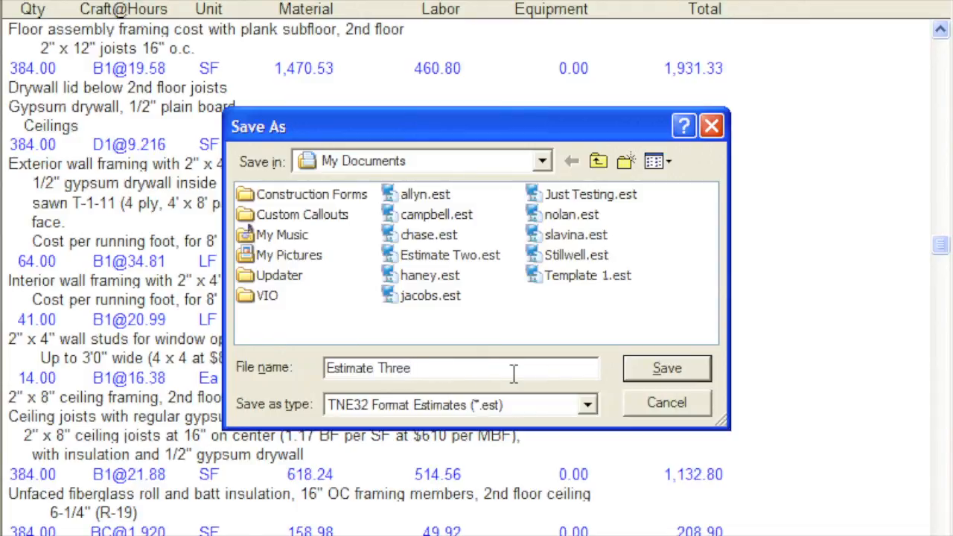
click(638, 378)
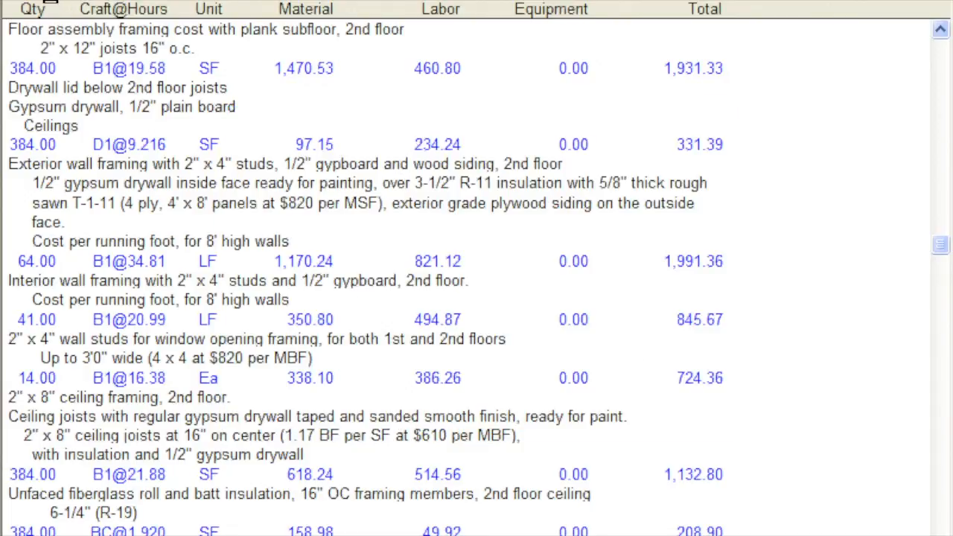
click(52, 3)
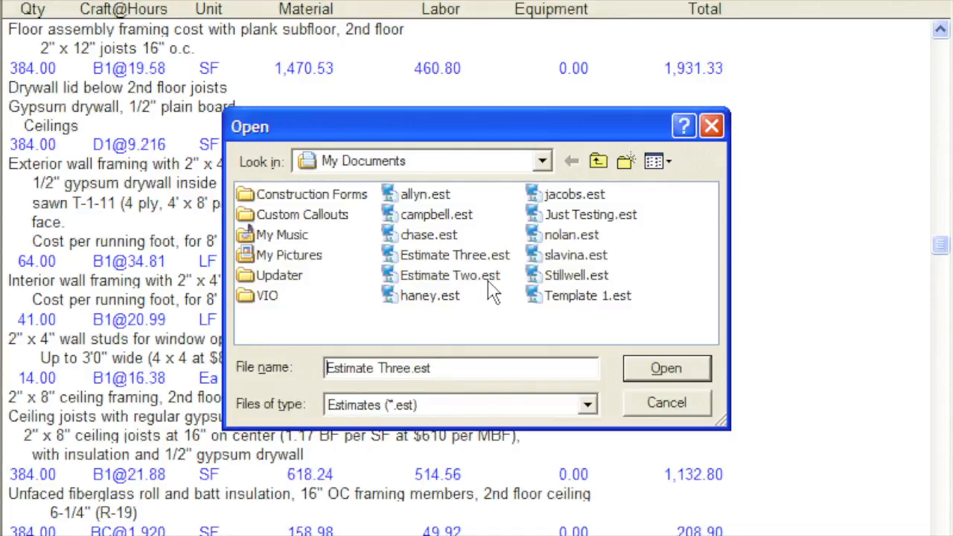
click(628, 400)
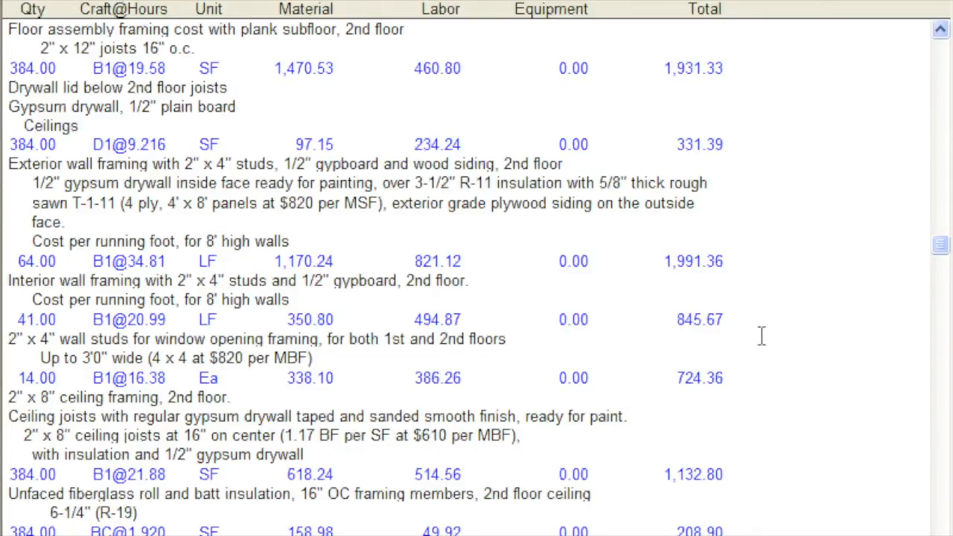
- Change the title at the start of the estimate to Estimate Three
drag(938, 260, 929, 45)
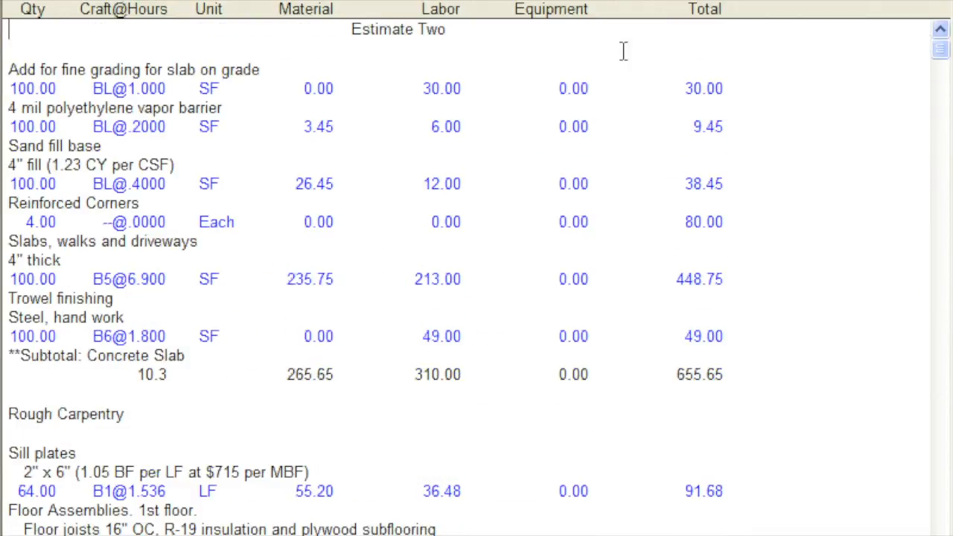
drag(426, 29, 517, 45)
text(hree)
- Save a copy of Estimate Three.est in the Estimates folder on Network Drive (J:)
click(37, 0)
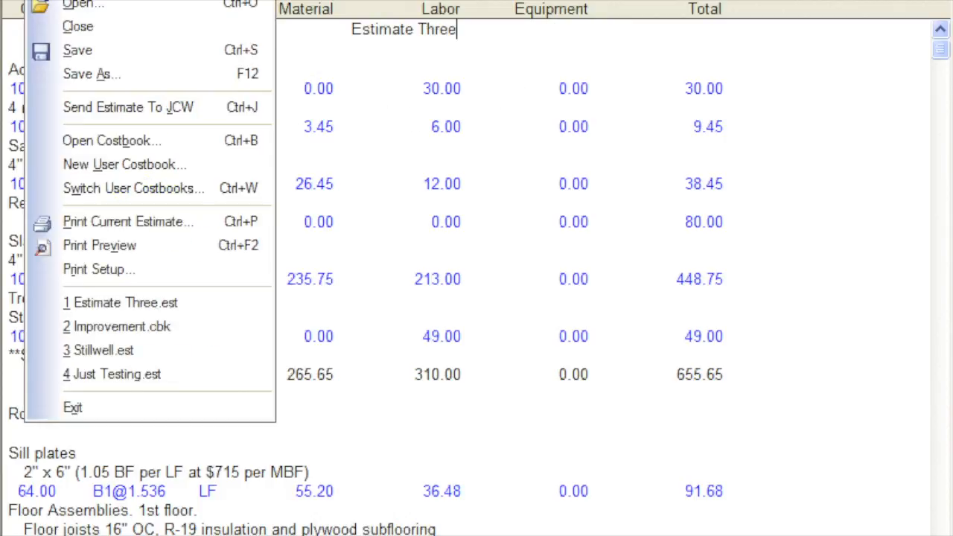
click(38, 68)
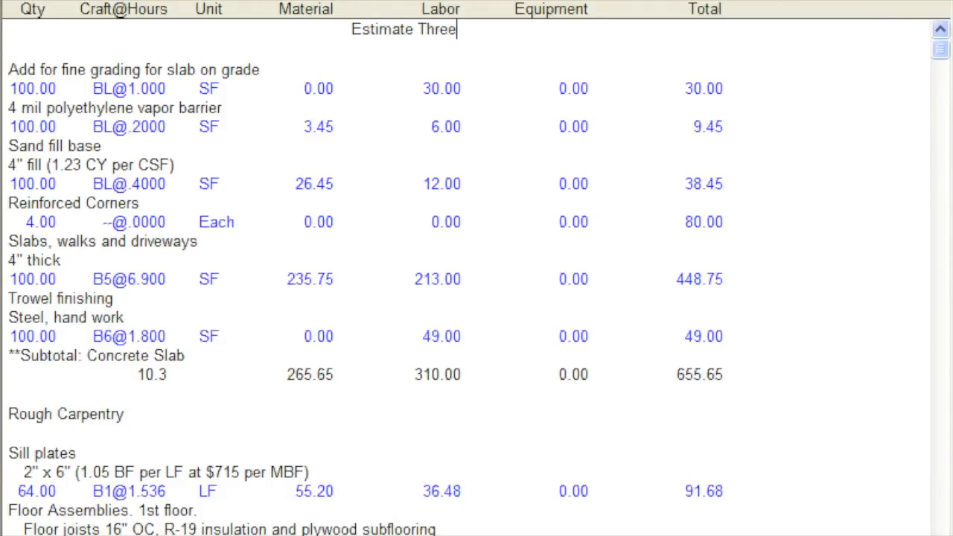
click(37, 0)
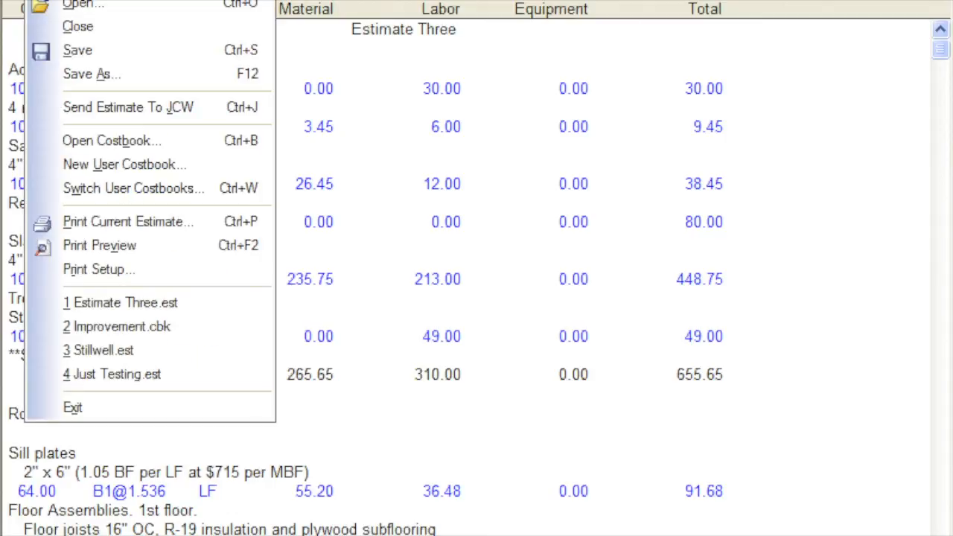
click(33, 73)
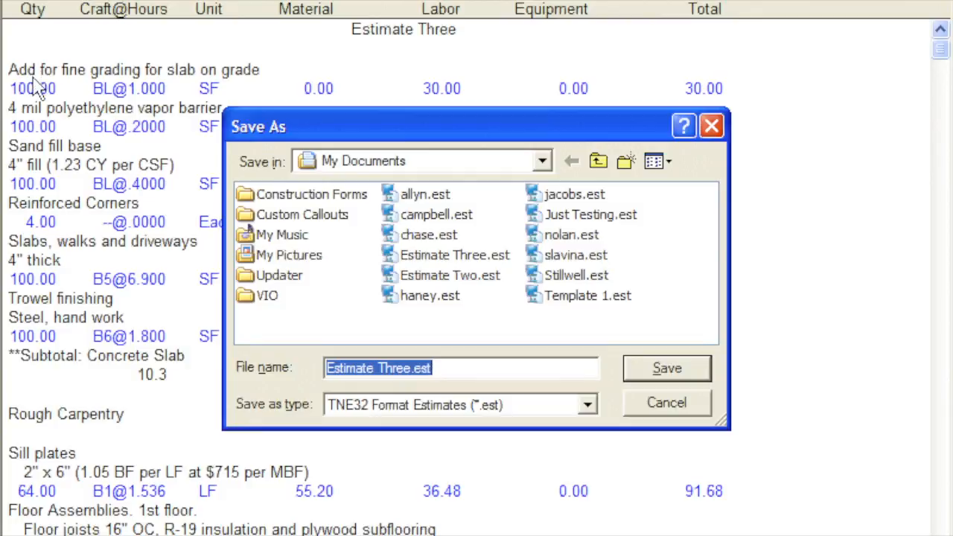
click(542, 164)
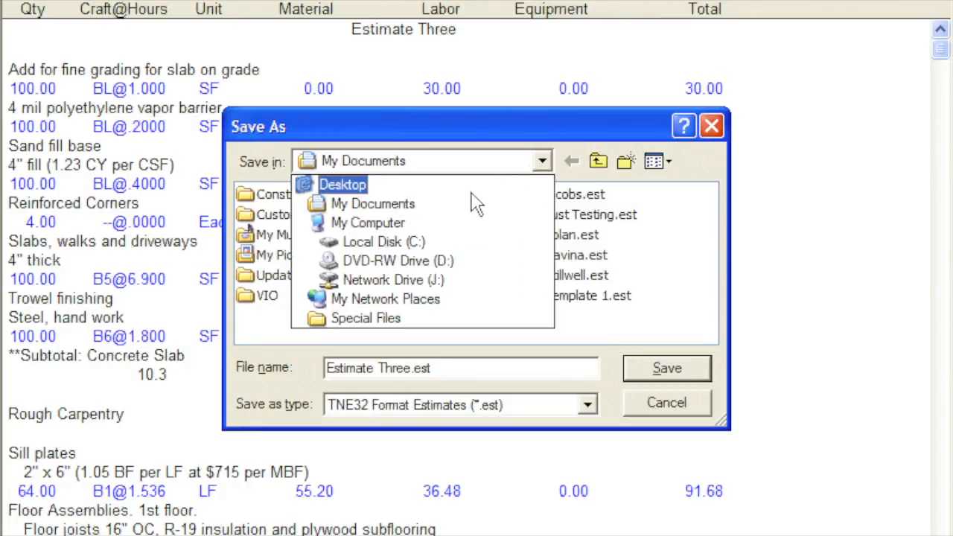
click(452, 282)
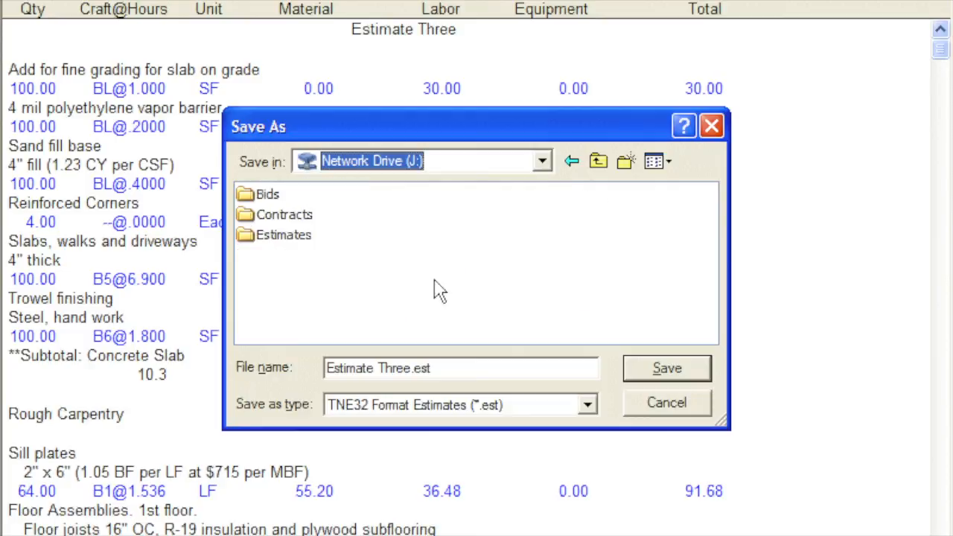
double_click(249, 236)
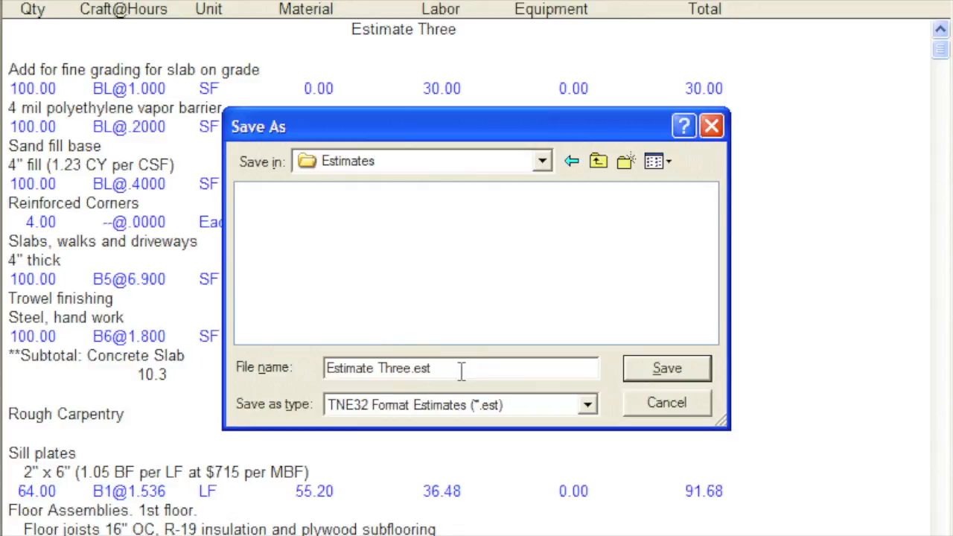
click(635, 380)
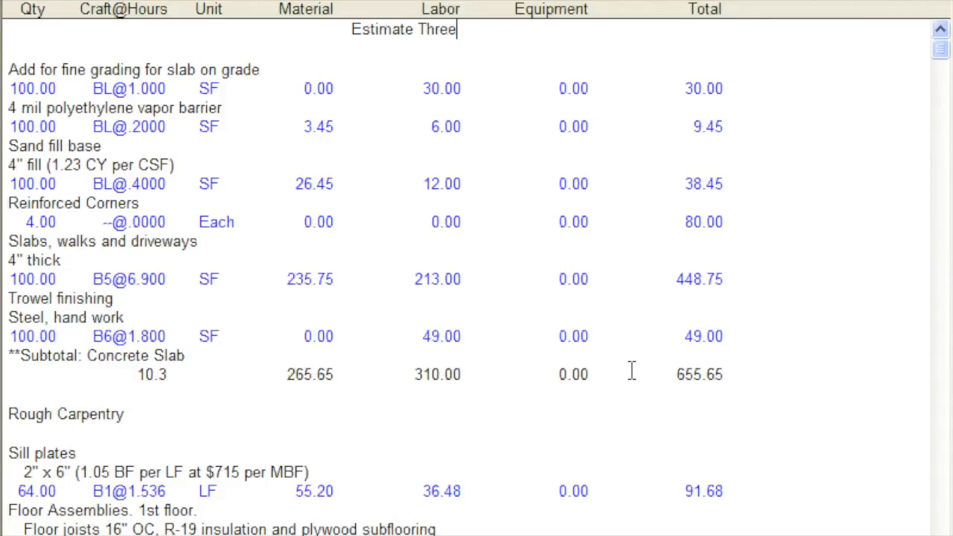
- Switch to the blank Excel worksheet and return to the estimate
key(alt+Tab)
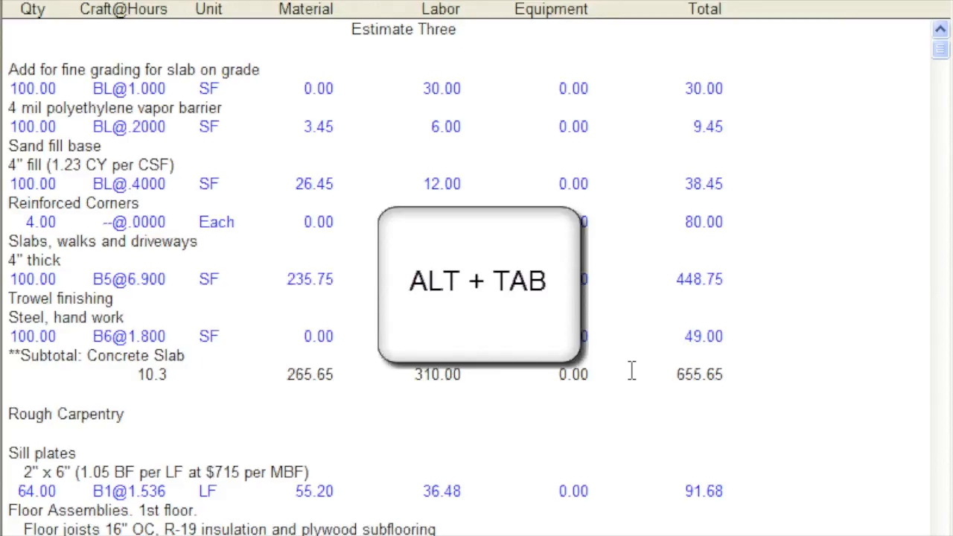
key(alt+Tab)
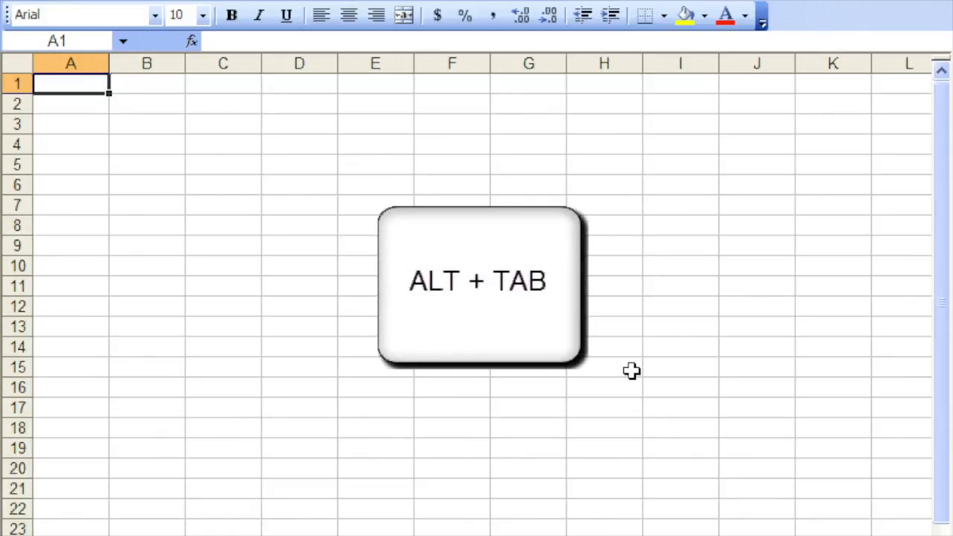
key(alt+Tab)
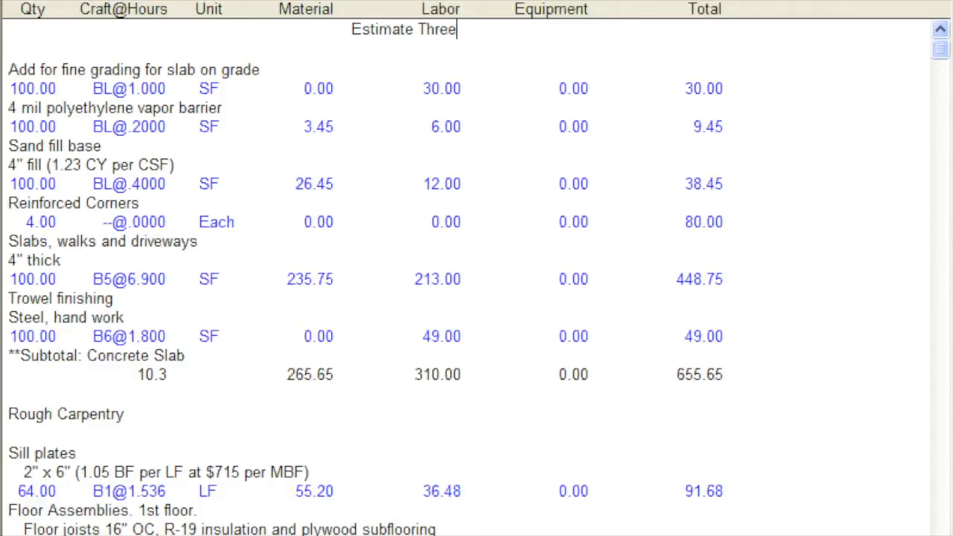
- Save a copy of the estimate in My Documents as the Tab Separated file Estimate Three.tab
click(57, 1)
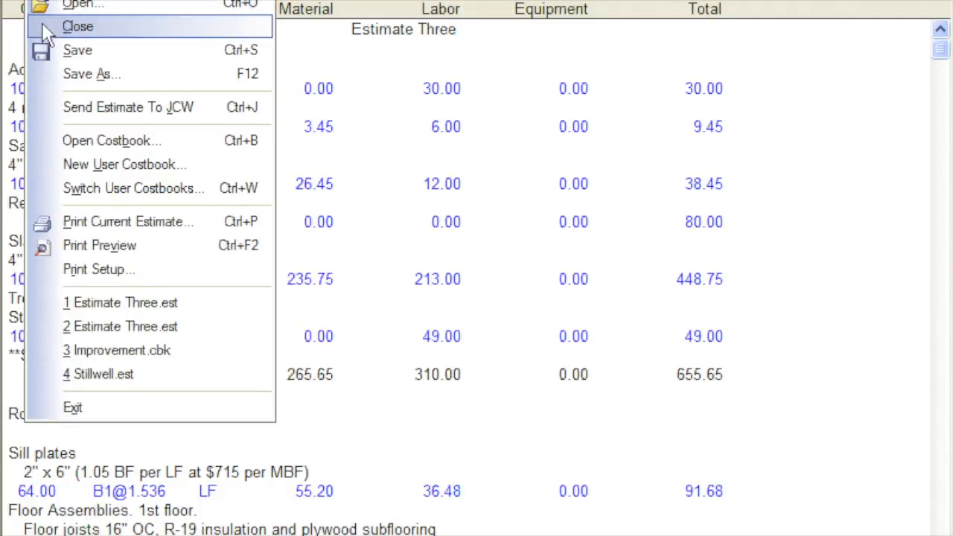
click(46, 76)
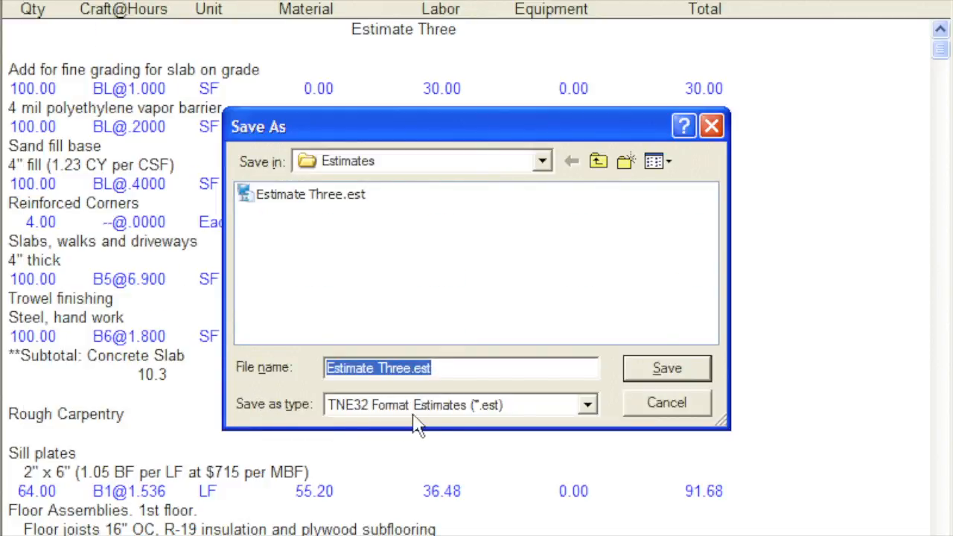
click(588, 406)
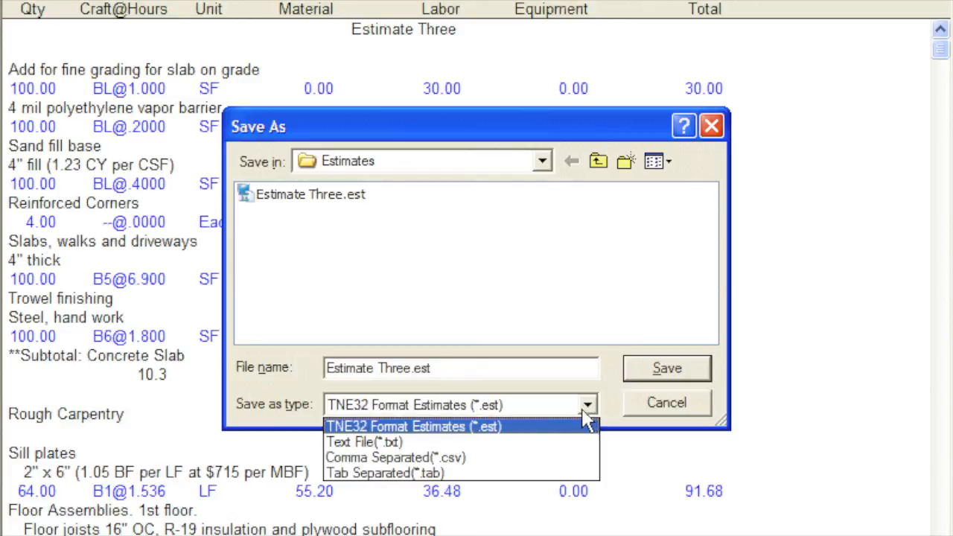
click(580, 474)
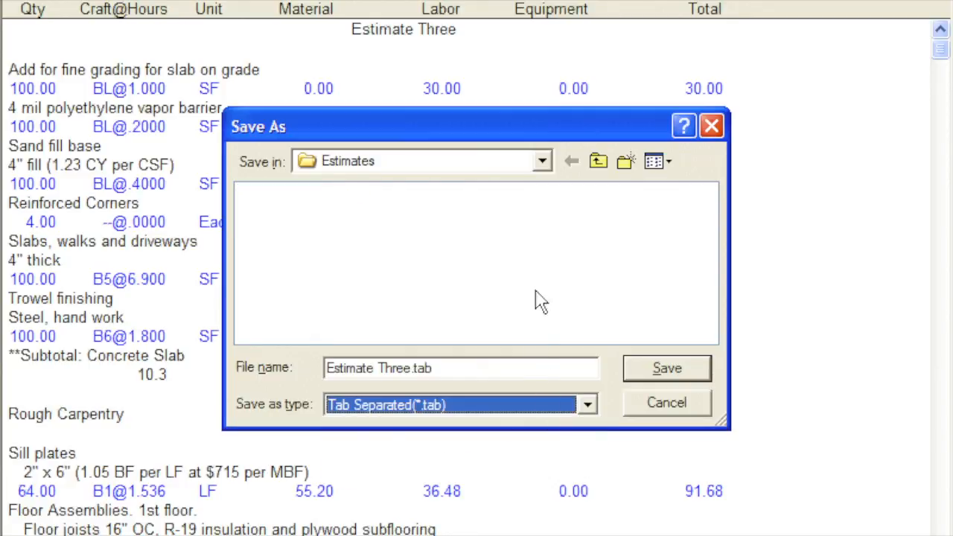
click(536, 165)
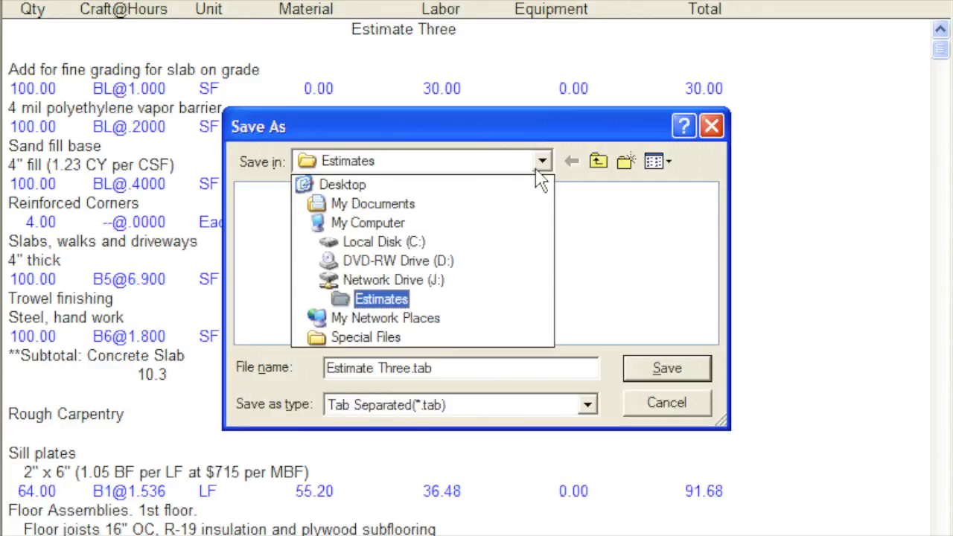
click(526, 208)
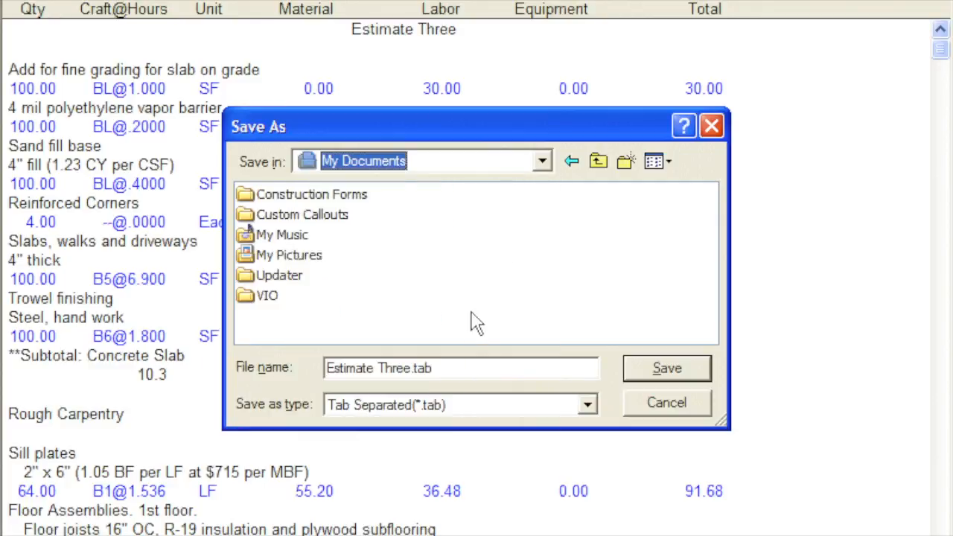
click(437, 368)
drag(438, 368, 324, 368)
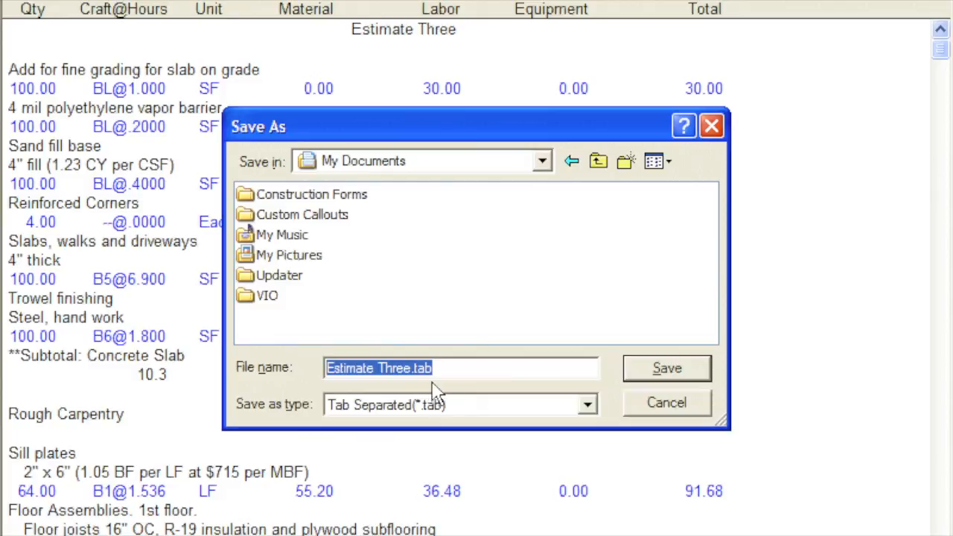
click(631, 372)
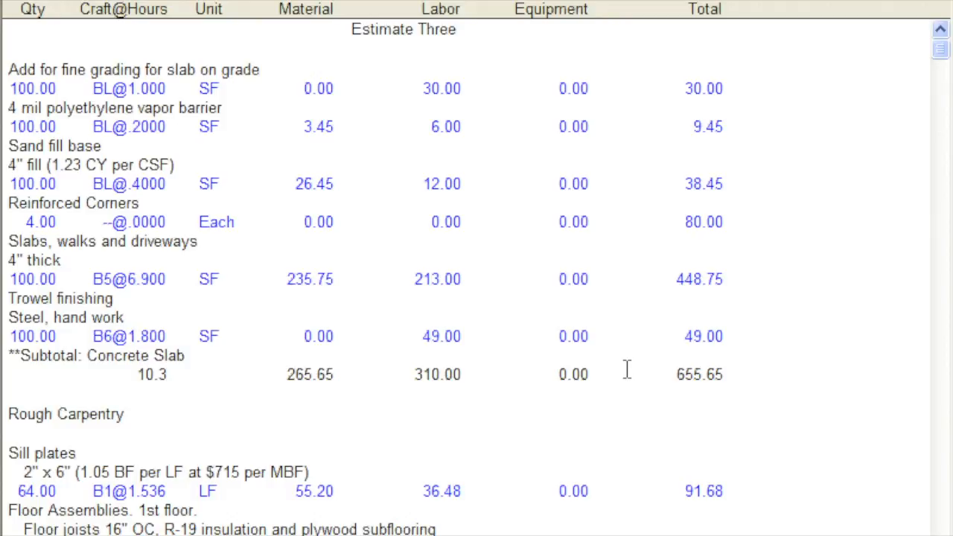
- Switch to Excel, filter the files in My Documents by *.tab, and import Estimate Three.tab as delimited text starting at row 1
key(alt+Tab)
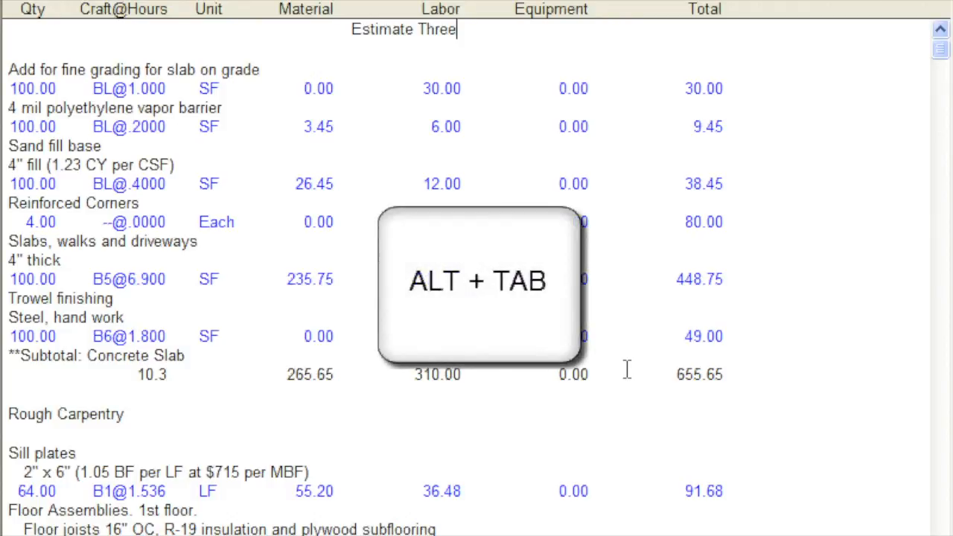
key(alt+Tab)
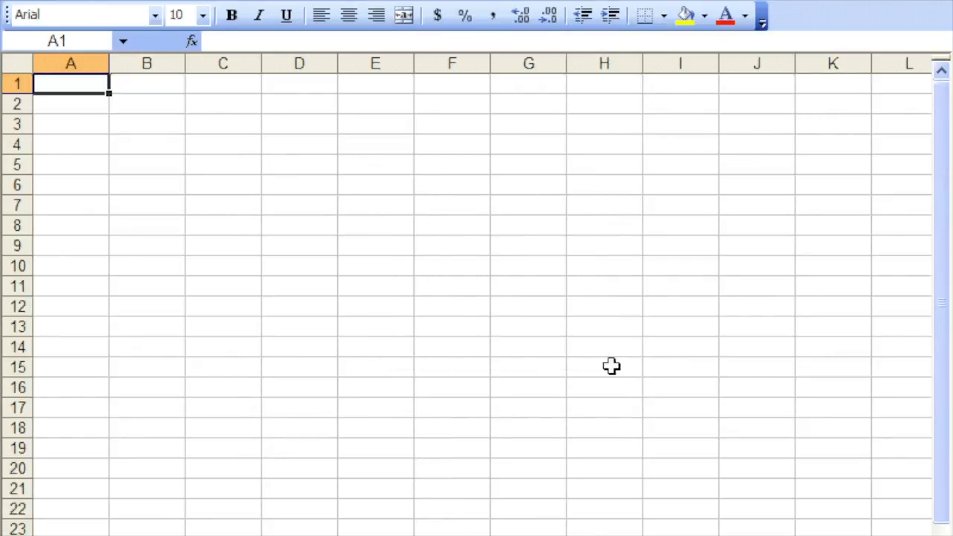
click(48, 6)
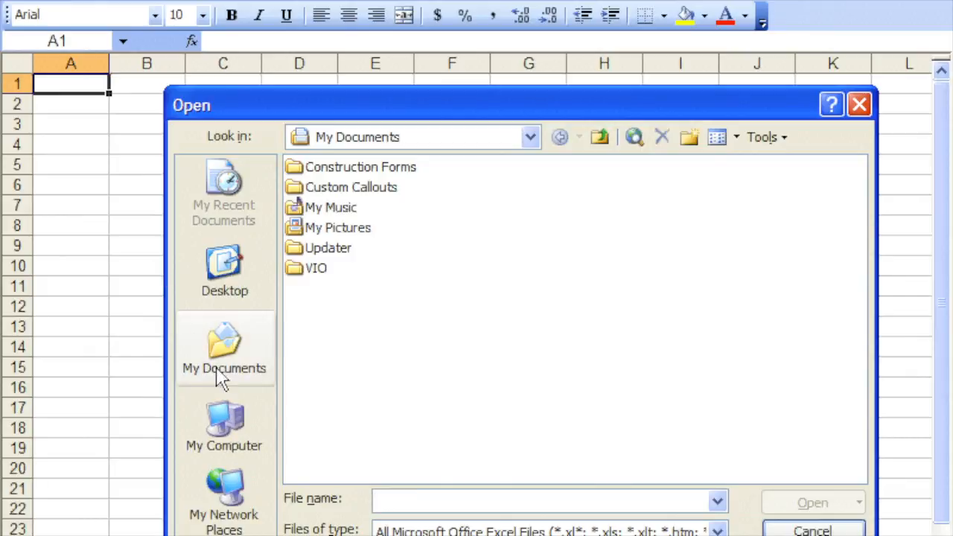
text(*.ta)
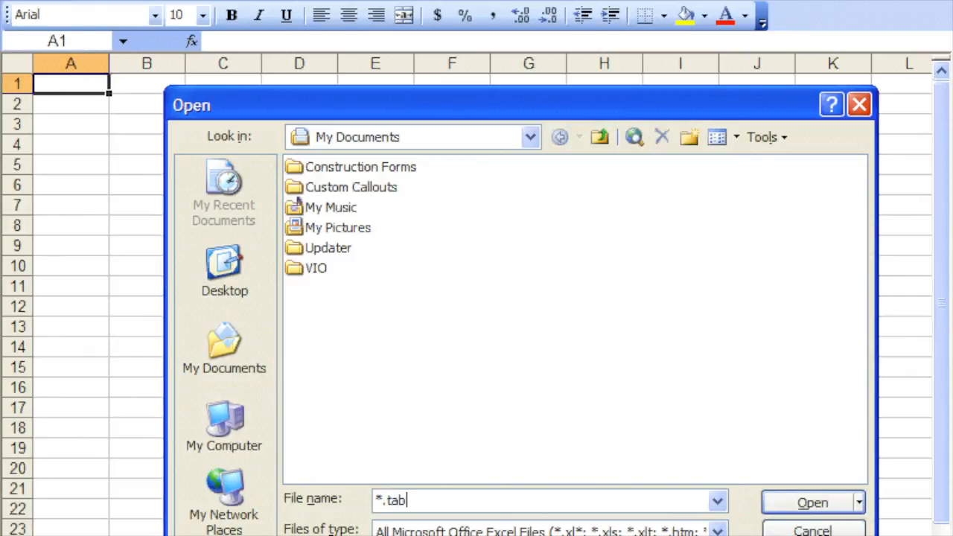
text(b)
key(Return)
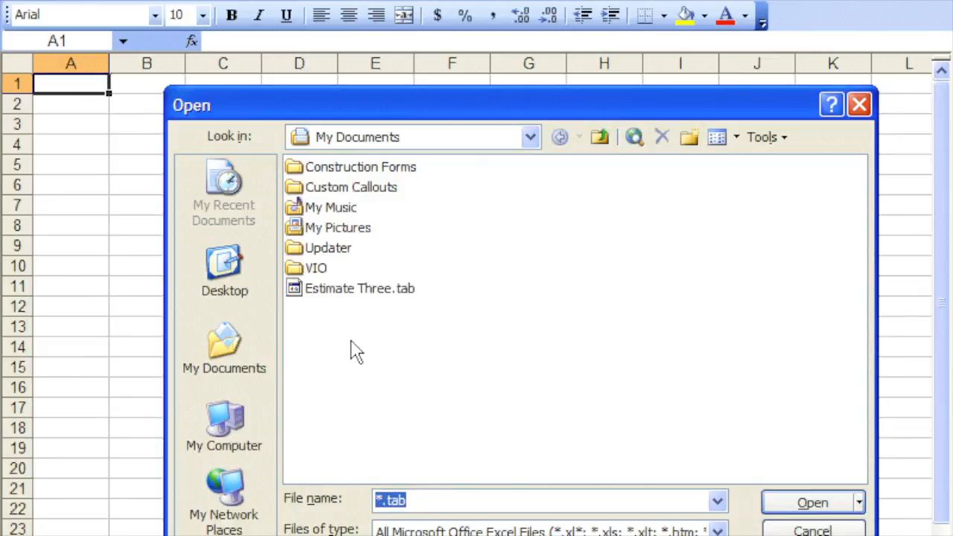
click(355, 292)
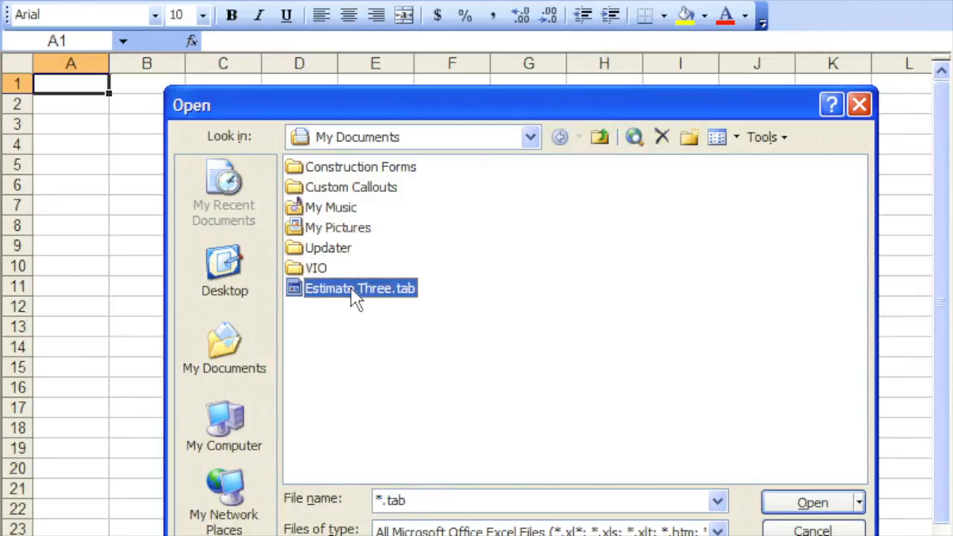
double_click(355, 292)
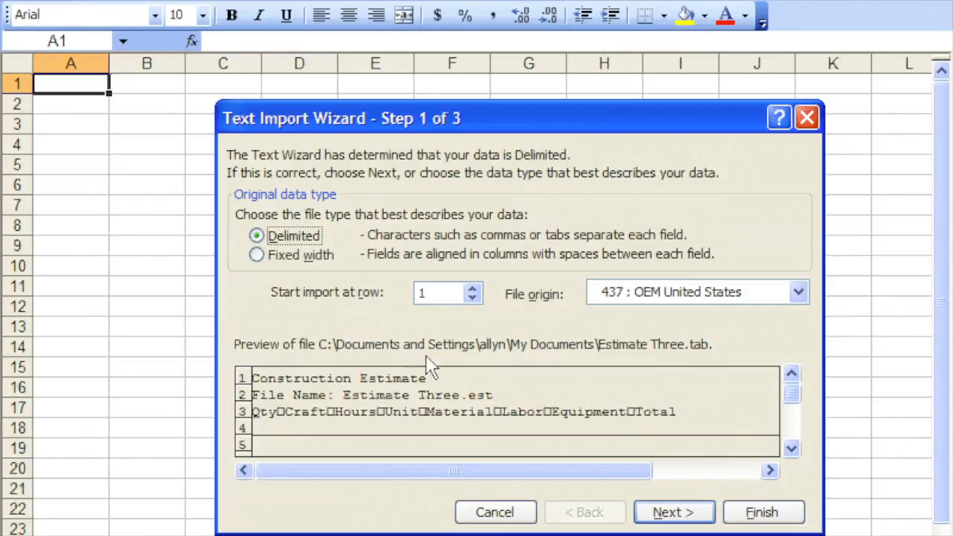
click(738, 513)
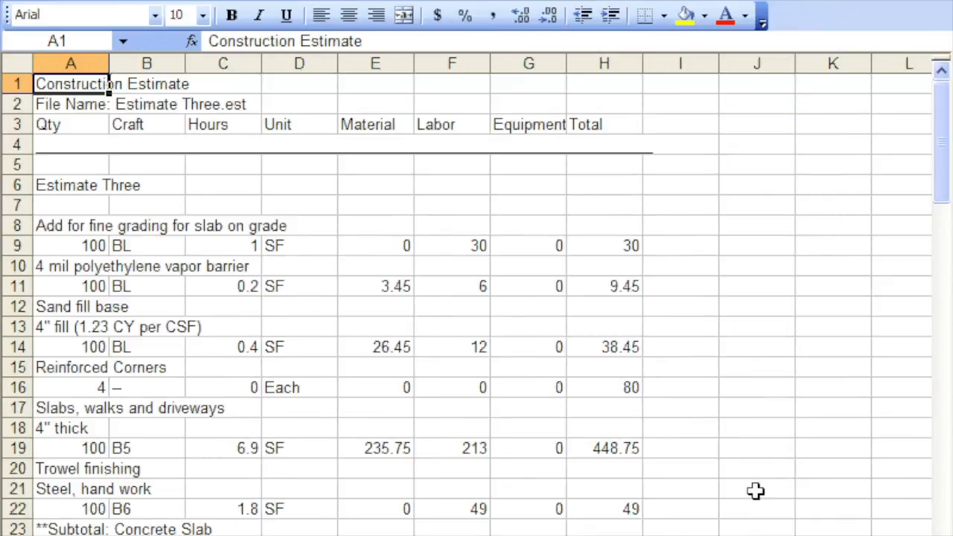
- Examine the end of the imported estimate and the contents of the rough framing, insulation, drywall subtotal in cell H79
click(940, 415)
drag(942, 417, 947, 503)
click(949, 515)
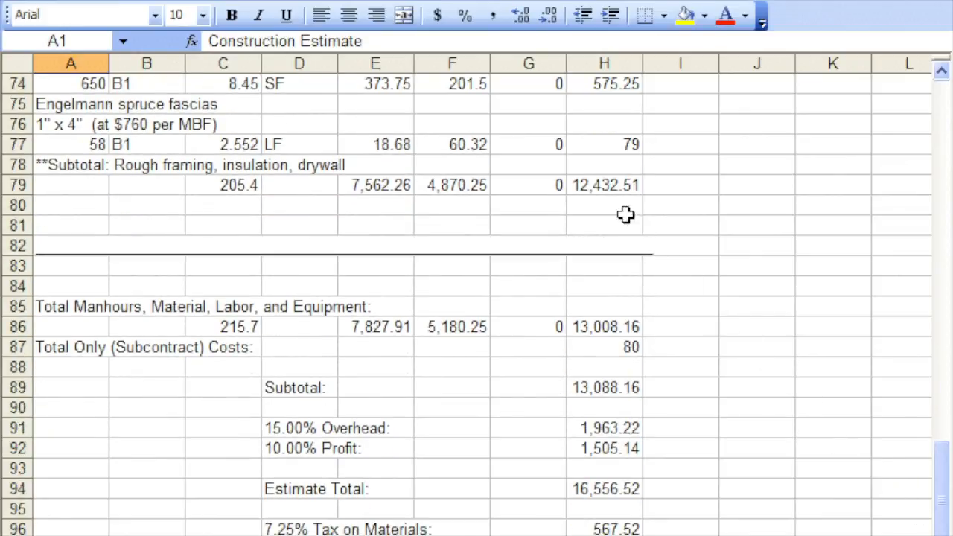
click(607, 188)
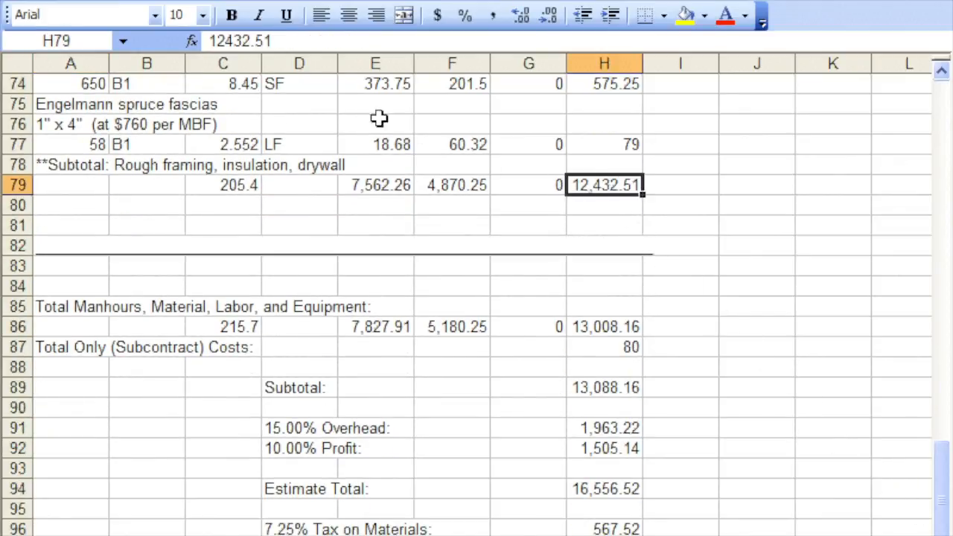
click(279, 41)
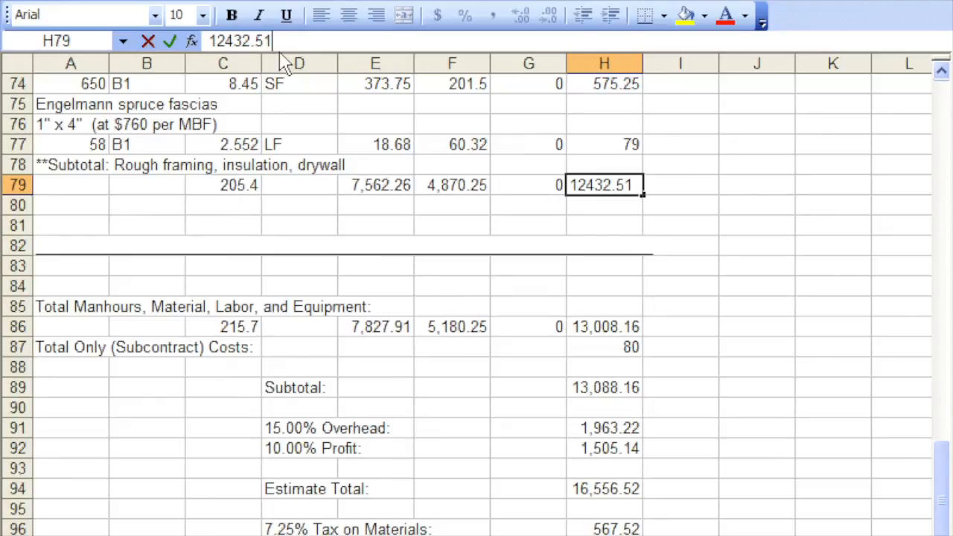
- Return to the estimate, copy all of its content, and paste it into the blank Word document
key(alt+Tab)
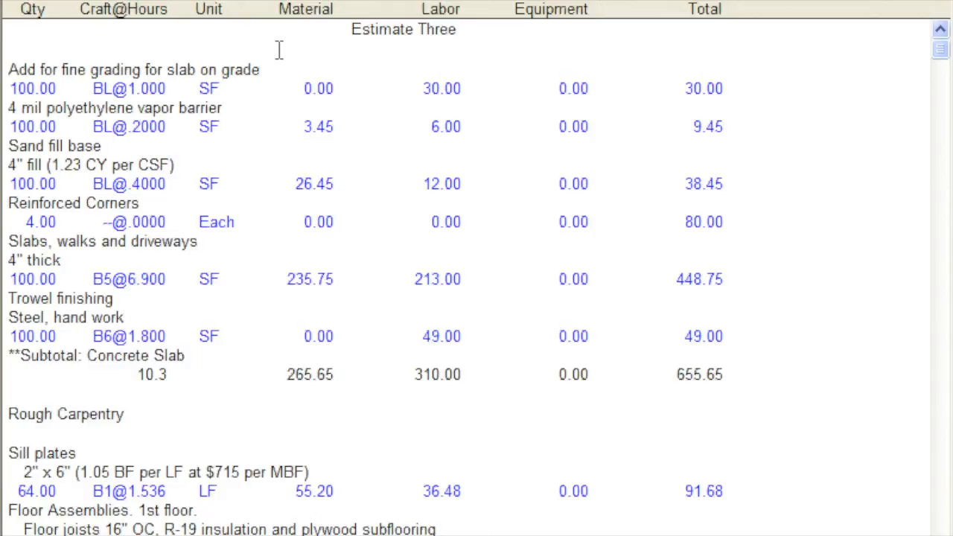
right_click(60, 3)
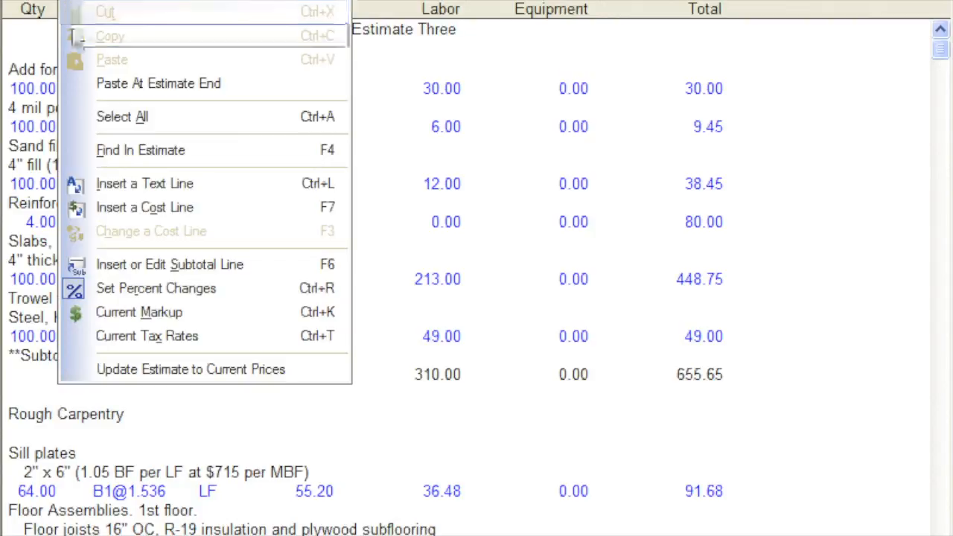
click(122, 116)
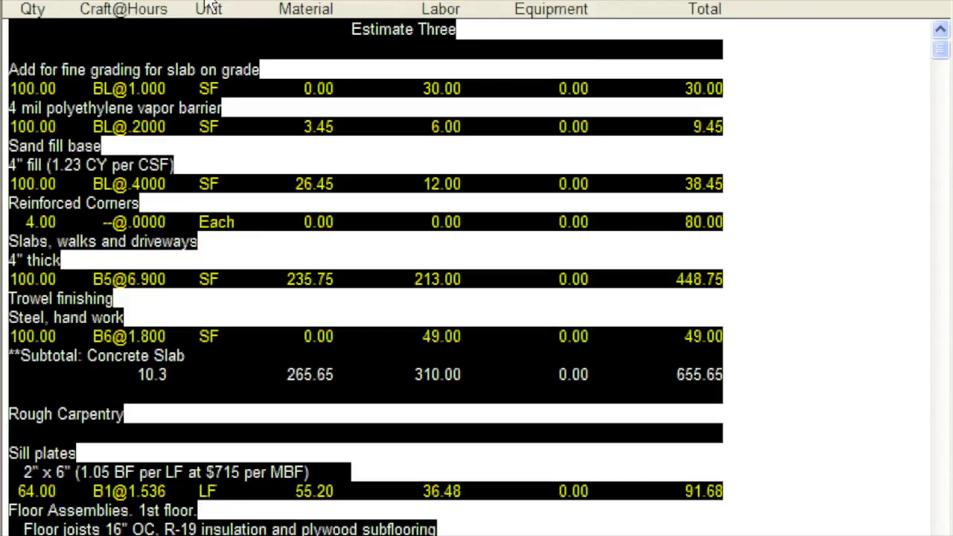
key(alt+Tab)
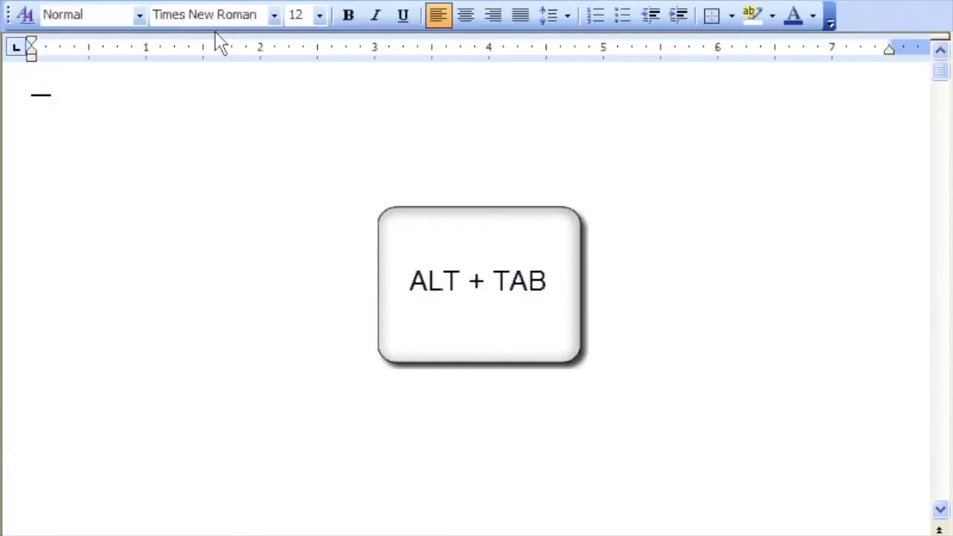
click(350, 4)
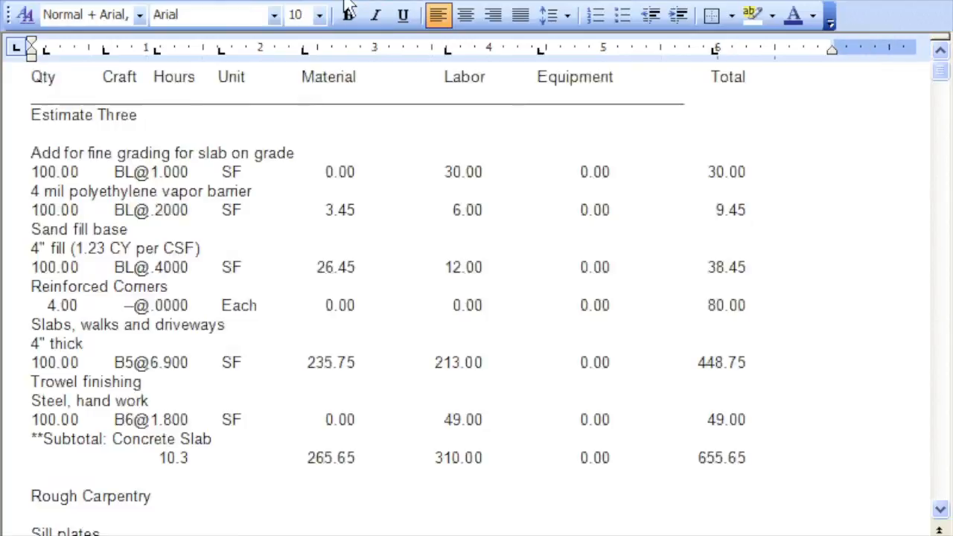
- Review the pasted estimate through its last section in Word, and return to the Estimate Three window
click(938, 336)
click(937, 337)
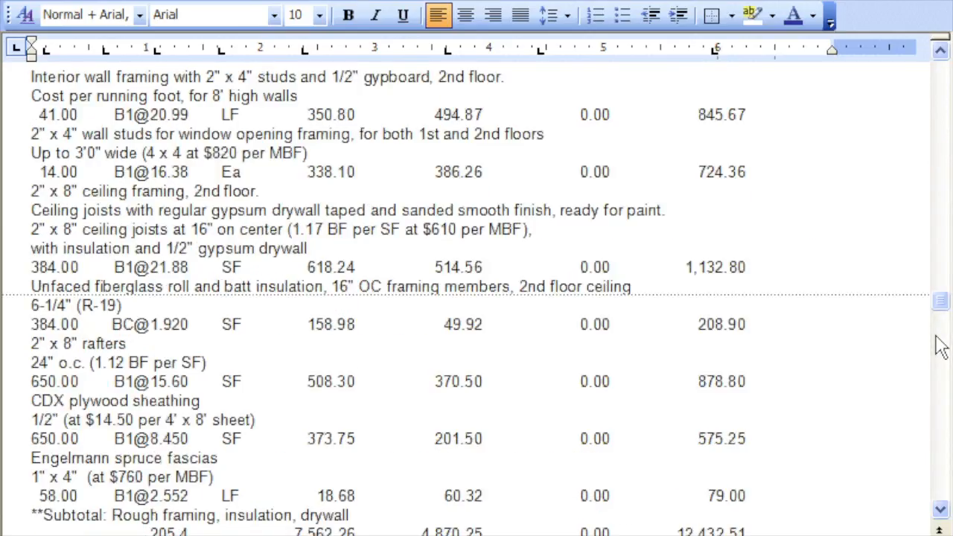
drag(940, 301, 943, 449)
key(alt+Tab)
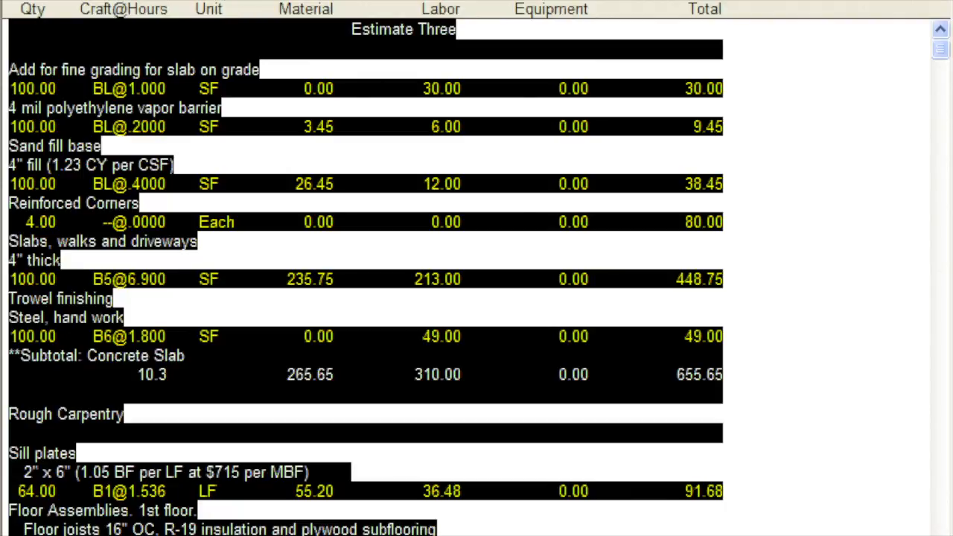
- Switch to the National Construction Estimator costbook and create a new user costbook named Room Additions in My Documents
click(205, 0)
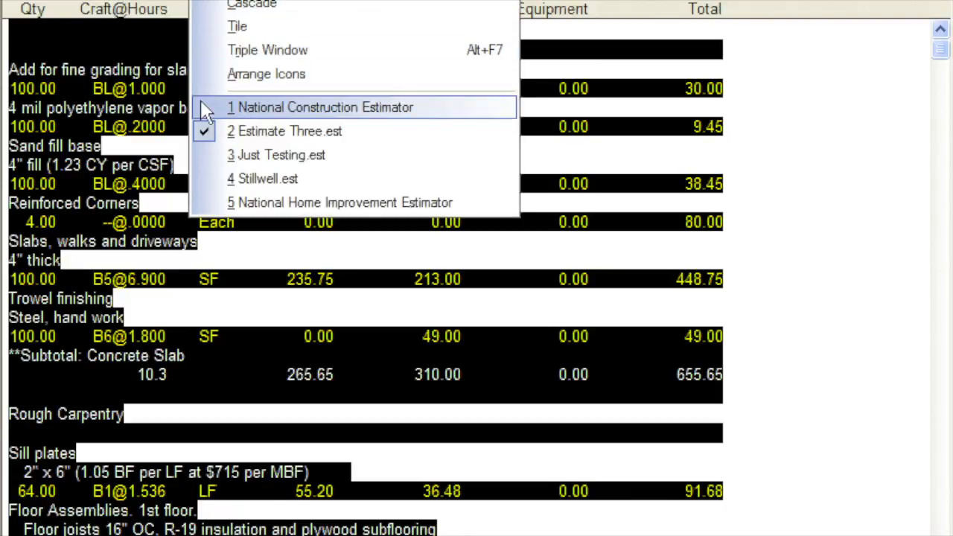
click(298, 108)
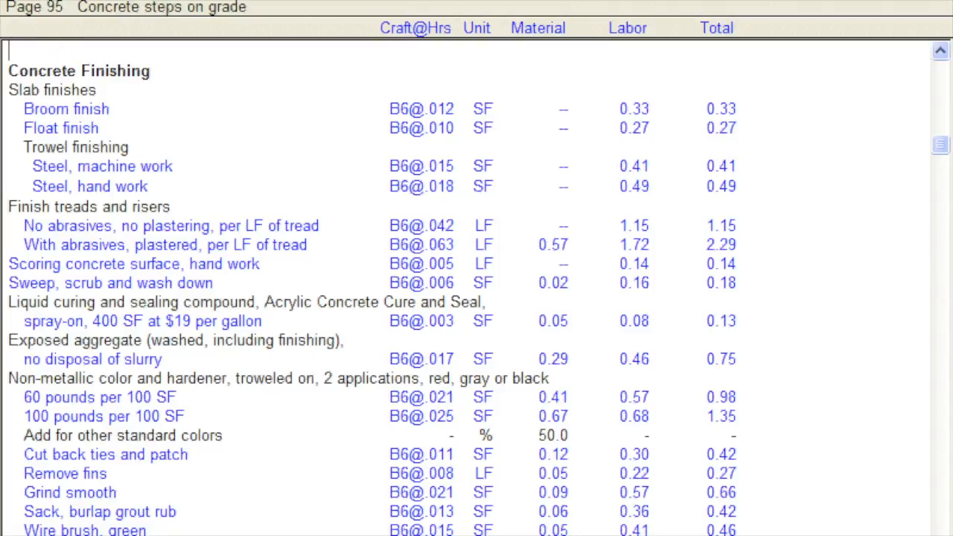
click(38, 0)
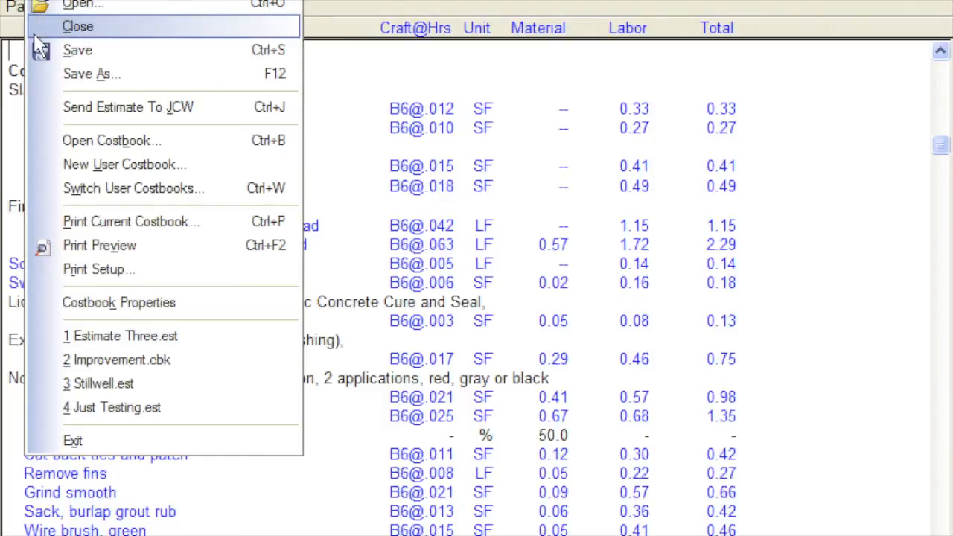
click(40, 165)
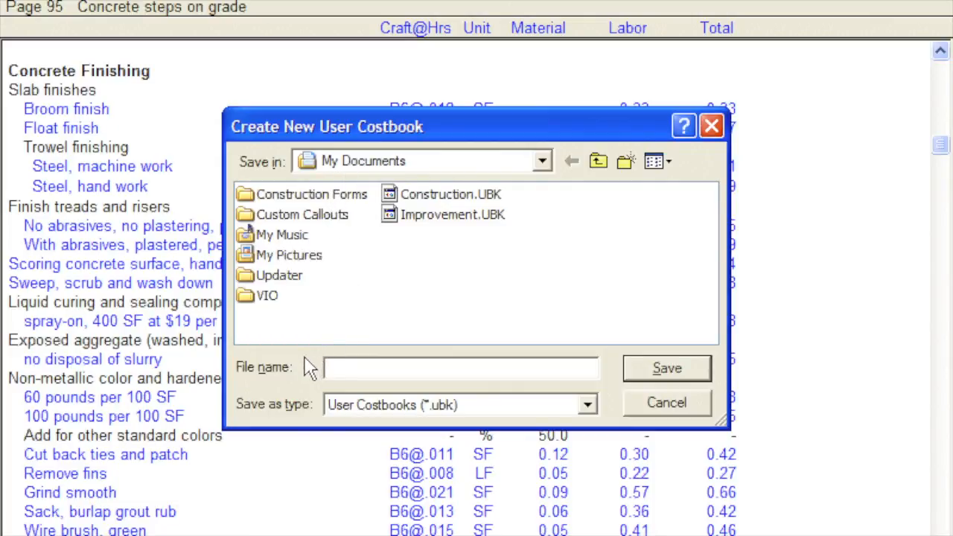
text(Room Additions)
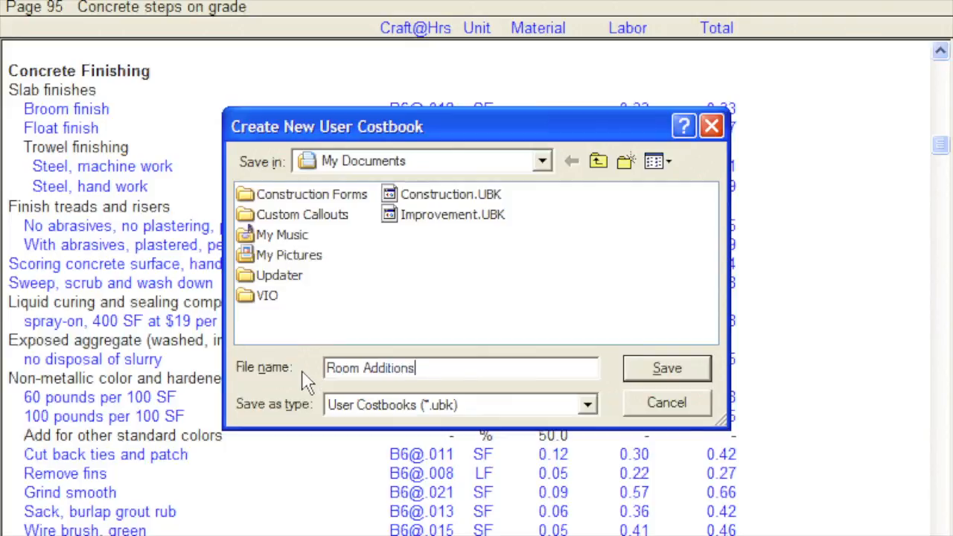
click(645, 372)
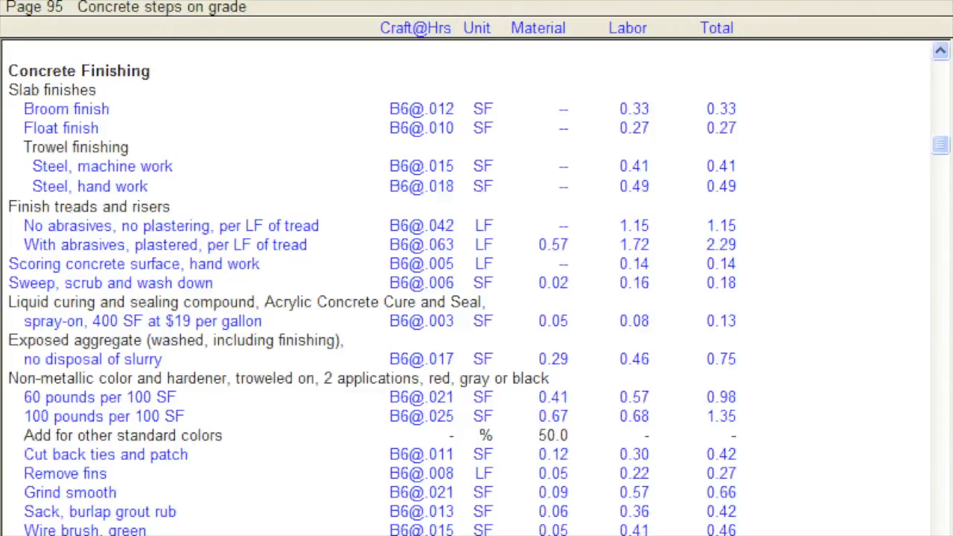
- Switch the active user costbook to Construction.UBK in My Documents
scroll(466, 287, down, 7)
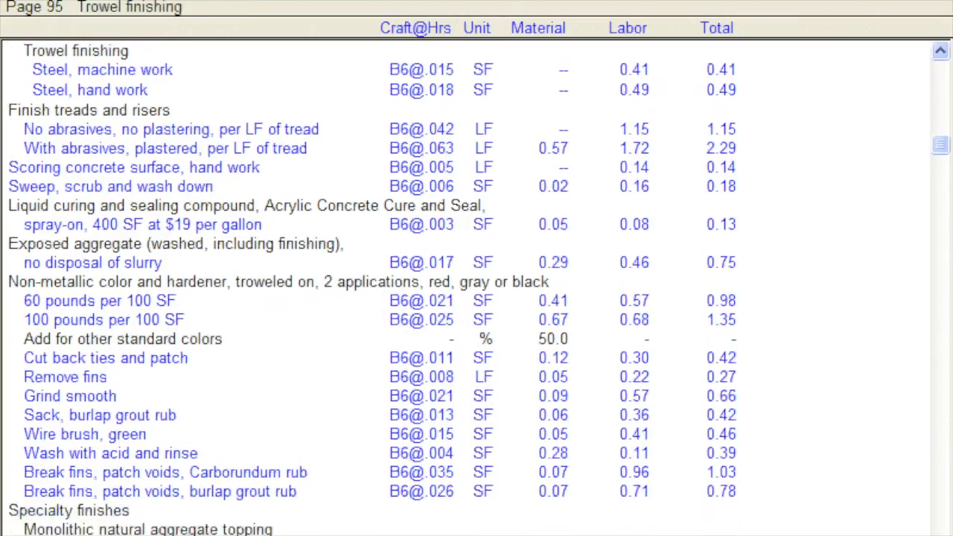
scroll(466, 287, down, 9)
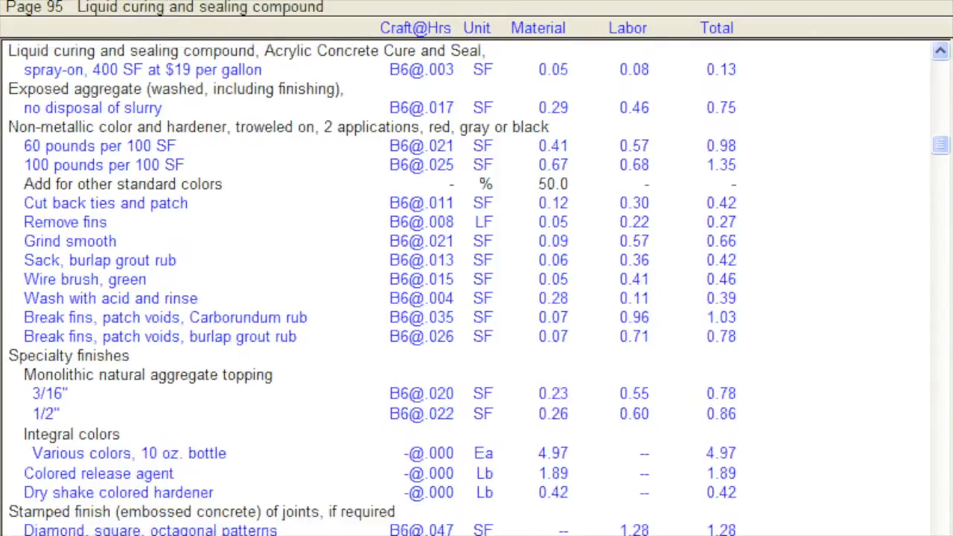
scroll(466, 288, down, 10)
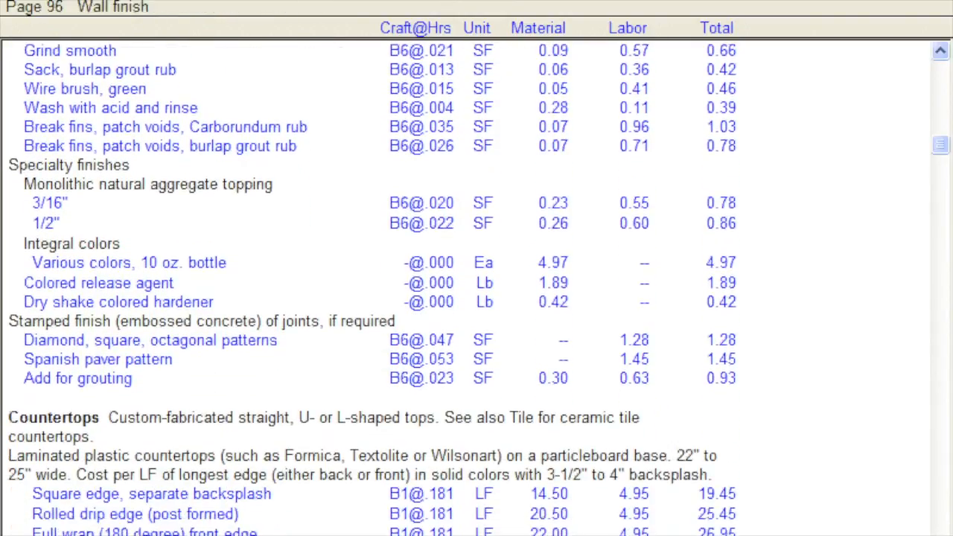
scroll(466, 287, down, 9)
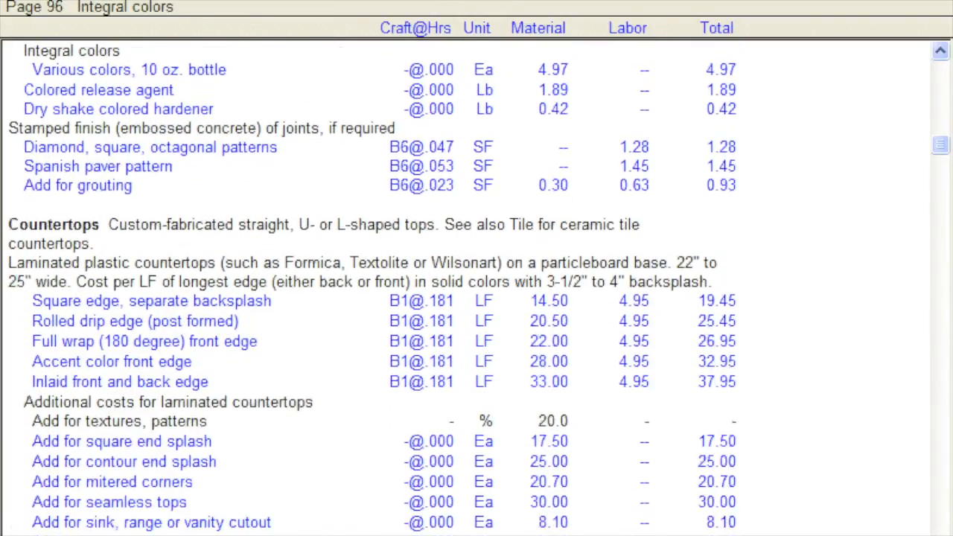
scroll(851, 501, down, 6)
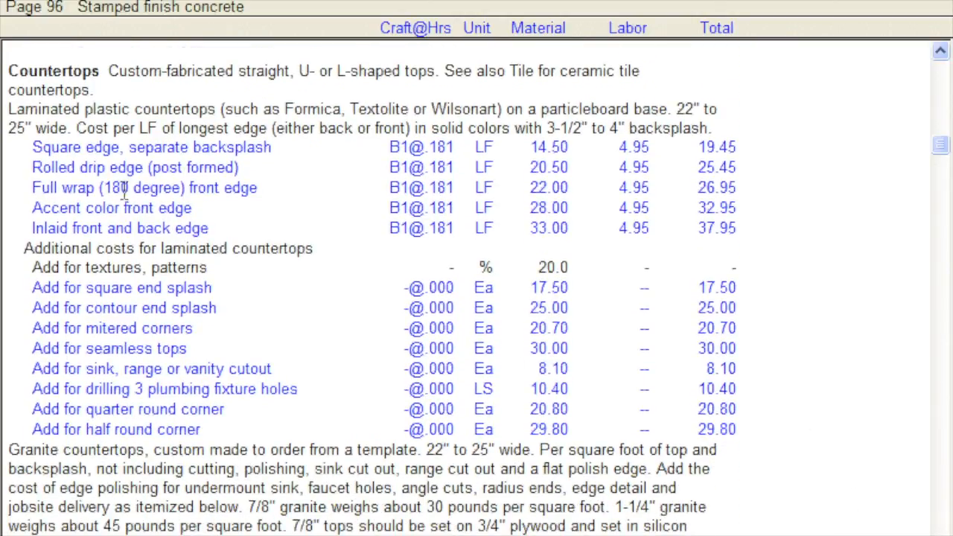
click(41, 1)
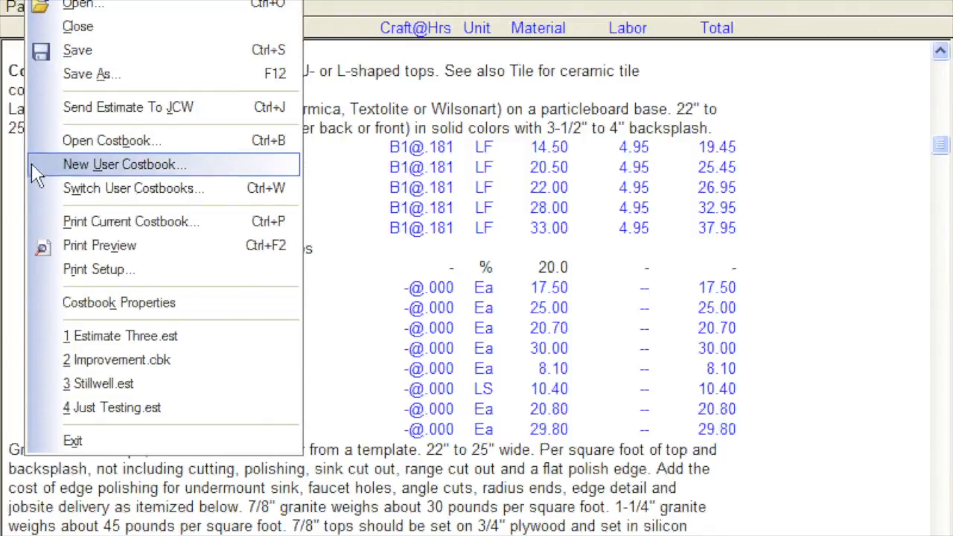
click(34, 190)
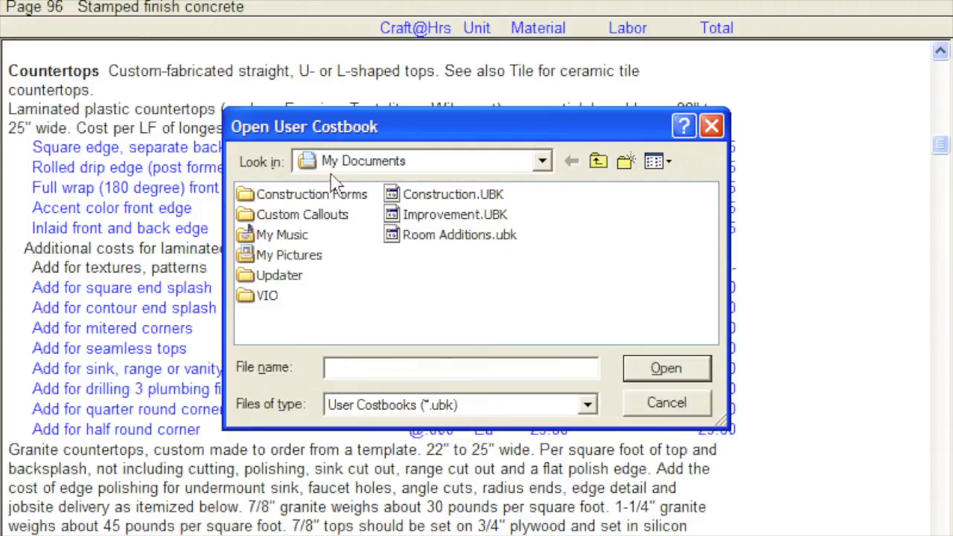
click(408, 199)
double_click(407, 199)
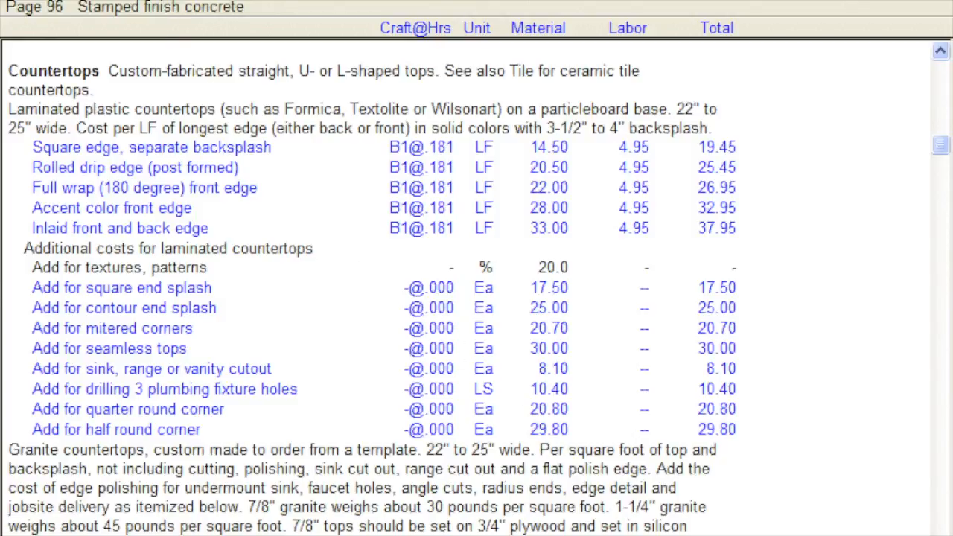
- Set the area modification ZIP code to 33054 and apply the price adjustments to material, labor and equipment
click(156, 0)
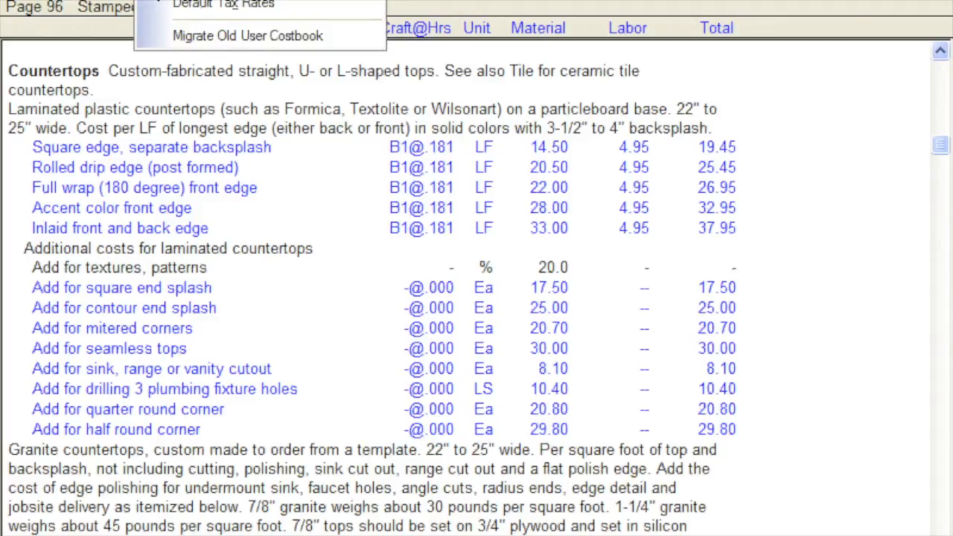
click(156, 0)
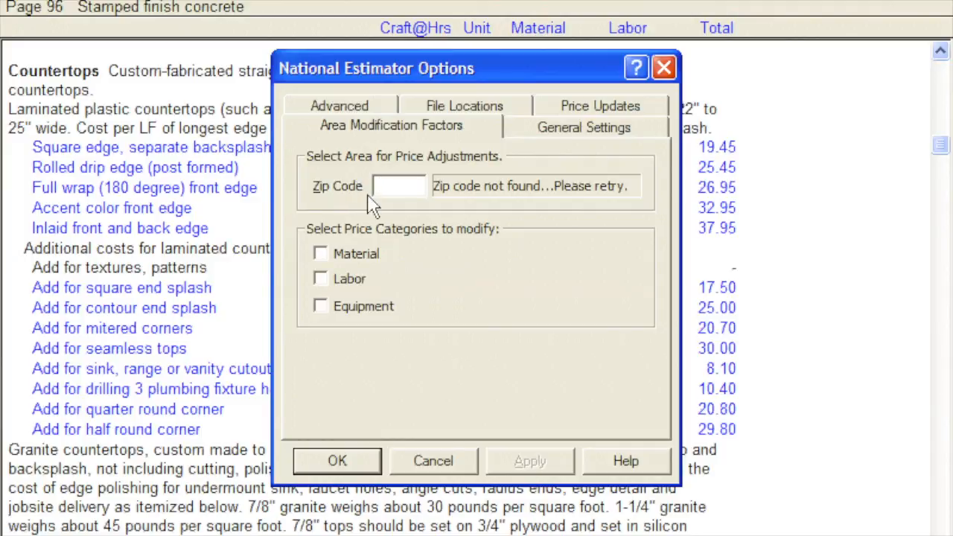
text(33054)
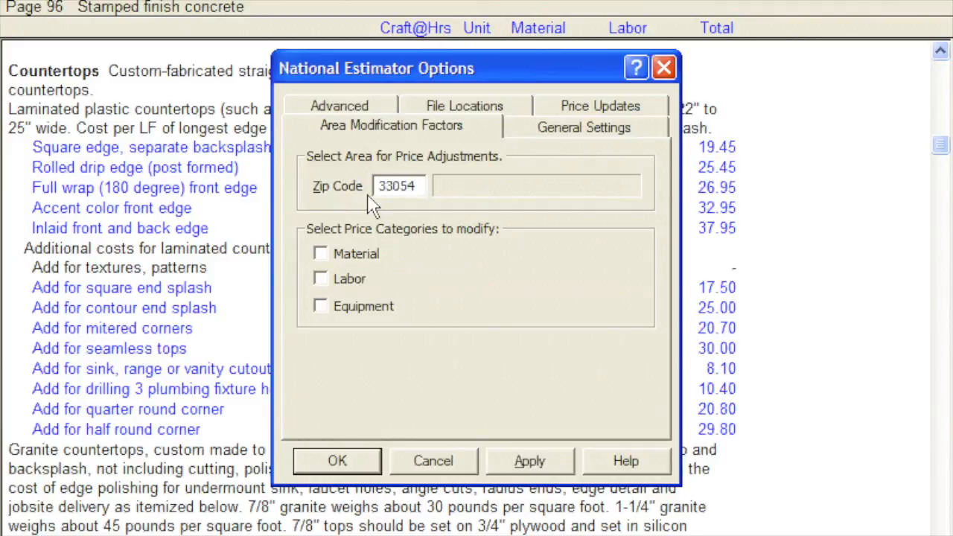
key(Tab)
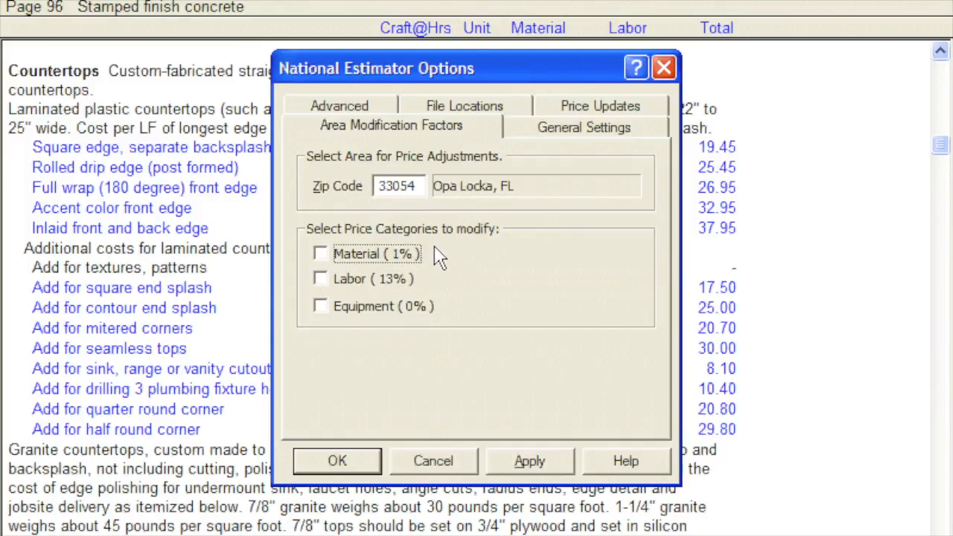
click(320, 253)
click(320, 278)
click(321, 311)
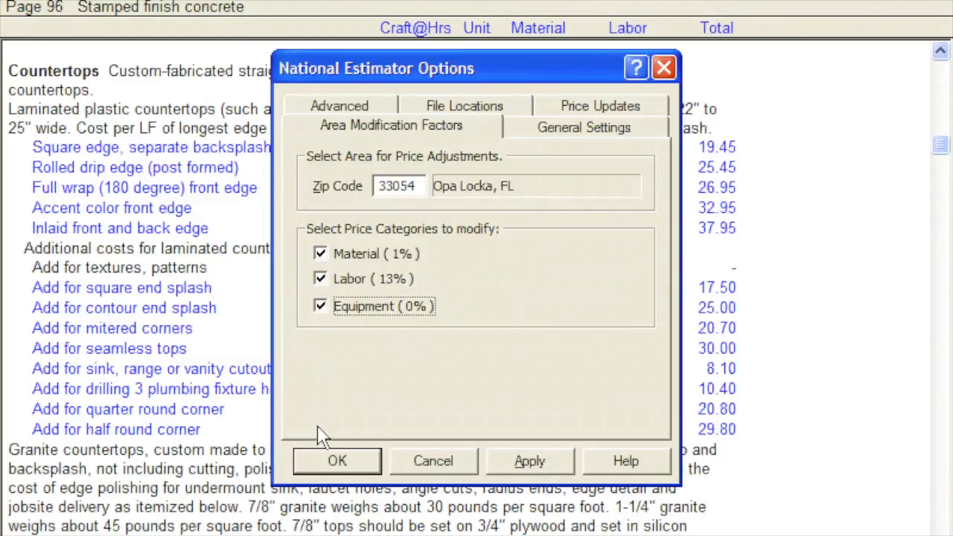
click(314, 457)
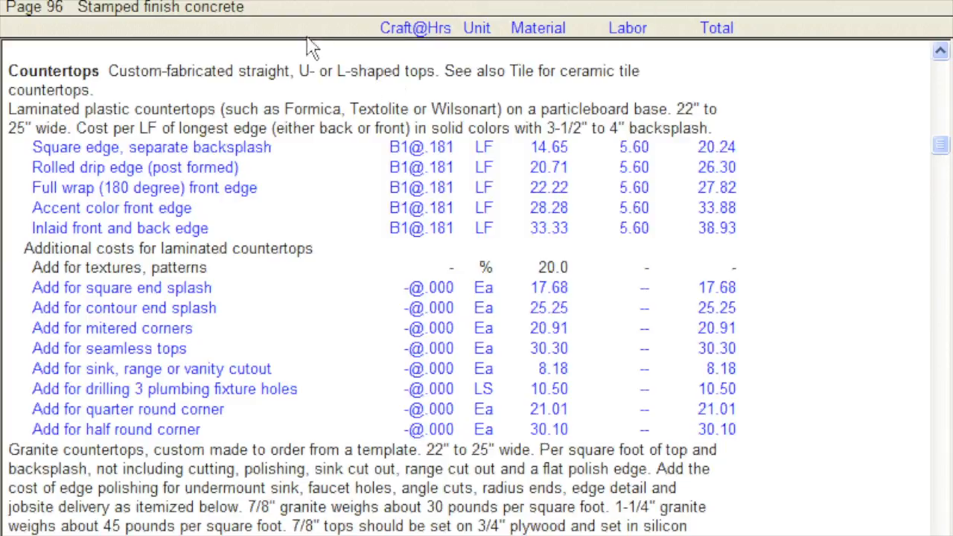
- Request costbook updates and set the program to check for new prices every 30 days
click(265, 0)
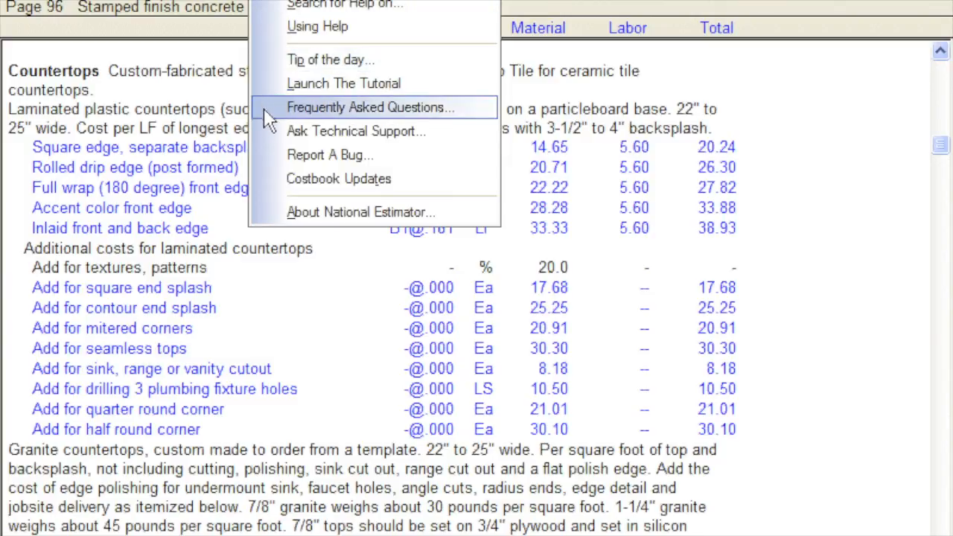
click(266, 179)
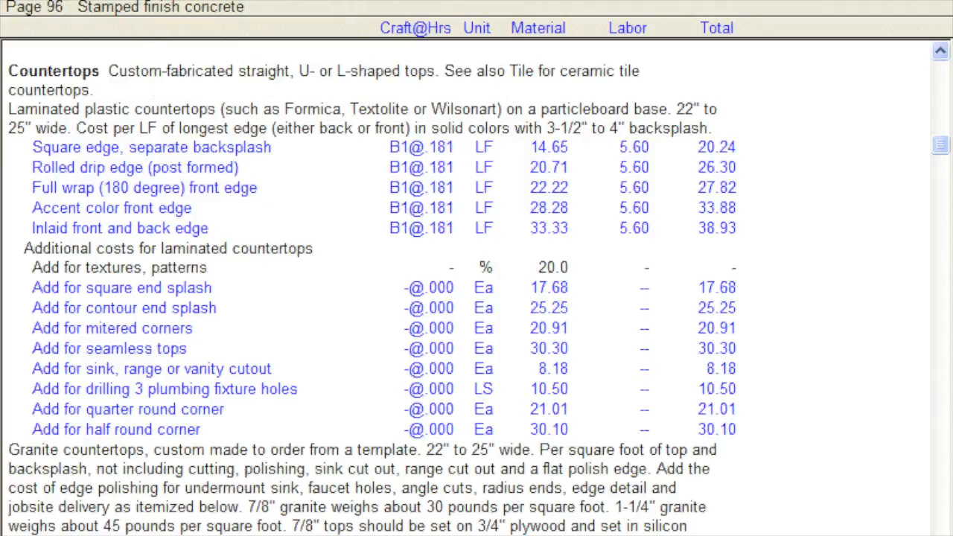
click(158, 0)
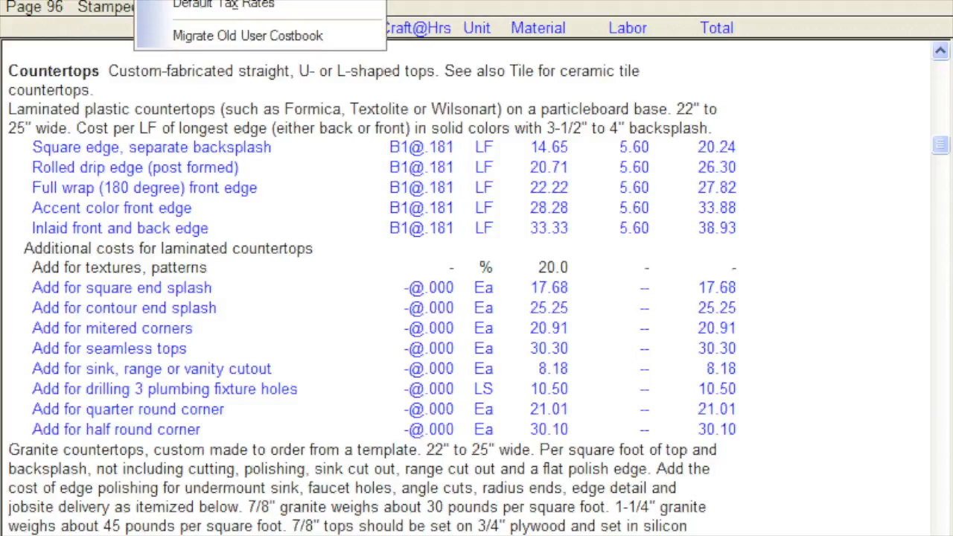
click(158, 0)
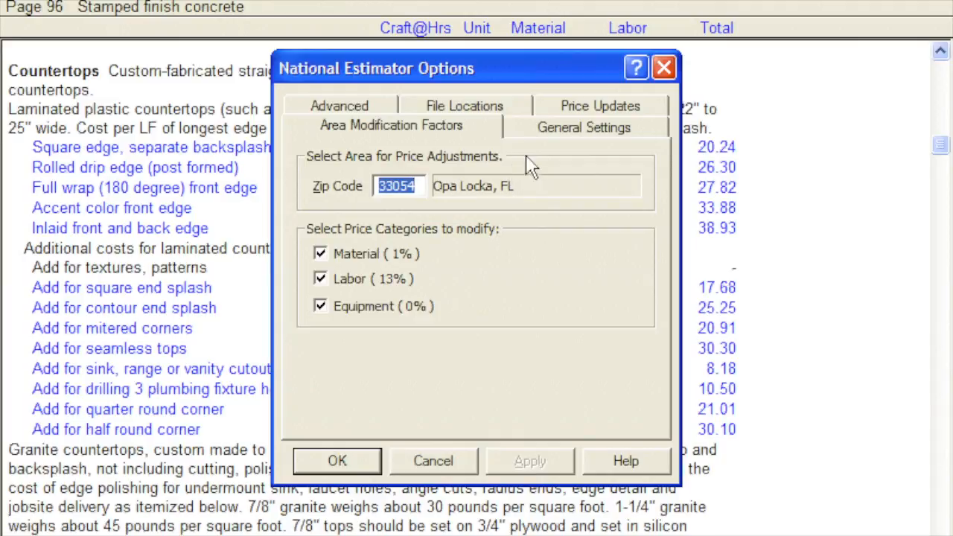
click(550, 113)
double_click(488, 188)
text(30)
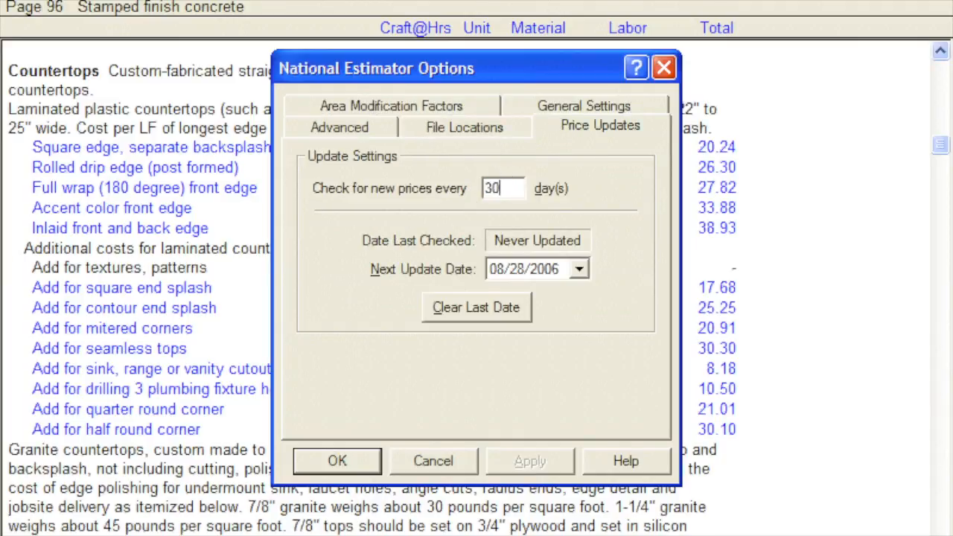
click(314, 458)
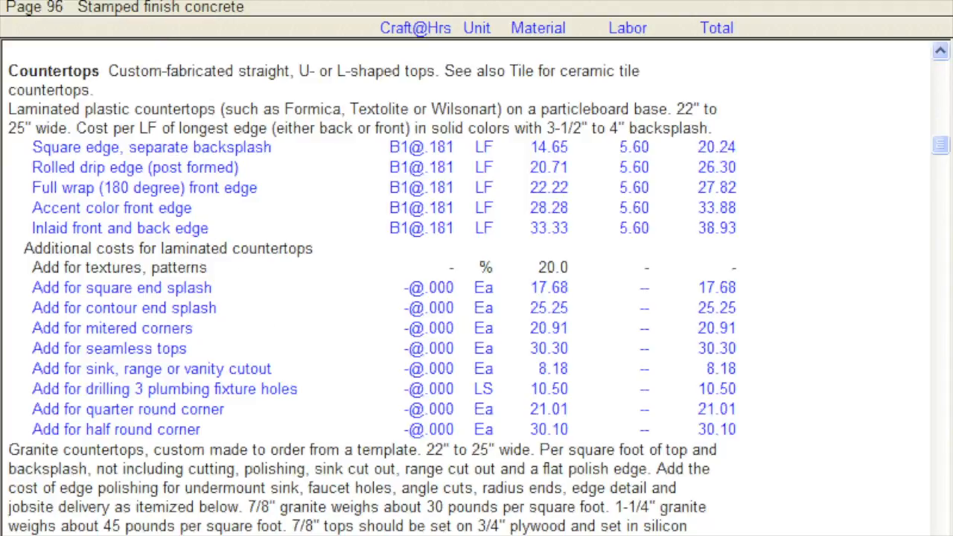
- Lower the auto-save interval in the general settings and review the default file locations for estimates and costbooks
click(155, 0)
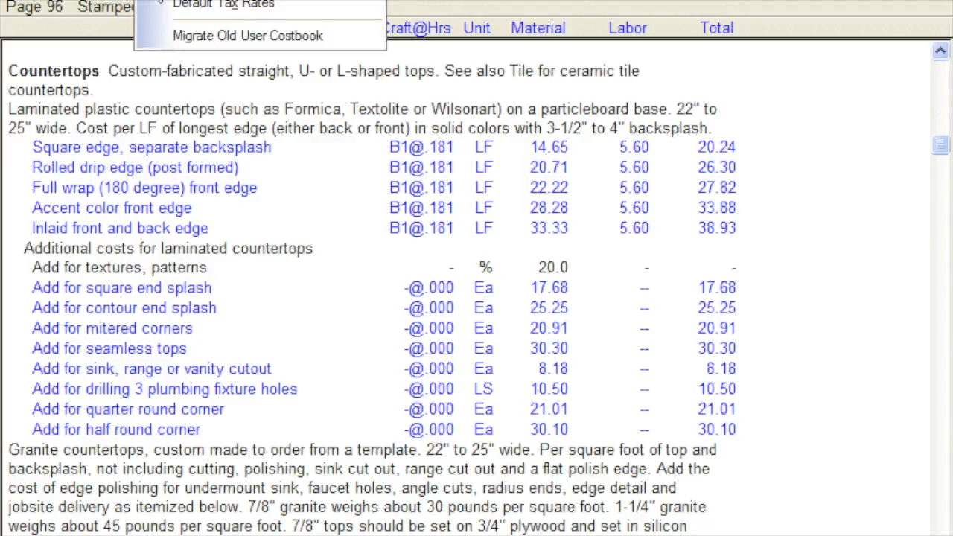
click(155, 0)
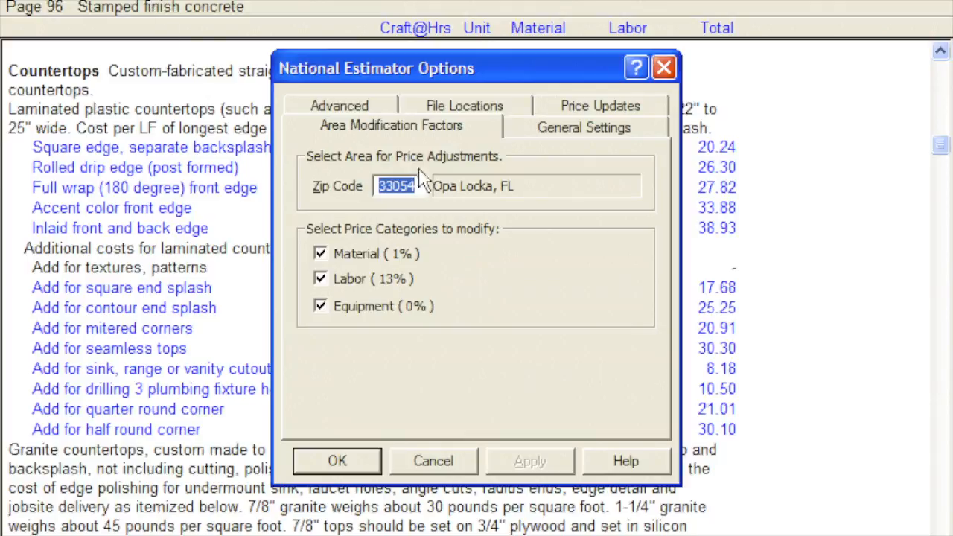
click(522, 136)
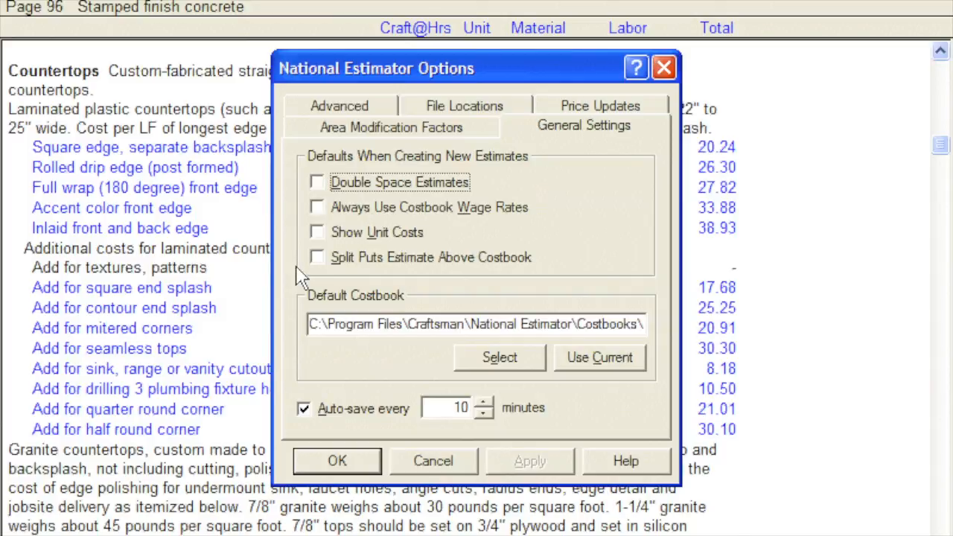
double_click(462, 408)
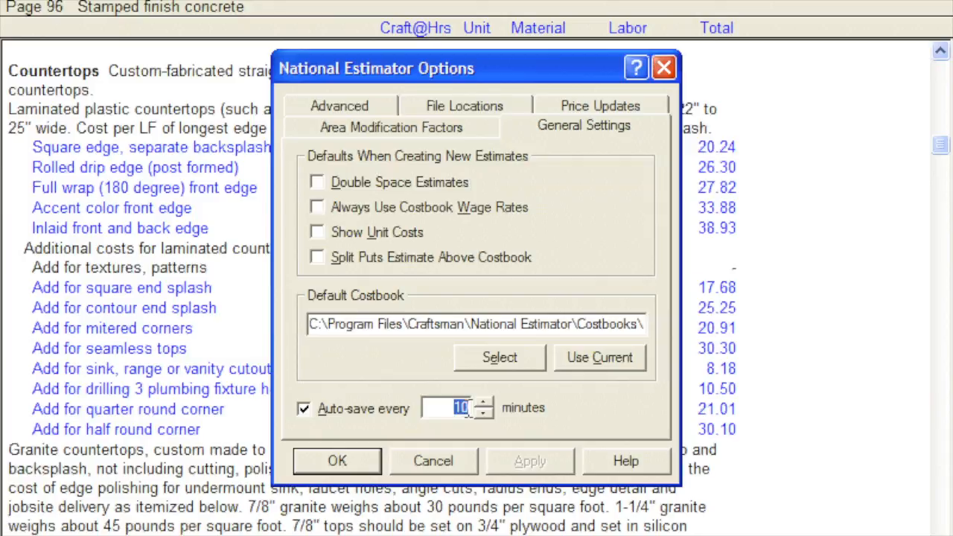
click(478, 413)
click(478, 414)
click(478, 414)
click(478, 414)
click(478, 414)
click(432, 109)
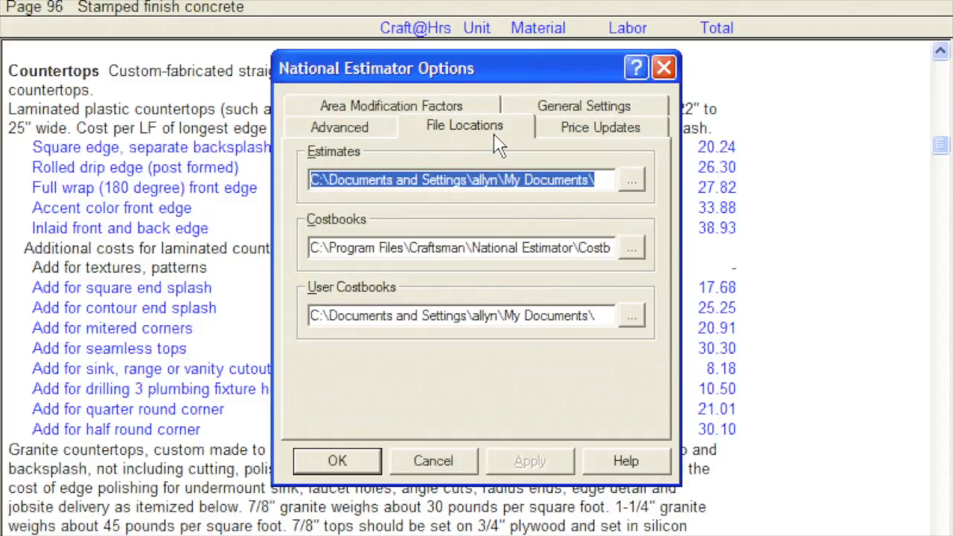
click(324, 455)
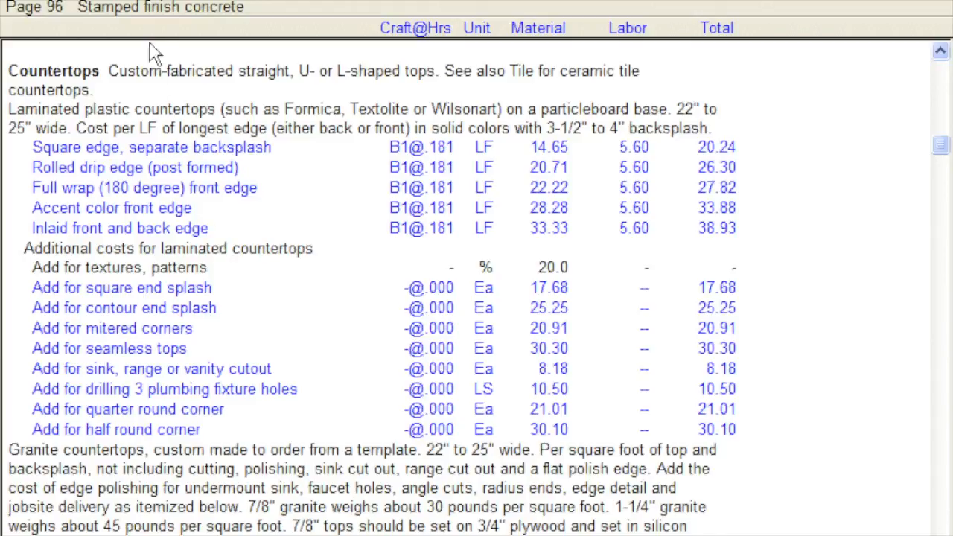
- Set the default tax on materials for all new estimates to 7.25%
click(149, 0)
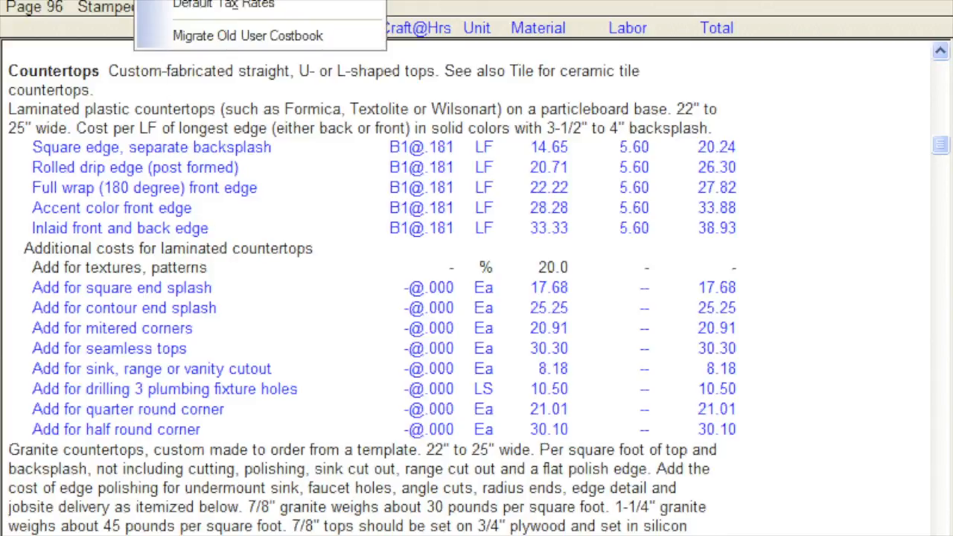
click(149, 6)
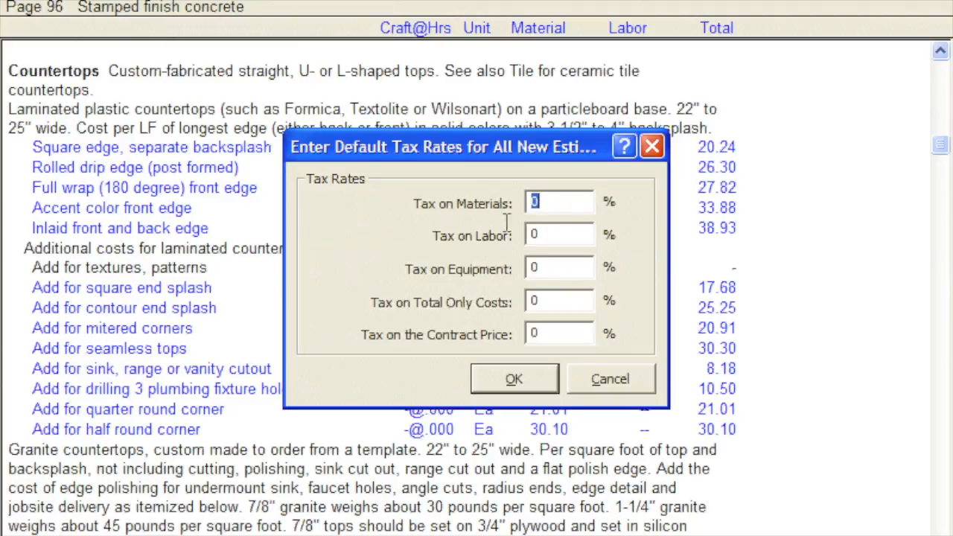
text(7.25)
click(495, 380)
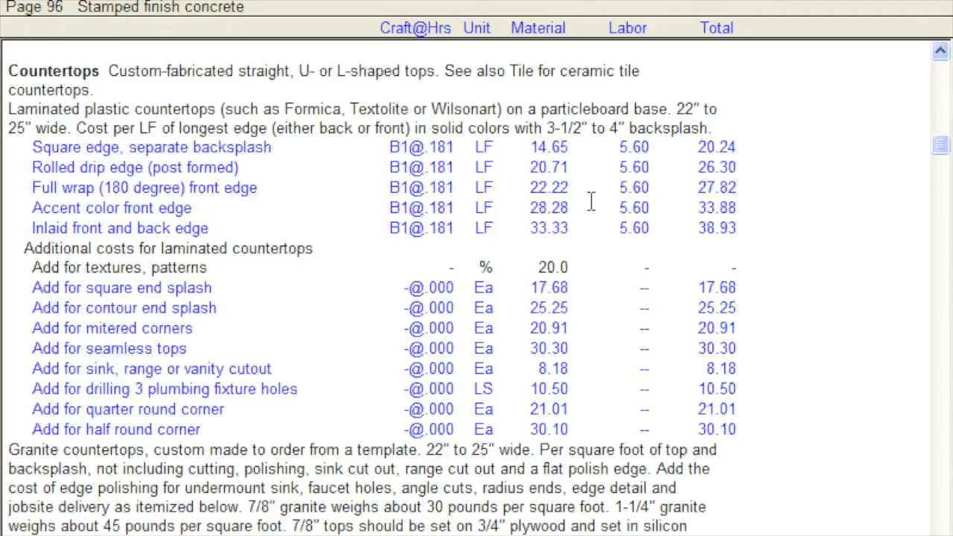
- Look up Phone Support in the help index and examine the technical support contact details
click(751, 3)
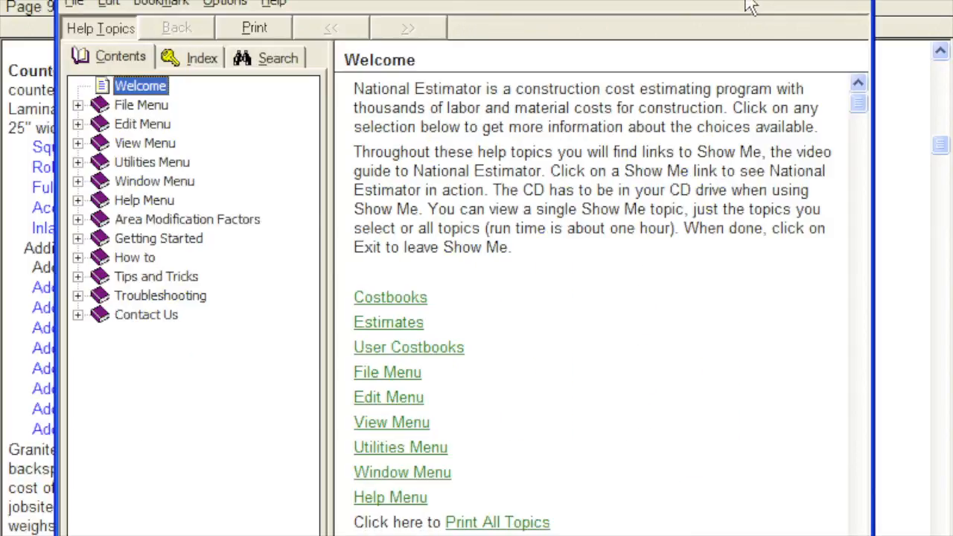
click(176, 70)
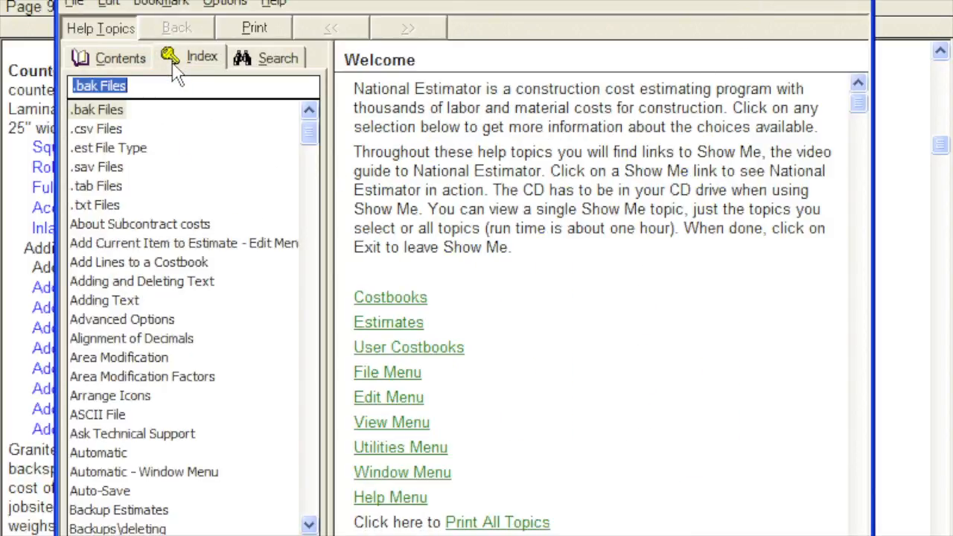
text(Phone)
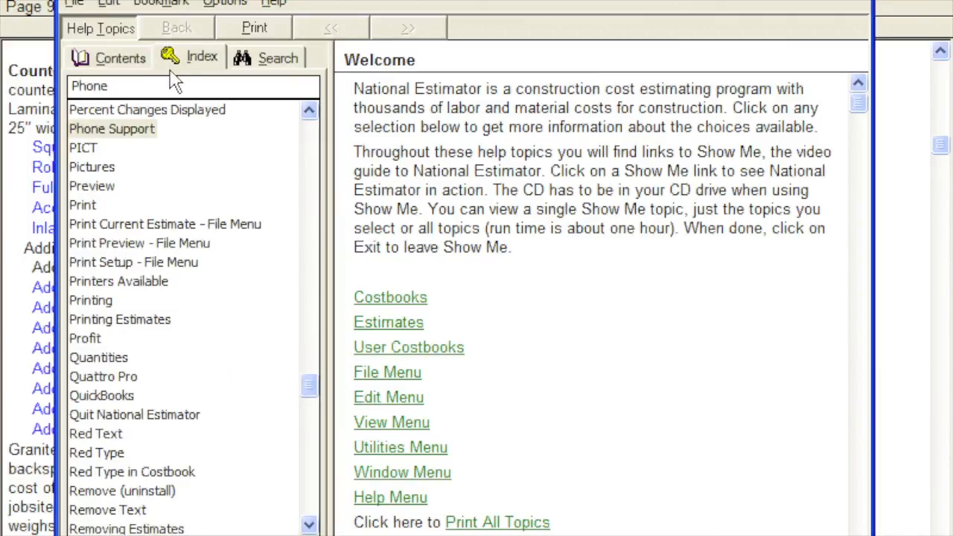
double_click(146, 130)
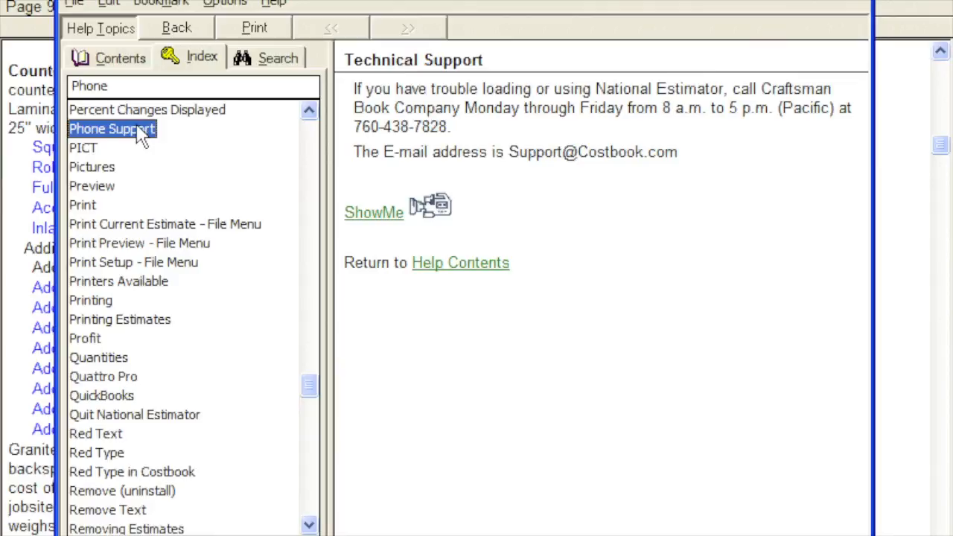
drag(355, 128, 449, 127)
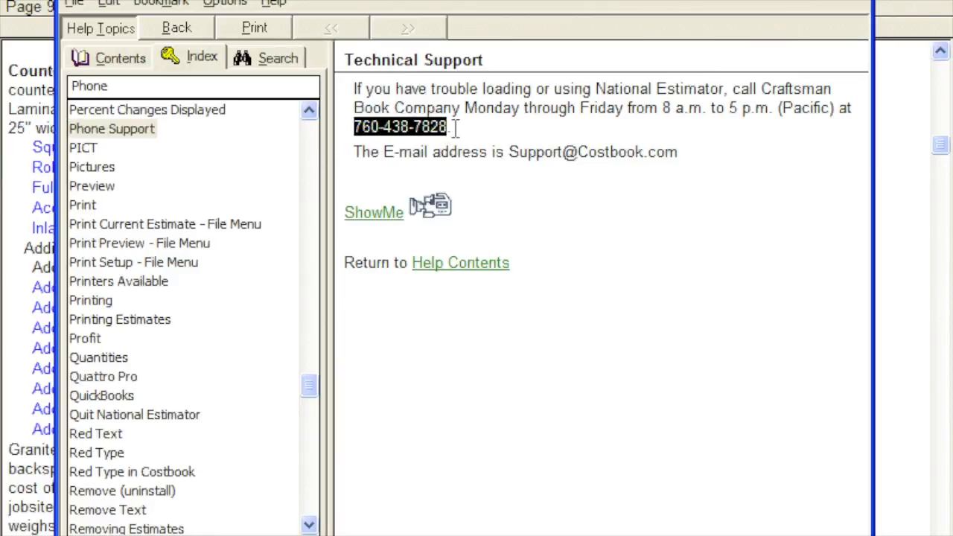
click(464, 128)
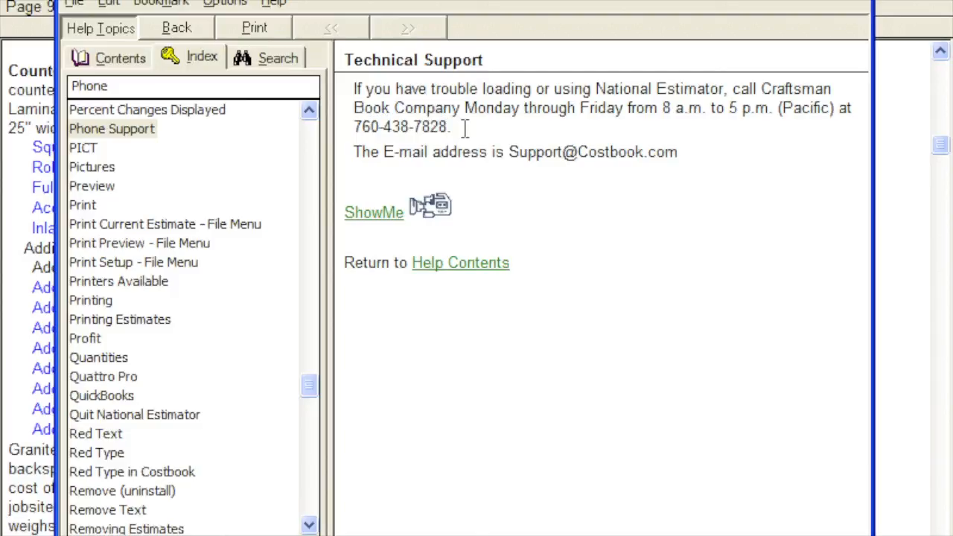
- Look up Guide to National Estimator in the help index, print the whole topic and close the help
double_click(103, 86)
text(Guide)
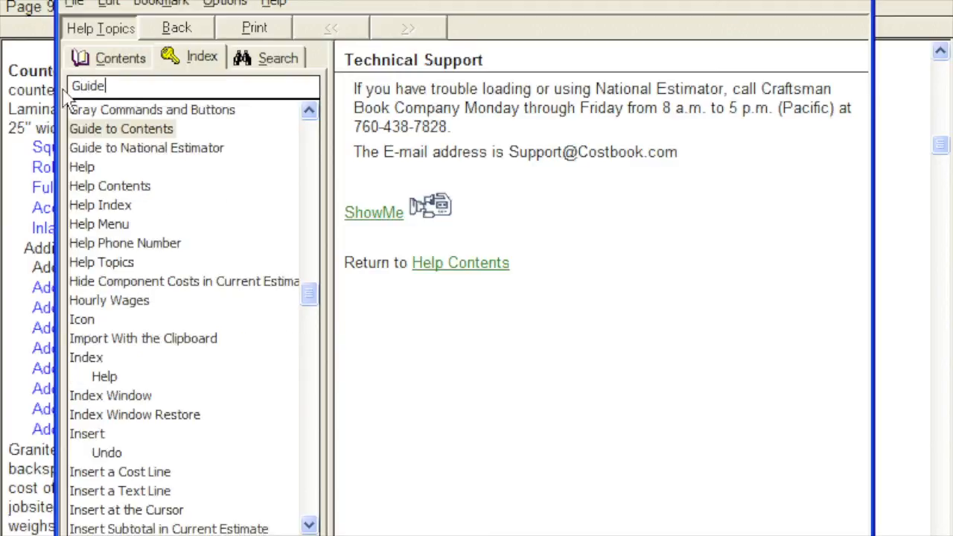
click(76, 150)
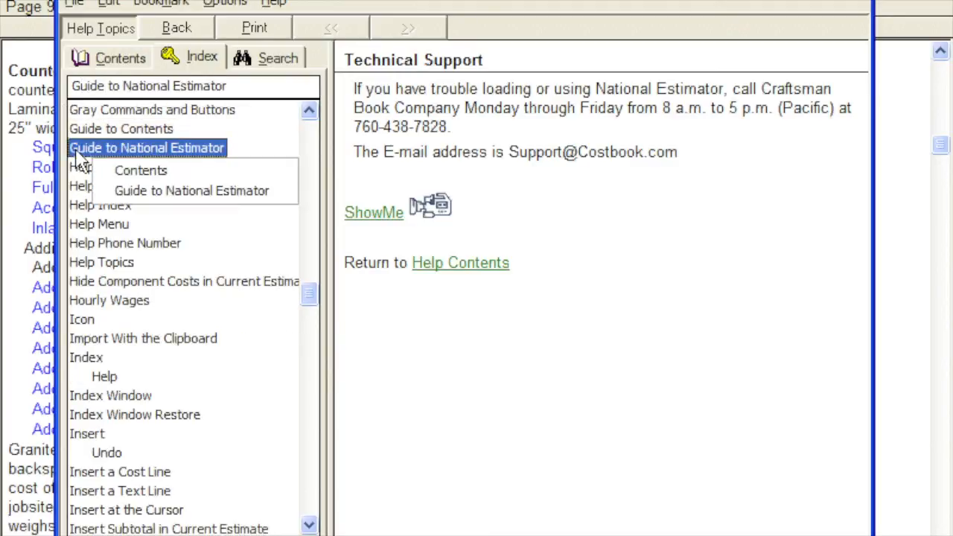
click(117, 192)
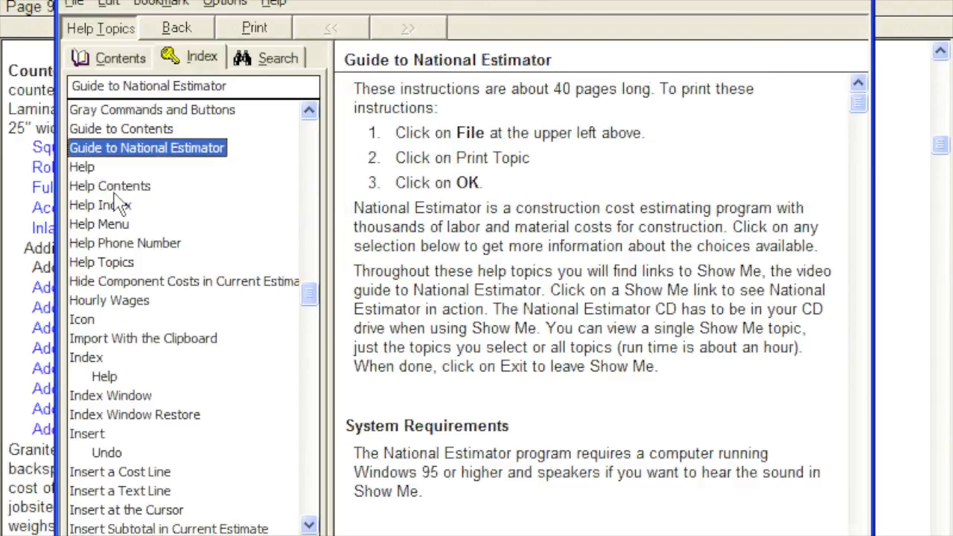
click(82, 8)
click(71, 56)
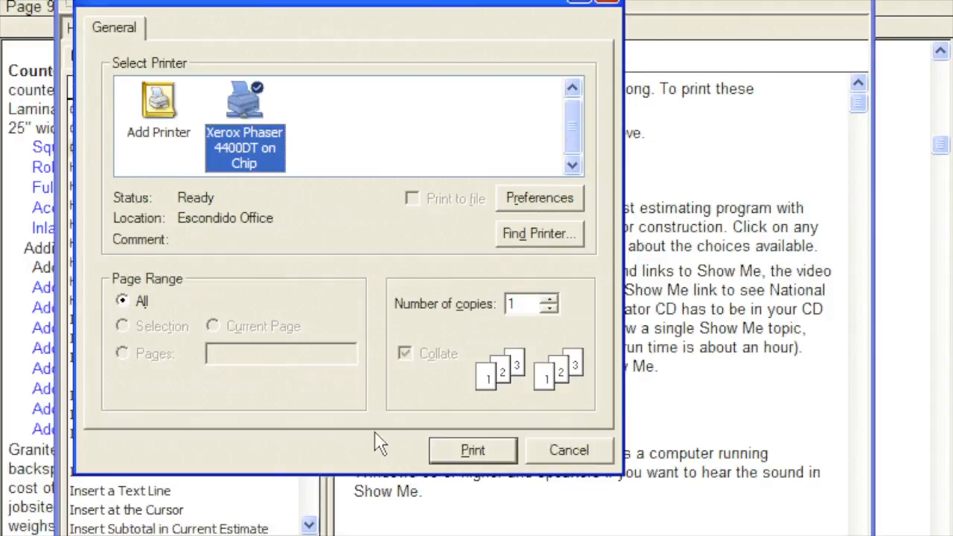
click(440, 451)
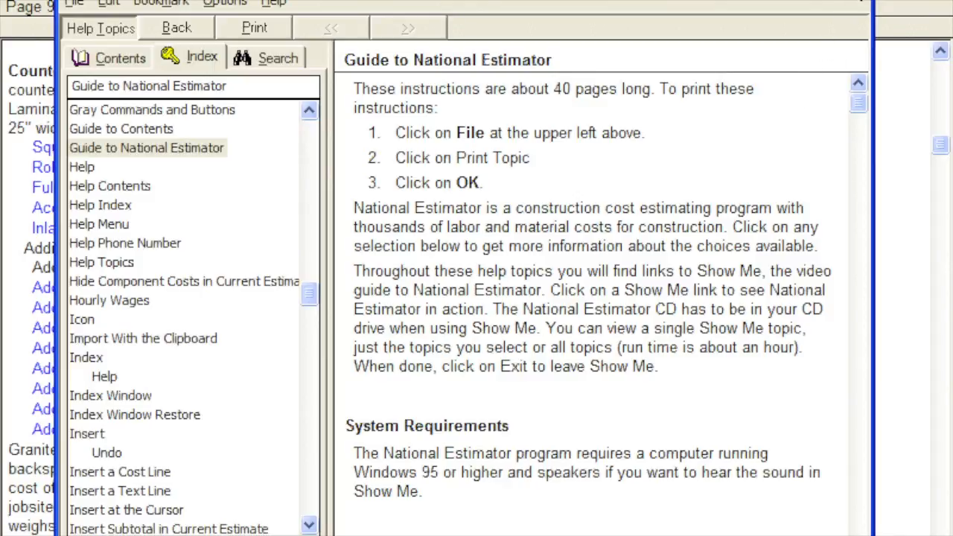
click(861, 1)
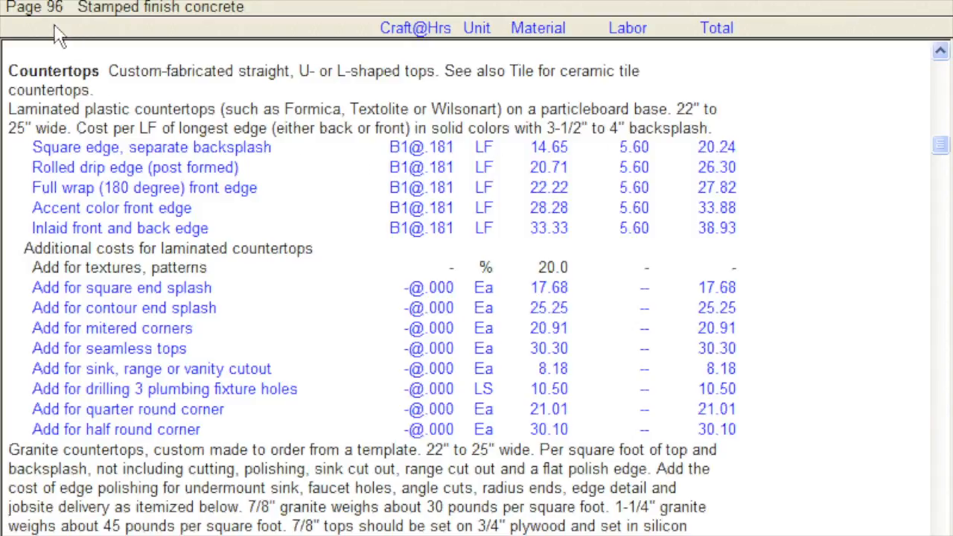
- Delete the estimate file Just Testing.est from My Documents without opening any estimate
click(39, 1)
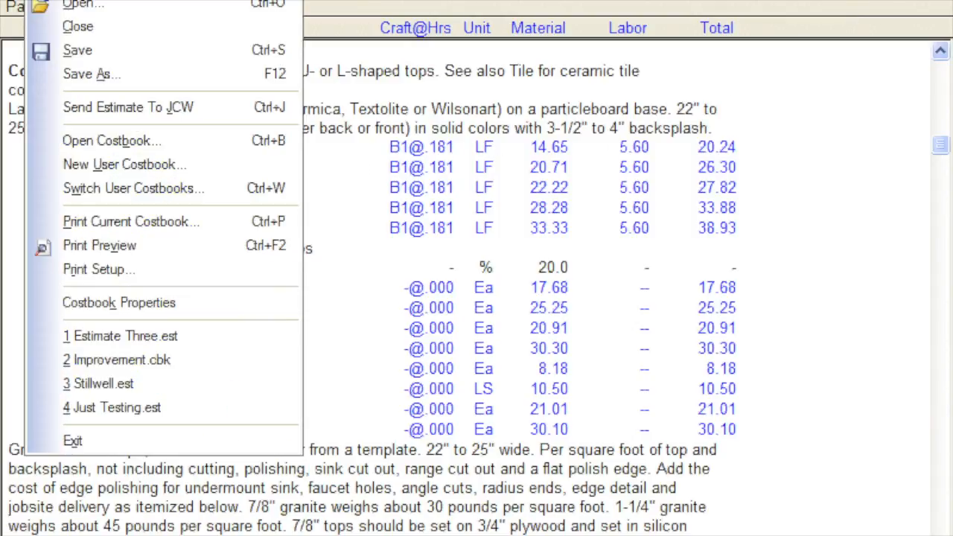
click(37, 5)
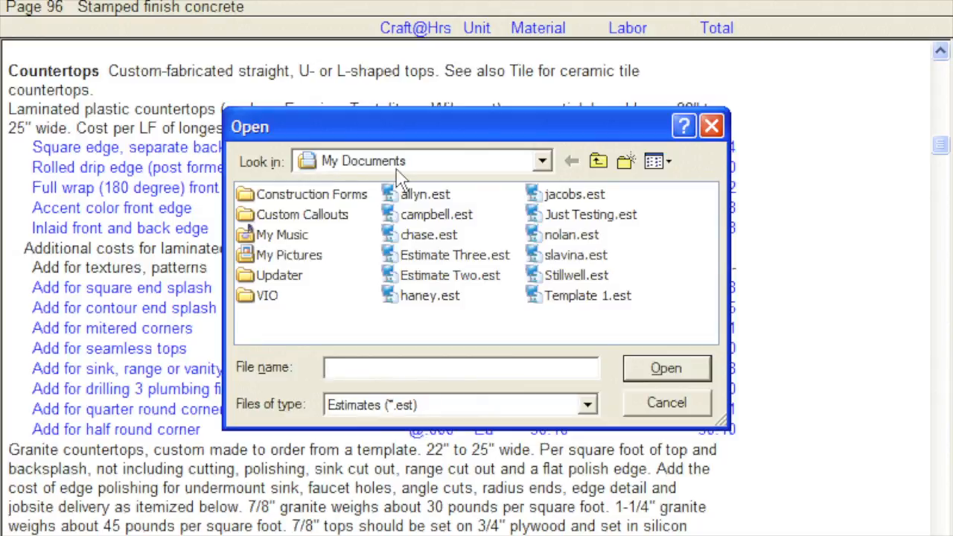
click(547, 216)
right_click(541, 222)
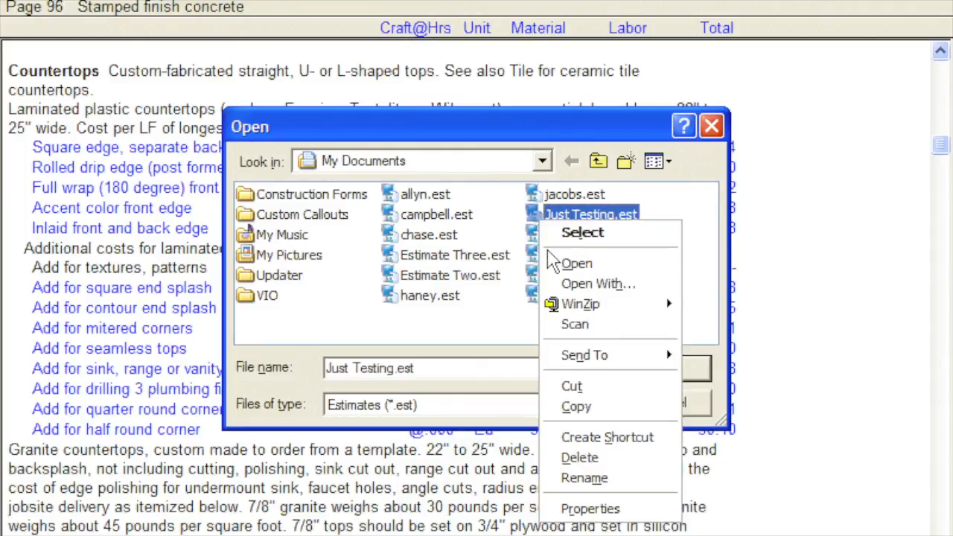
click(551, 459)
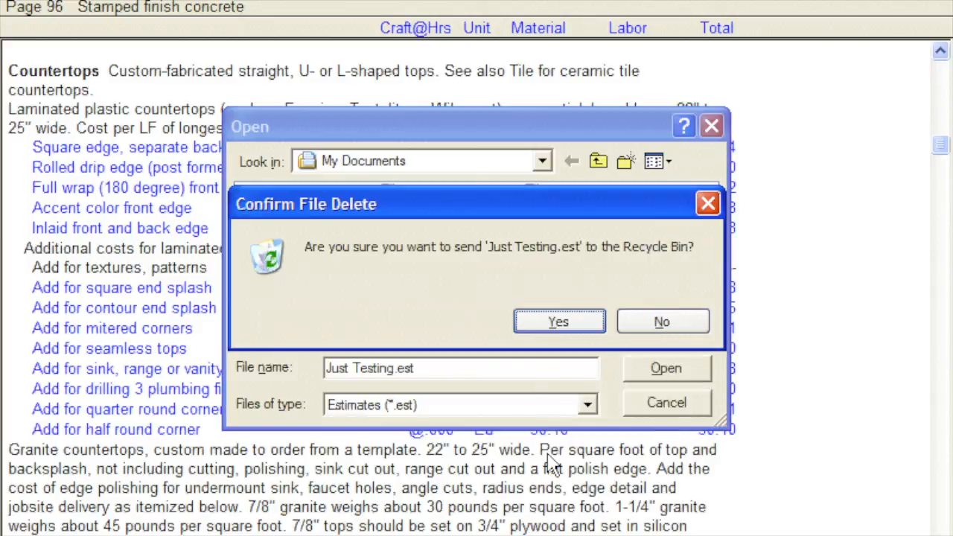
click(533, 333)
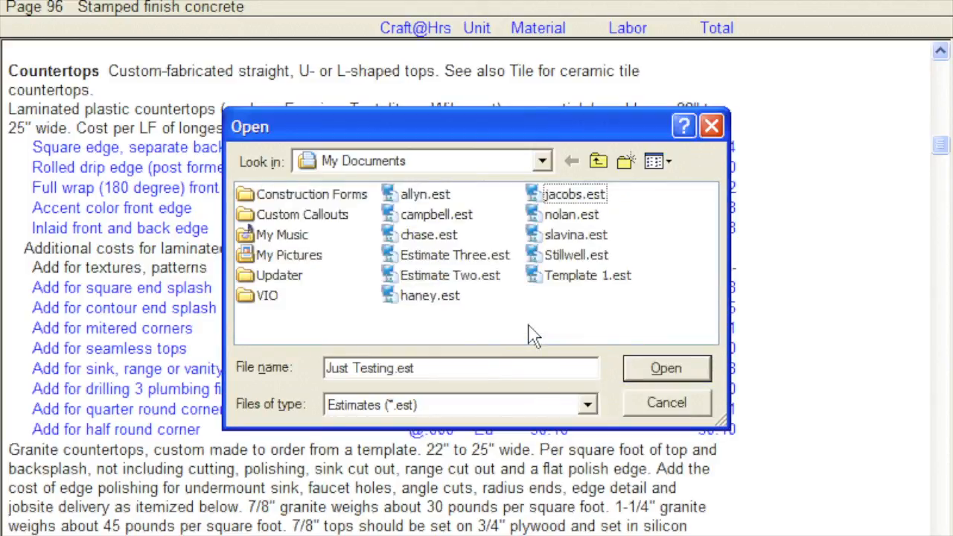
click(626, 402)
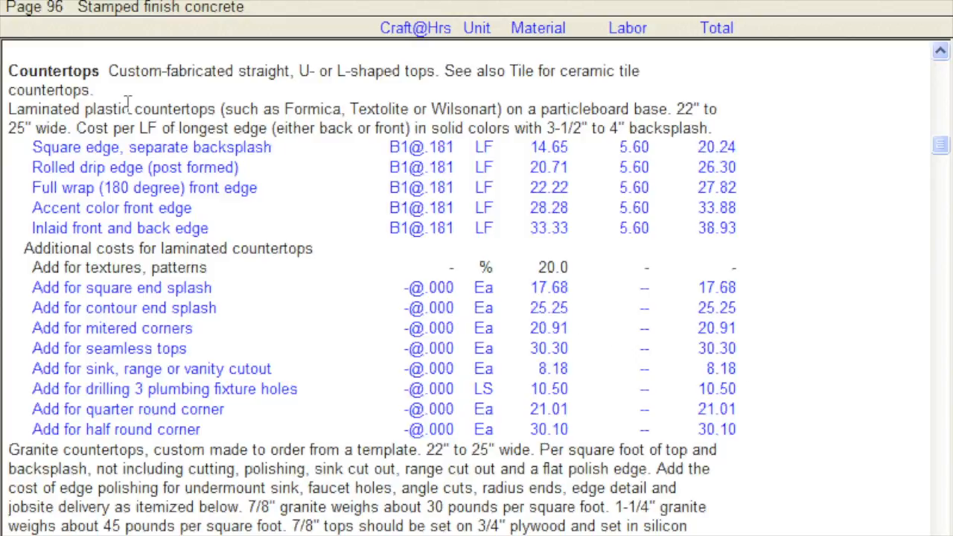
- List the estimate backups in My Documents and delete the backup file Just Testing.BK$
click(41, 0)
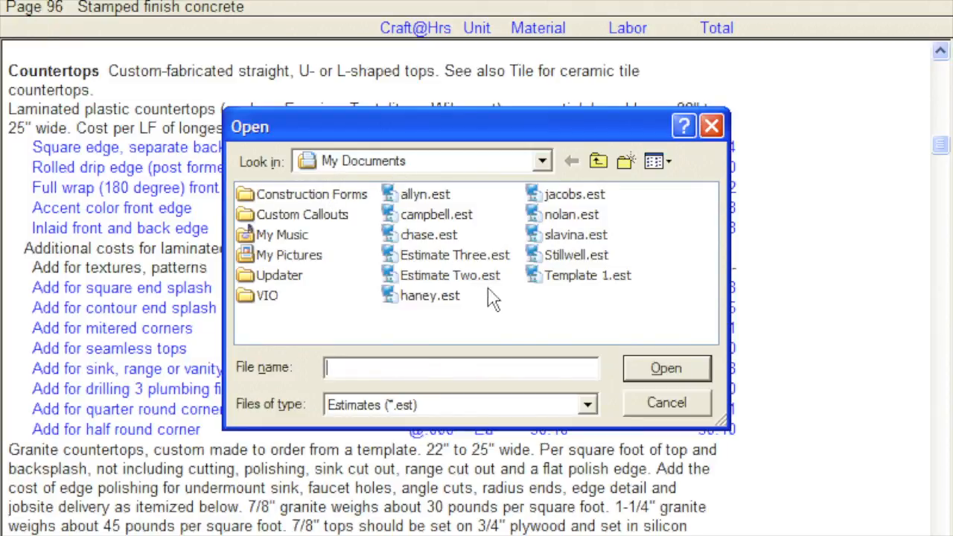
click(586, 412)
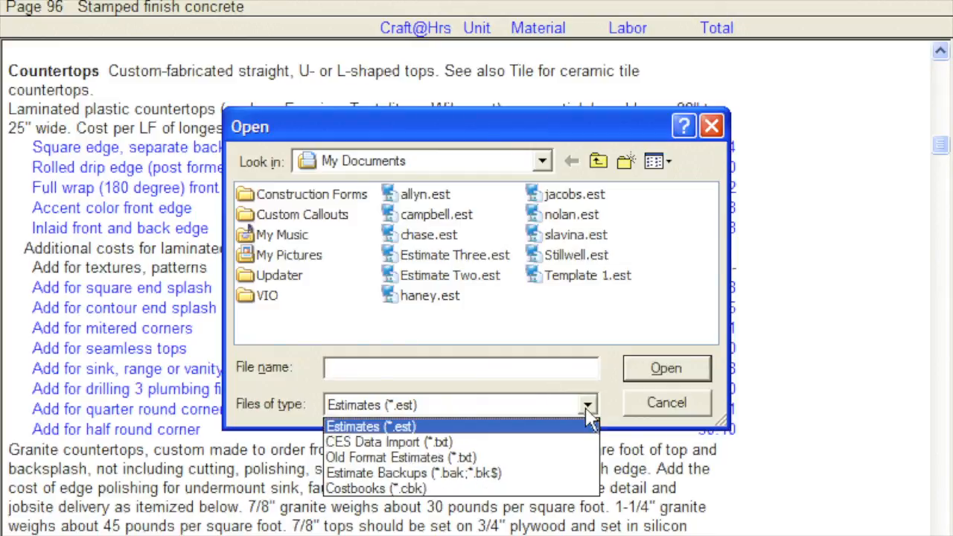
click(586, 475)
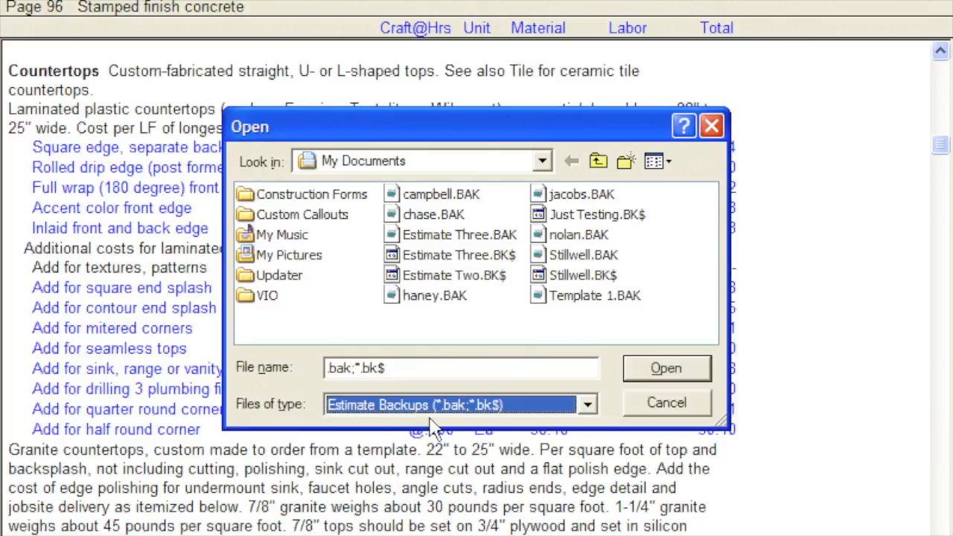
right_click(542, 215)
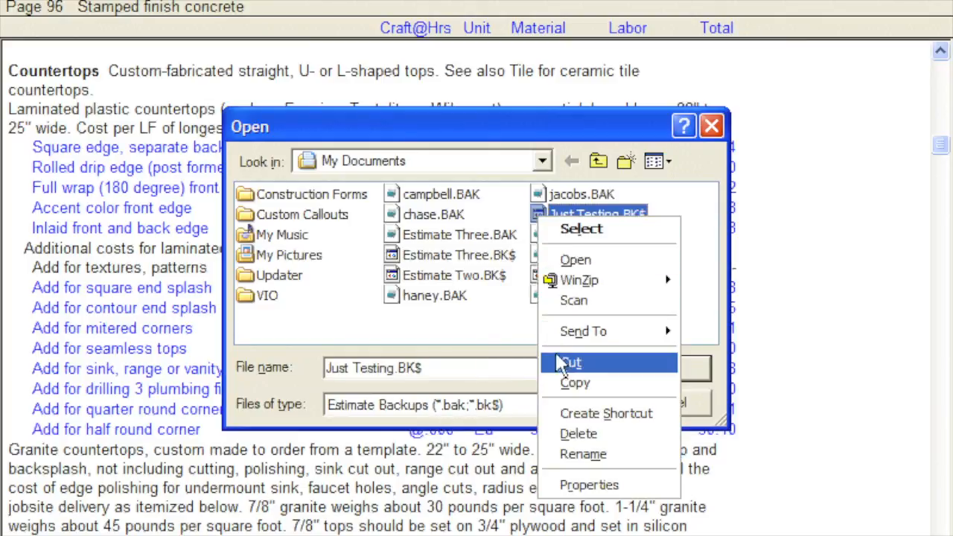
click(566, 433)
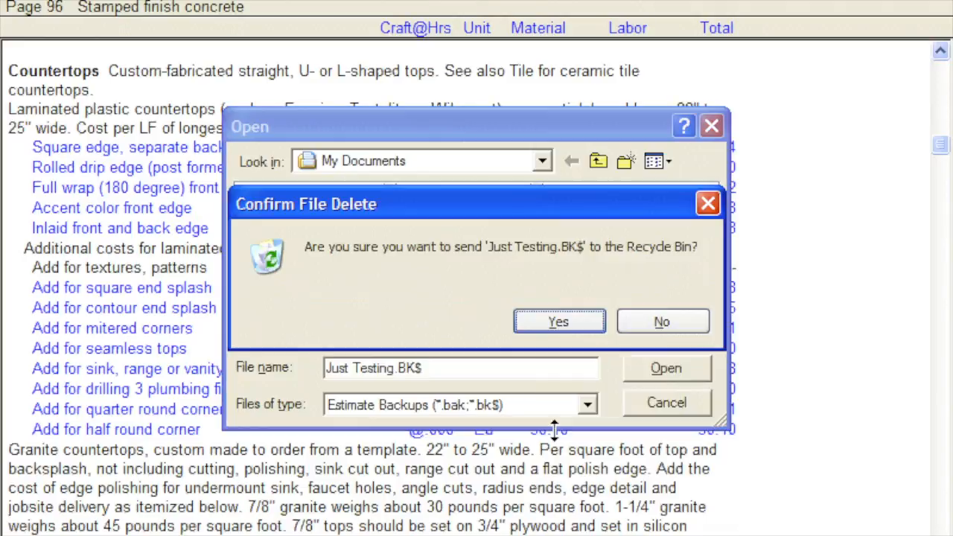
click(533, 324)
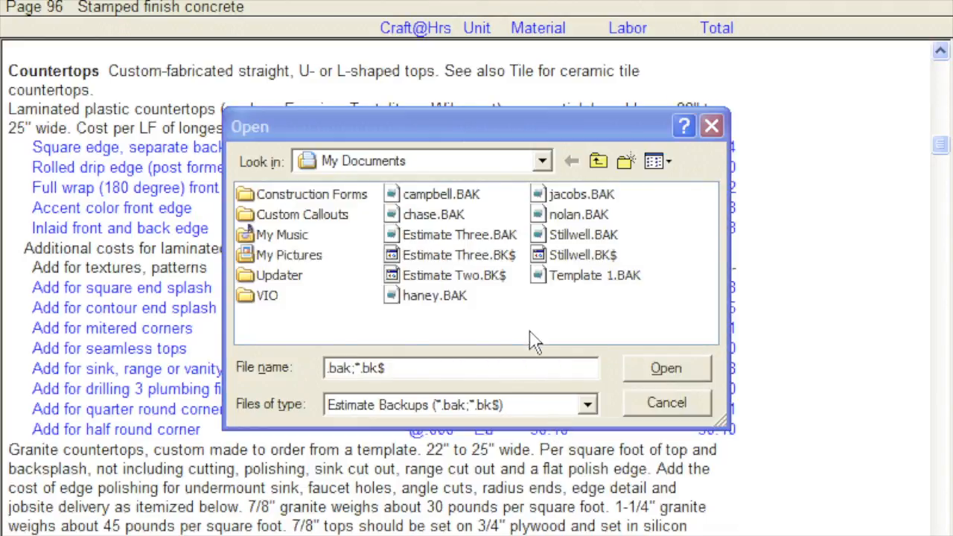
click(636, 409)
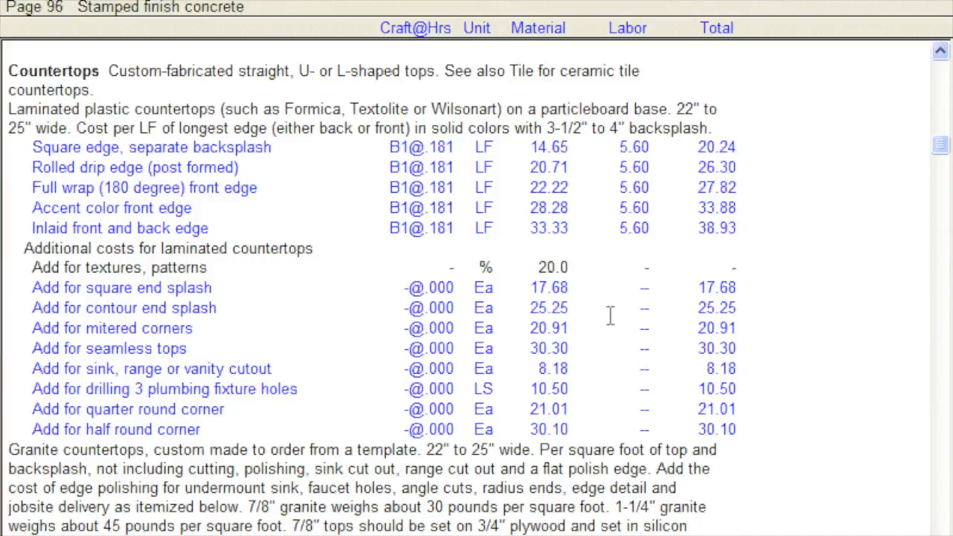
- Switch to the open estimate Stillwell.est and check the owner's name in its heading
click(215, 0)
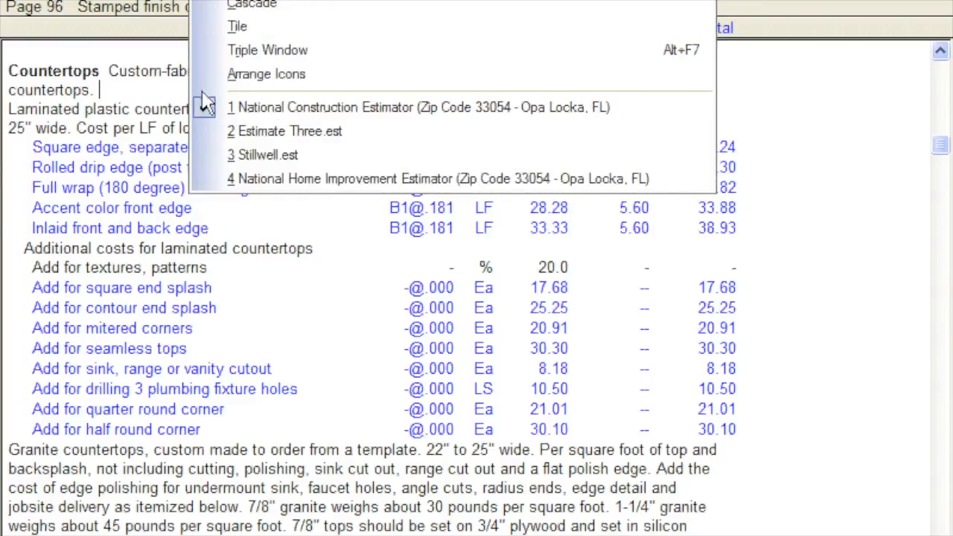
click(205, 158)
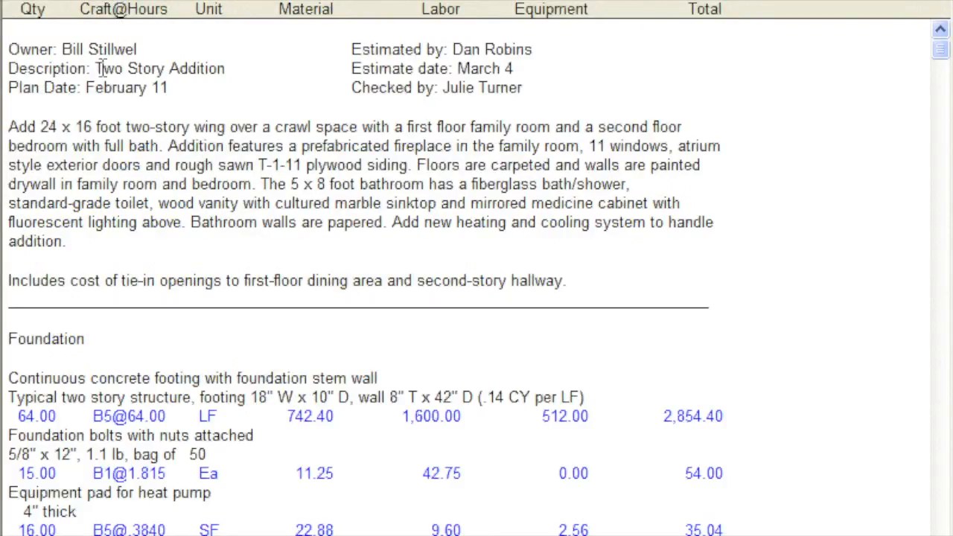
drag(64, 44, 147, 43)
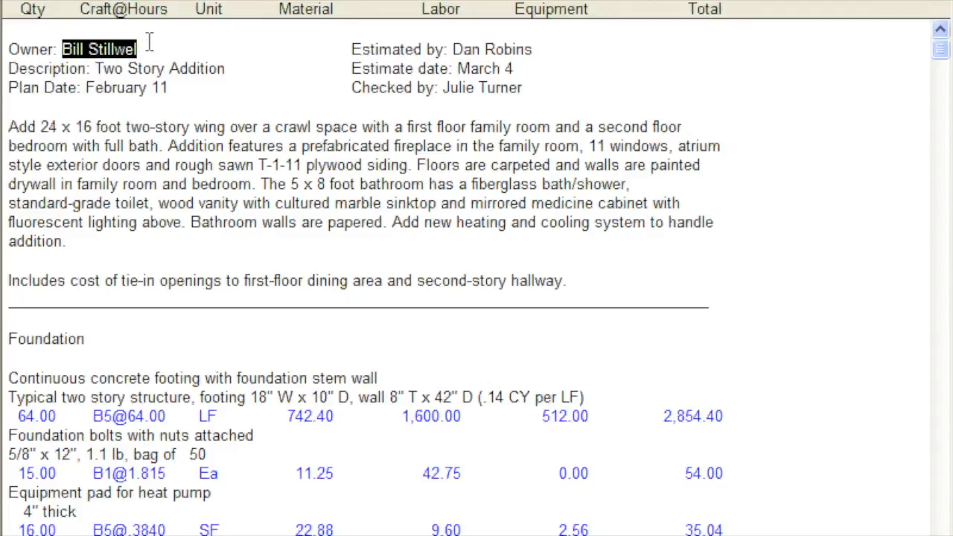
click(165, 51)
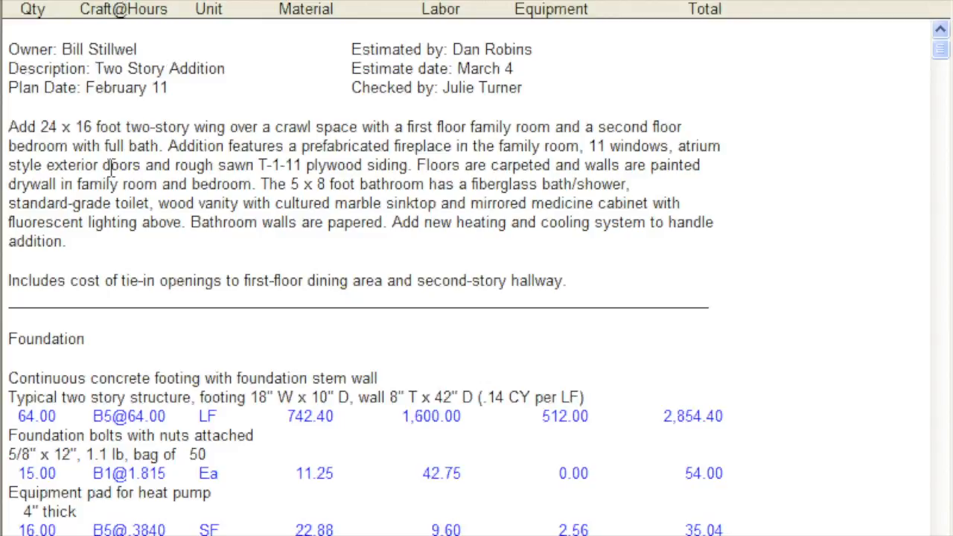
- Examine the foundation bolts cost item and the overhead and profit lines at the end of the estimate
drag(8, 432, 259, 443)
click(304, 442)
drag(941, 49, 927, 524)
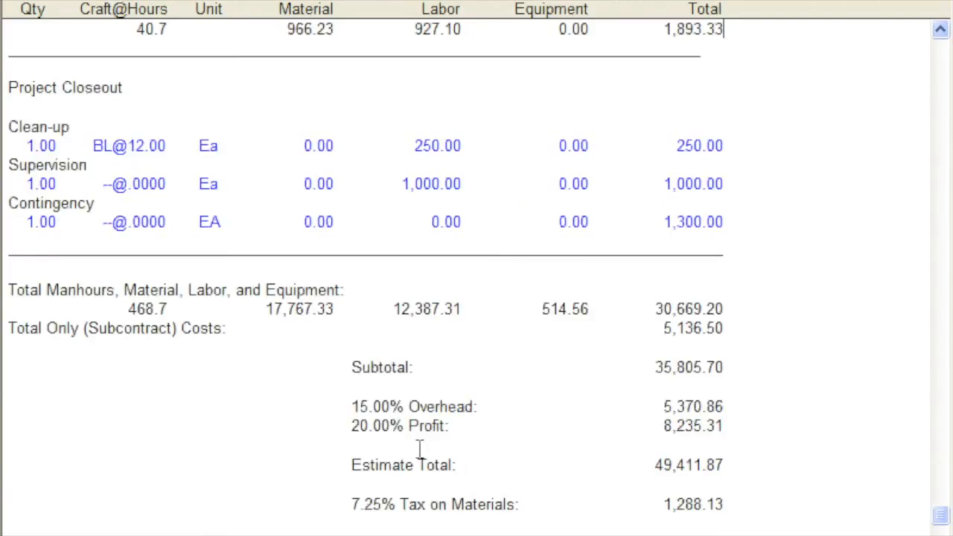
drag(346, 408, 319, 425)
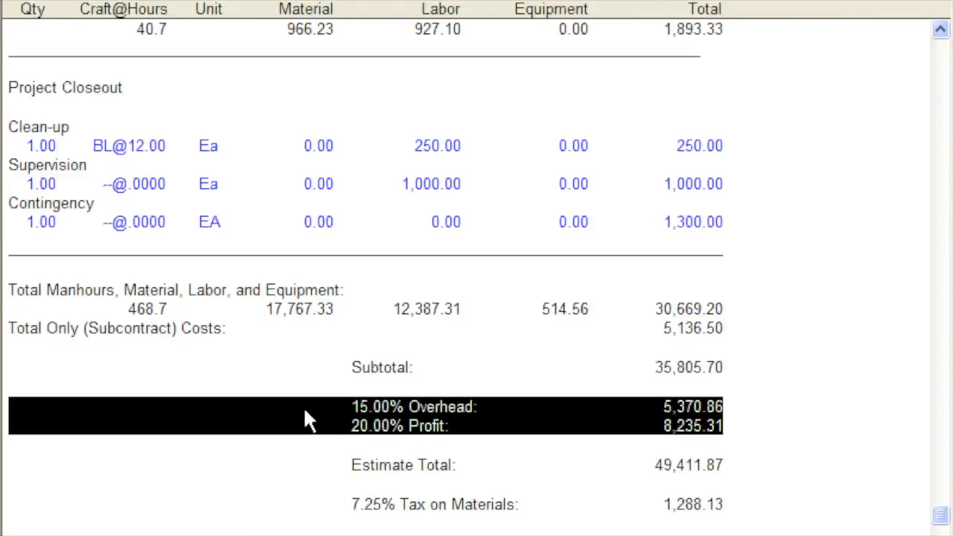
click(304, 411)
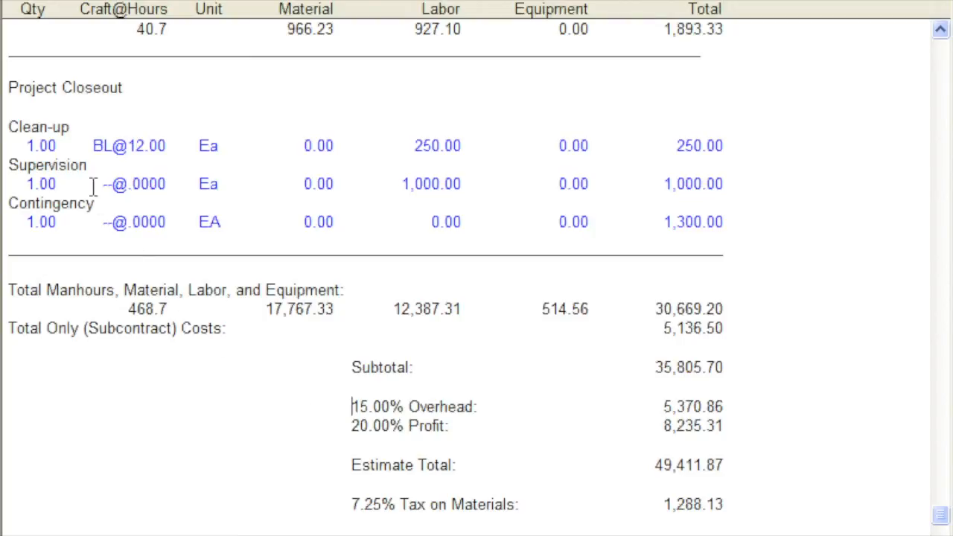
- Send the current estimate to JCW and read its first page down to the foundation subtotal
click(37, 0)
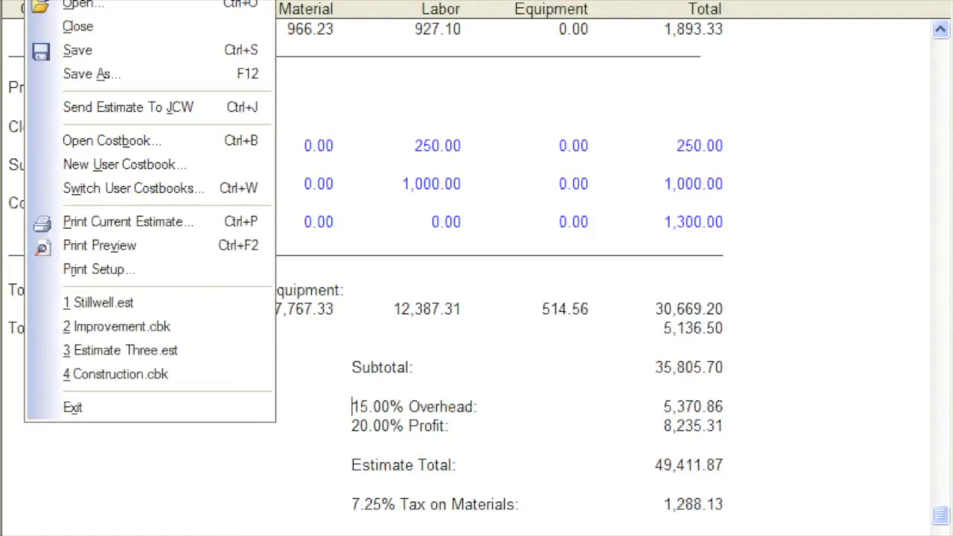
click(37, 107)
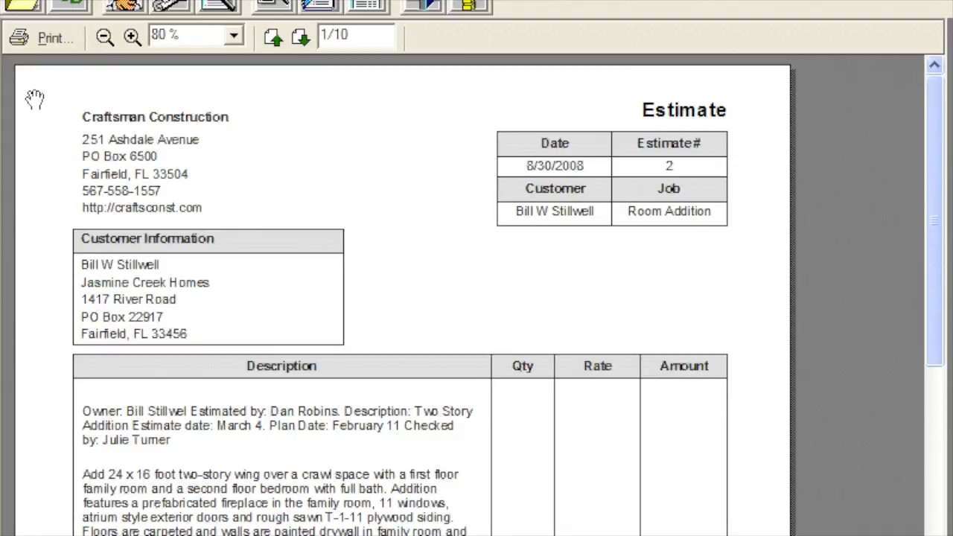
scroll(442, 417, down, 1)
drag(441, 399, 445, 116)
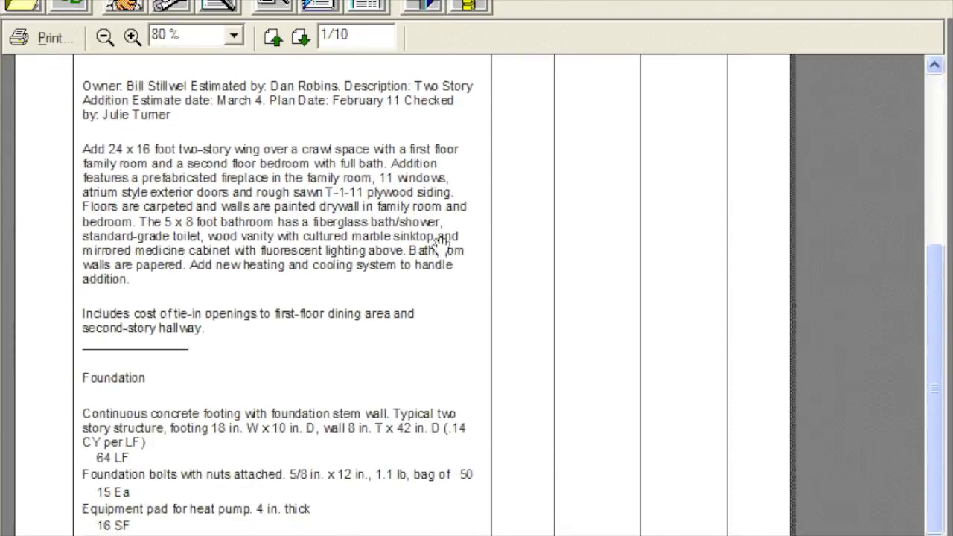
drag(429, 351, 433, 183)
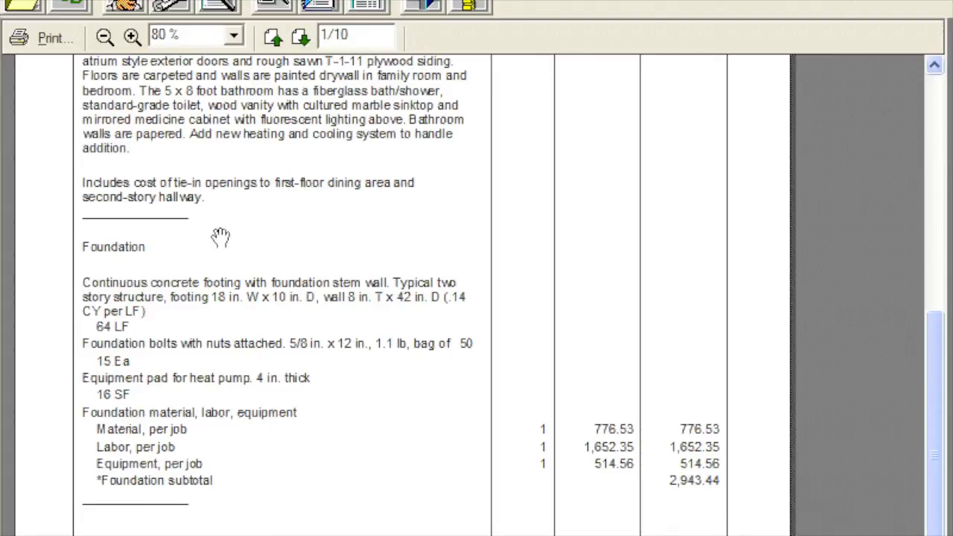
- Set the estimate preview's zoom to 90%, view the start of the first page and advance to page 3
click(233, 35)
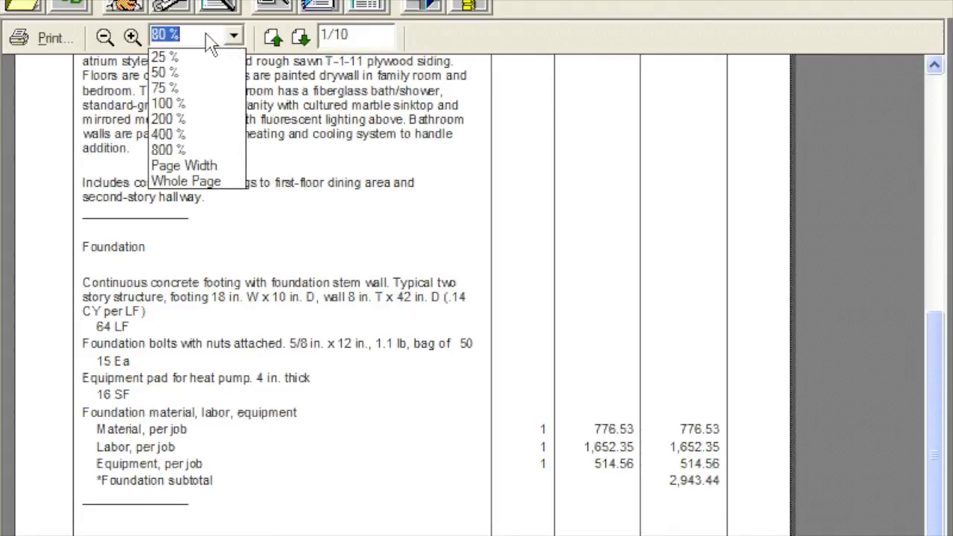
text(90)
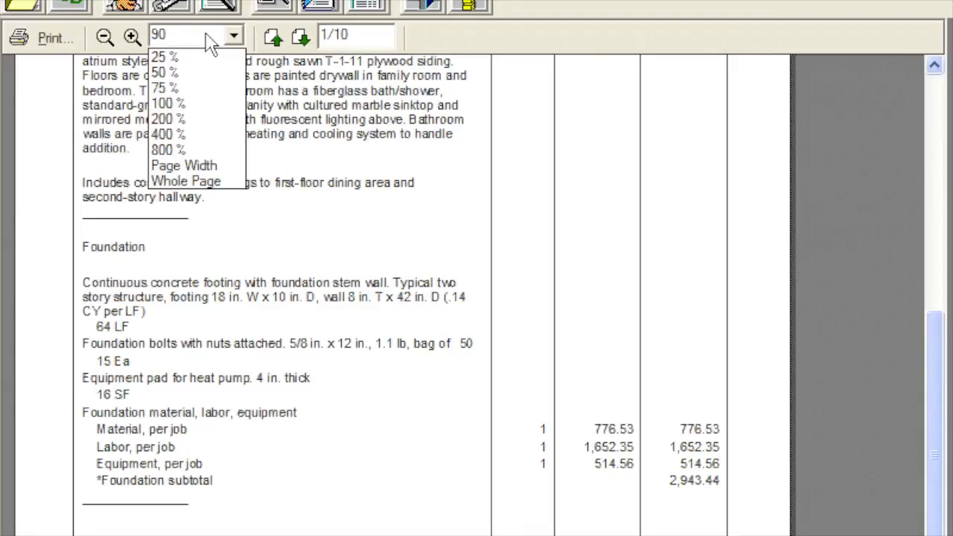
key(Return)
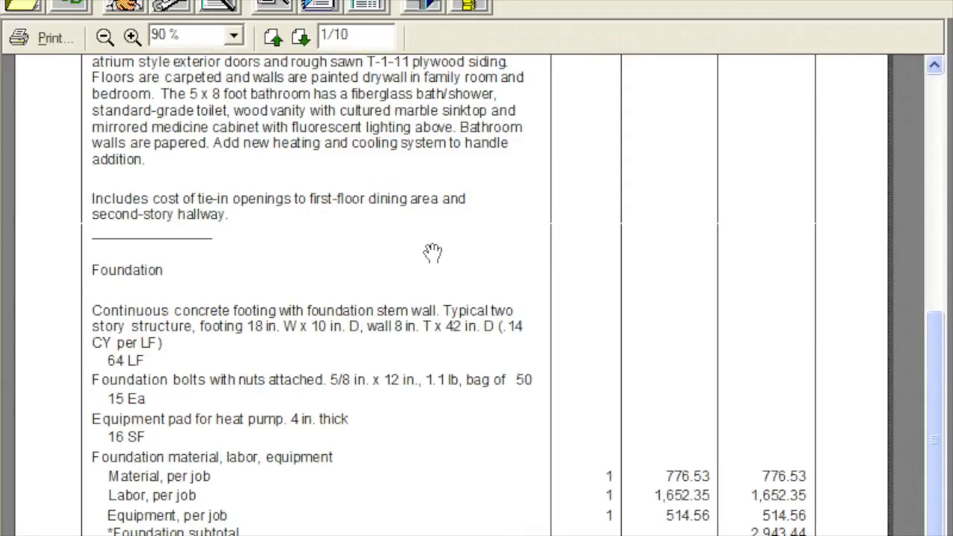
drag(432, 255, 432, 535)
drag(434, 255, 439, 432)
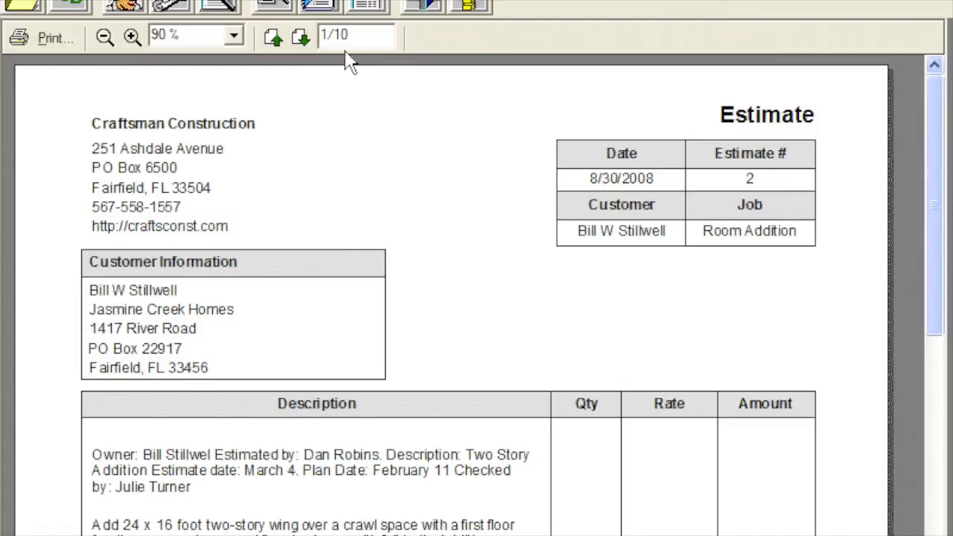
click(299, 45)
click(298, 45)
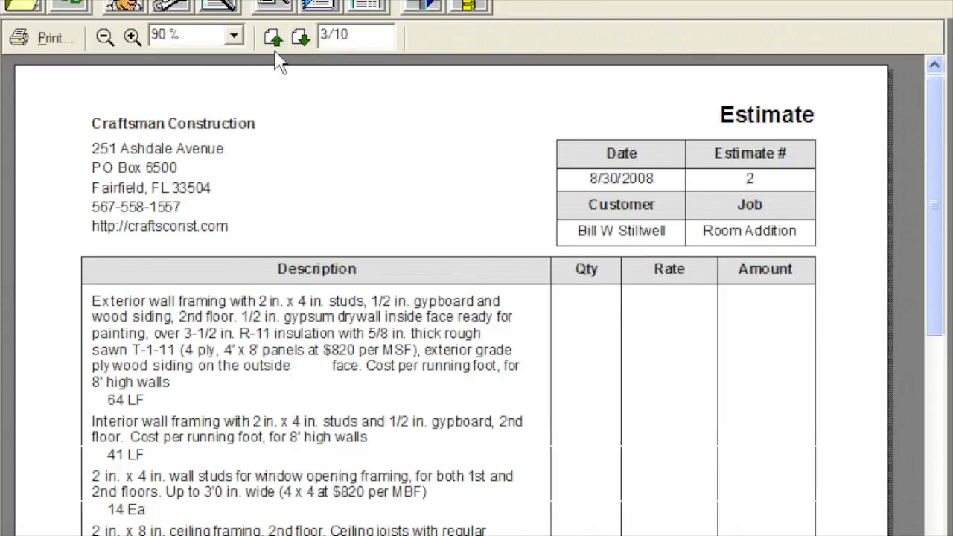
- Return the estimate preview to page 1, go to page 10 and examine the closing costs down to the final total
click(273, 43)
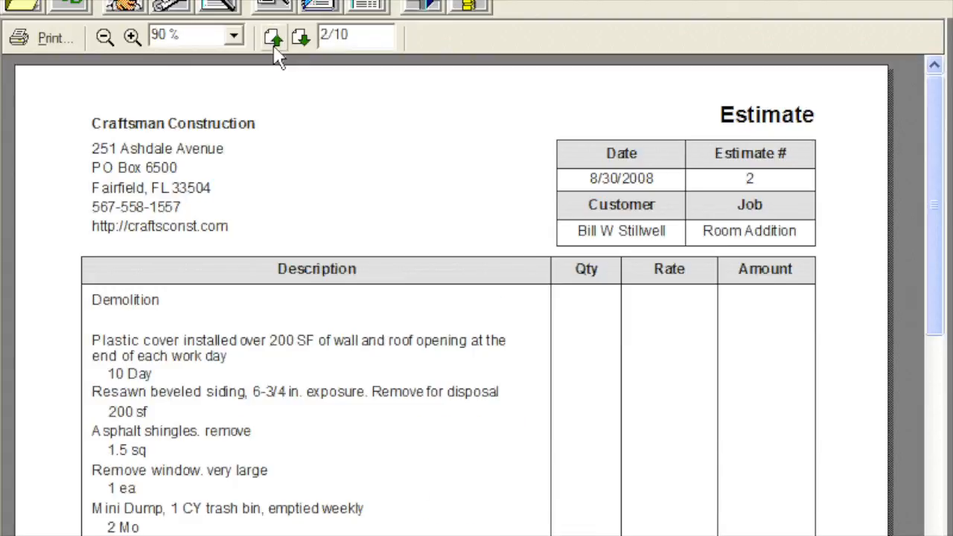
click(273, 43)
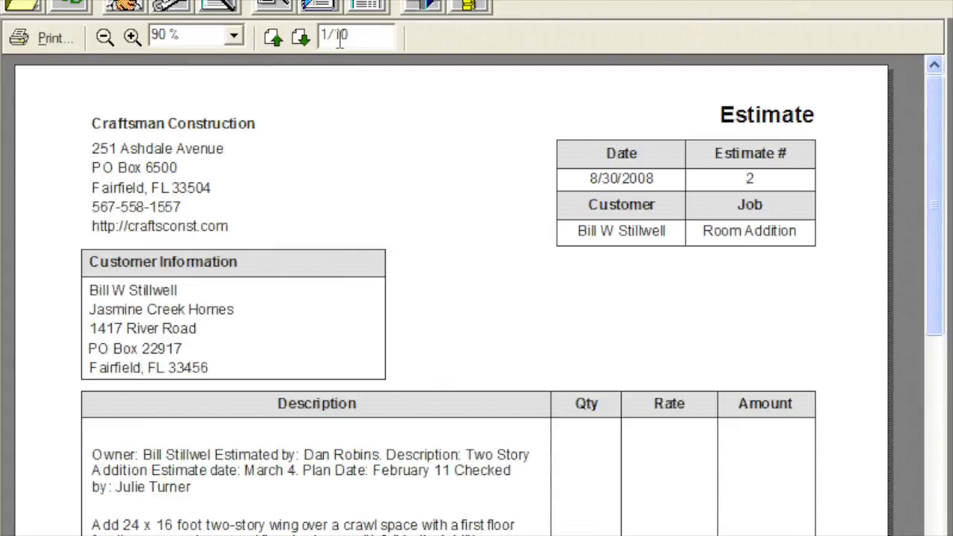
drag(328, 34, 320, 34)
text(0)
key(Return)
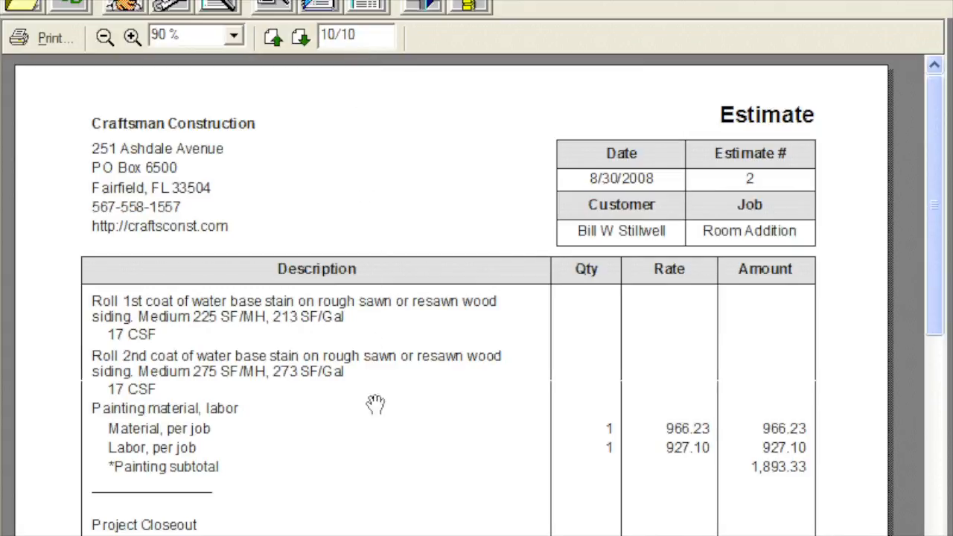
scroll(376, 447, down, 1)
drag(376, 447, 372, 132)
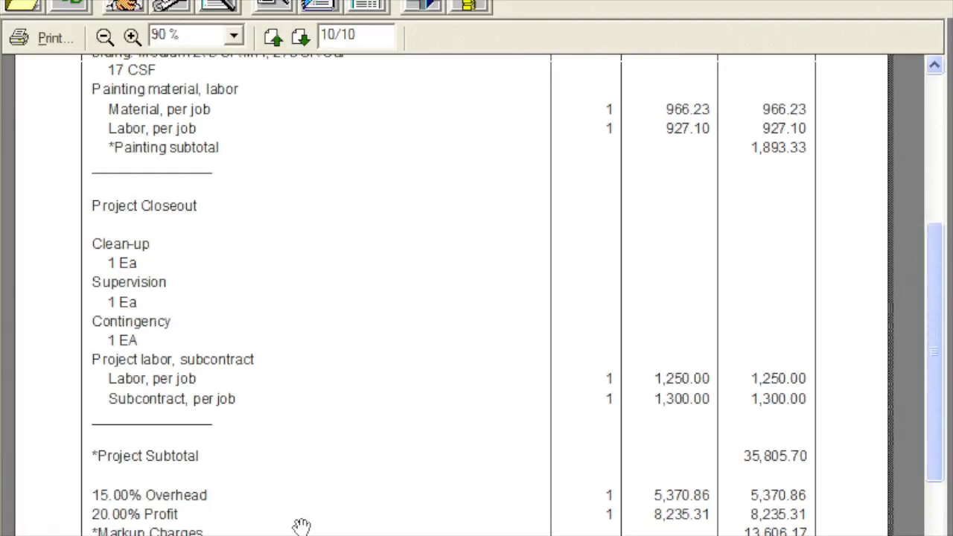
drag(301, 530, 303, 192)
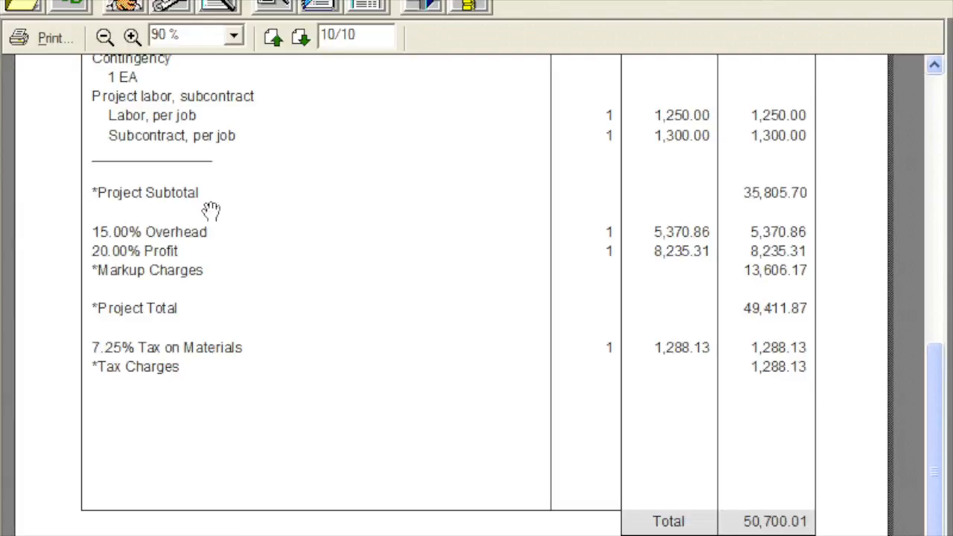
- Review the customer information and the job name for this estimate without changing them
click(123, 9)
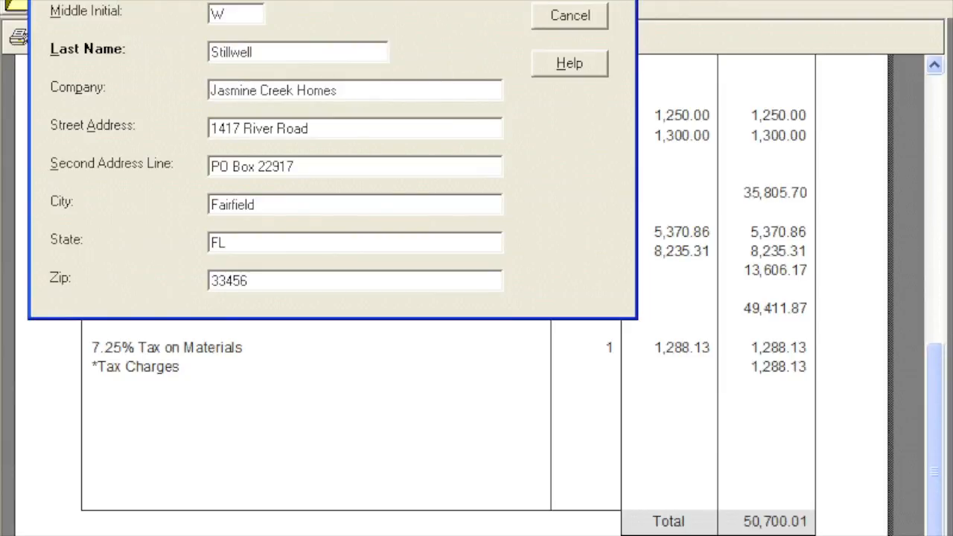
key(Escape)
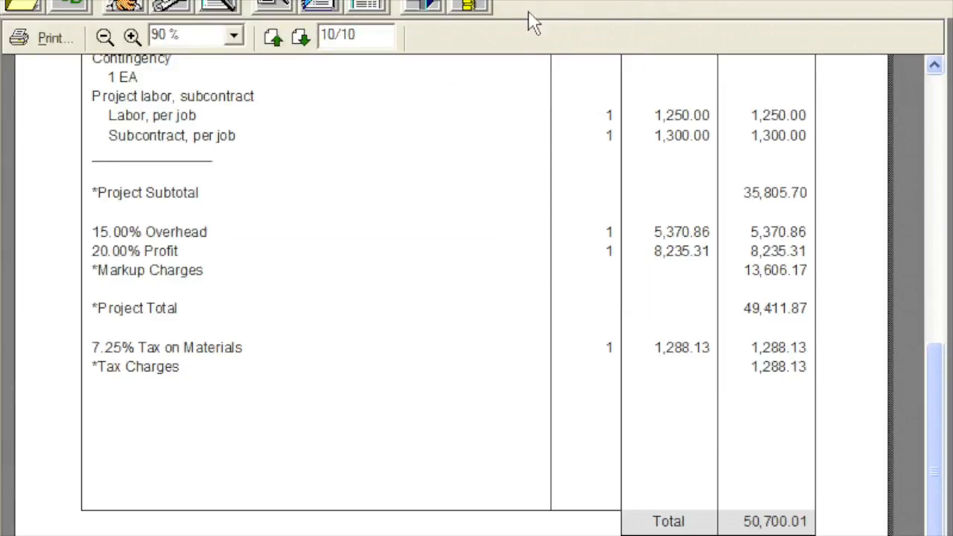
click(182, 14)
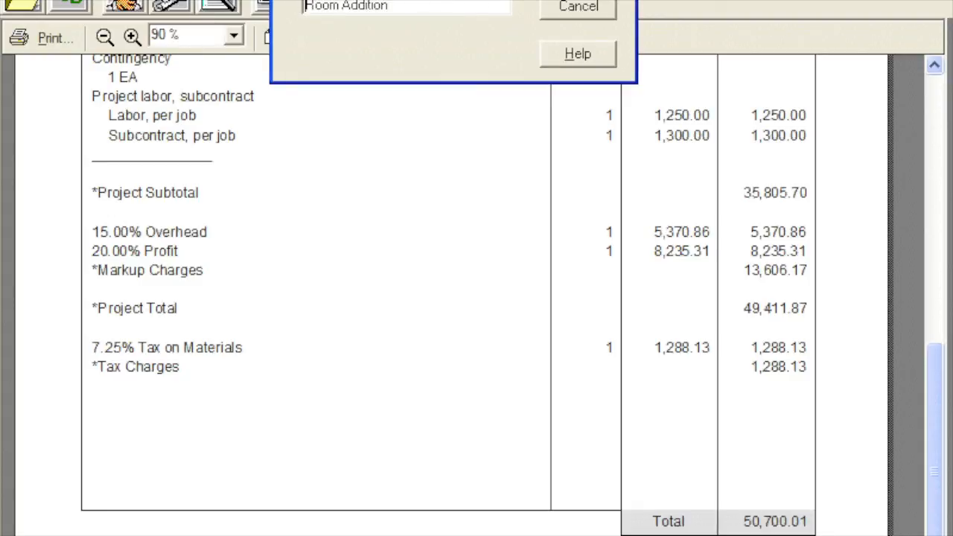
click(570, 0)
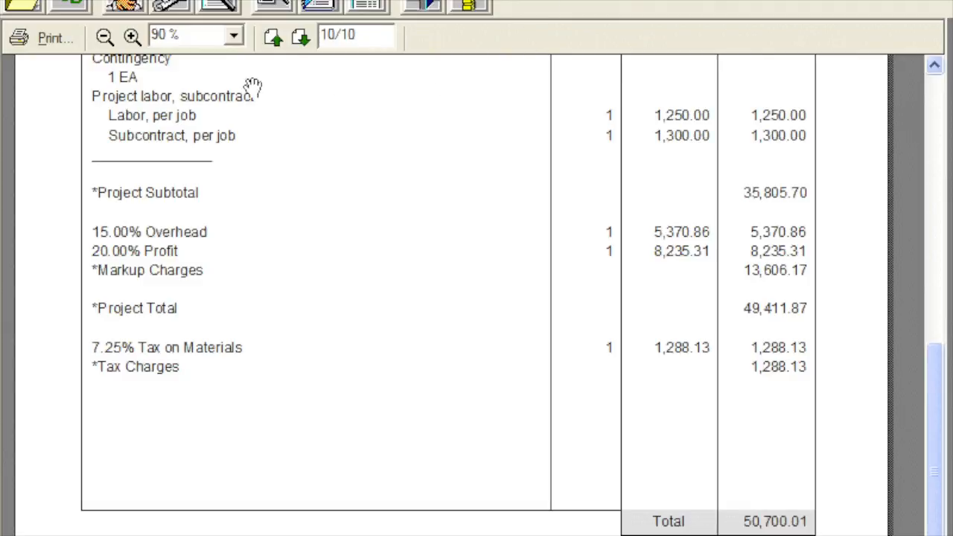
- Set the estimate number to 547 and review the options for the amount of cost detail
click(221, 9)
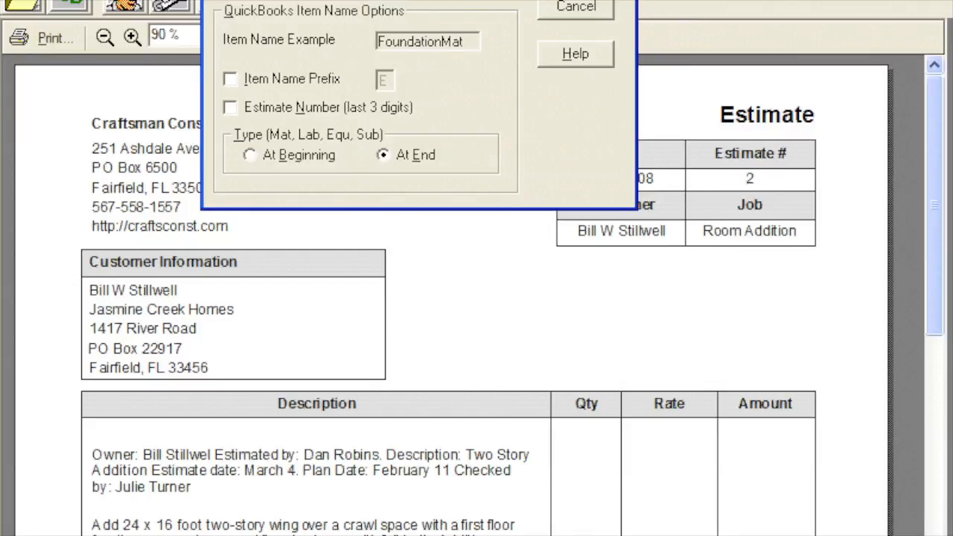
key(Return)
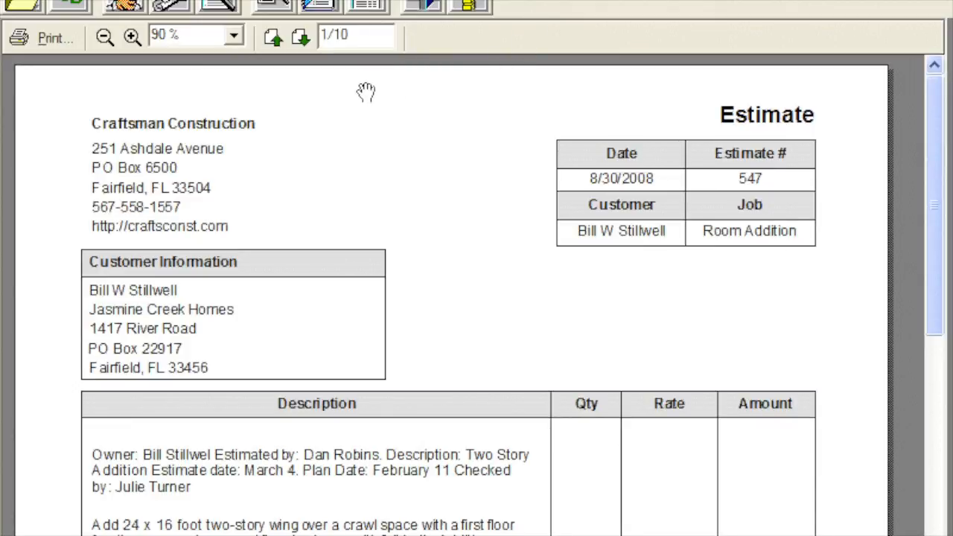
click(277, 7)
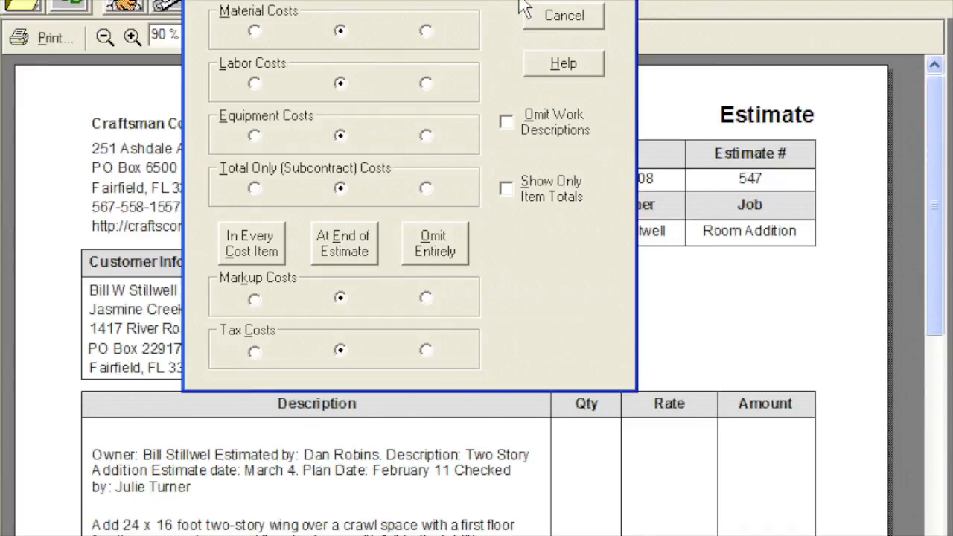
click(563, 0)
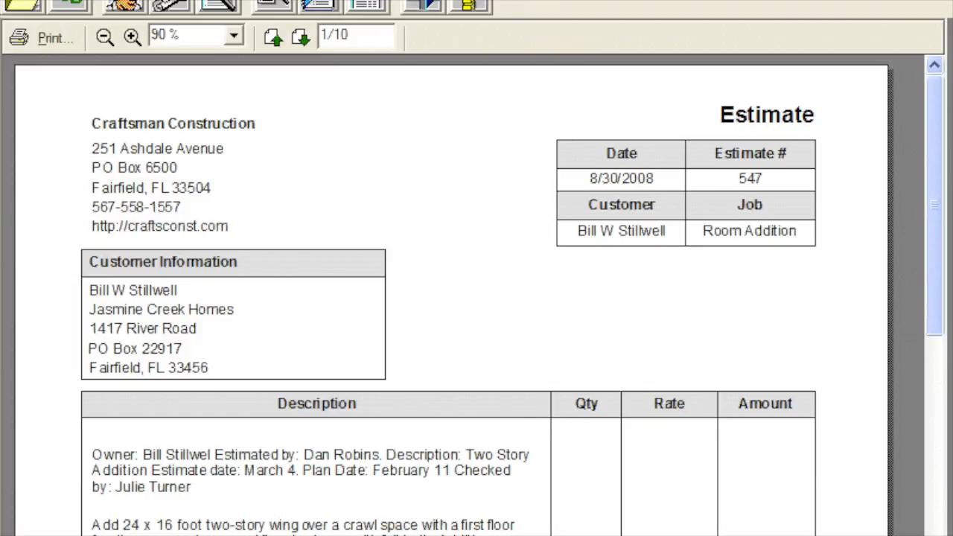
- Keep the transaction type as Estimate and give the document the custom title Alternate Bid
click(365, 11)
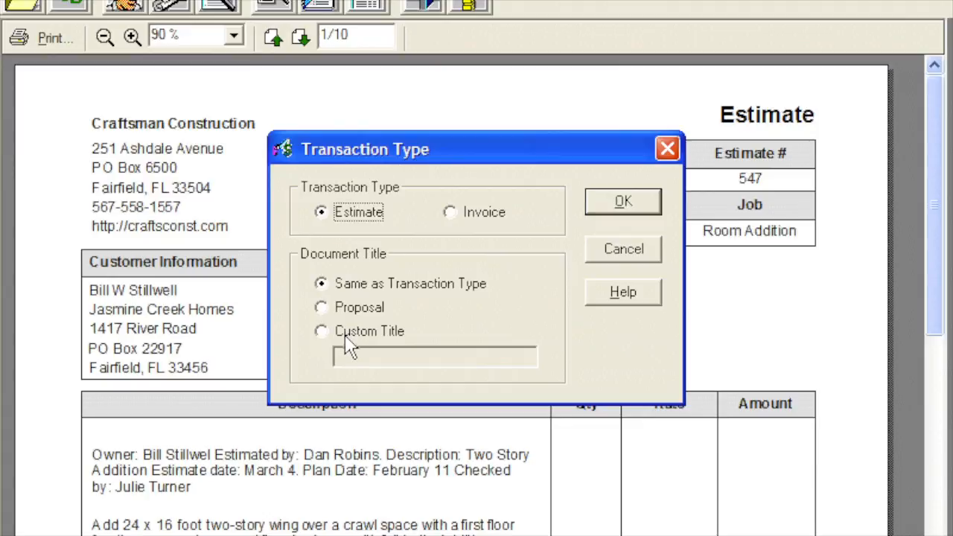
click(321, 332)
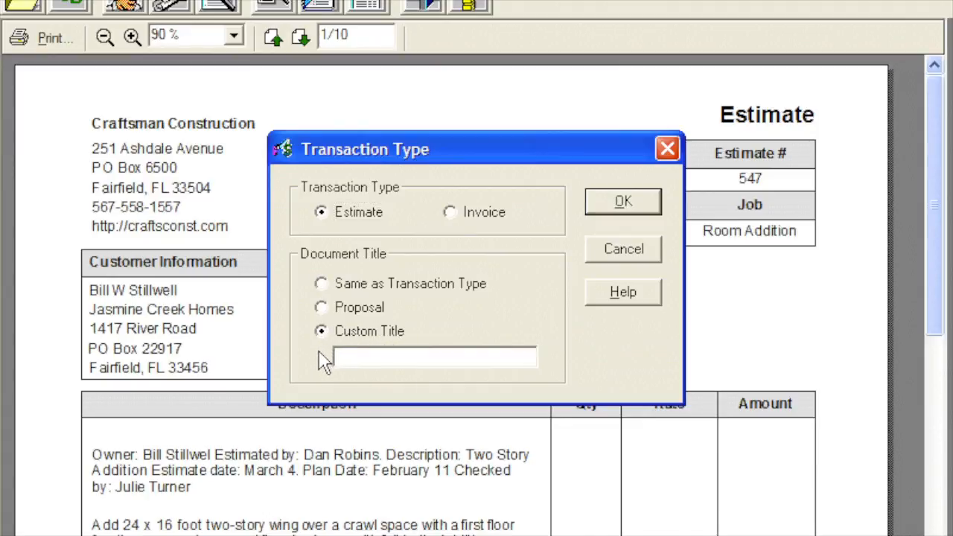
text(Alternate Bid)
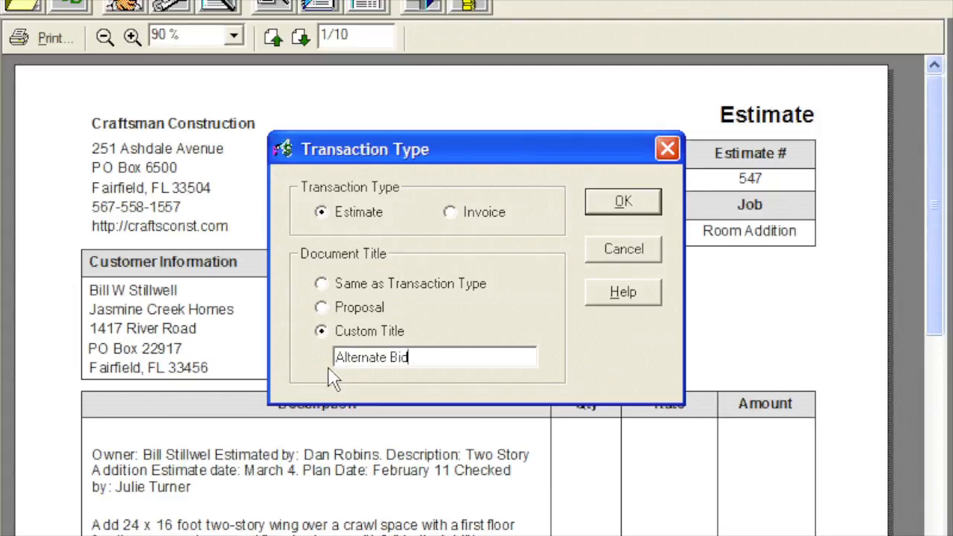
click(603, 212)
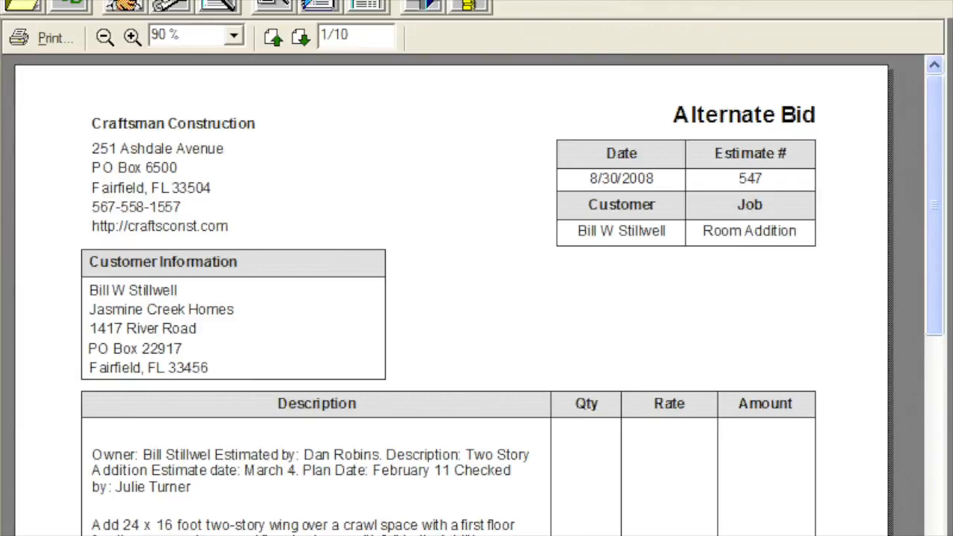
- Review the company information used in the estimate heading without changing it
click(111, 6)
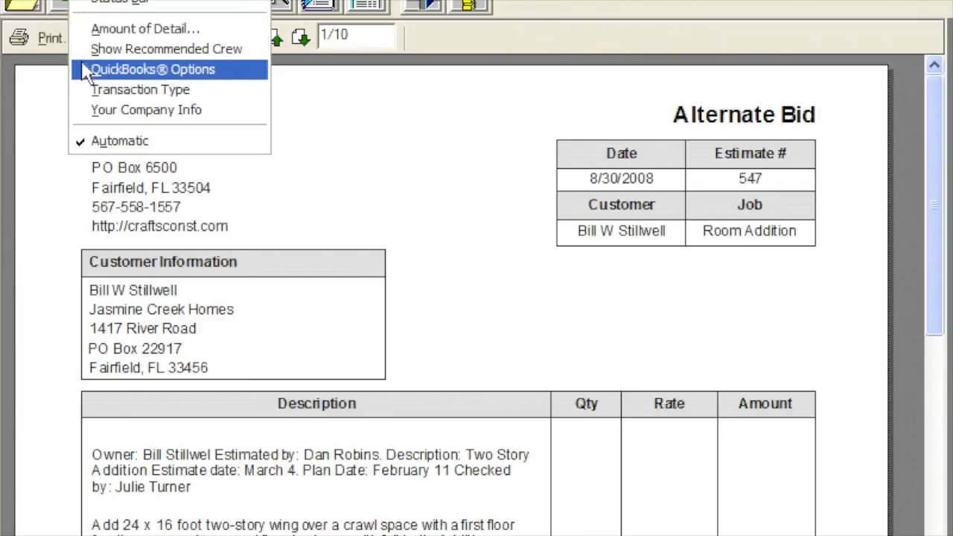
click(88, 111)
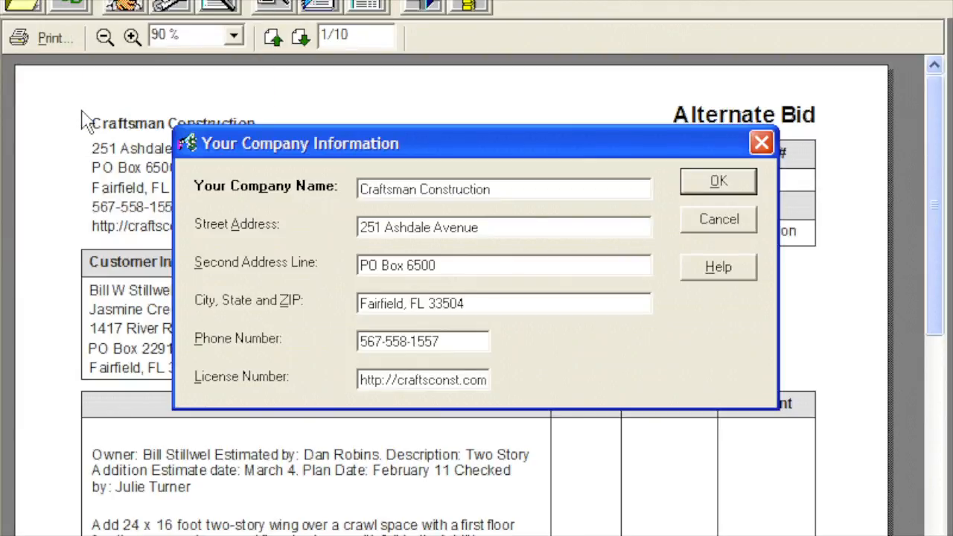
click(691, 186)
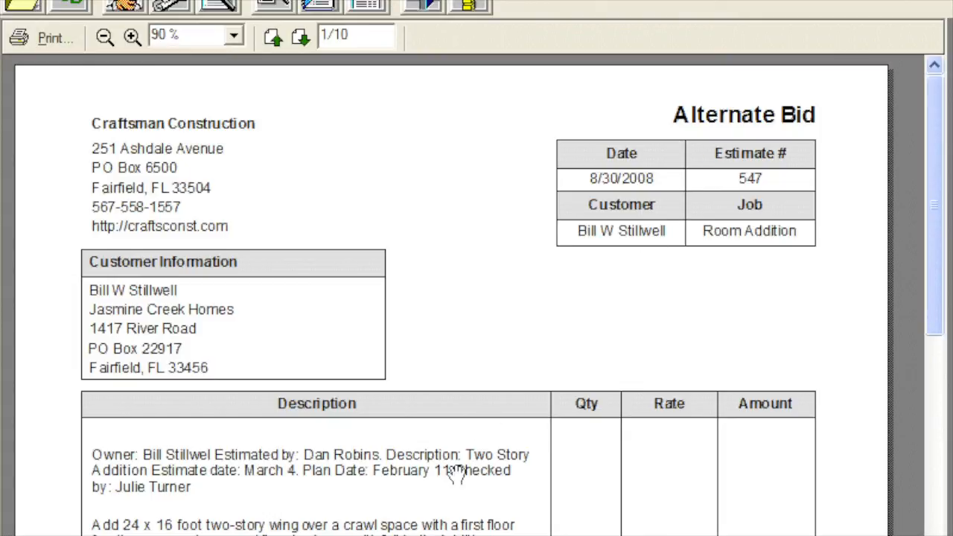
- Show material, labor, equipment and subcontract costs in every cost item and check the Foundation section
drag(454, 472, 458, 82)
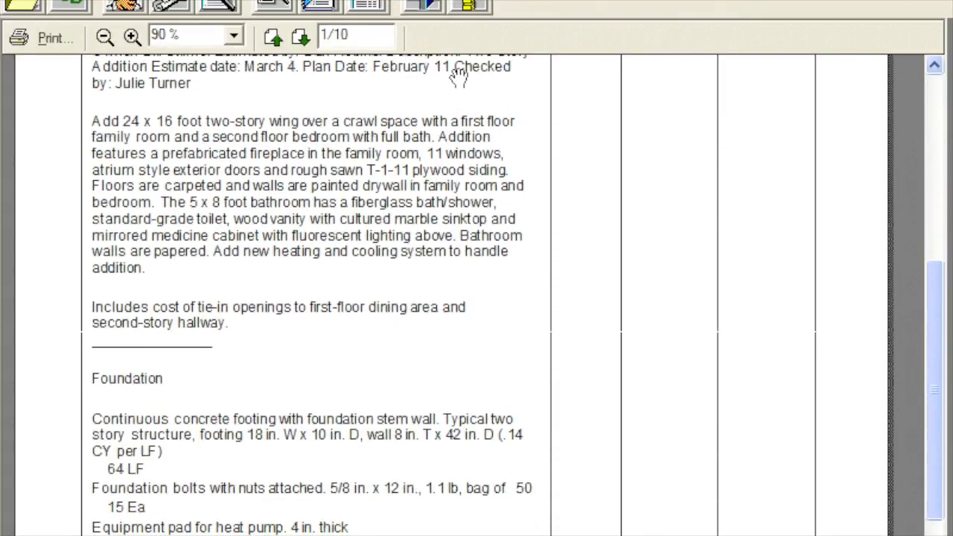
drag(445, 521, 446, 310)
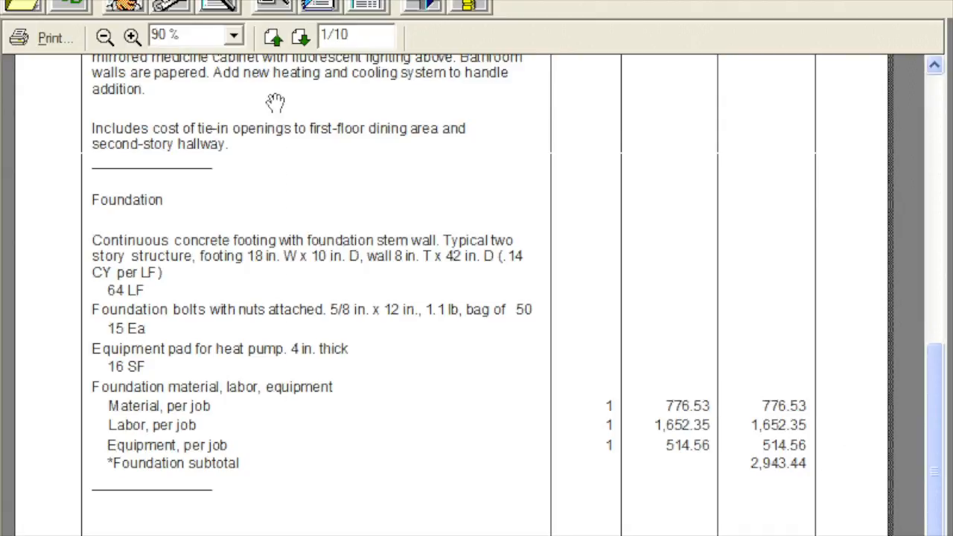
click(275, 9)
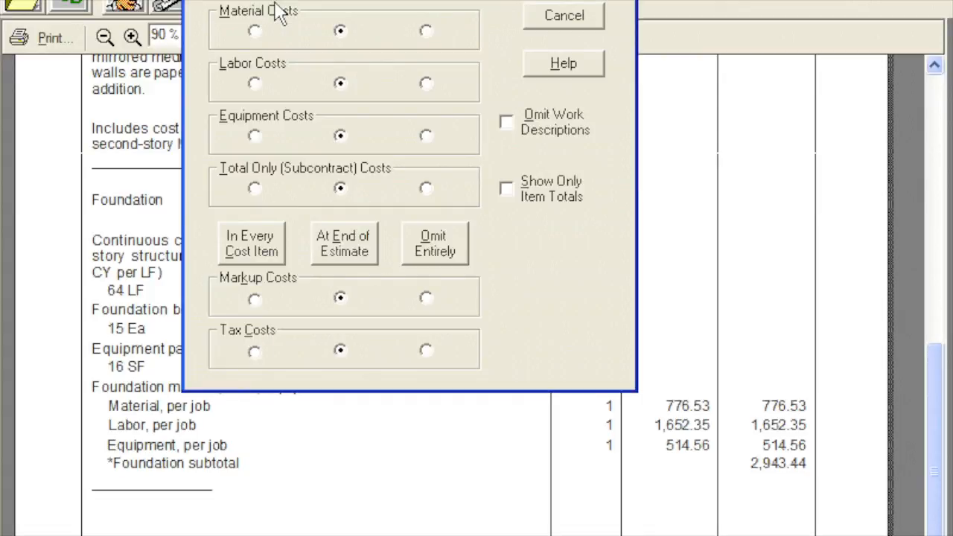
click(251, 0)
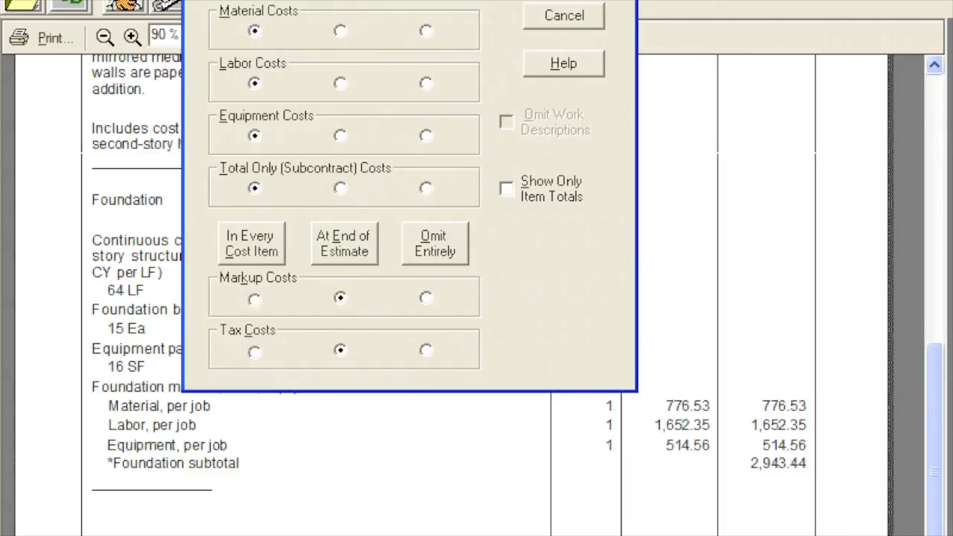
key(Return)
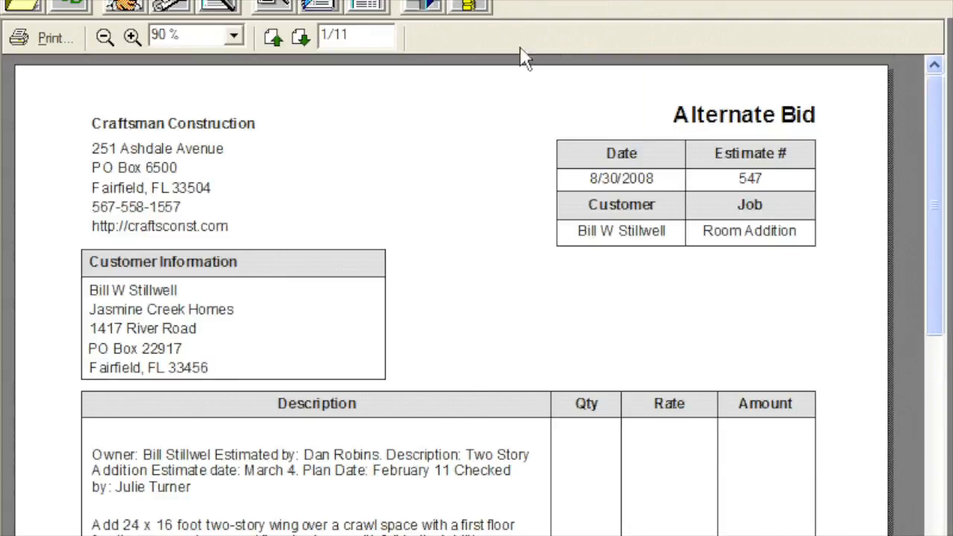
drag(450, 501, 444, 144)
drag(443, 489, 442, 240)
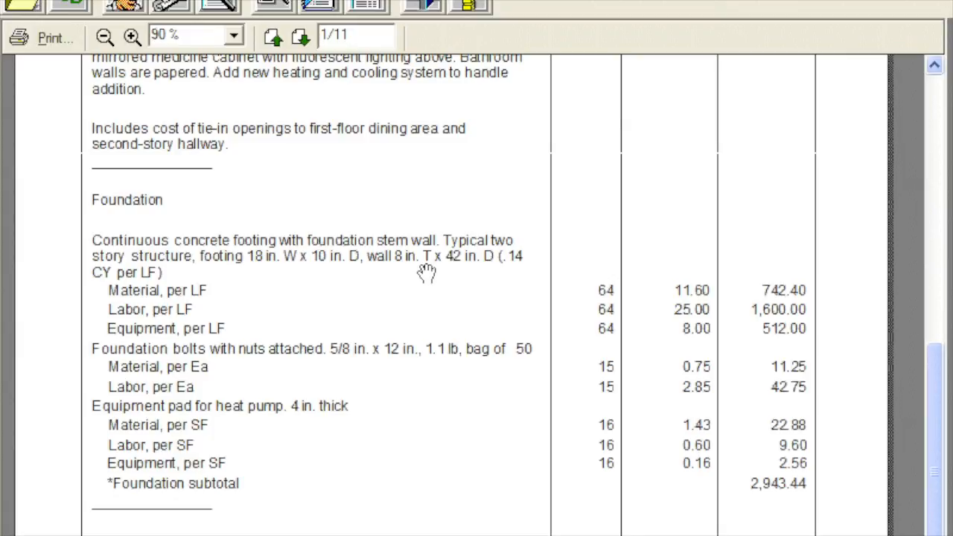
- Group material, labor, equipment and subcontract costs at the end of each category again and check the Foundation section
click(271, 9)
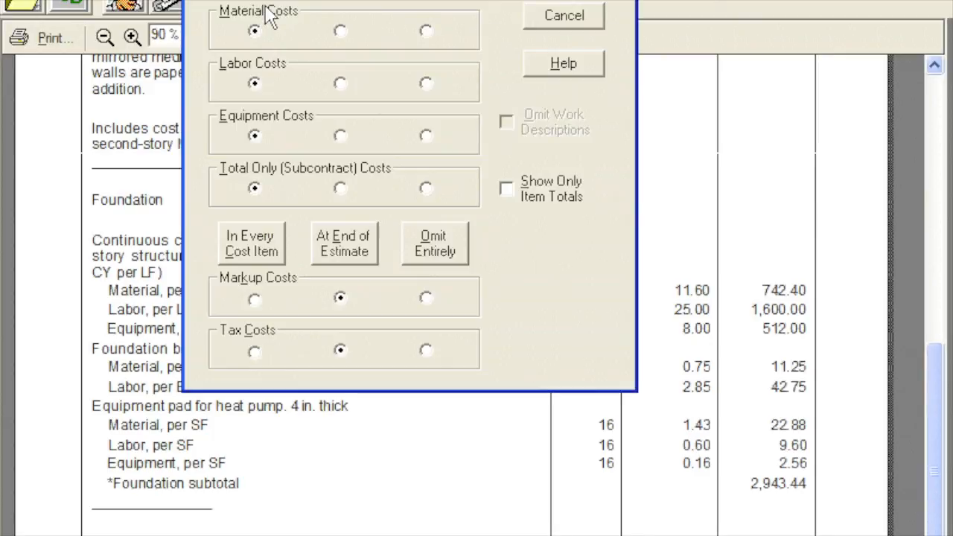
click(330, 0)
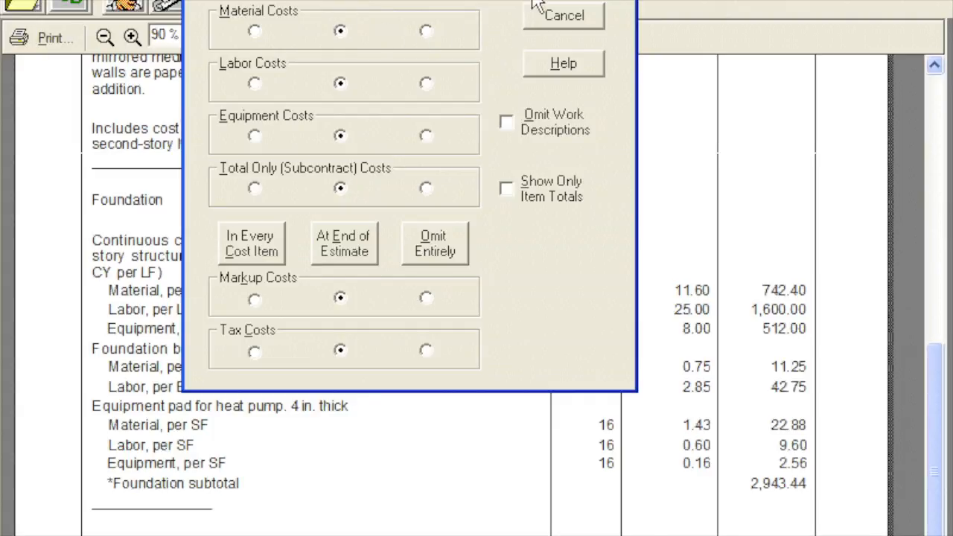
click(563, 0)
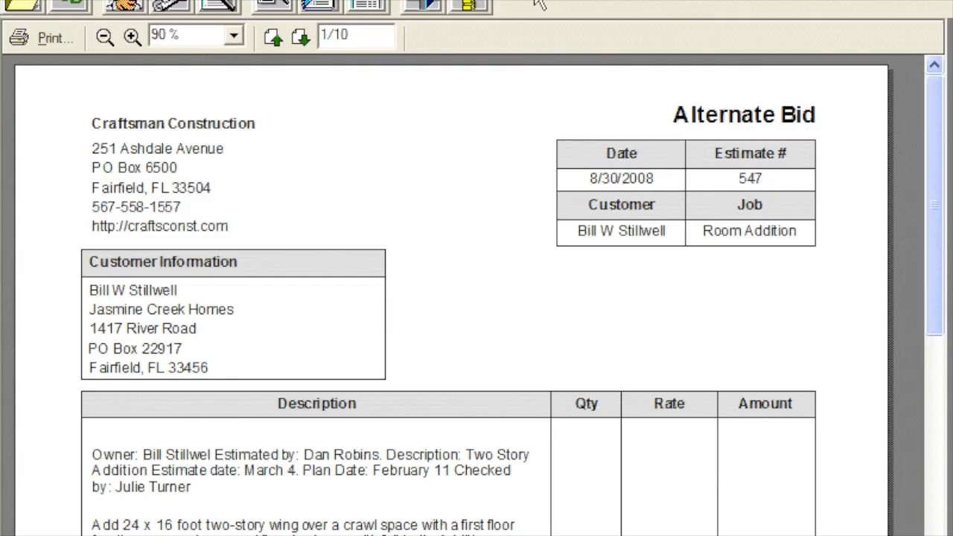
drag(427, 393, 428, 111)
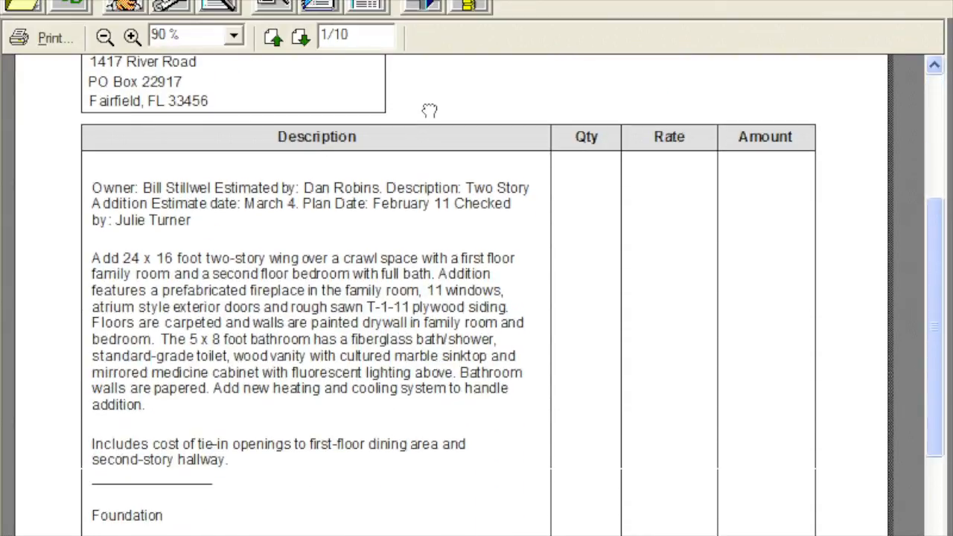
drag(420, 422, 423, 108)
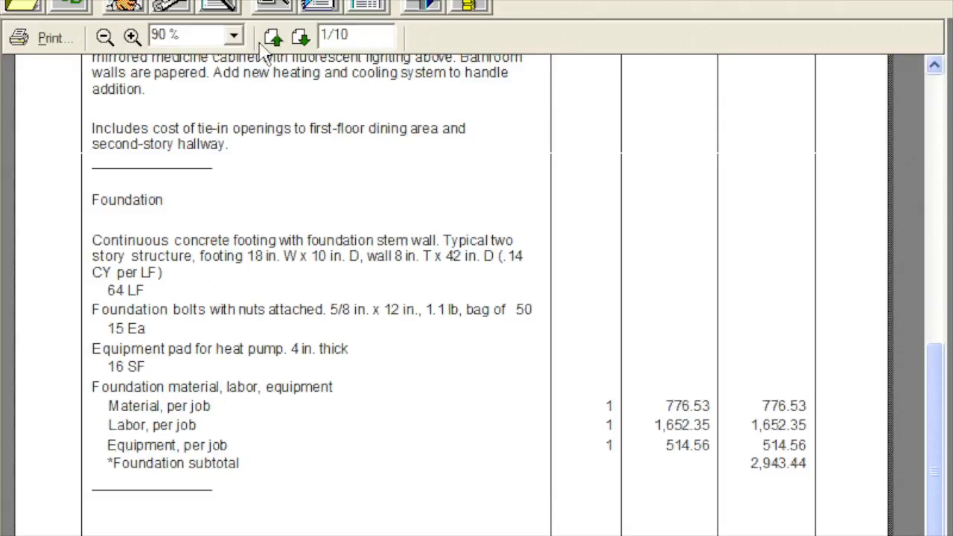
- Omit material costs entirely from the estimate and check the cost lines in the Foundation section
click(273, 6)
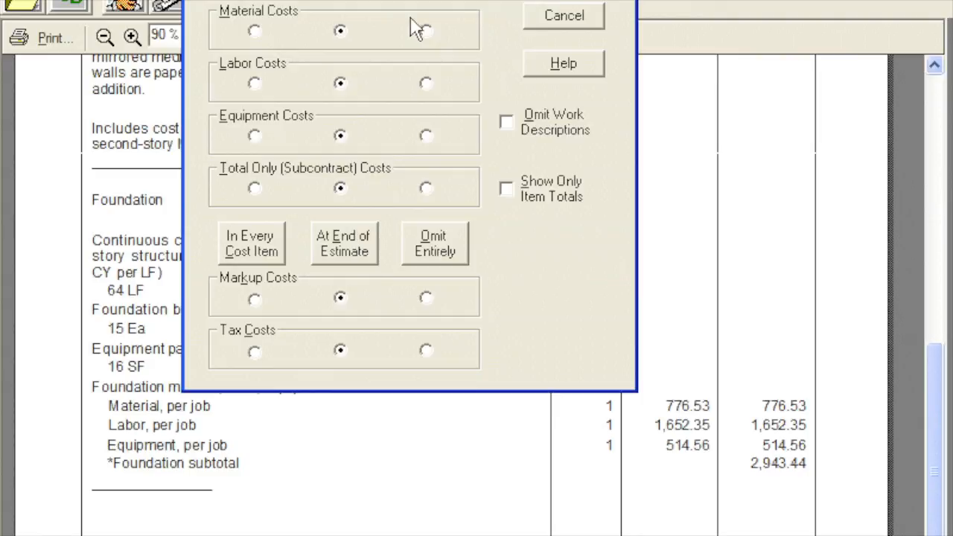
click(426, 31)
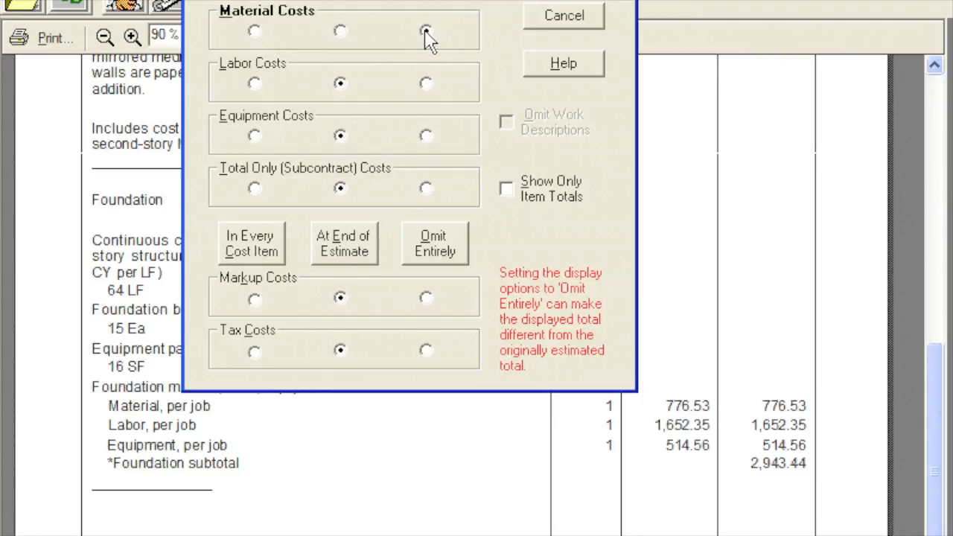
key(Return)
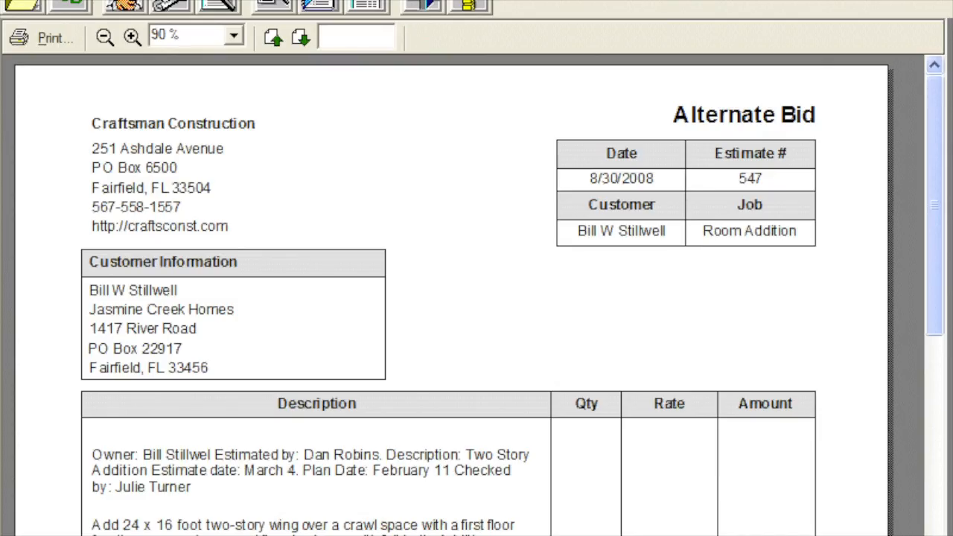
drag(463, 535, 444, 49)
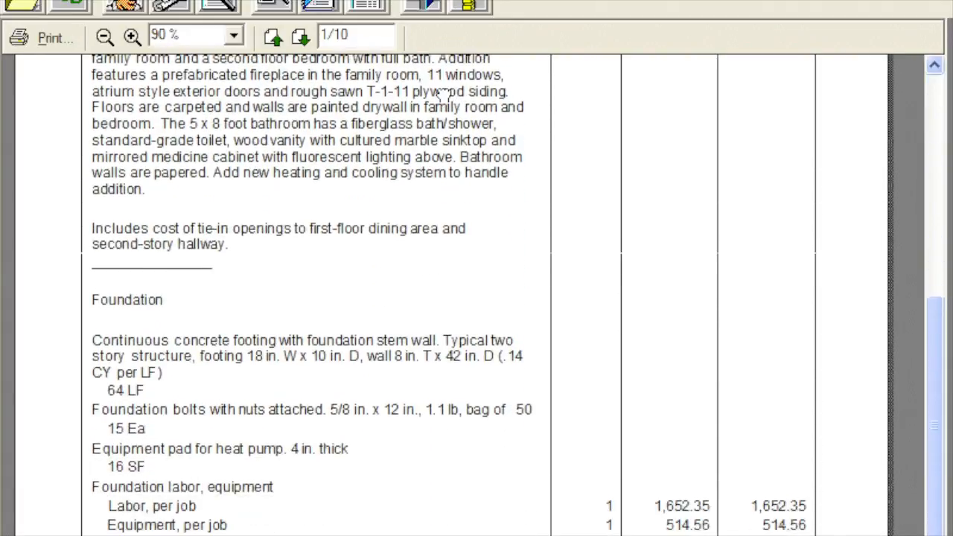
- Group material costs at the end of each category again with work descriptions omitted, and check the estimate's cost lines through page 2
drag(466, 440, 458, 344)
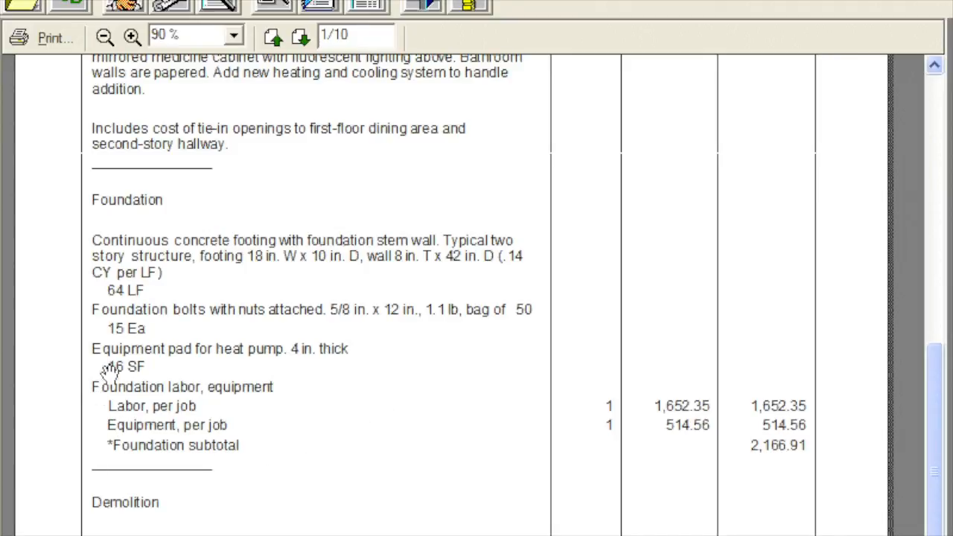
click(282, 7)
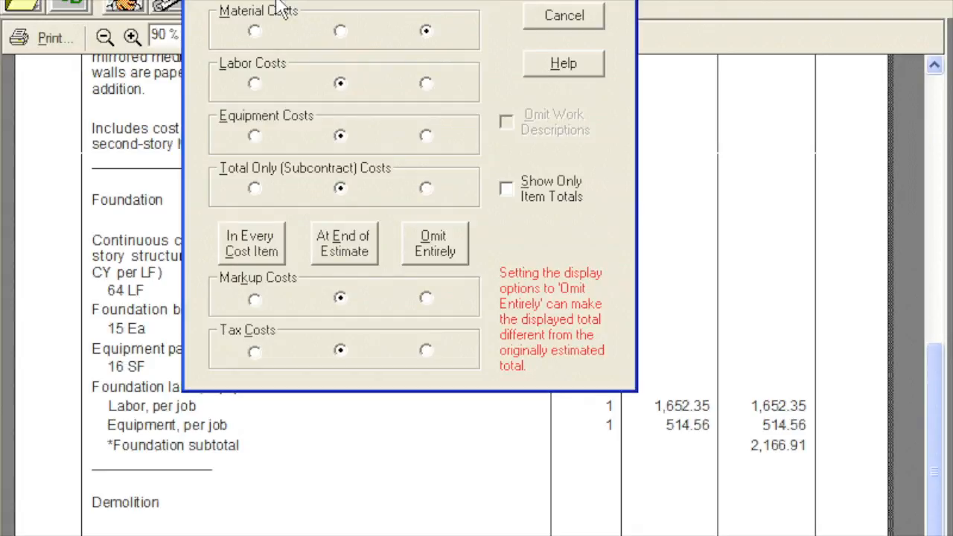
click(341, 32)
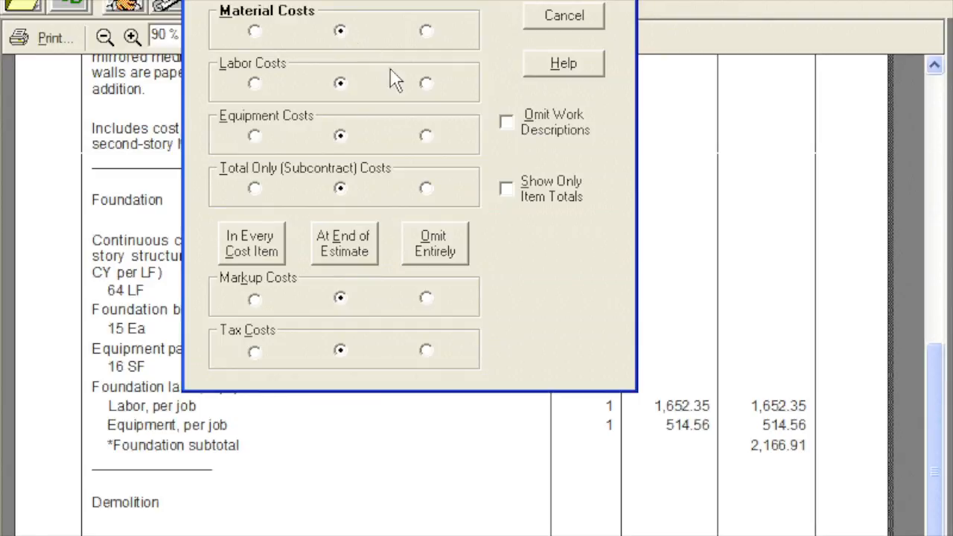
click(507, 124)
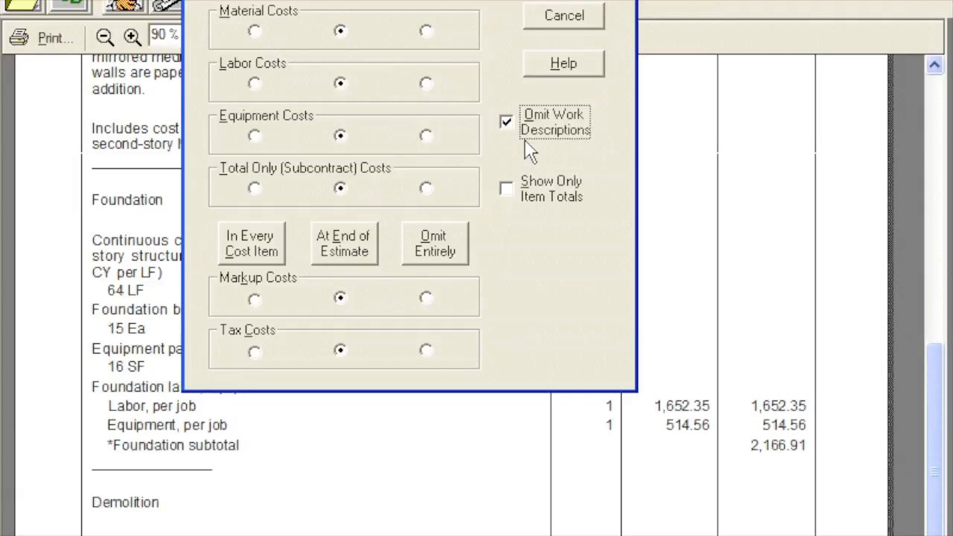
click(554, 2)
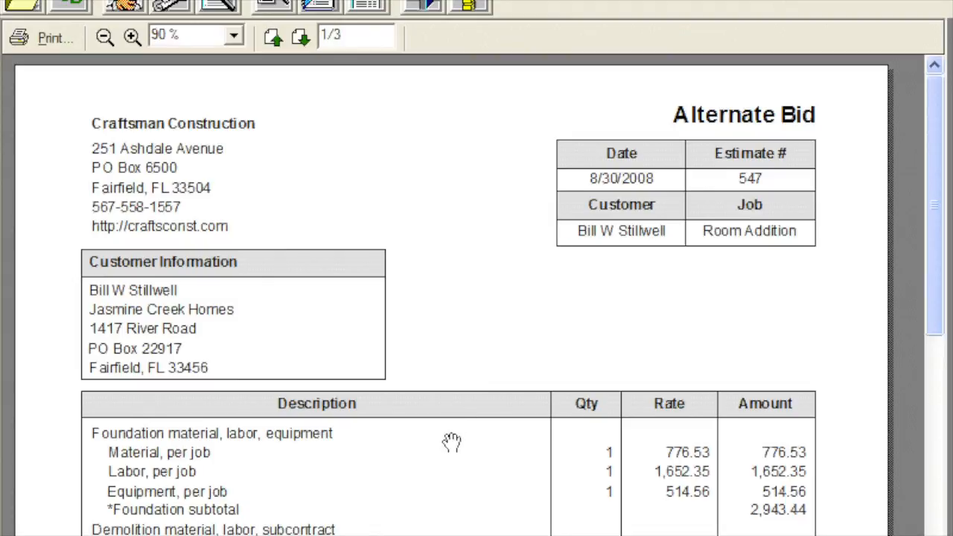
drag(443, 492, 471, 181)
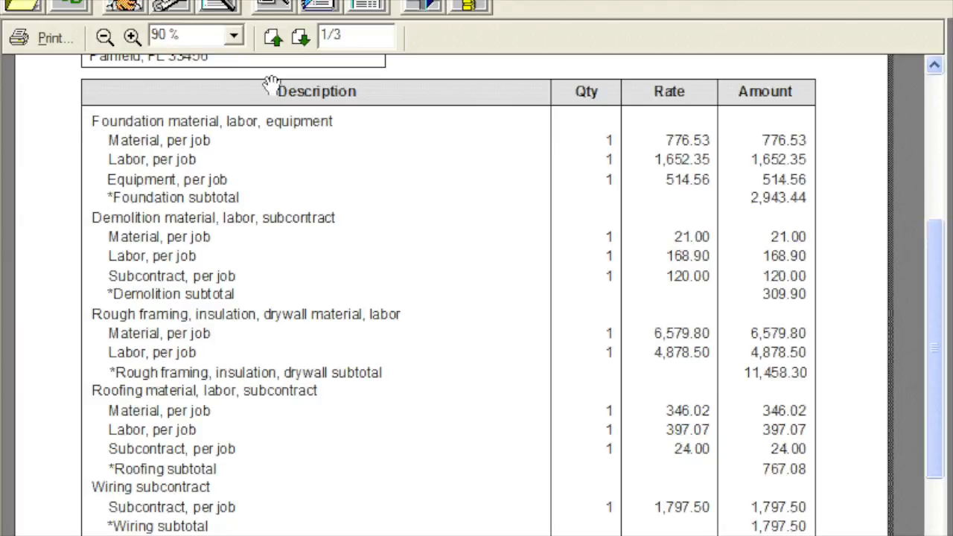
click(302, 39)
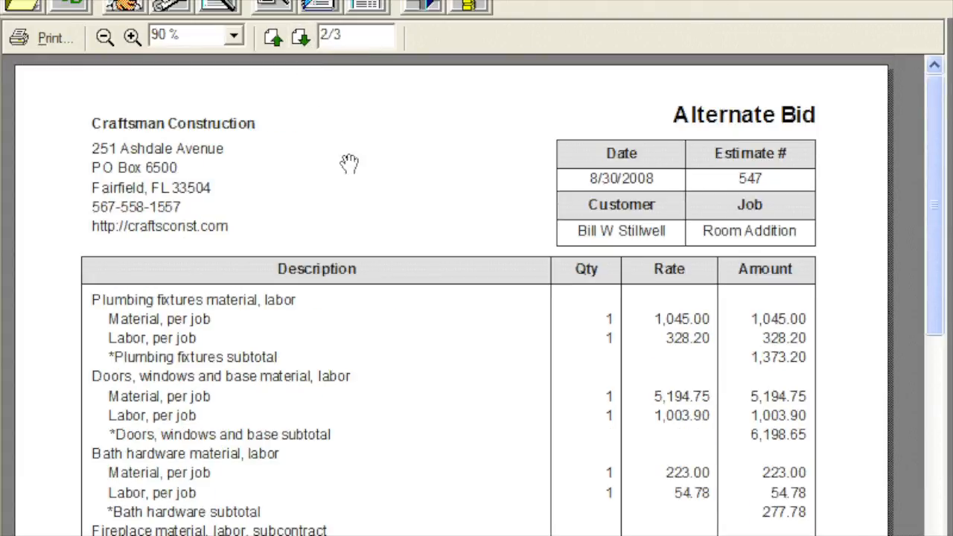
drag(441, 349, 440, 102)
drag(435, 394, 435, 213)
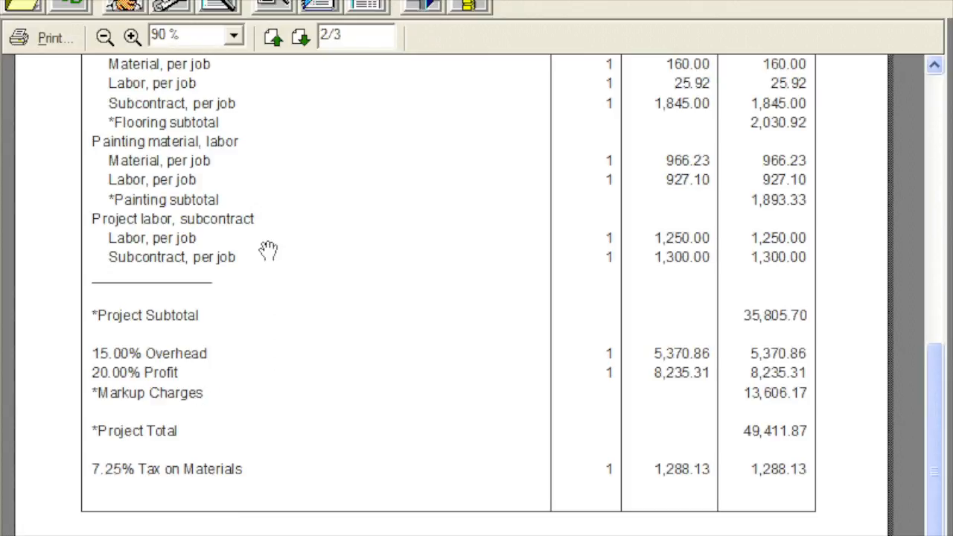
- Open the estimate's cost detail display options
click(274, 6)
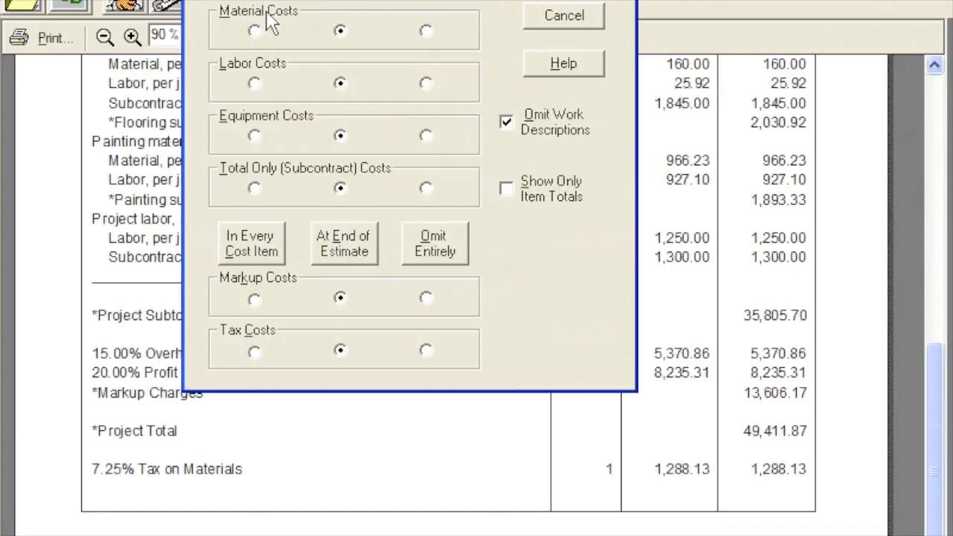
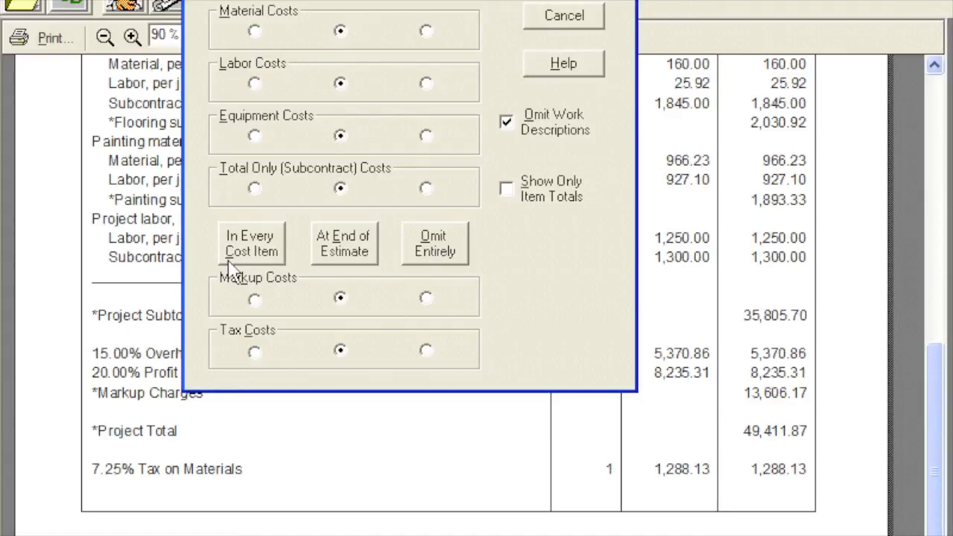
- Include markup costs in every cost item and restore the work descriptions in the estimate
click(254, 299)
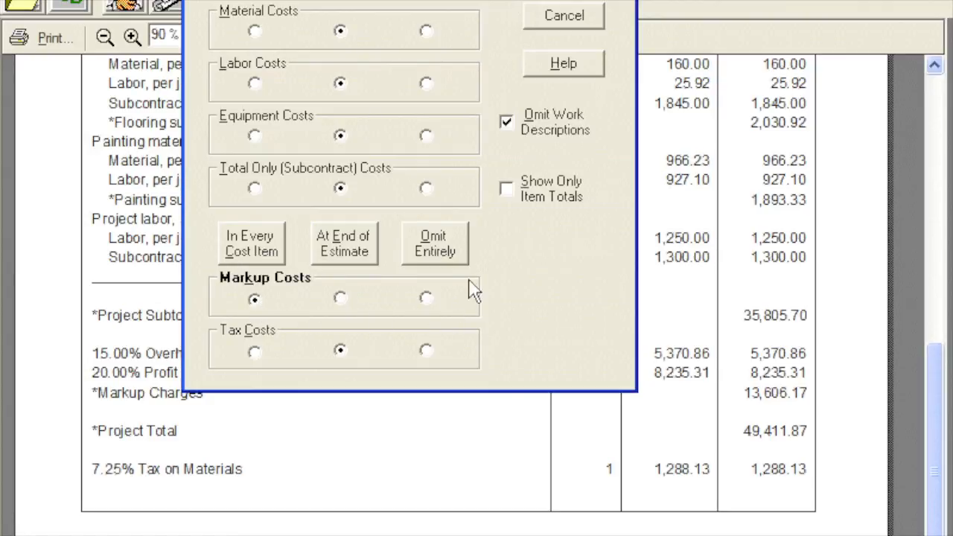
click(506, 122)
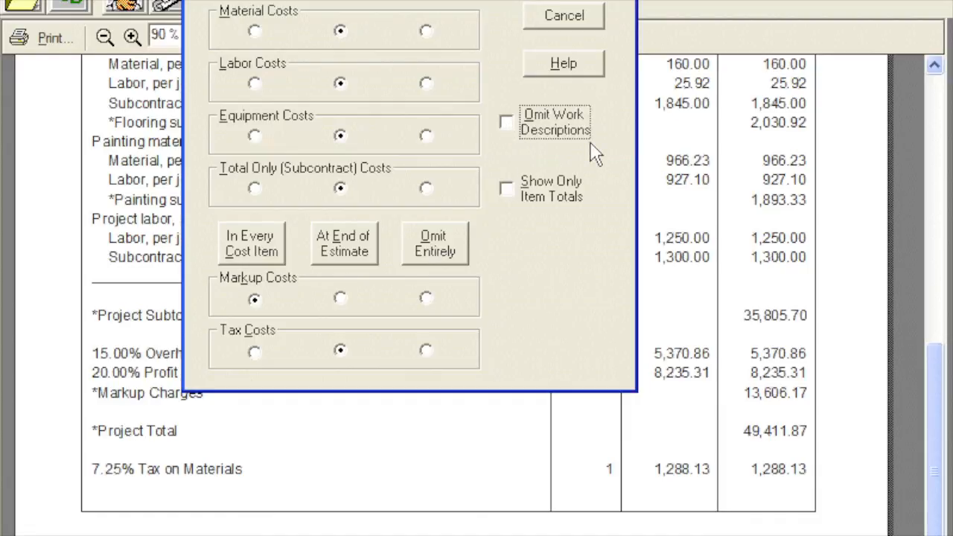
click(545, 3)
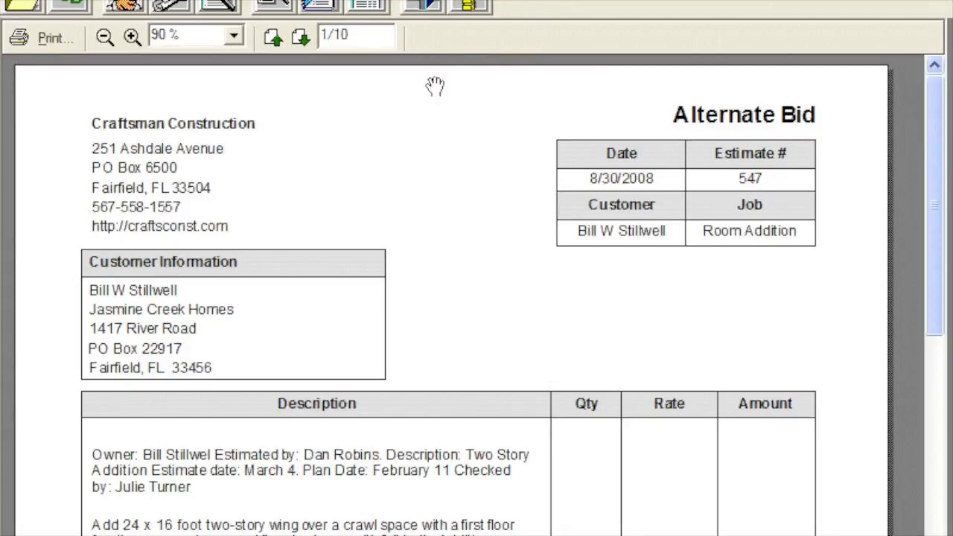
click(318, 11)
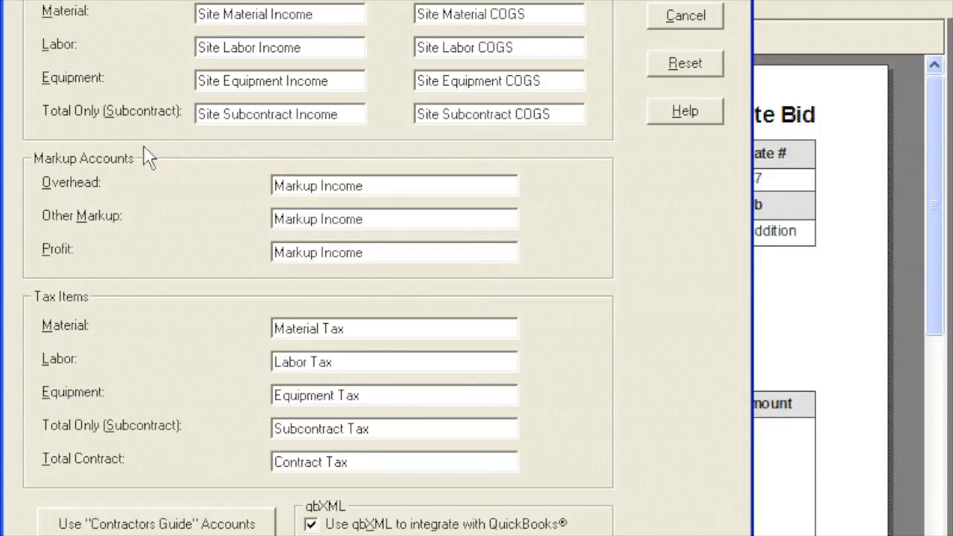
click(48, 524)
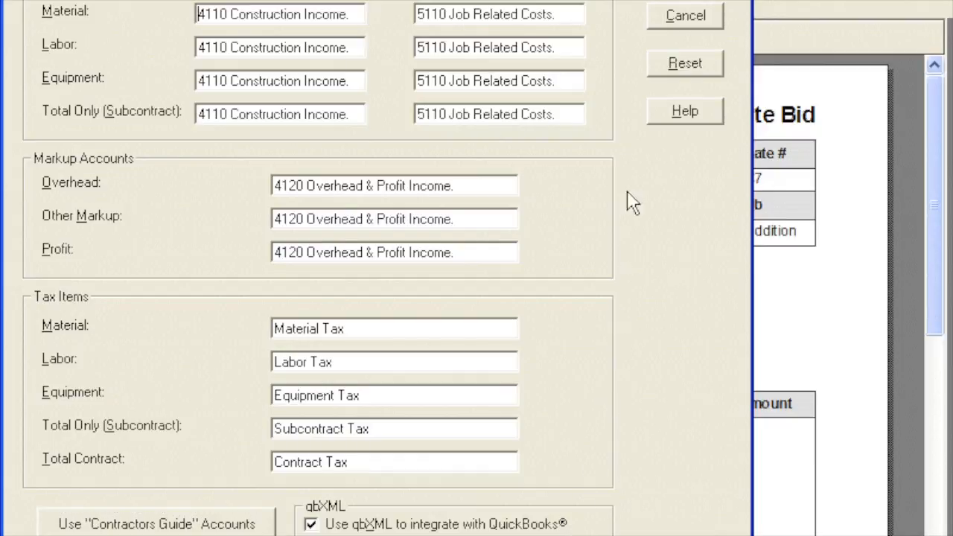
click(654, 17)
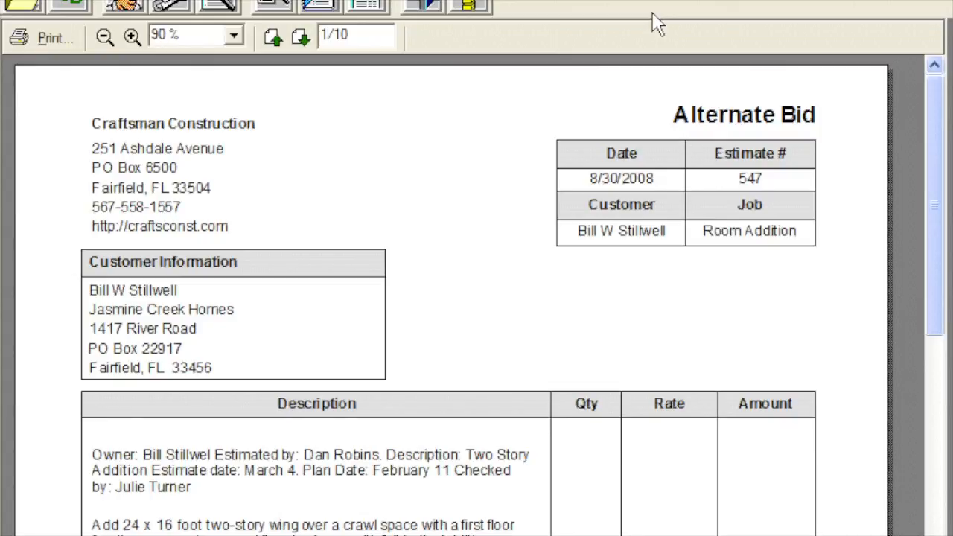
key(alt+Tab)
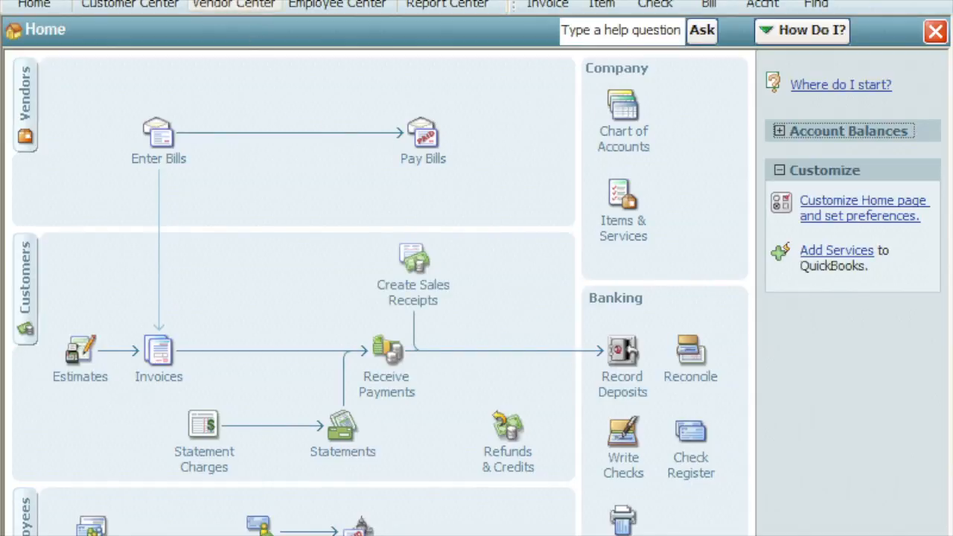
key(alt+u)
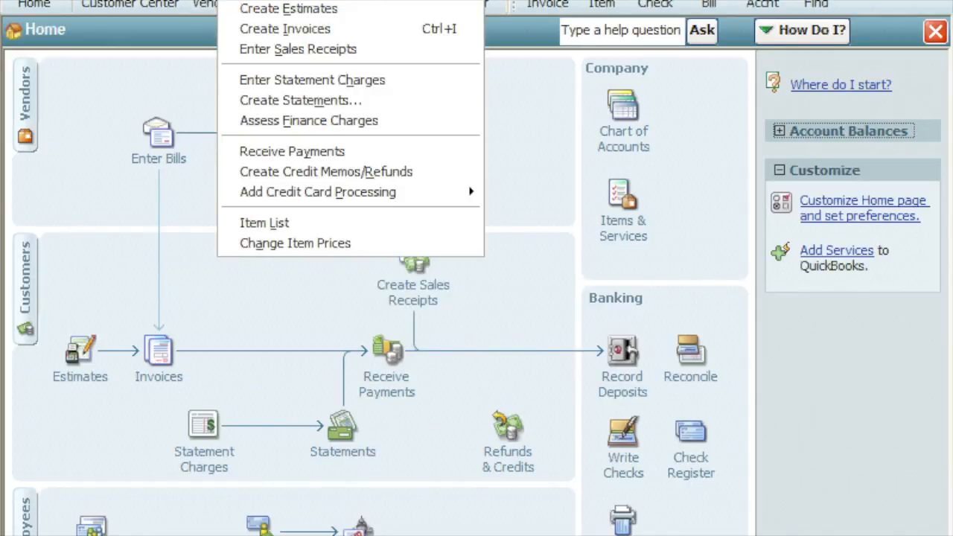
key(Escape)
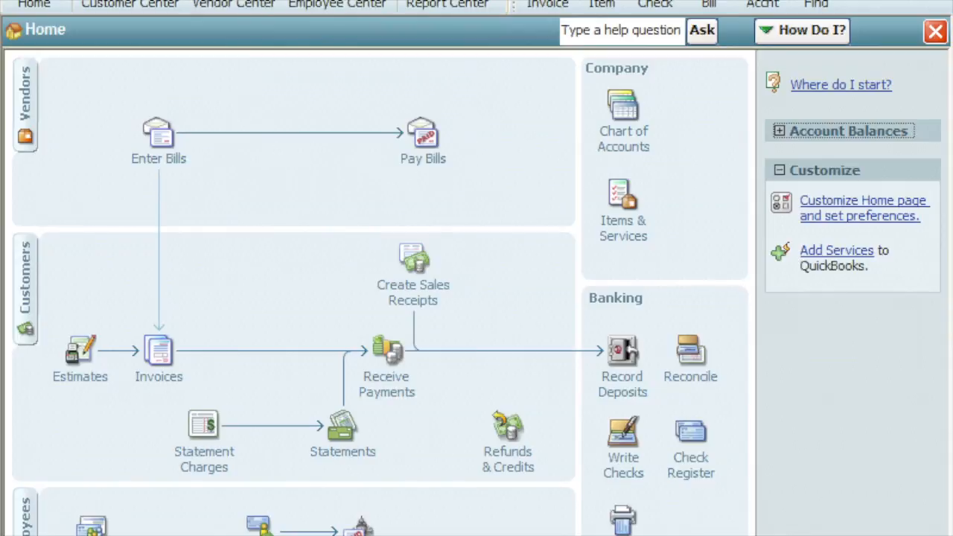
key(alt+n)
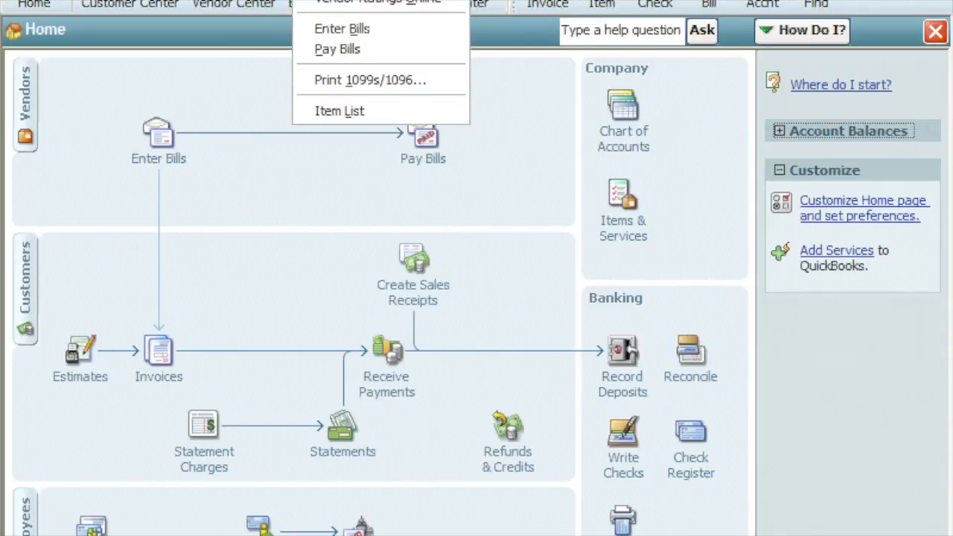
key(Escape)
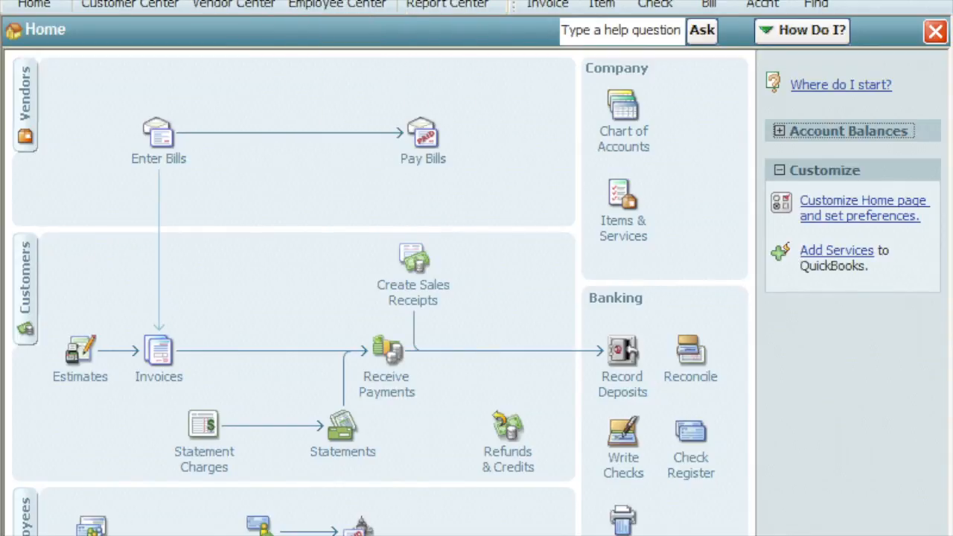
key(alt+y)
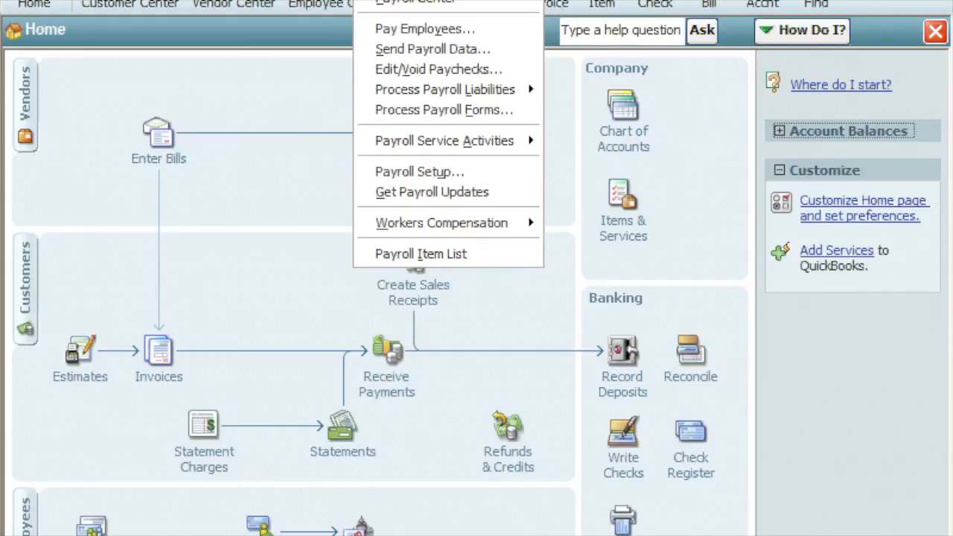
key(Escape)
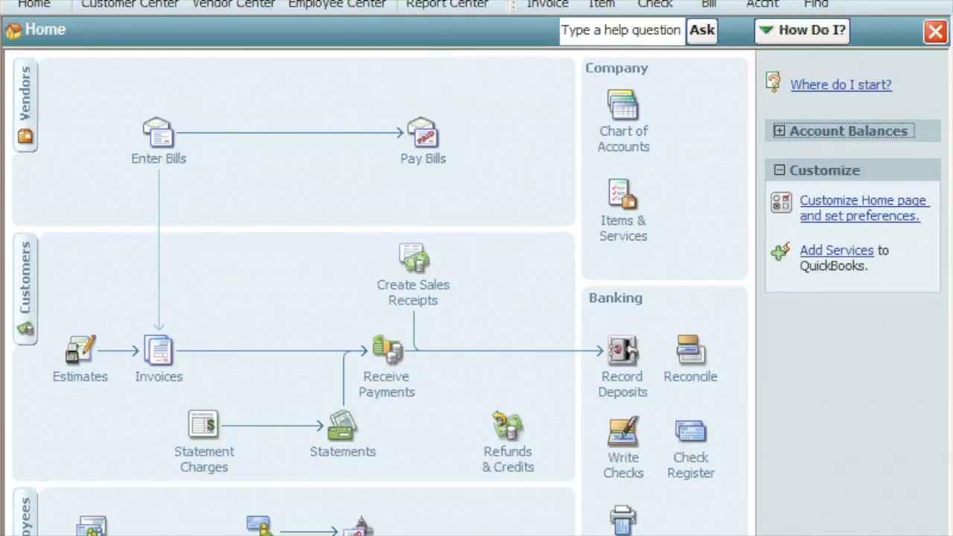
key(alt+n)
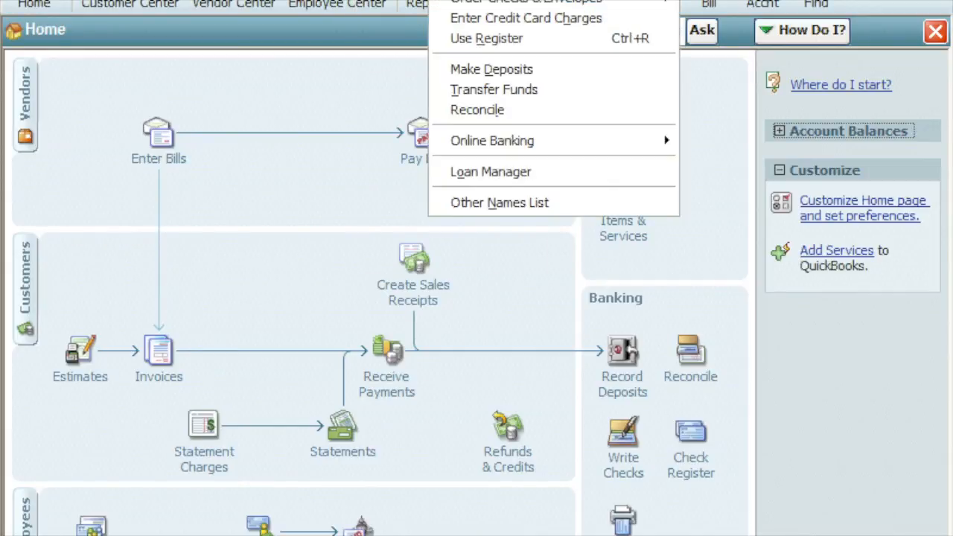
key(Escape)
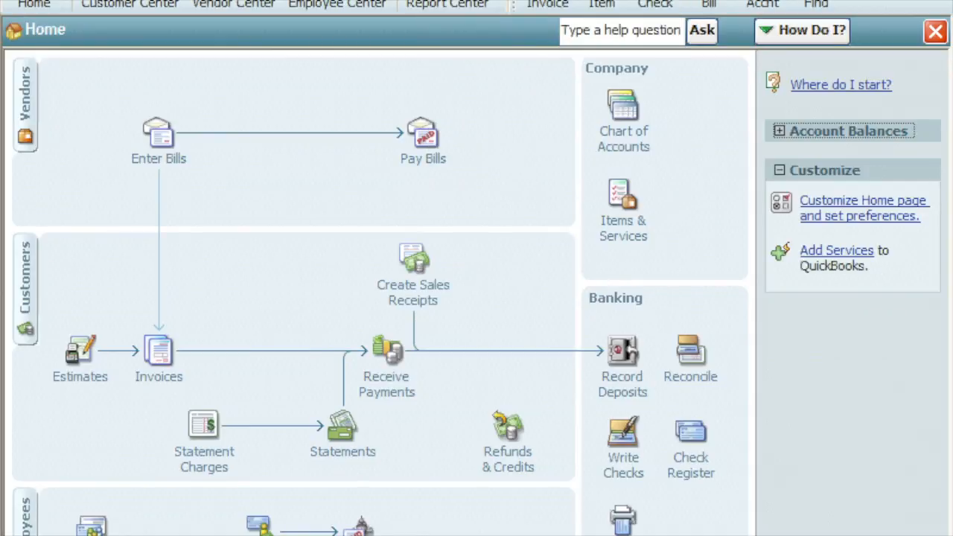
key(alt+r)
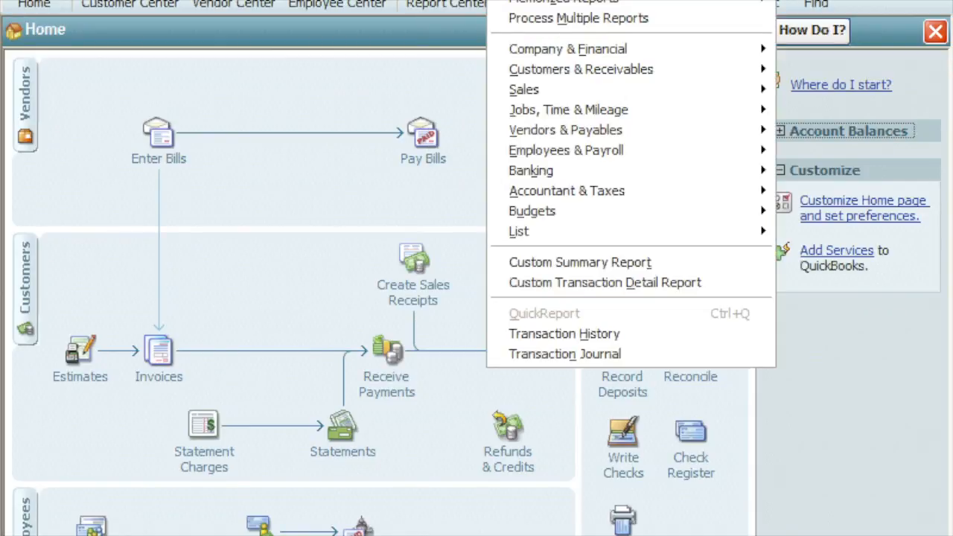
key(Escape)
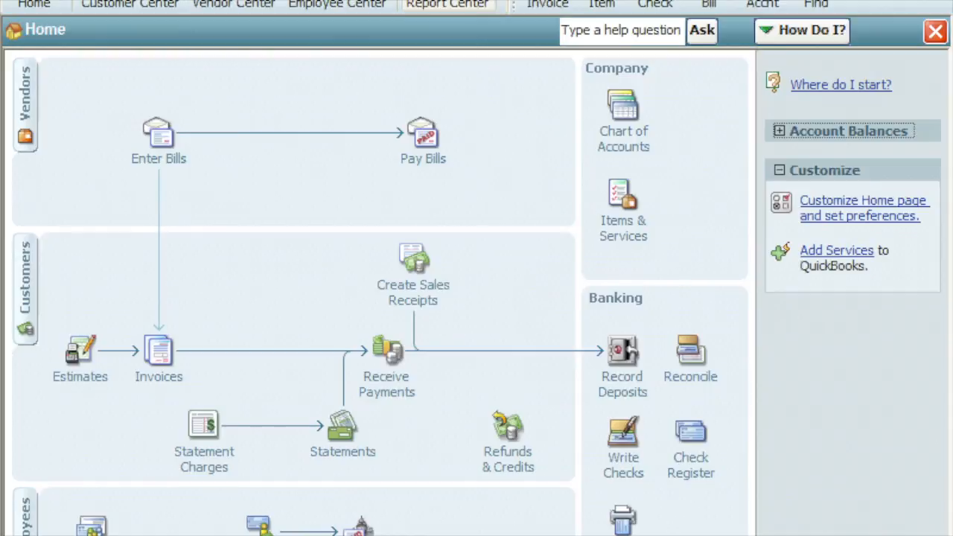
key(alt+Tab)
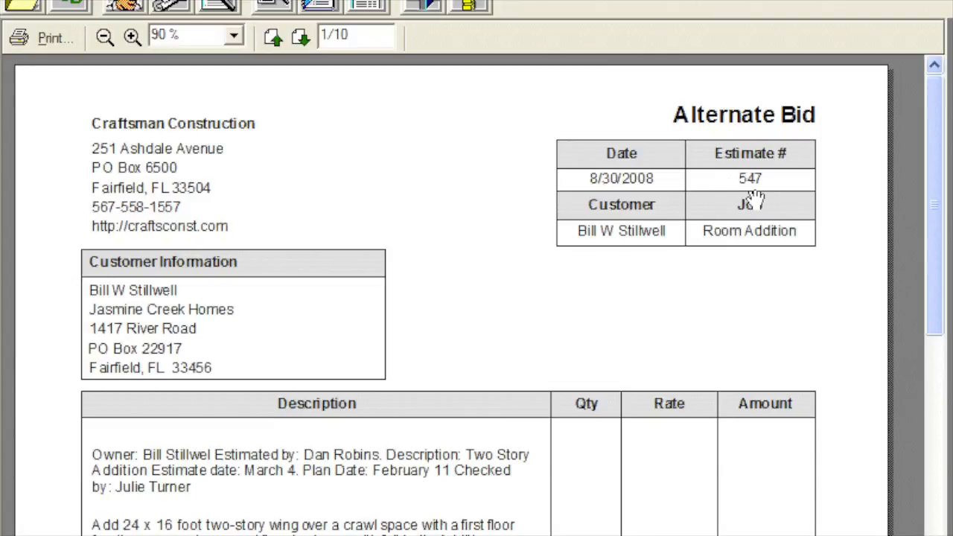
- Send the estimate to QuickBooks, always allowing Job Cost Wizard to access the company file even if QuickBooks is not running
click(72, 16)
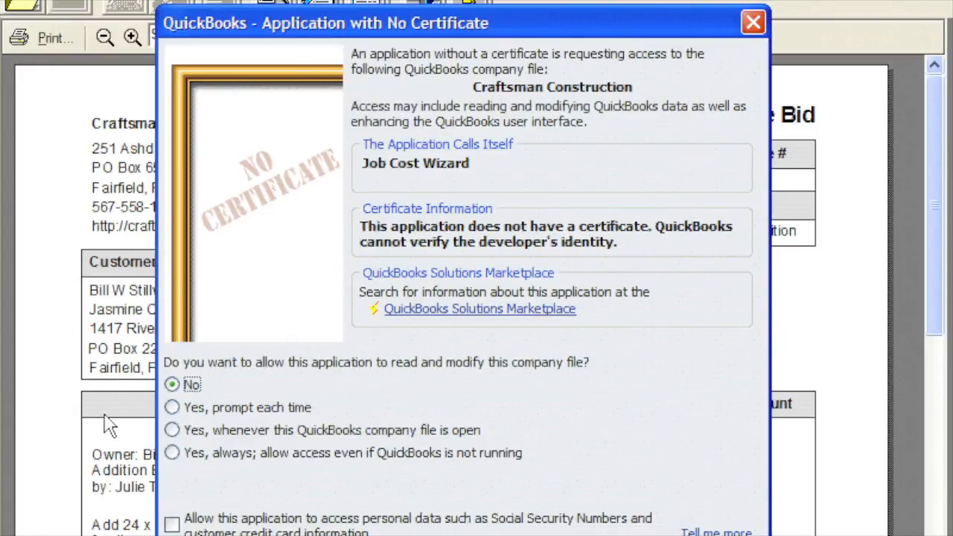
click(172, 452)
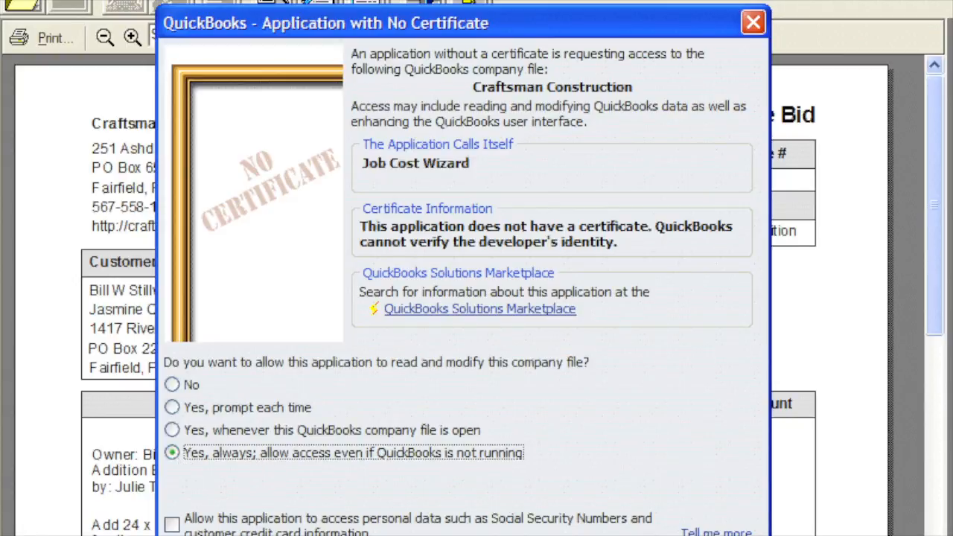
click(536, 535)
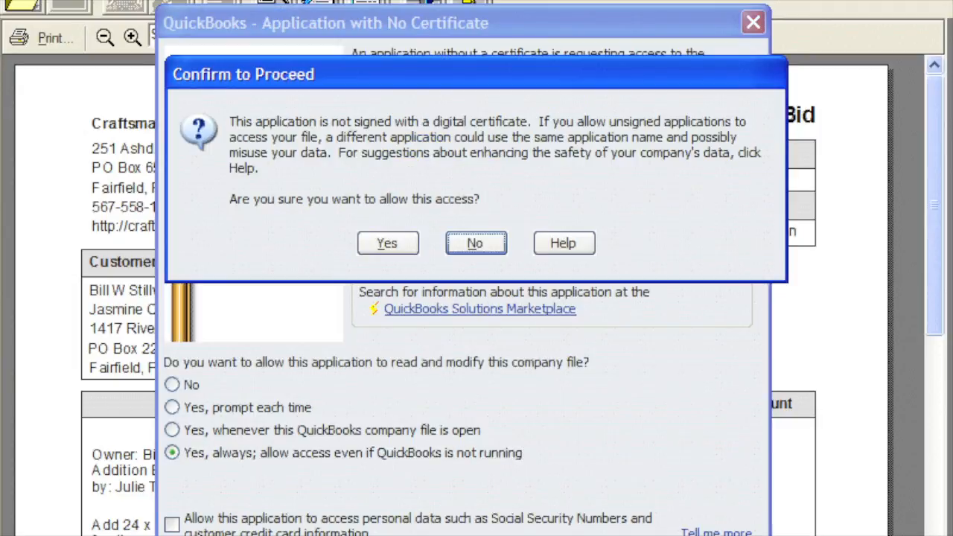
click(366, 244)
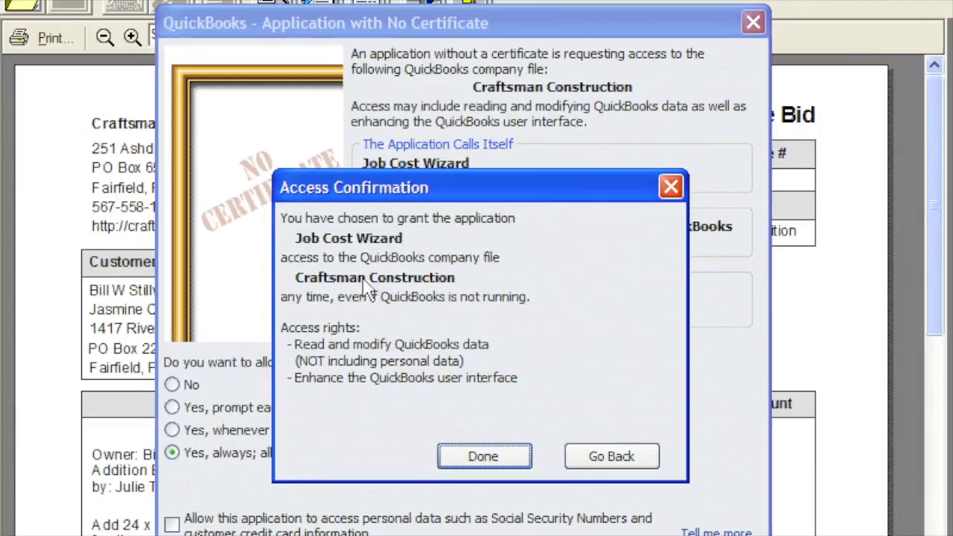
click(455, 461)
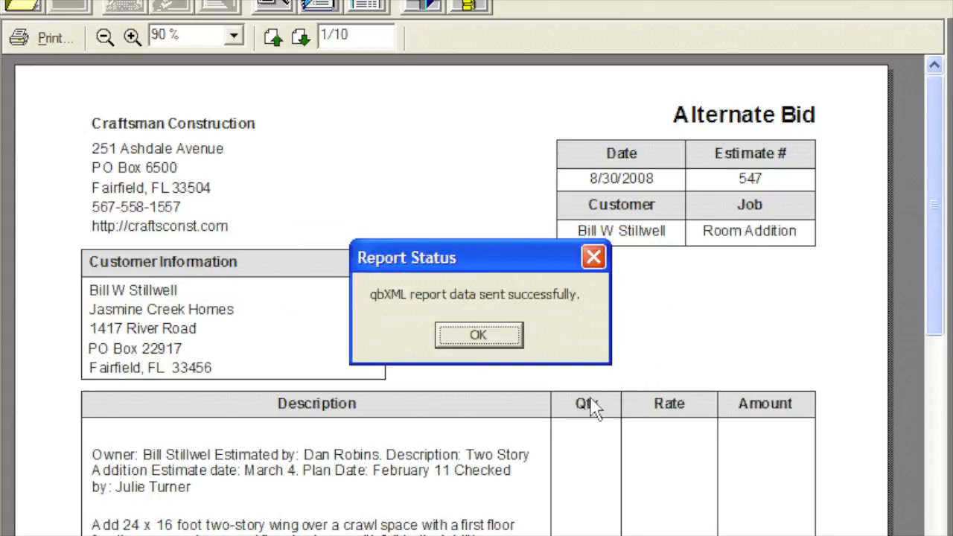
click(446, 336)
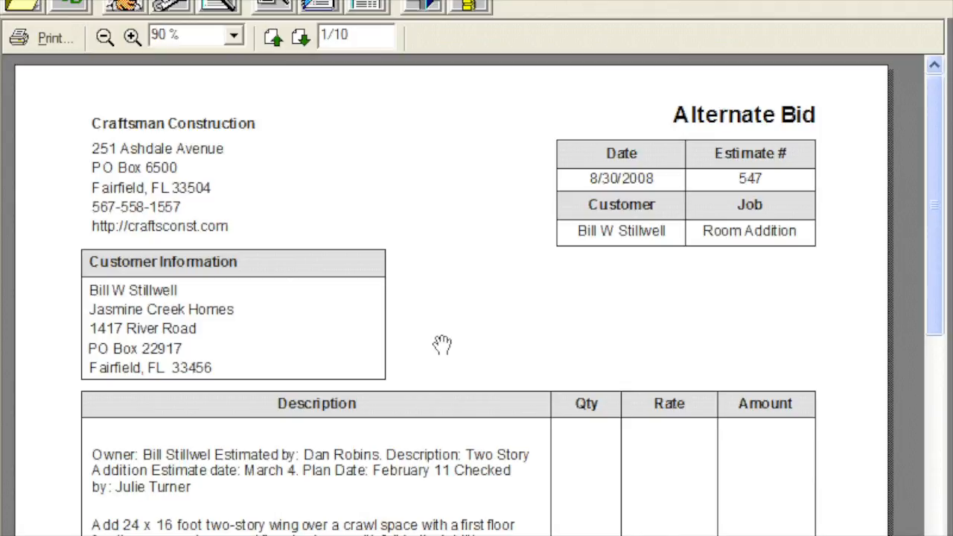
- Switch to QuickBooks and open the transferred Room Addition estimate, number 547
key(alt+Tab)
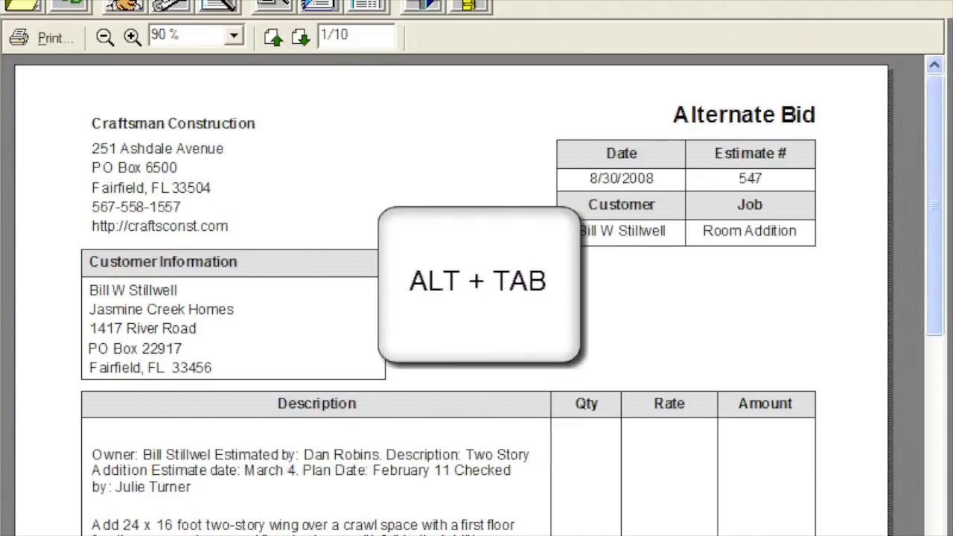
key(alt+Tab)
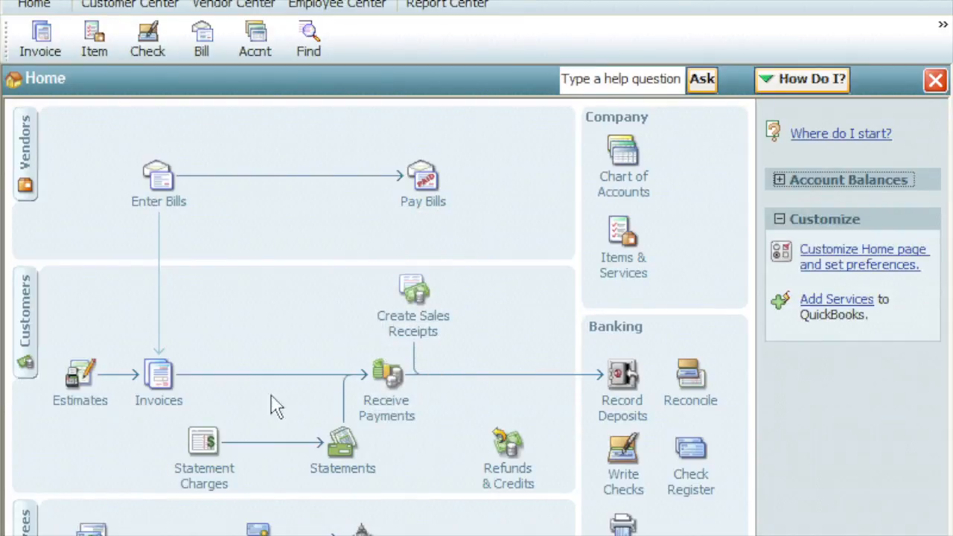
click(98, 387)
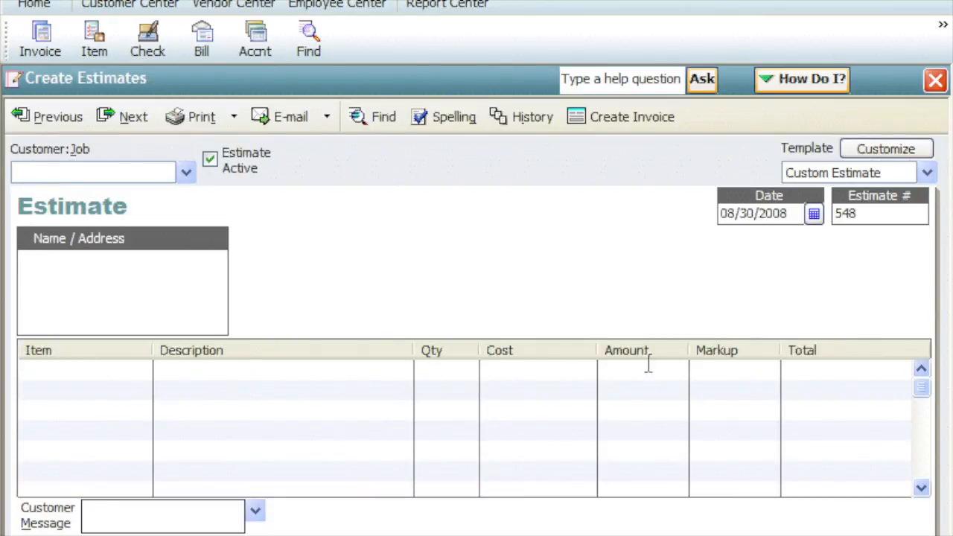
double_click(856, 213)
click(860, 214)
click(75, 125)
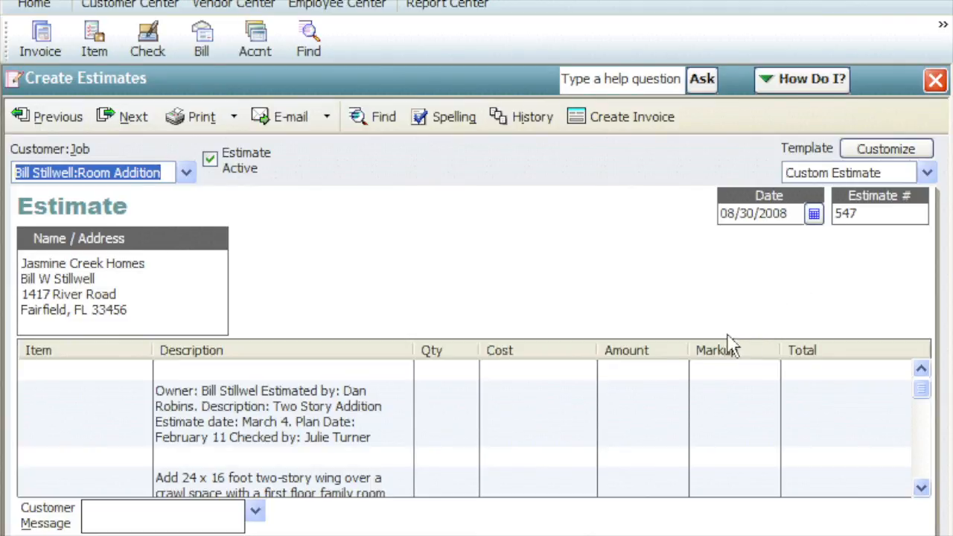
- Examine the estimate's project description and the Foundation section's material, labor, equipment and subtotal lines
scroll(447, 414, down, 6)
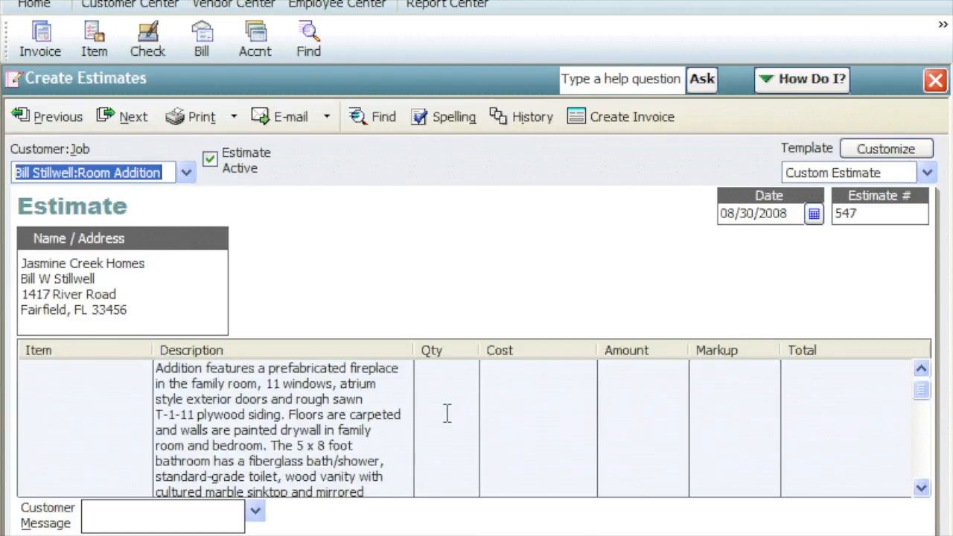
scroll(447, 414, down, 3)
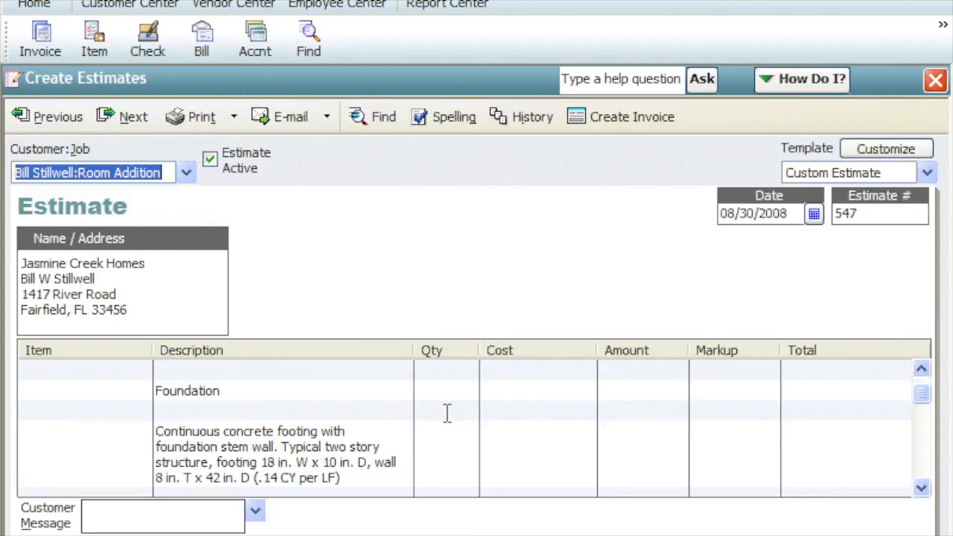
key(Tab)
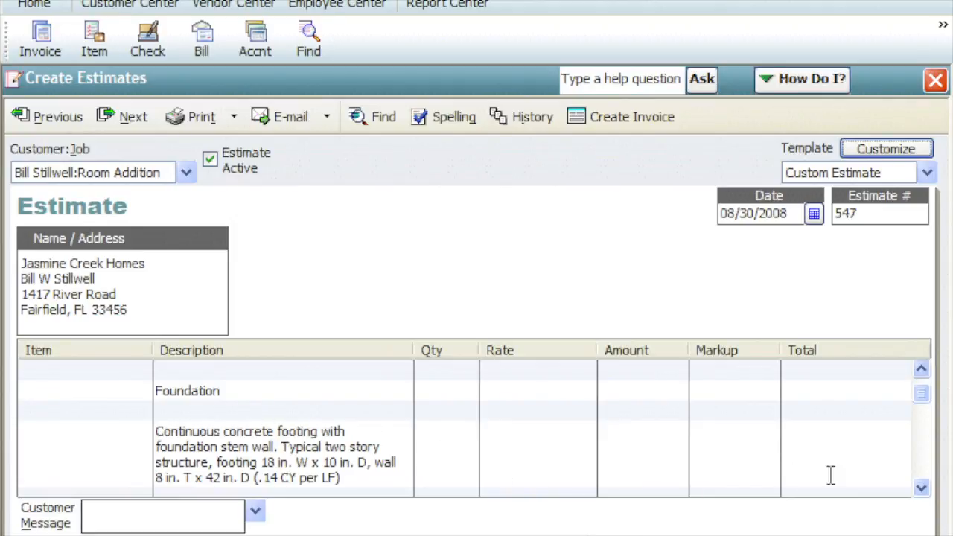
click(922, 488)
click(922, 489)
click(922, 488)
click(922, 488)
click(922, 488)
click(922, 489)
click(922, 488)
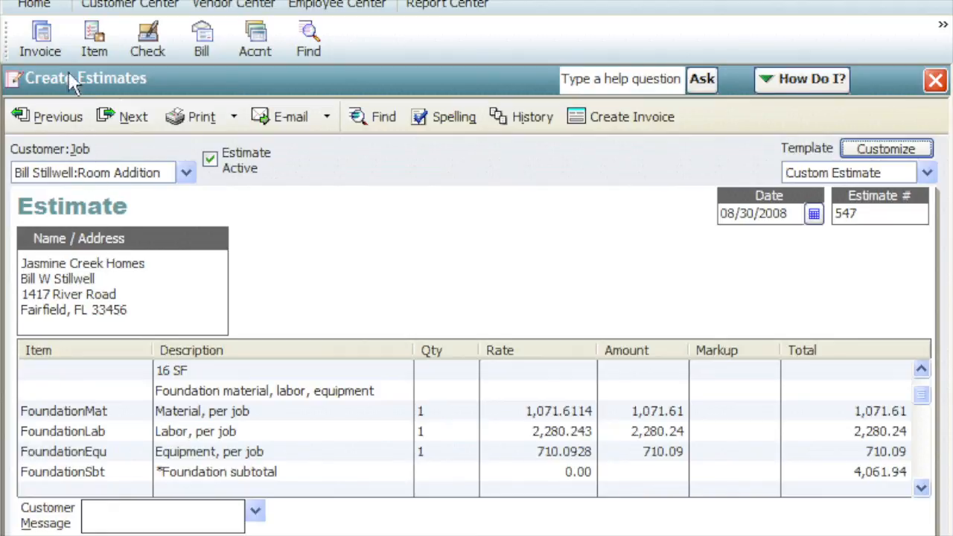
- Enable progress invoicing in the company preferences for Jobs & Estimates and save the preferences
click(60, 2)
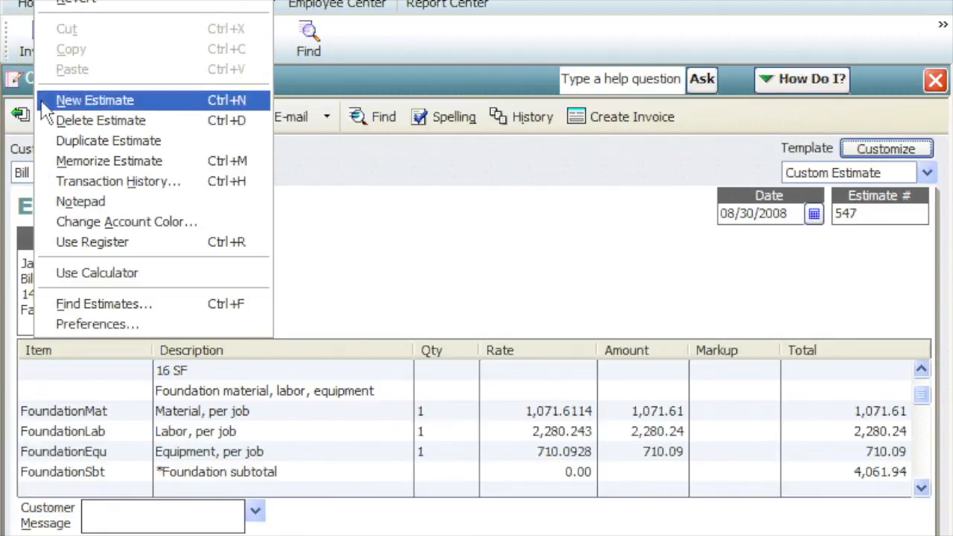
click(43, 325)
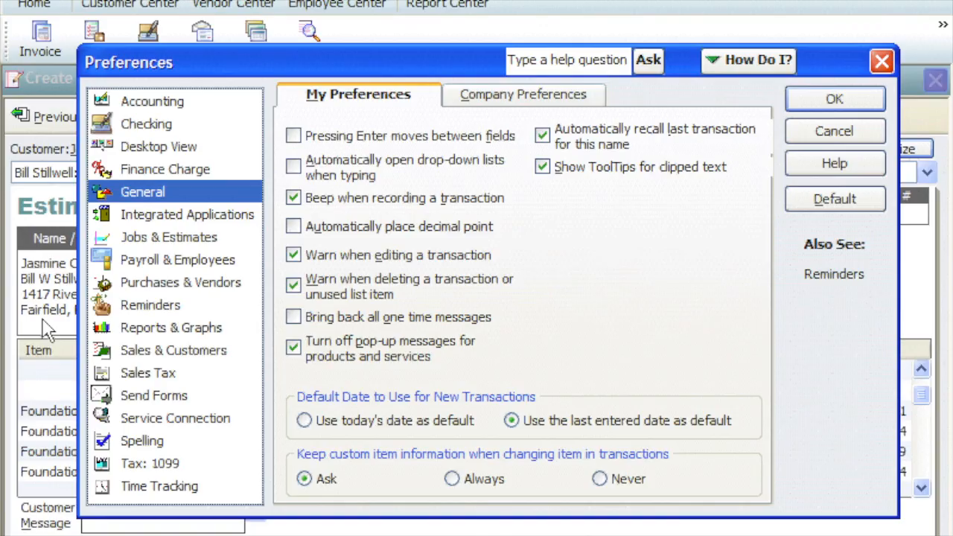
click(139, 244)
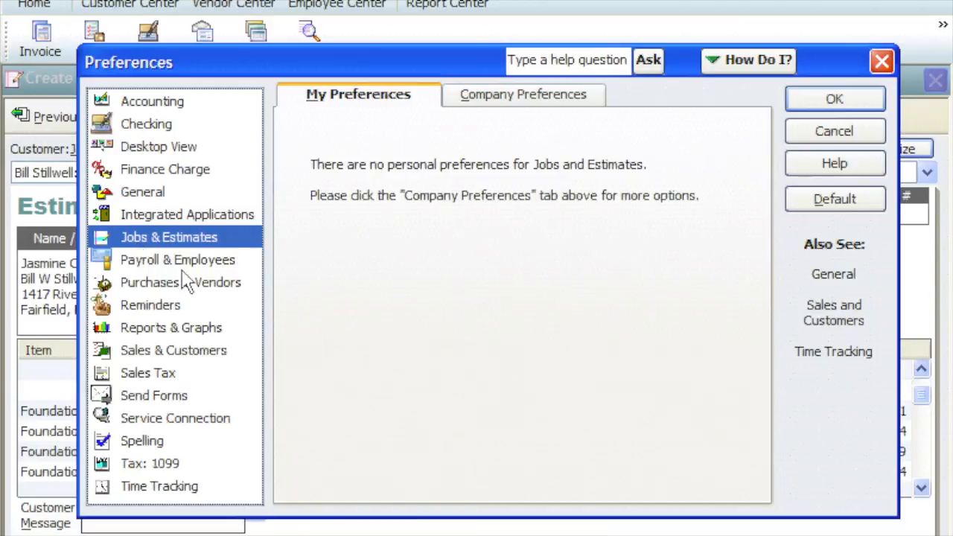
click(490, 100)
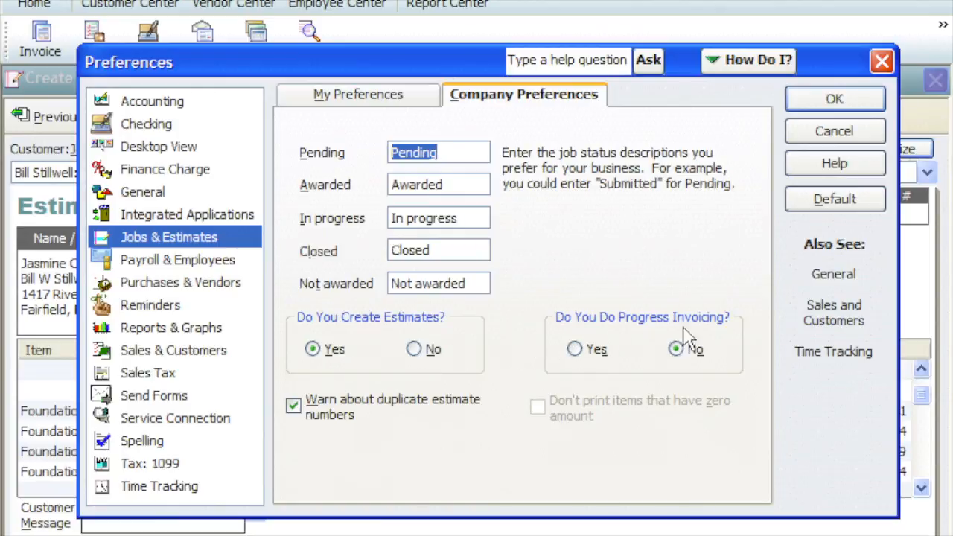
click(573, 350)
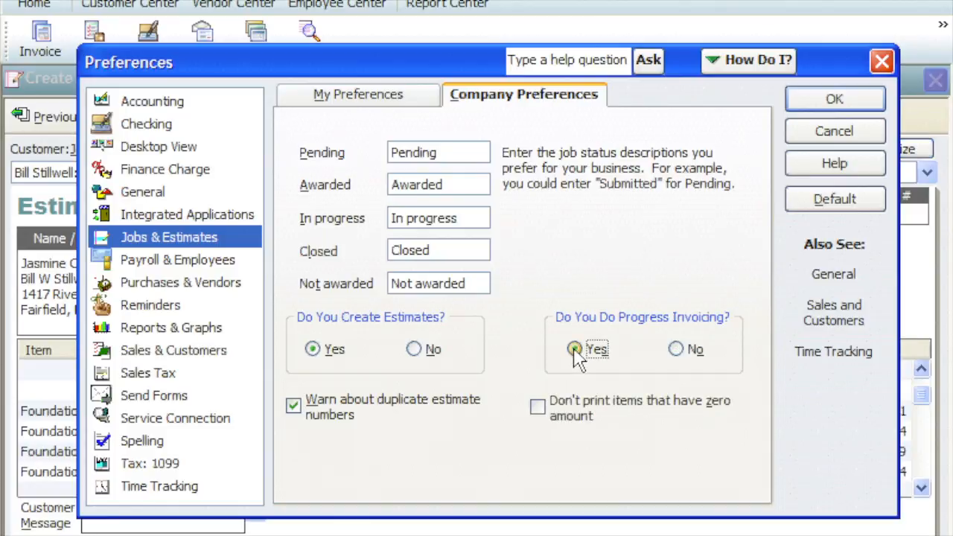
click(809, 108)
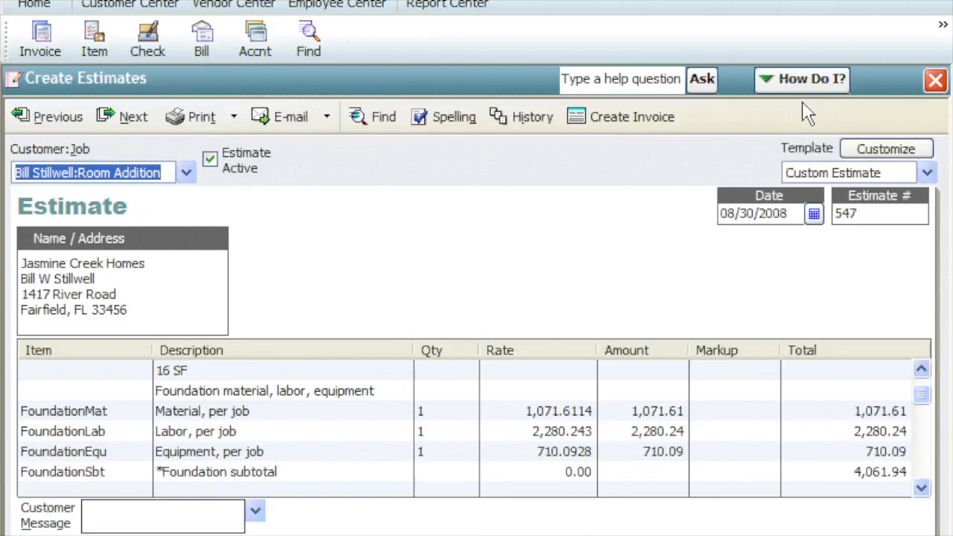
- Start a progress invoice from the Room Addition estimate for selected items or different percentages of each item, showing the percentages
click(595, 131)
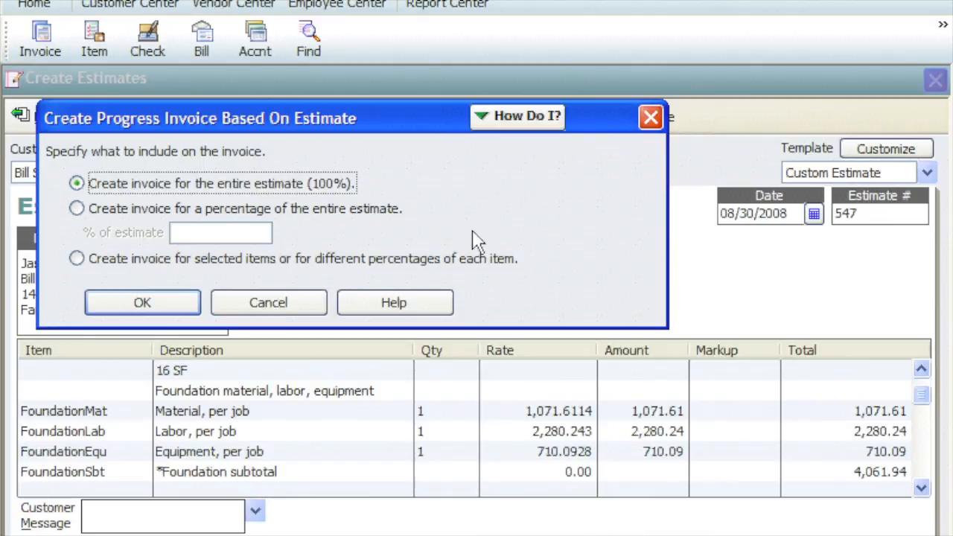
click(77, 259)
click(111, 308)
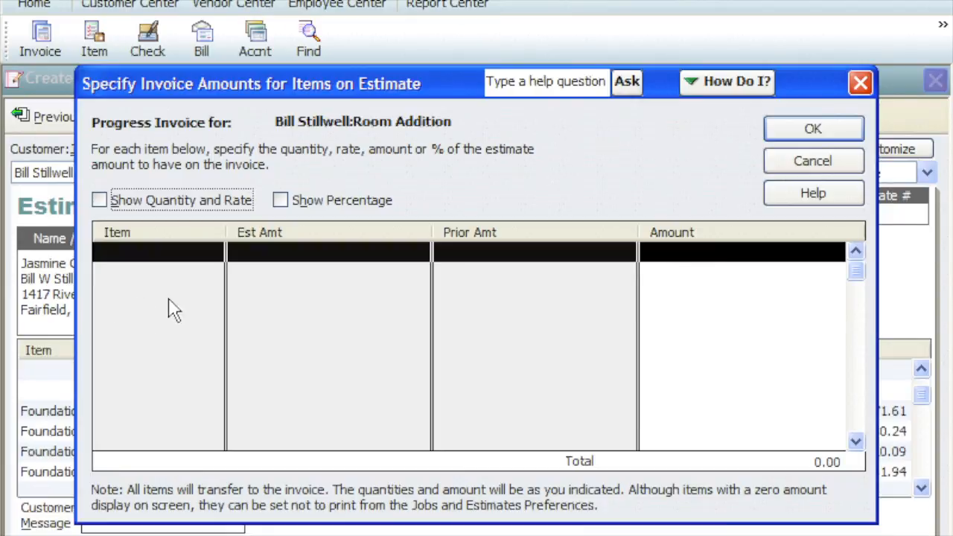
click(280, 201)
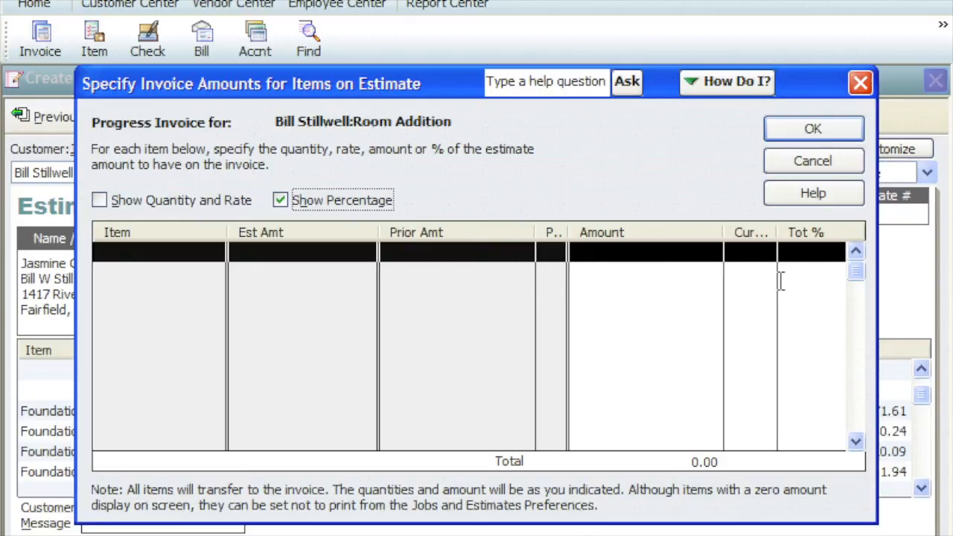
- Bill FoundationMat, FoundationLab and FoundationEqu at 100% and generate the progress invoice, acknowledging the zero amount items notice
drag(856, 275, 854, 283)
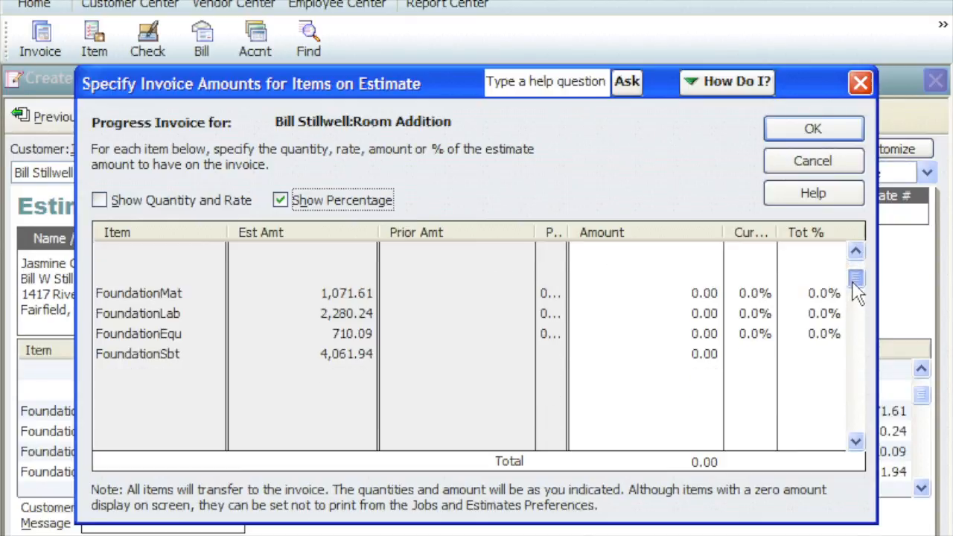
click(741, 293)
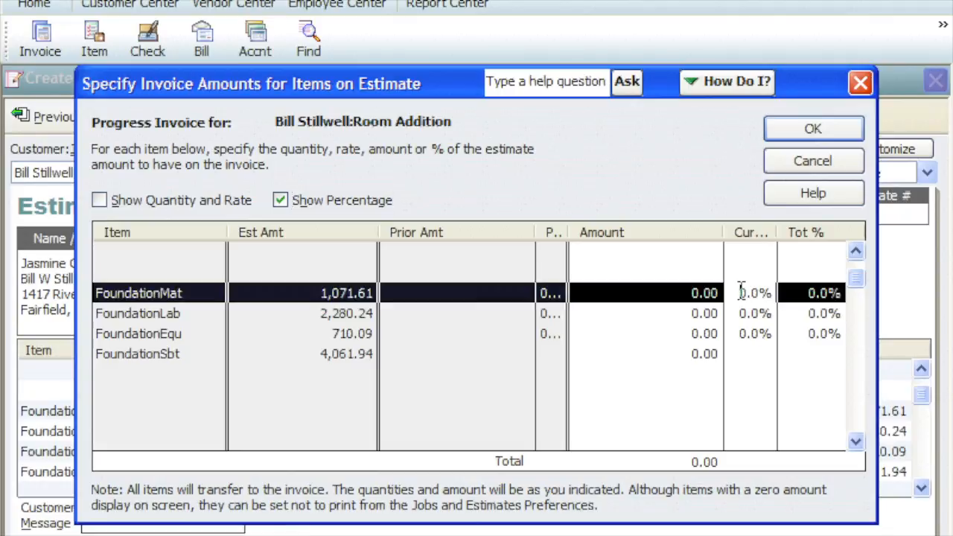
text(100)
click(725, 313)
text(100)
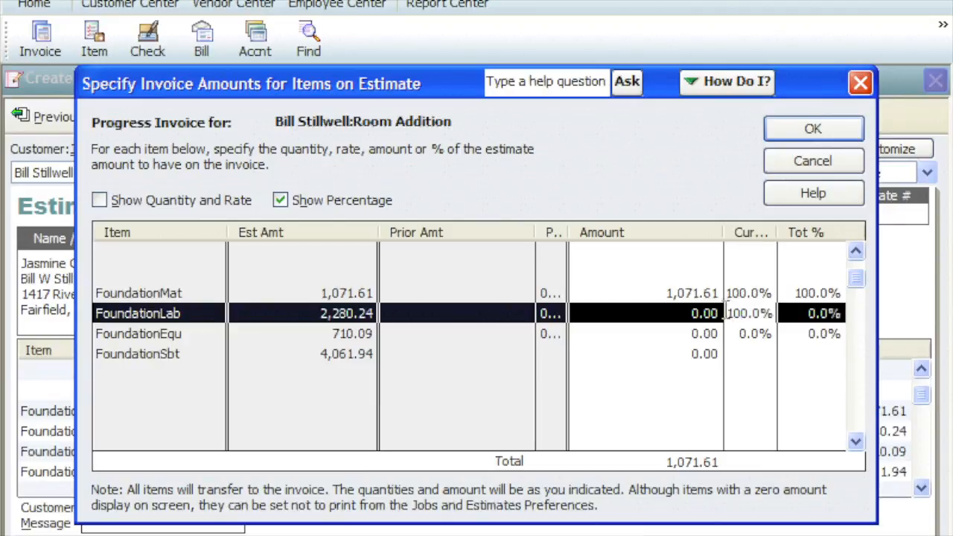
click(726, 333)
text(100)
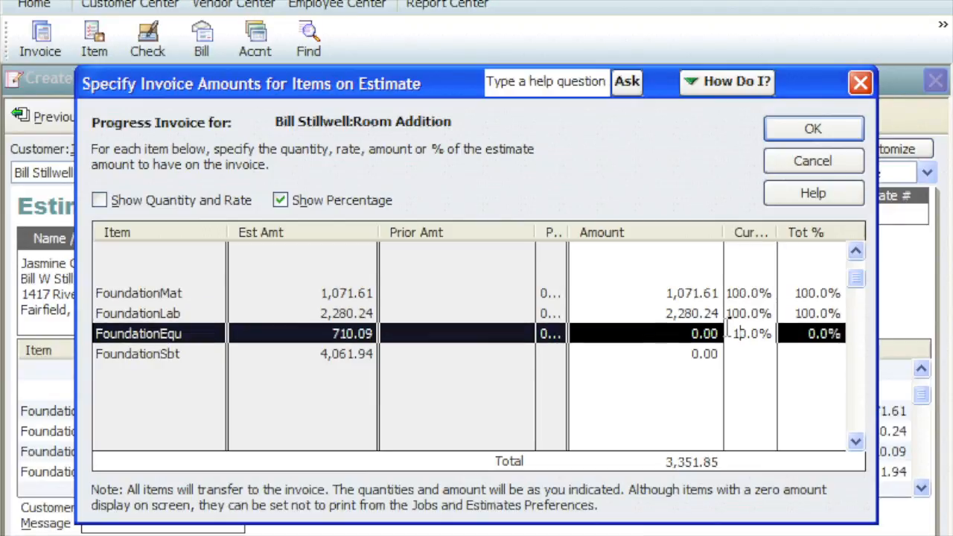
click(730, 353)
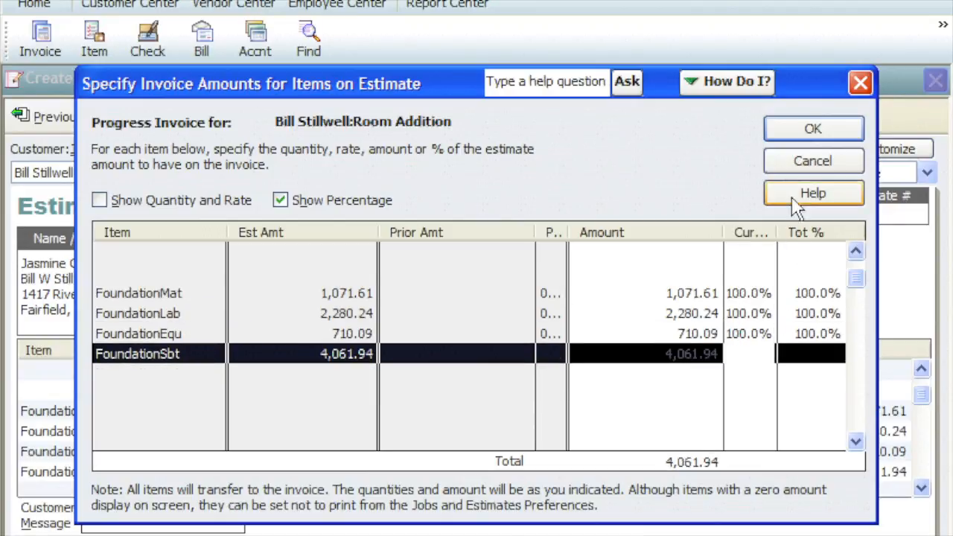
click(792, 132)
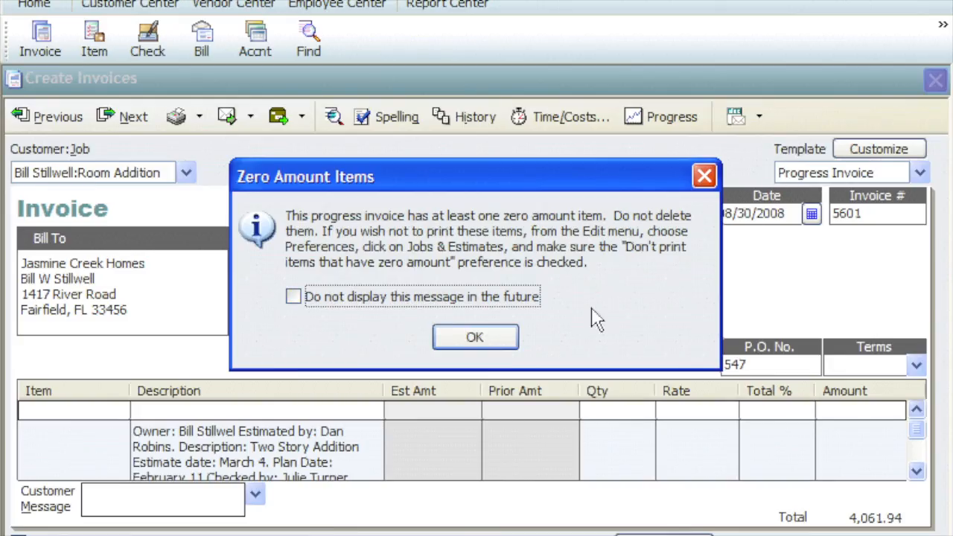
click(447, 340)
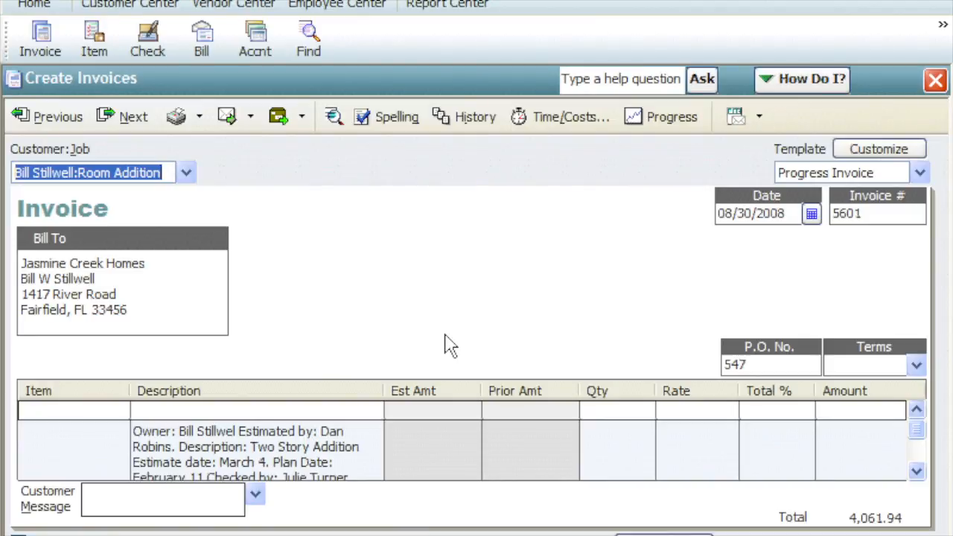
- Check the progress invoice's Foundation lines, set its invoice number to 176 and save it
scroll(453, 447, down, 1)
scroll(452, 446, down, 4)
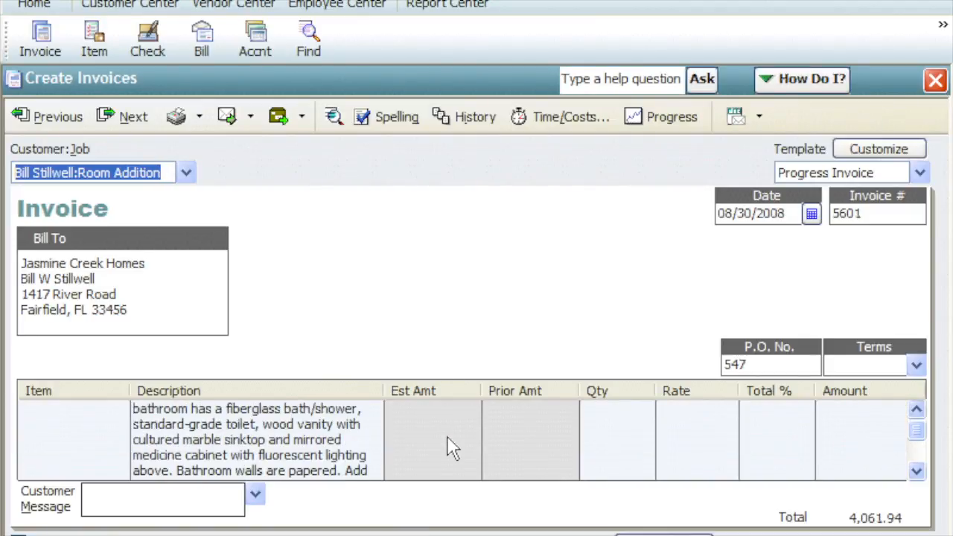
scroll(452, 447, down, 2)
scroll(452, 447, down, 2)
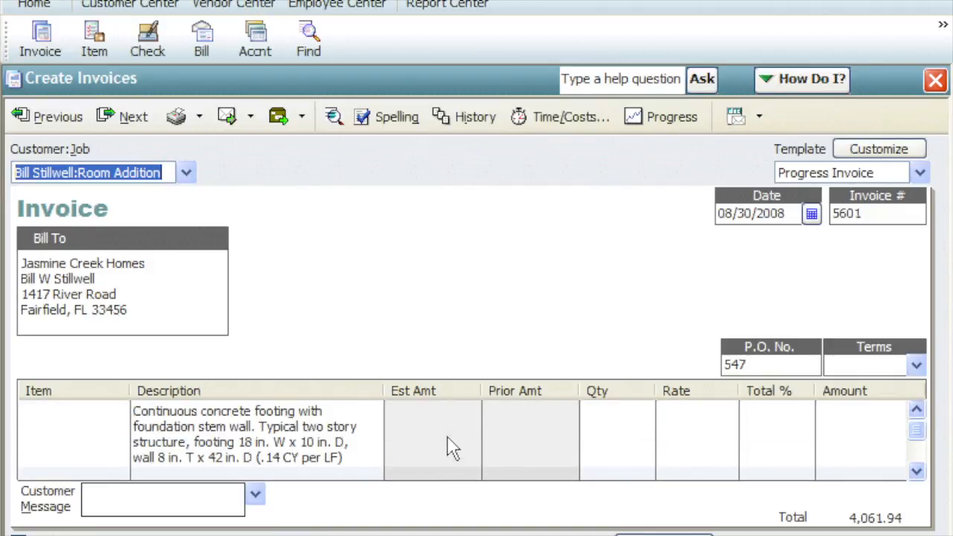
scroll(452, 448, down, 2)
scroll(452, 447, down, 5)
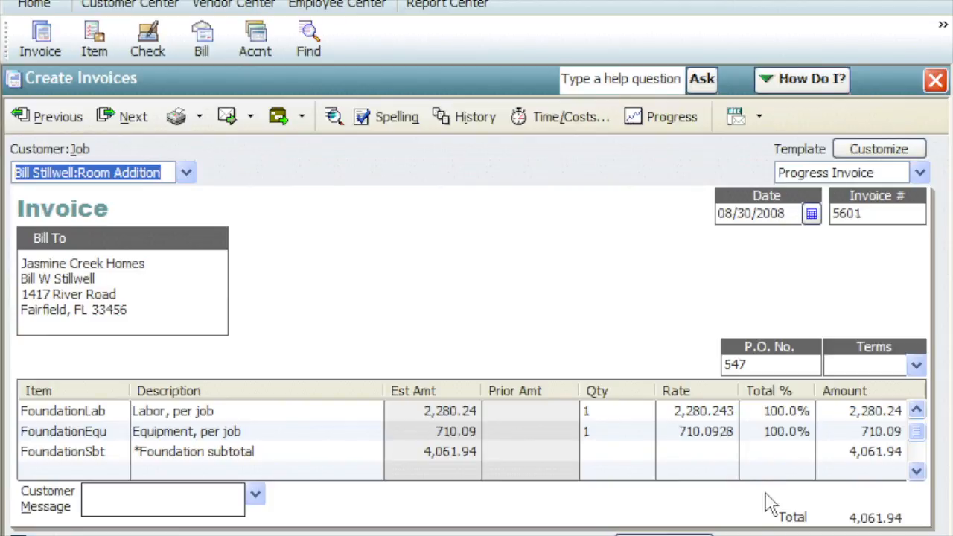
drag(874, 214, 829, 215)
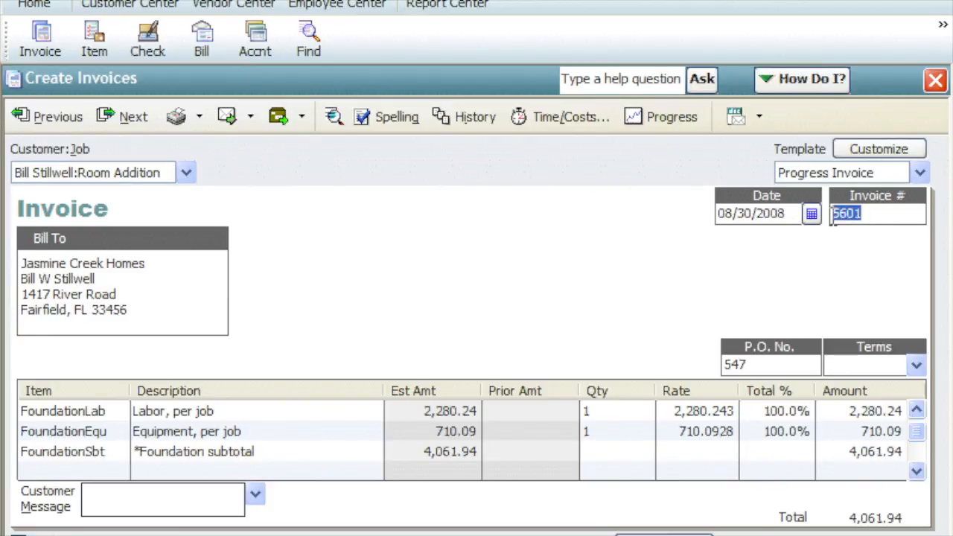
text(176)
click(663, 535)
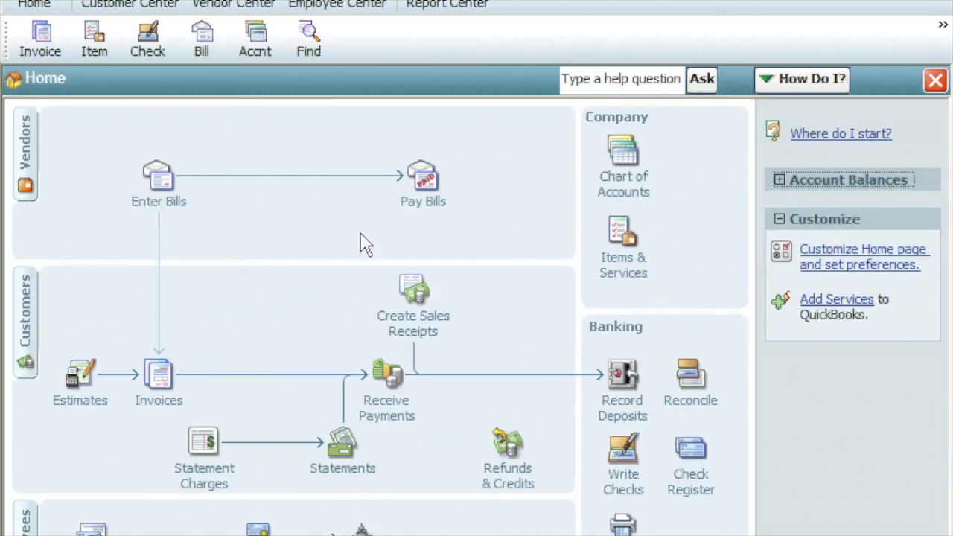
- Run the Job Estimates vs. Actuals Detail report for the Room Addition job and compare the Foundation items' estimated and actual revenue
click(507, 0)
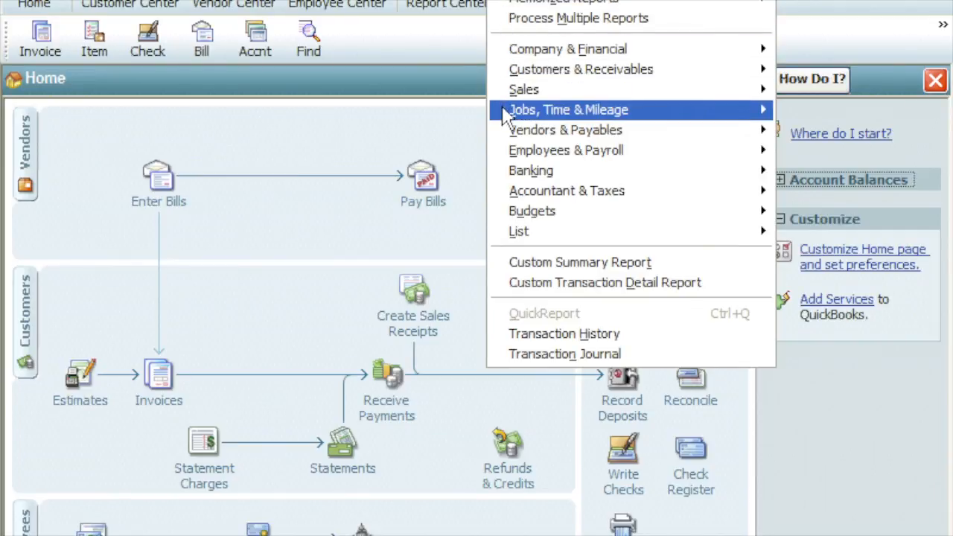
mouse_move(508, 115)
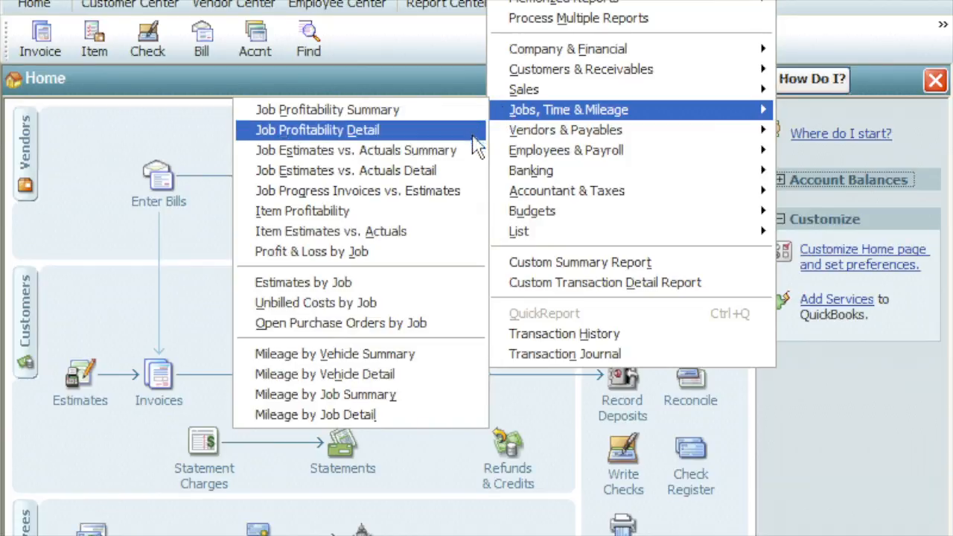
click(471, 172)
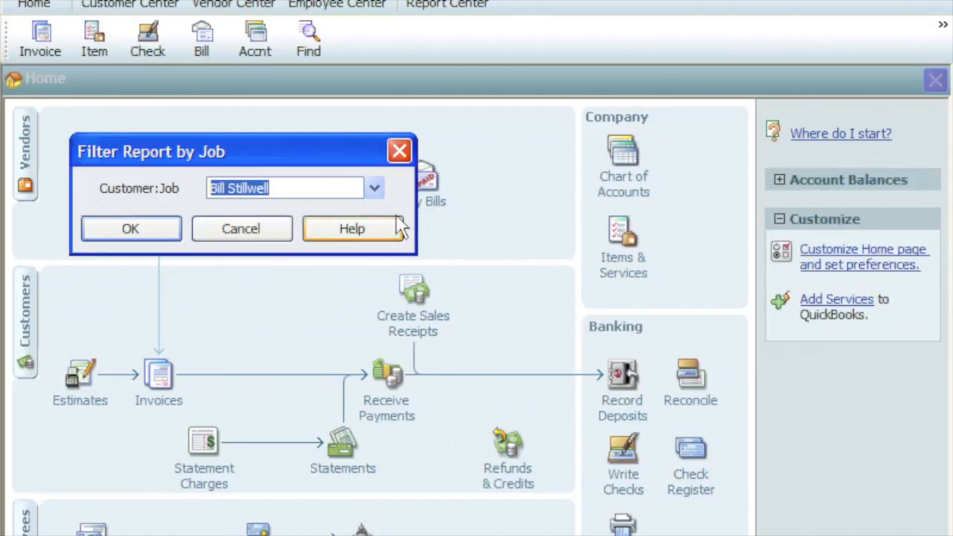
click(166, 231)
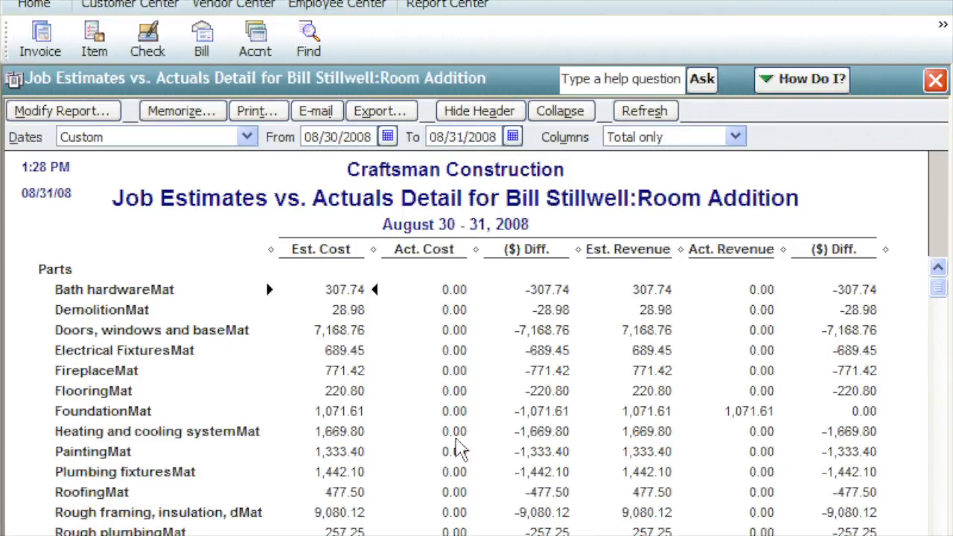
drag(937, 290, 937, 451)
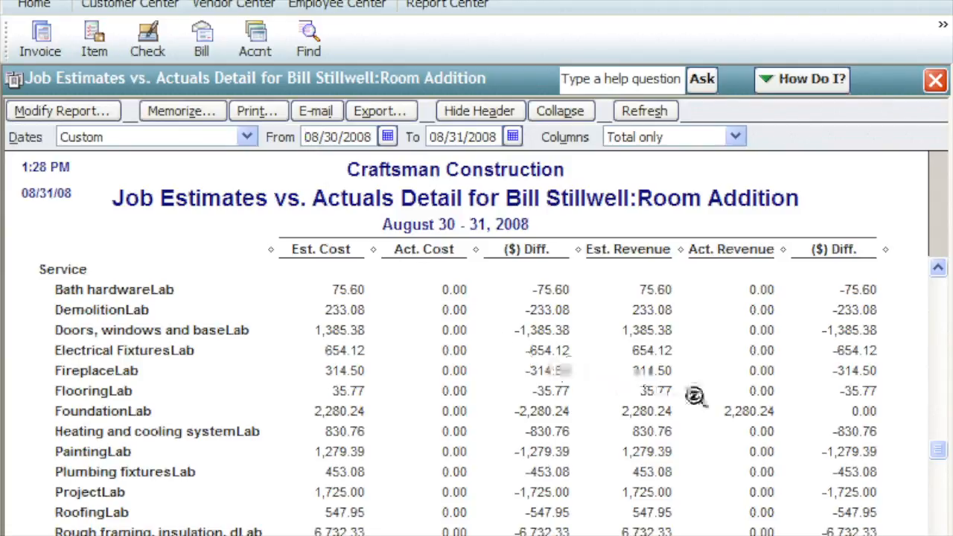
scroll(939, 458, down, 5)
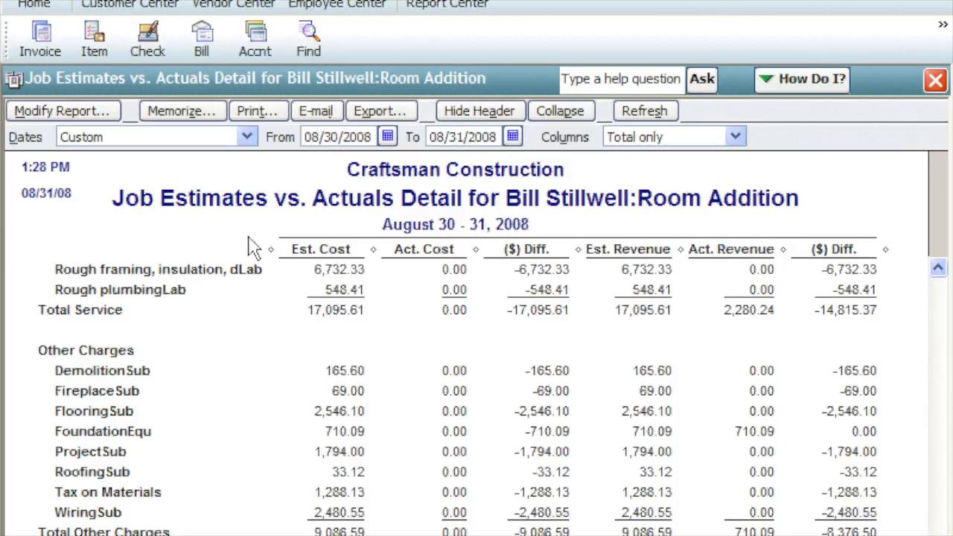
- Open the saved Room Addition progress invoice, number 176
click(242, 0)
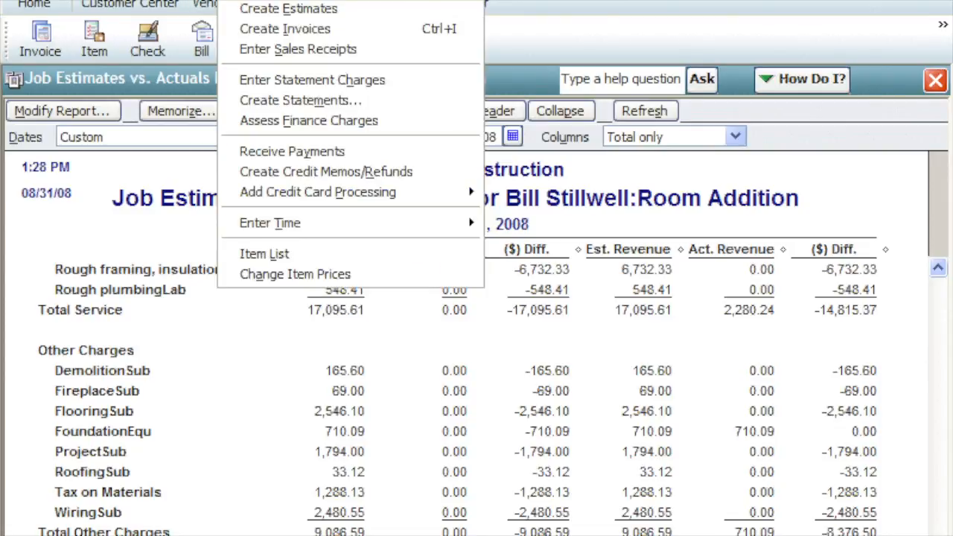
click(239, 31)
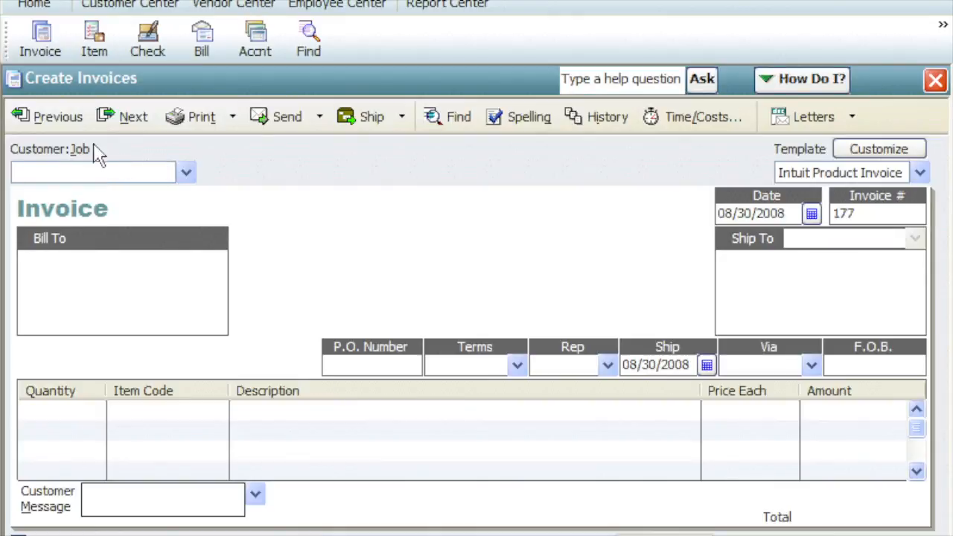
click(75, 128)
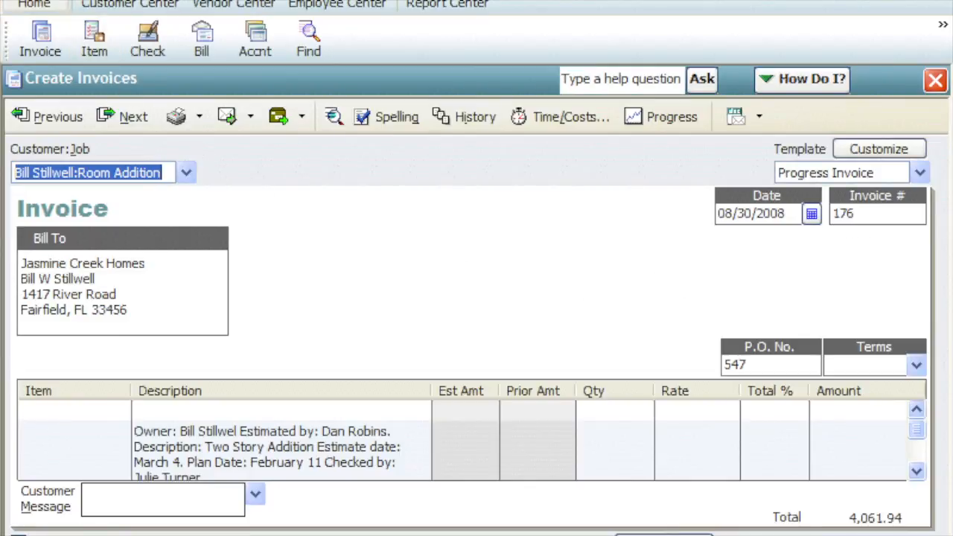
click(44, 0)
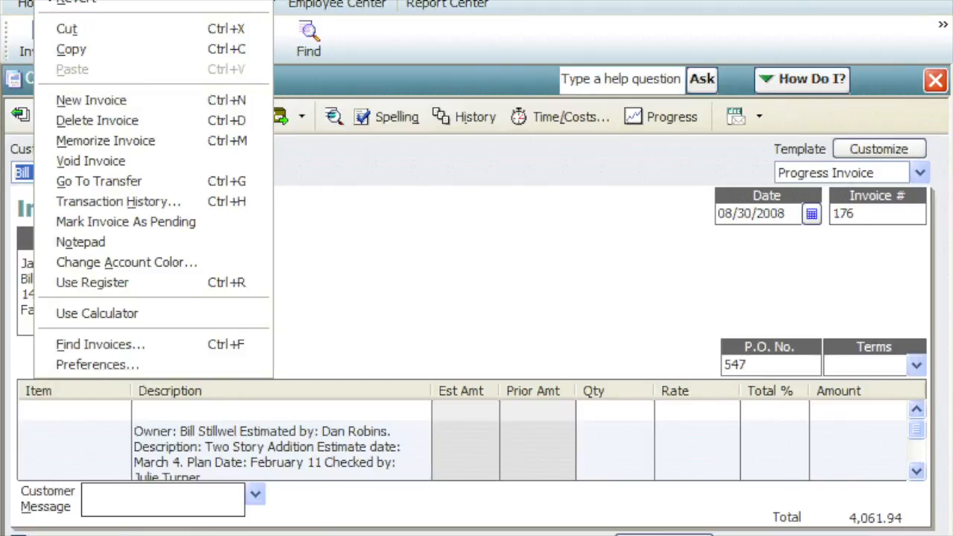
click(49, 126)
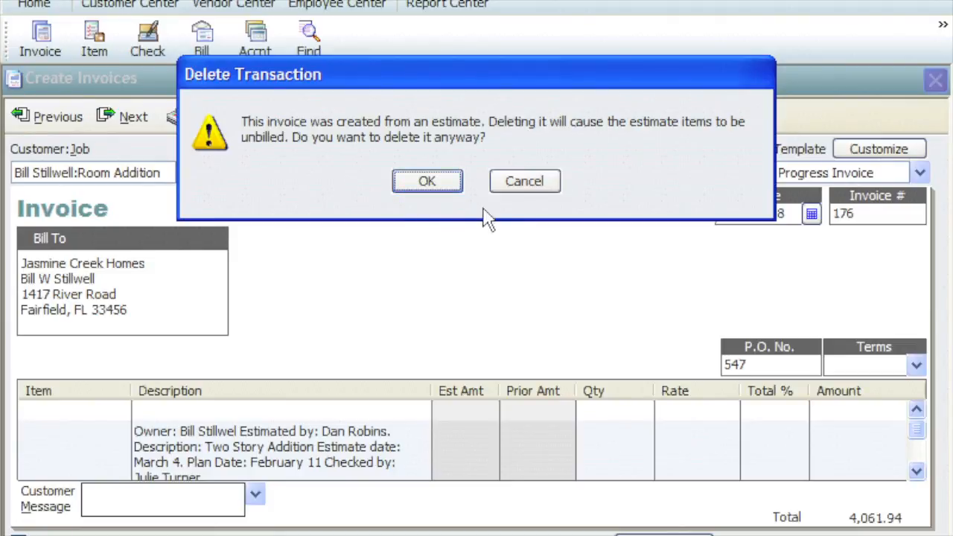
click(508, 195)
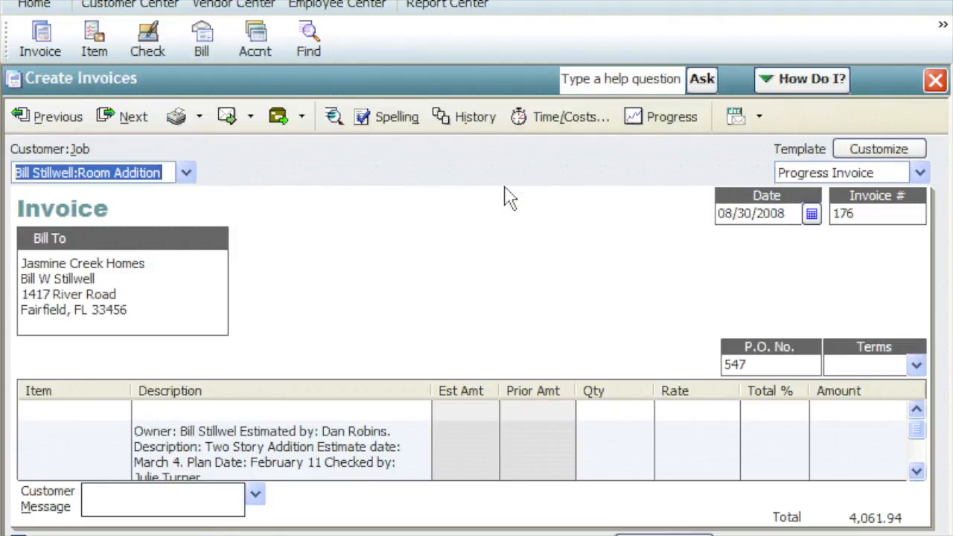
- Open the Room Addition estimate, number 547, and try to delete it
click(235, 1)
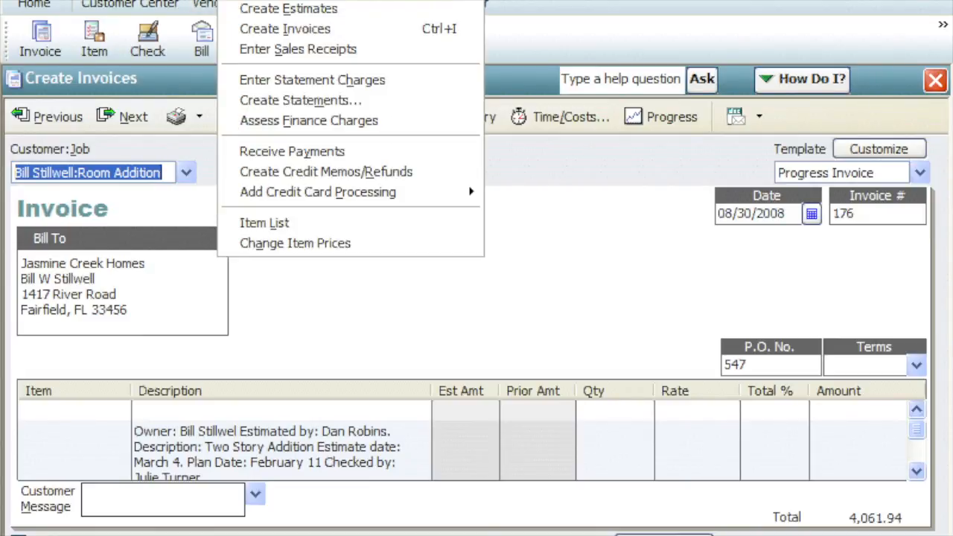
click(240, 10)
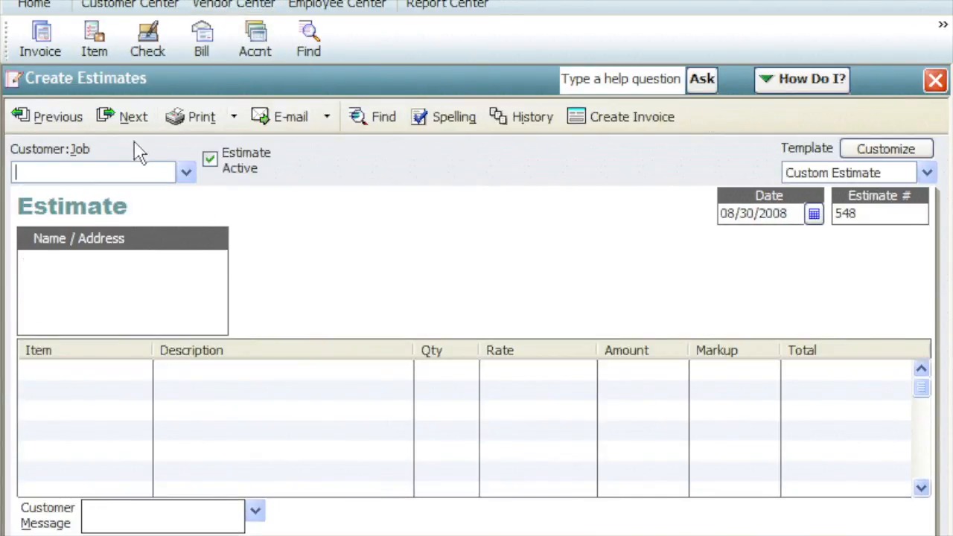
click(41, 121)
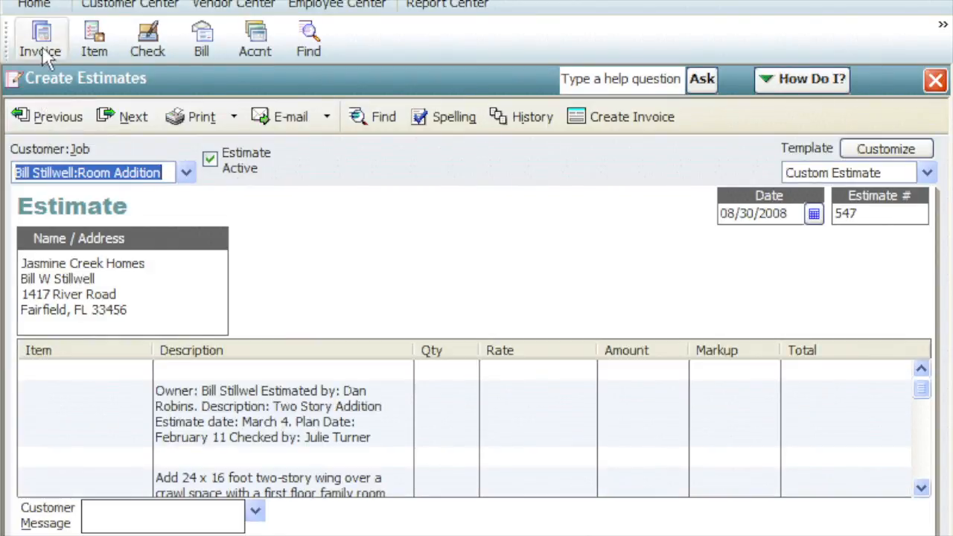
click(46, 1)
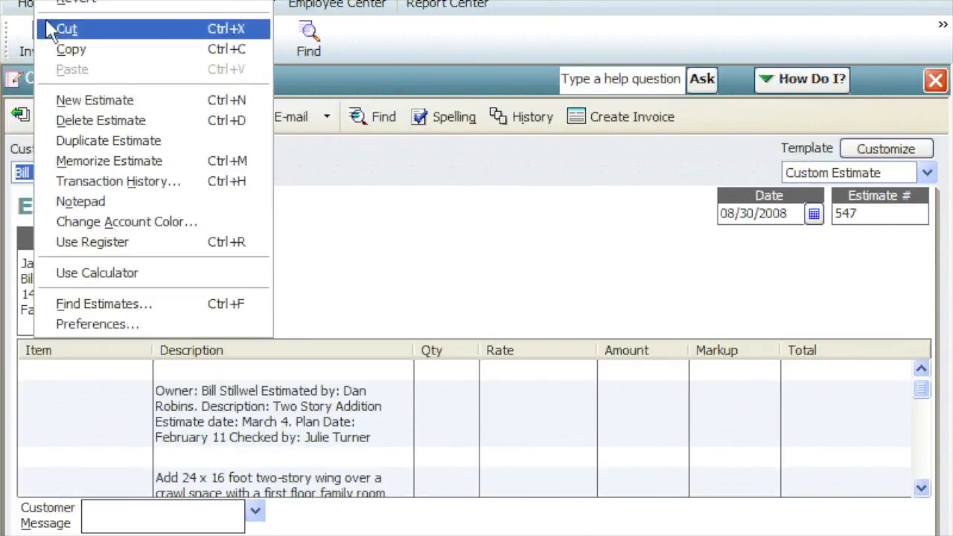
click(47, 121)
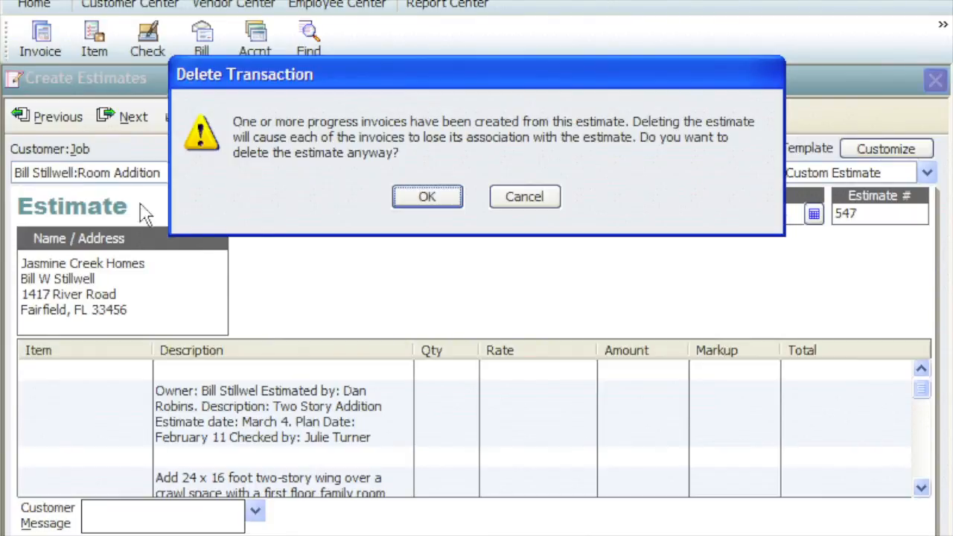
click(500, 201)
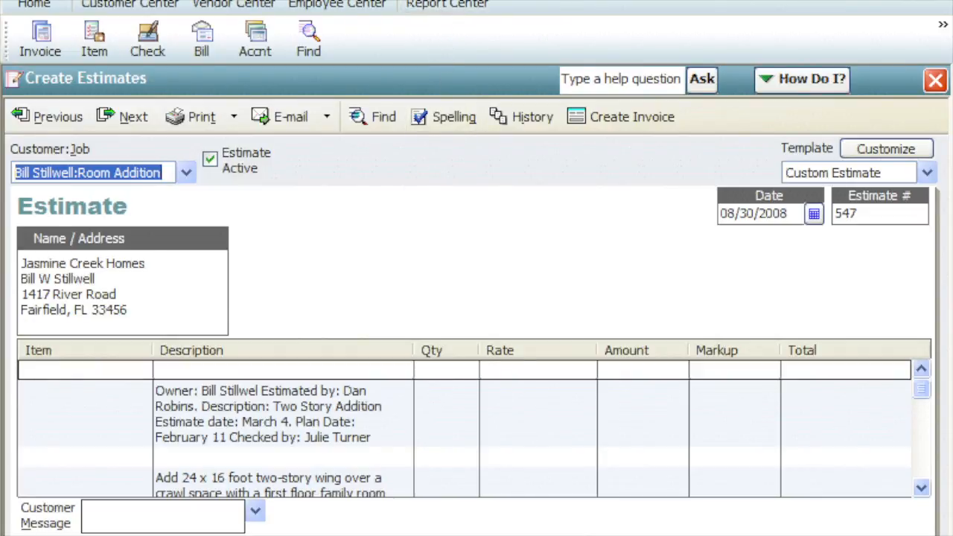
- Start a new check from the WM BUSINESS BANK account, payable to ACME Concrete
click(451, 0)
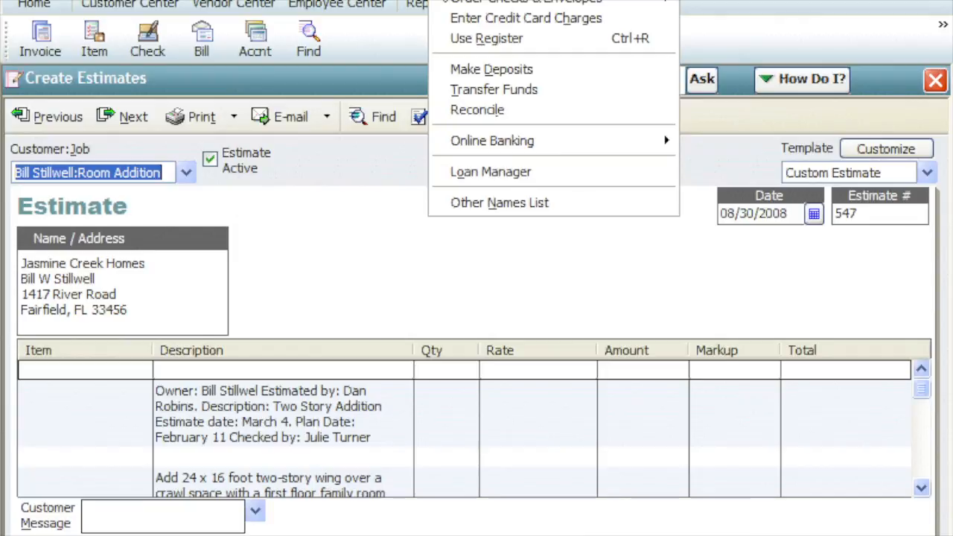
click(449, 0)
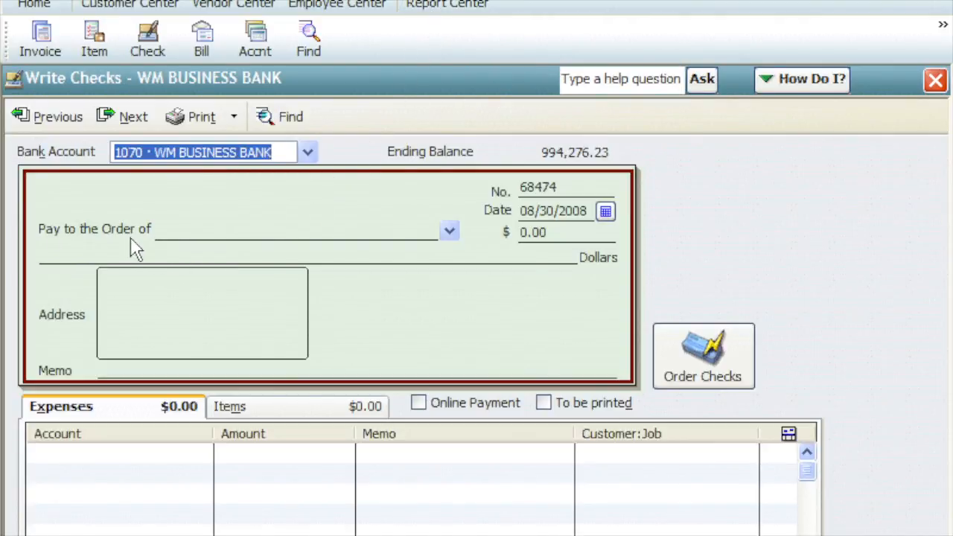
key(Tab)
text(ACM)
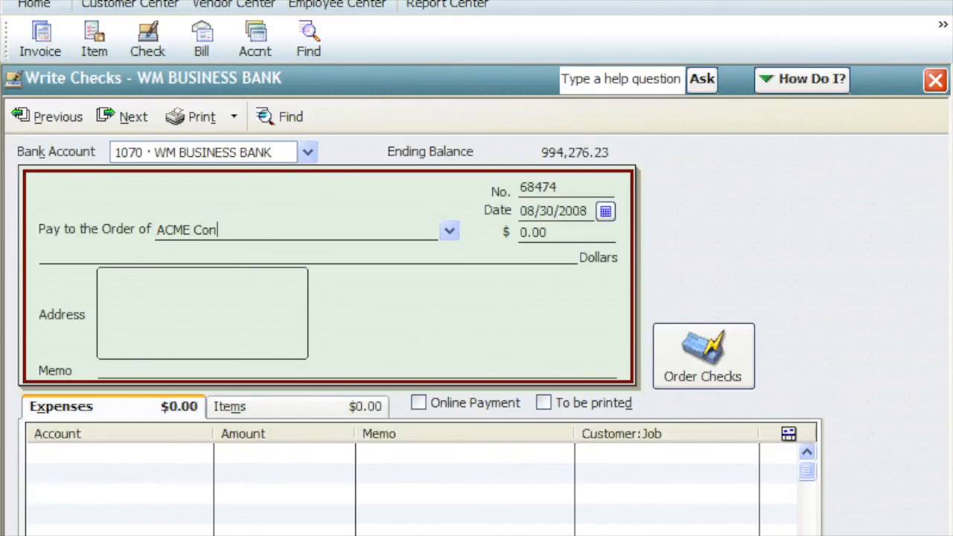
text(E Concrete)
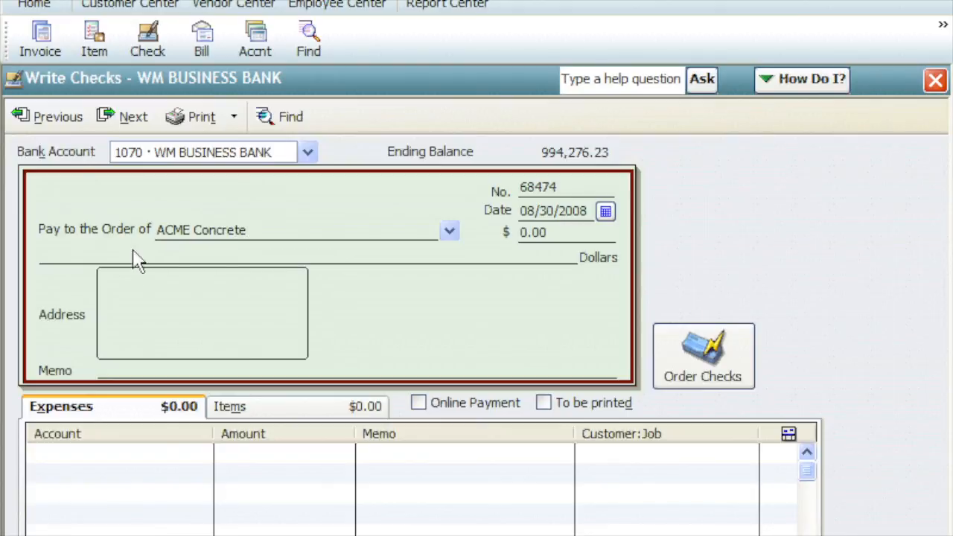
- Add the FoundationMat item to the check's item lines with an amount of 497.60
click(280, 413)
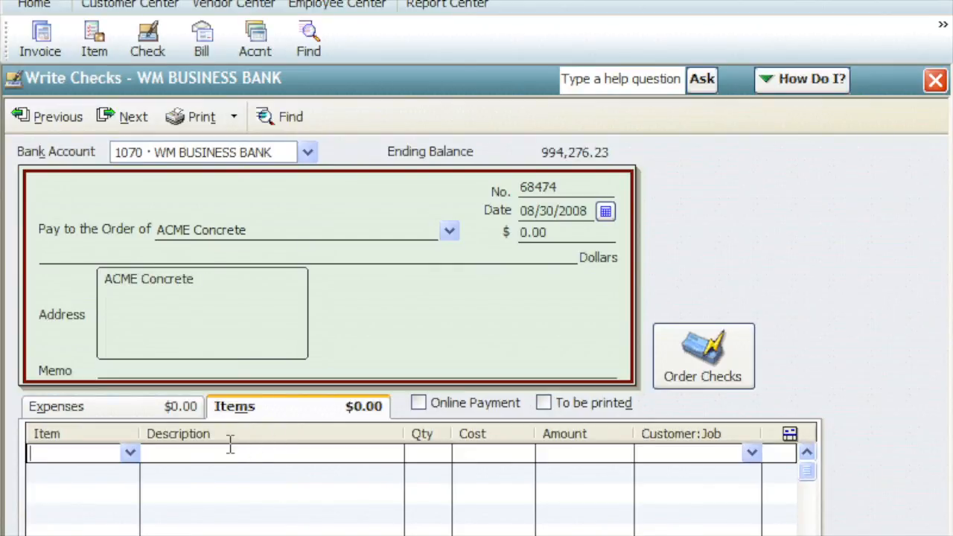
click(130, 453)
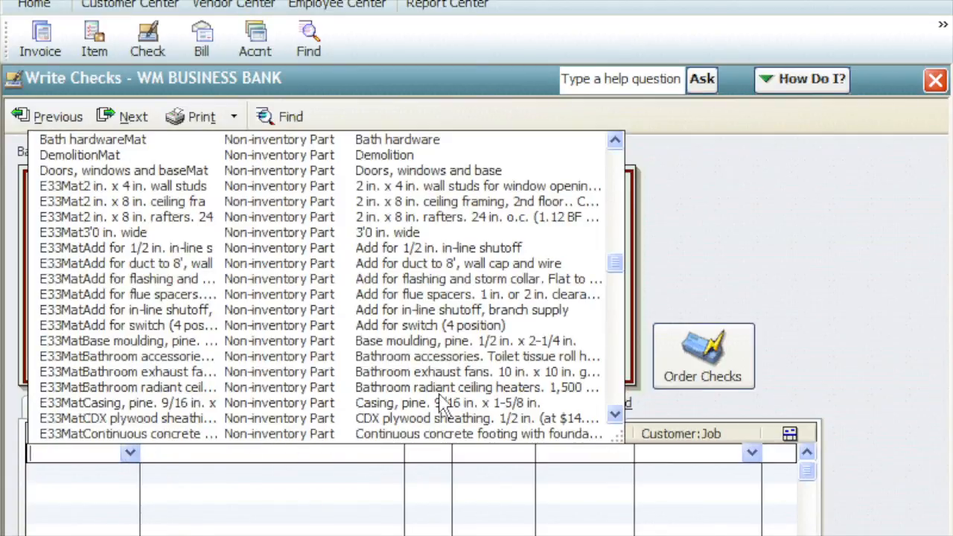
drag(615, 277, 608, 363)
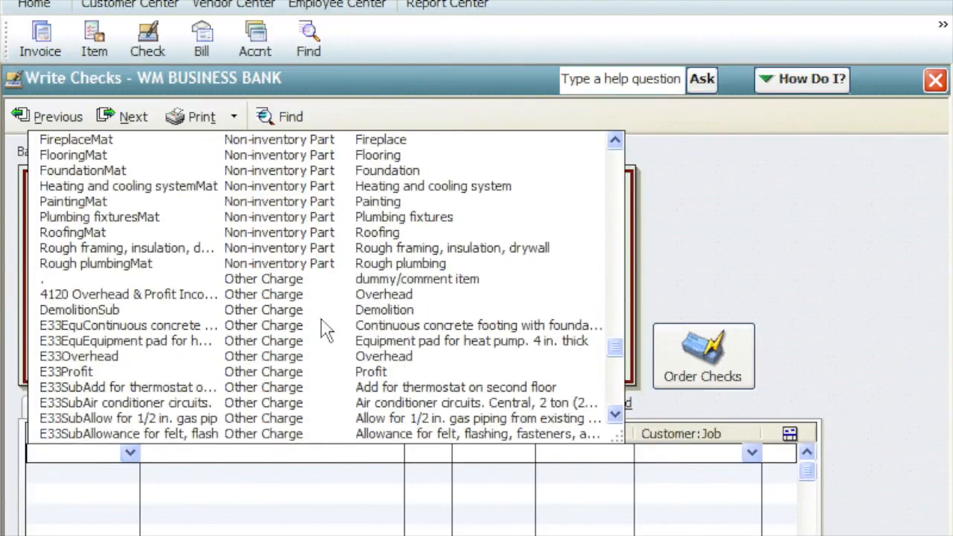
click(104, 172)
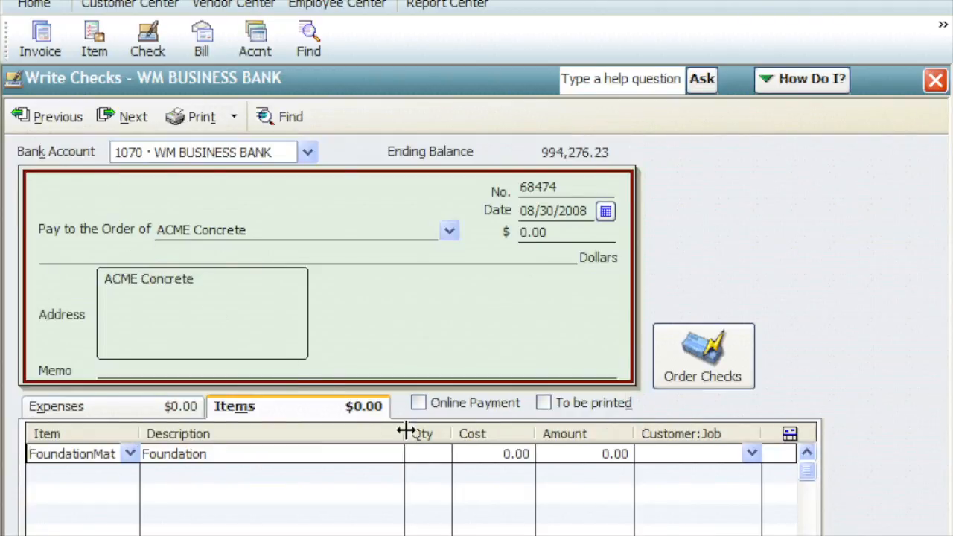
click(559, 458)
text(497.60)
- Assign the FoundationMat line to the Room Addition job's customer, mark it as not billable and save the check
click(752, 453)
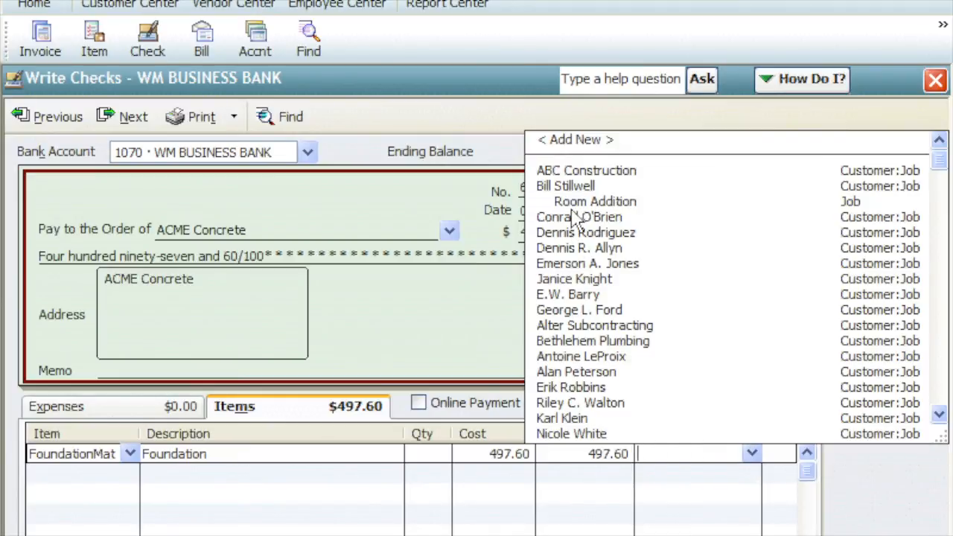
click(570, 186)
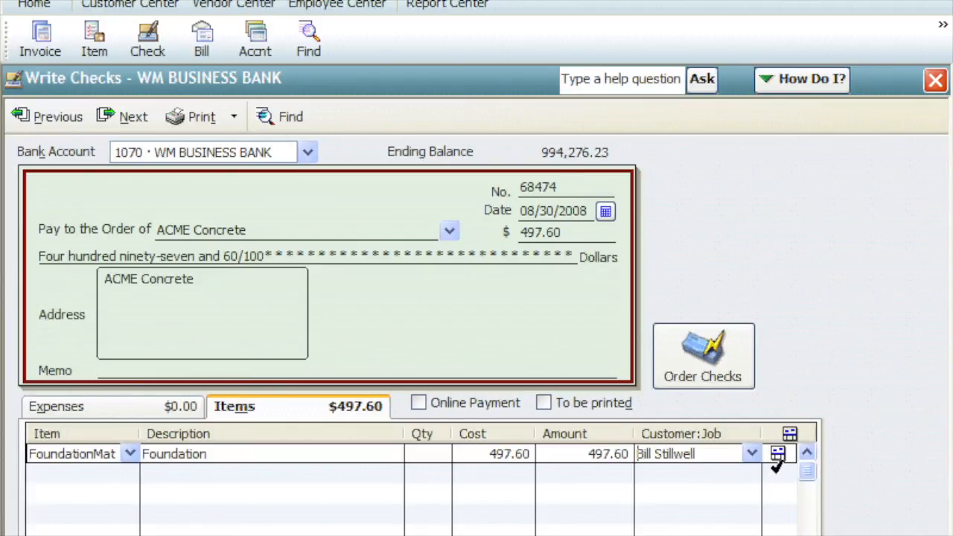
click(777, 453)
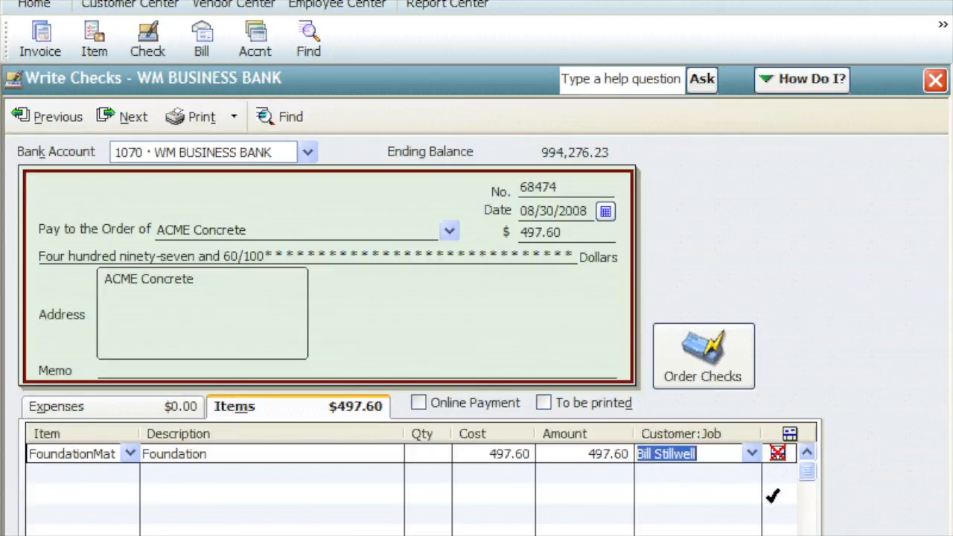
key(alt+a)
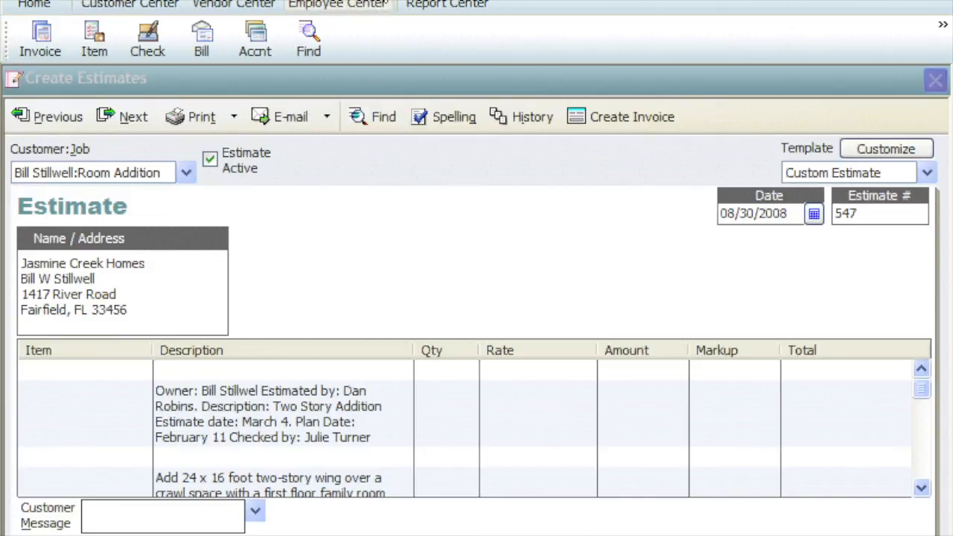
- Open a weekly timesheet for Aug 25 to Aug 31, 2008 and select the employee whose hours are recorded
click(382, 0)
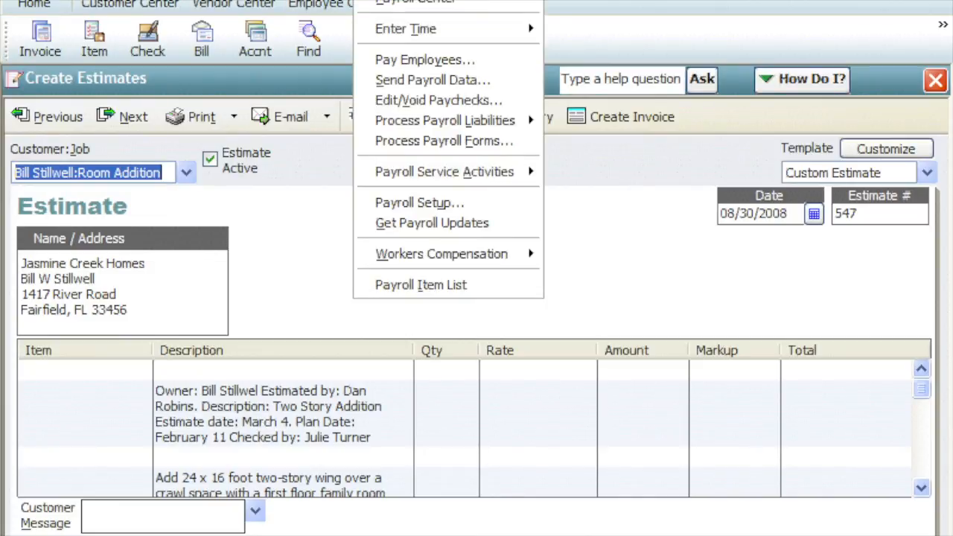
mouse_move(363, 33)
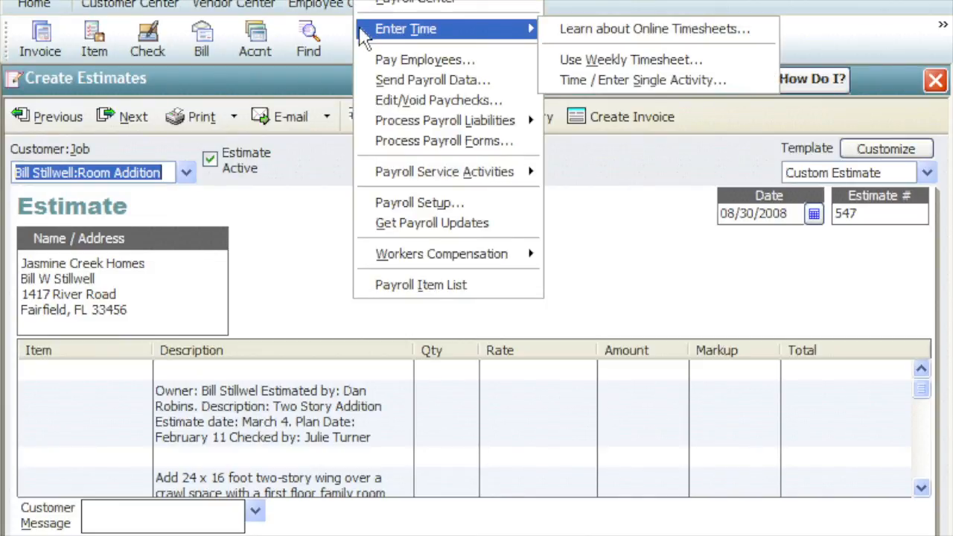
click(548, 63)
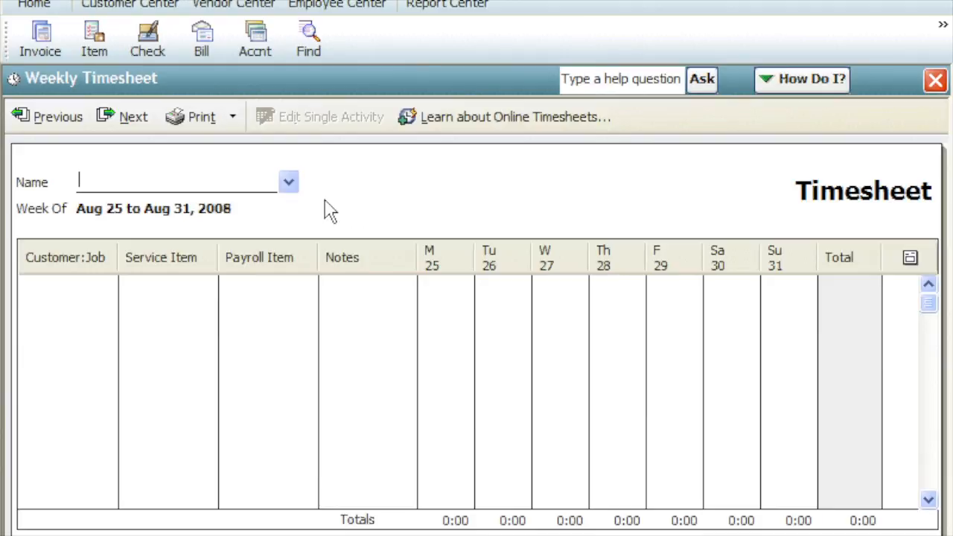
click(288, 184)
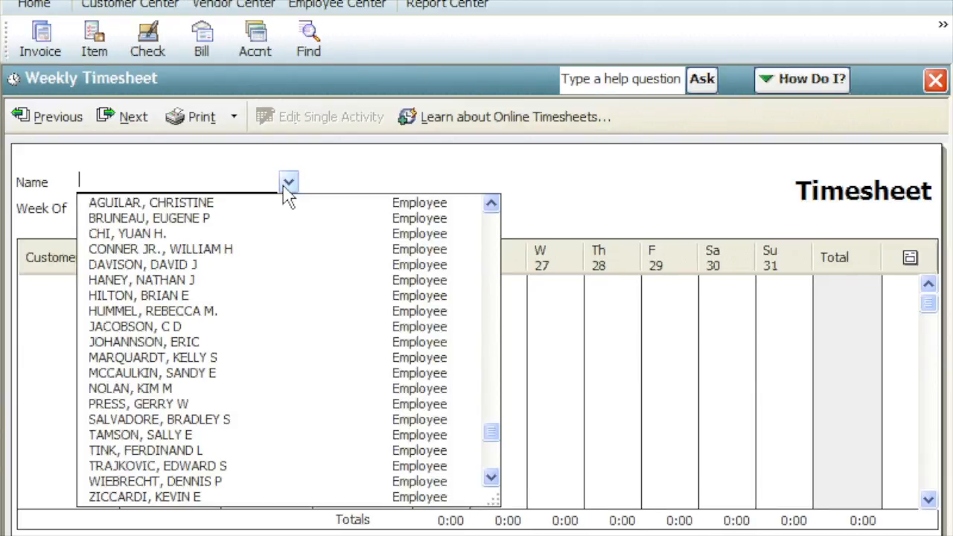
click(278, 298)
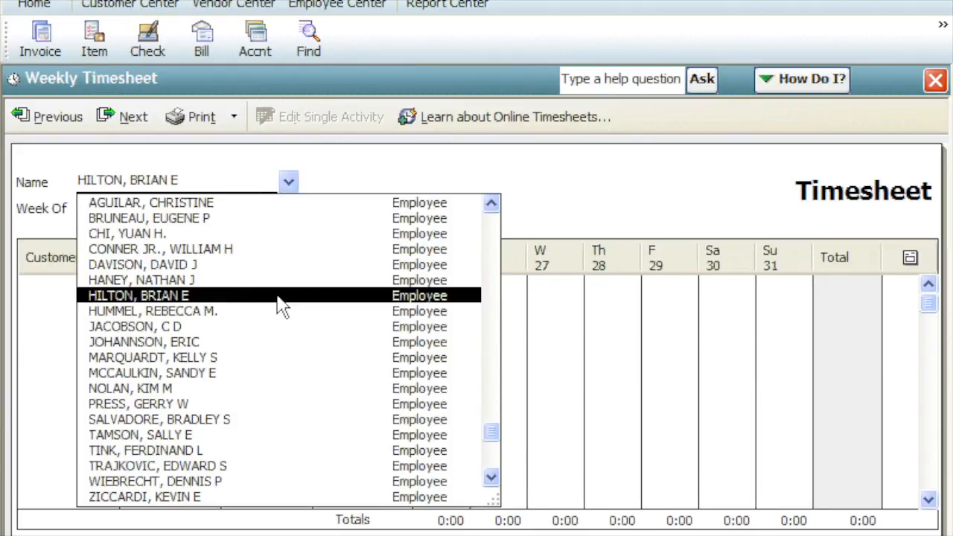
click(280, 298)
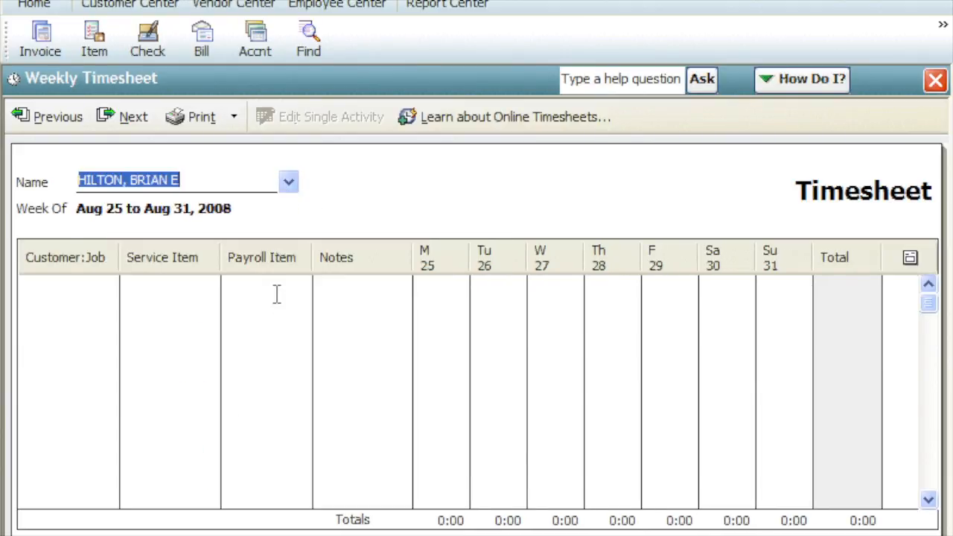
click(204, 180)
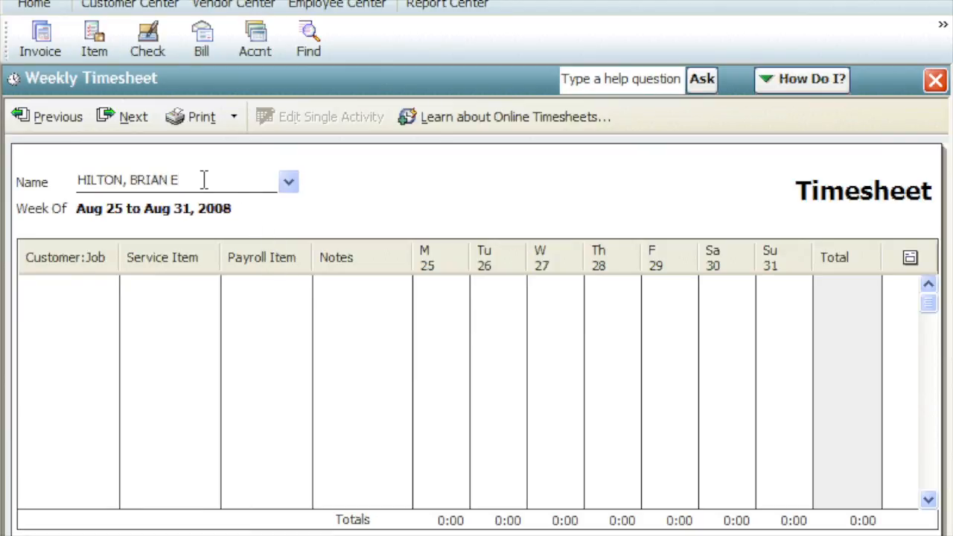
- Fill the first timesheet row with the Room Addition job's customer, the DemolitionLab service item and the Regular payroll item
click(94, 286)
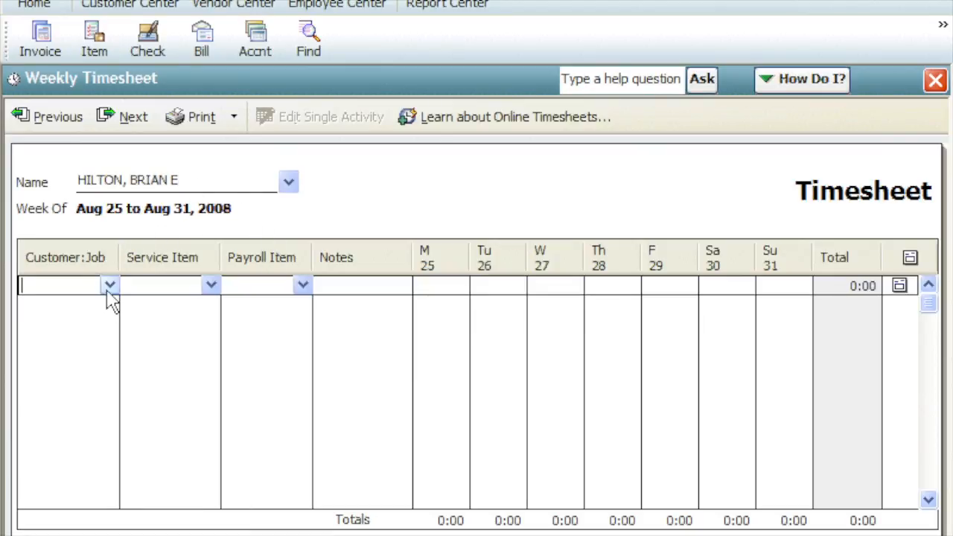
click(108, 287)
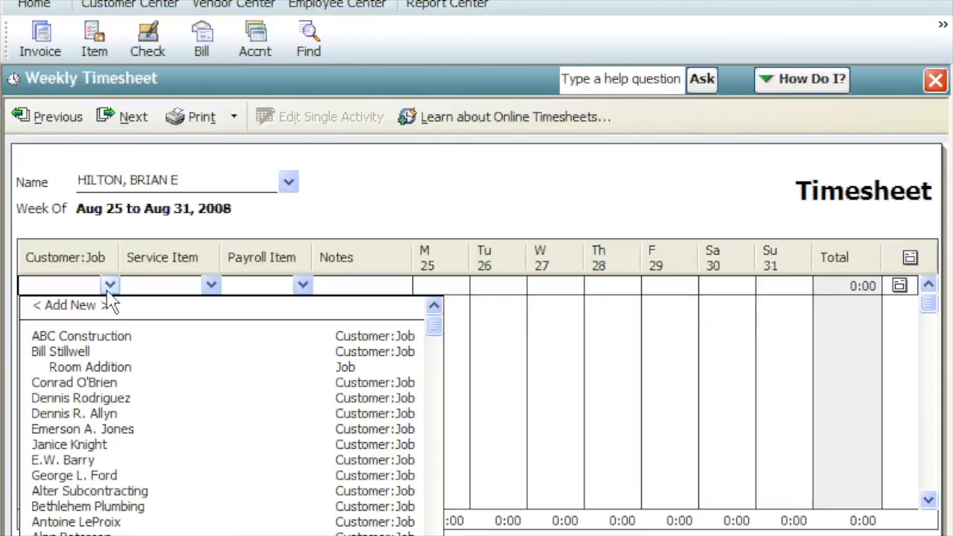
click(111, 352)
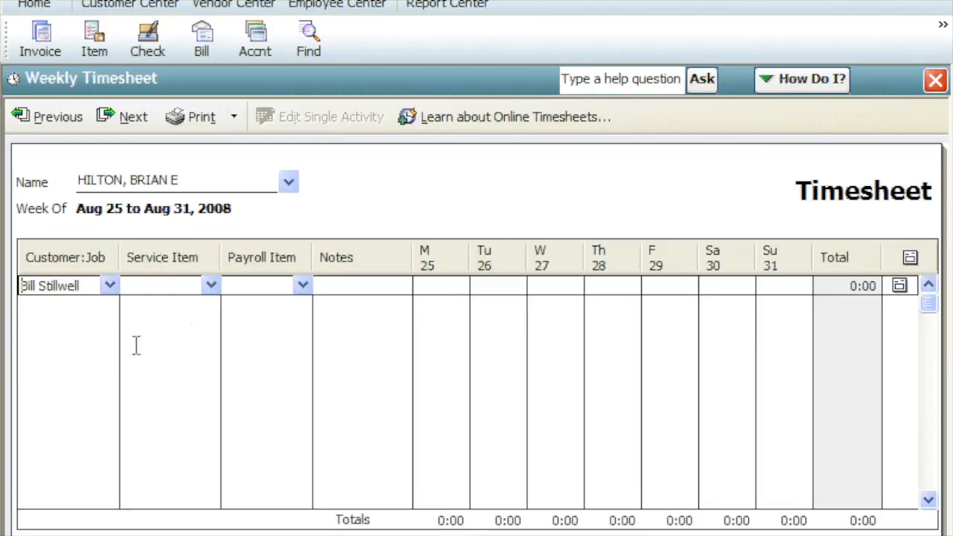
click(212, 286)
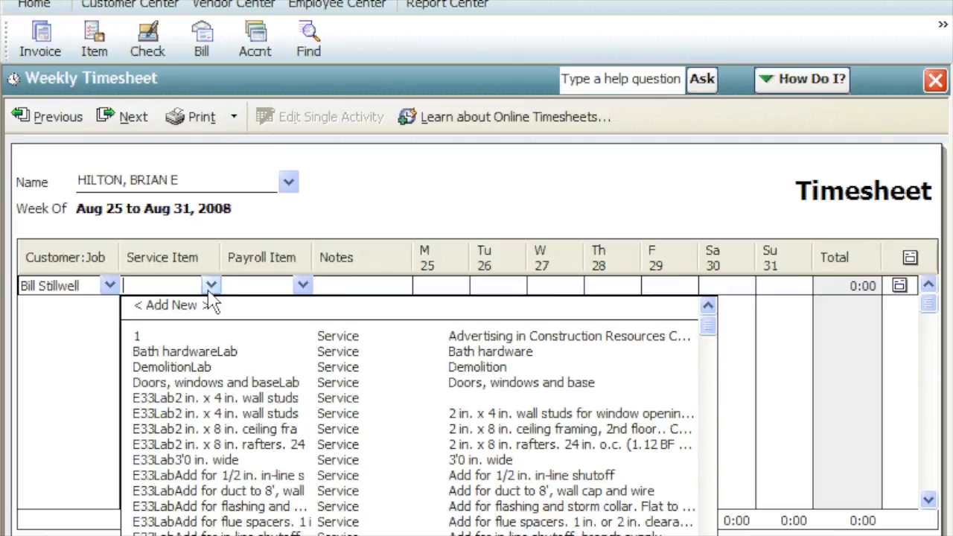
click(210, 368)
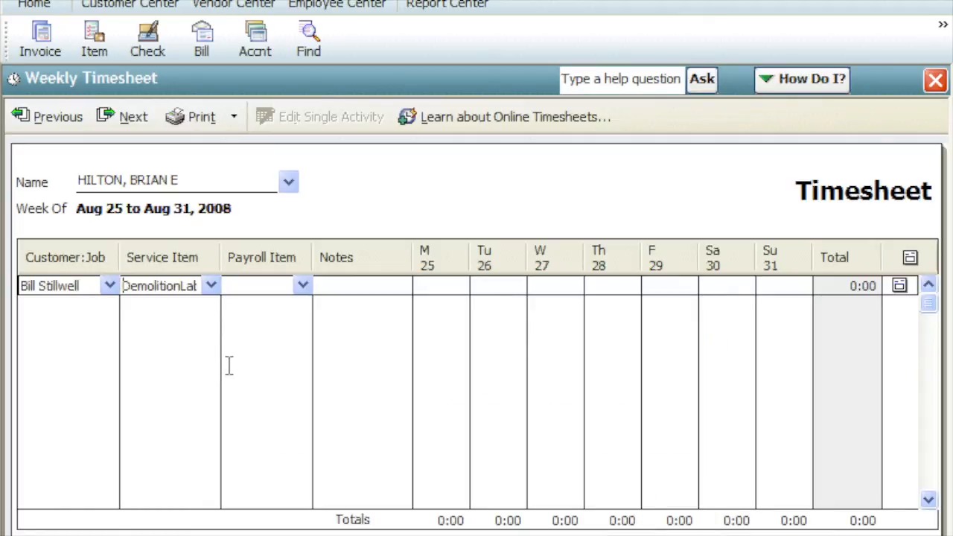
click(303, 286)
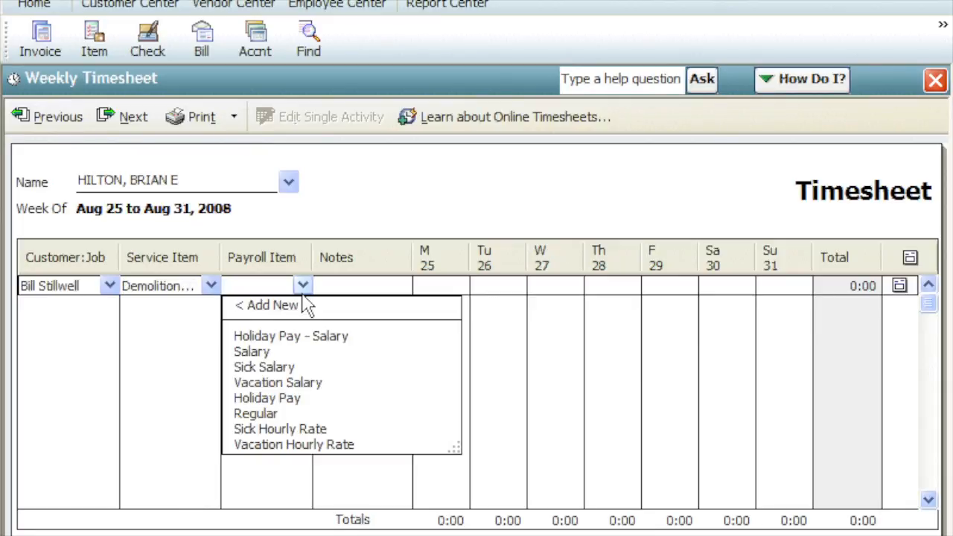
click(298, 413)
- Enter 8 hours each for Wednesday 27, Thursday 28 and Friday 29 in the DemolitionLab row and close the timesheet
click(534, 286)
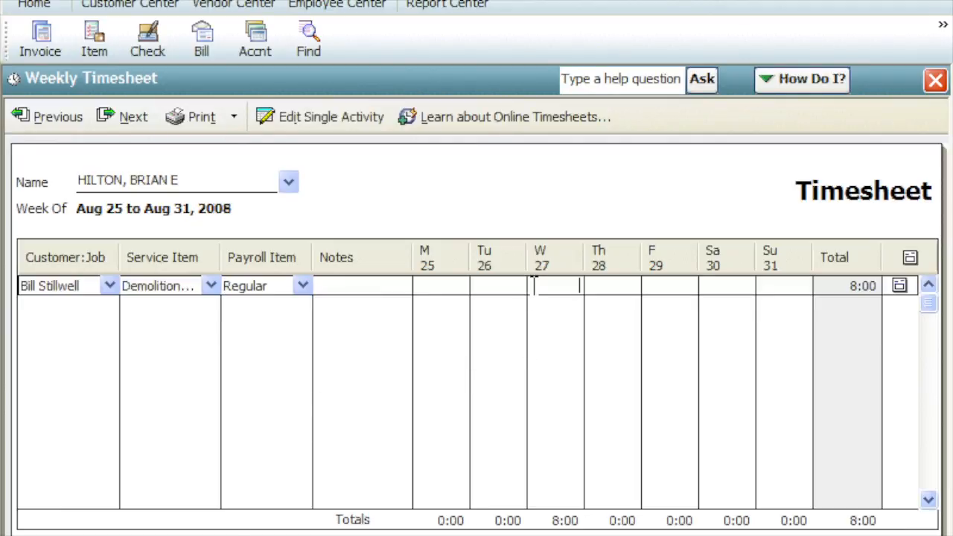
text(8)
key(Tab)
text(8)
key(Tab)
text(8)
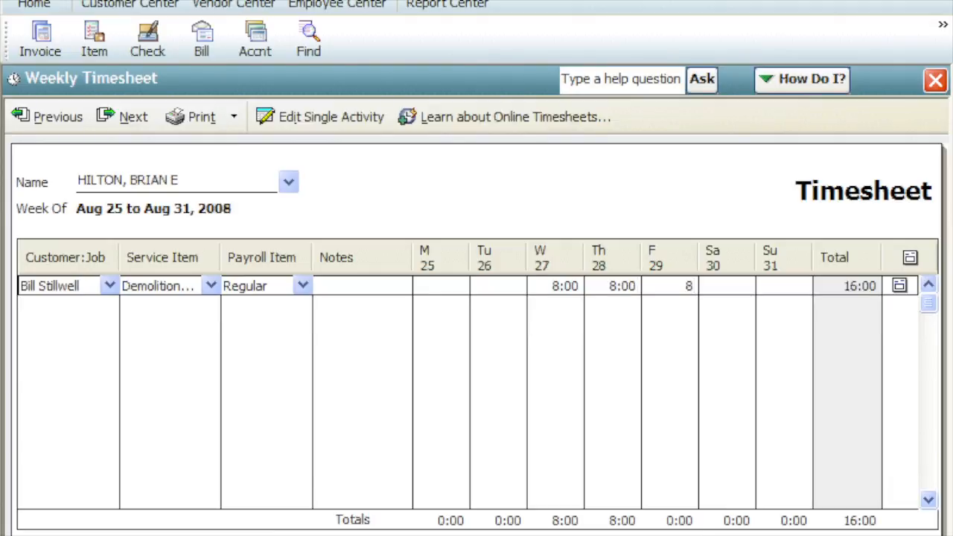
key(Tab)
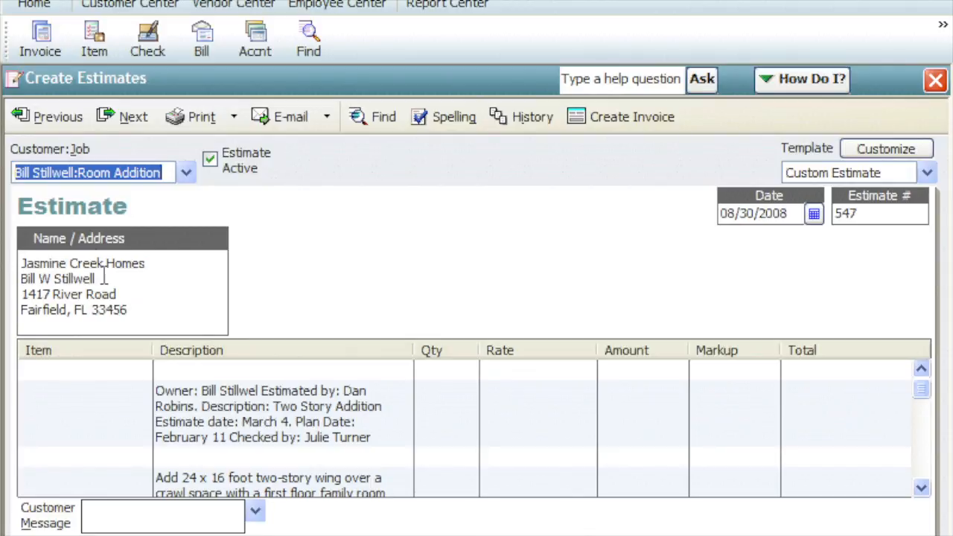
- Return to the home page and start the Pay Employees process
click(23, 8)
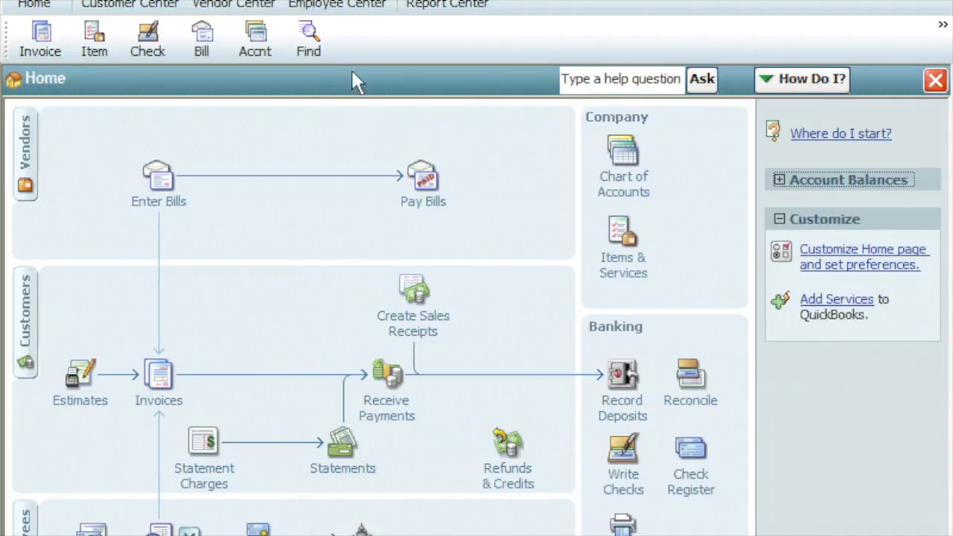
click(376, 0)
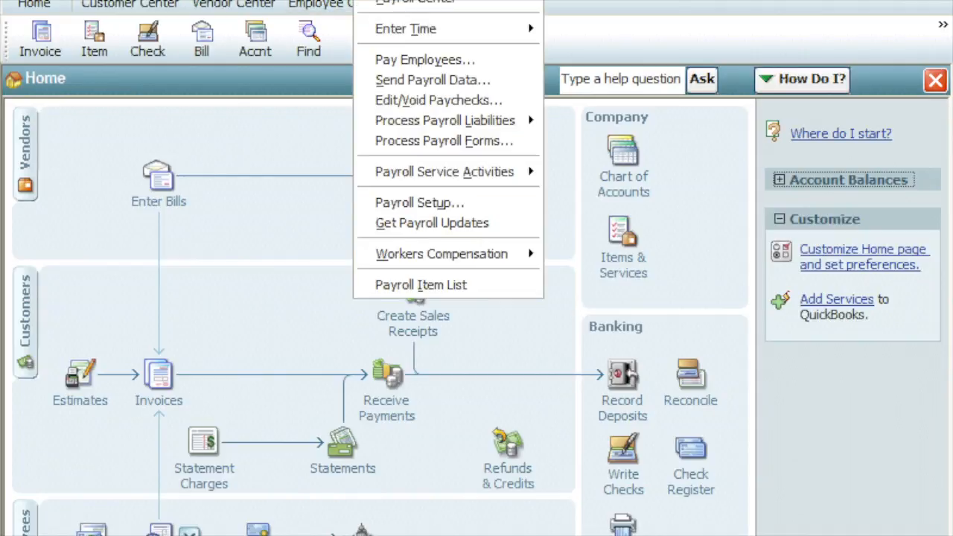
click(364, 60)
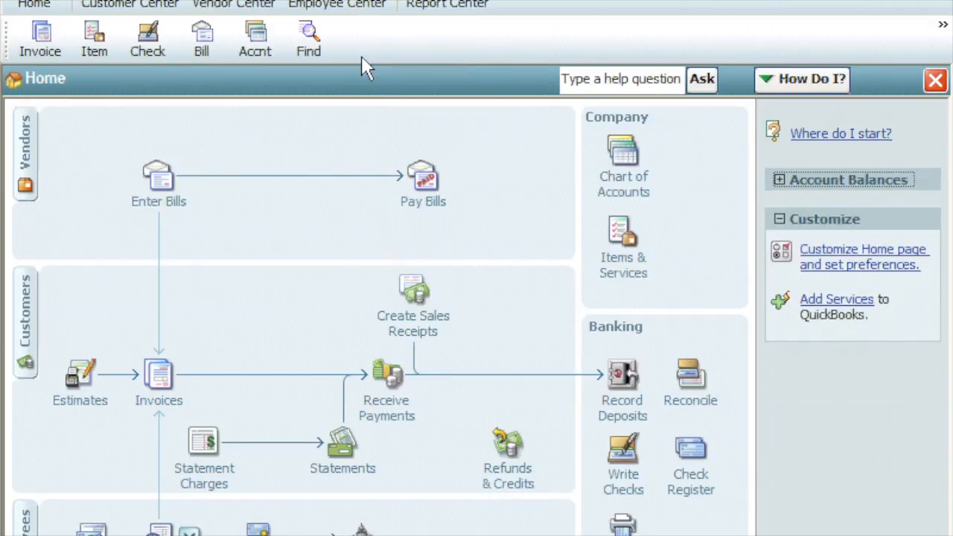